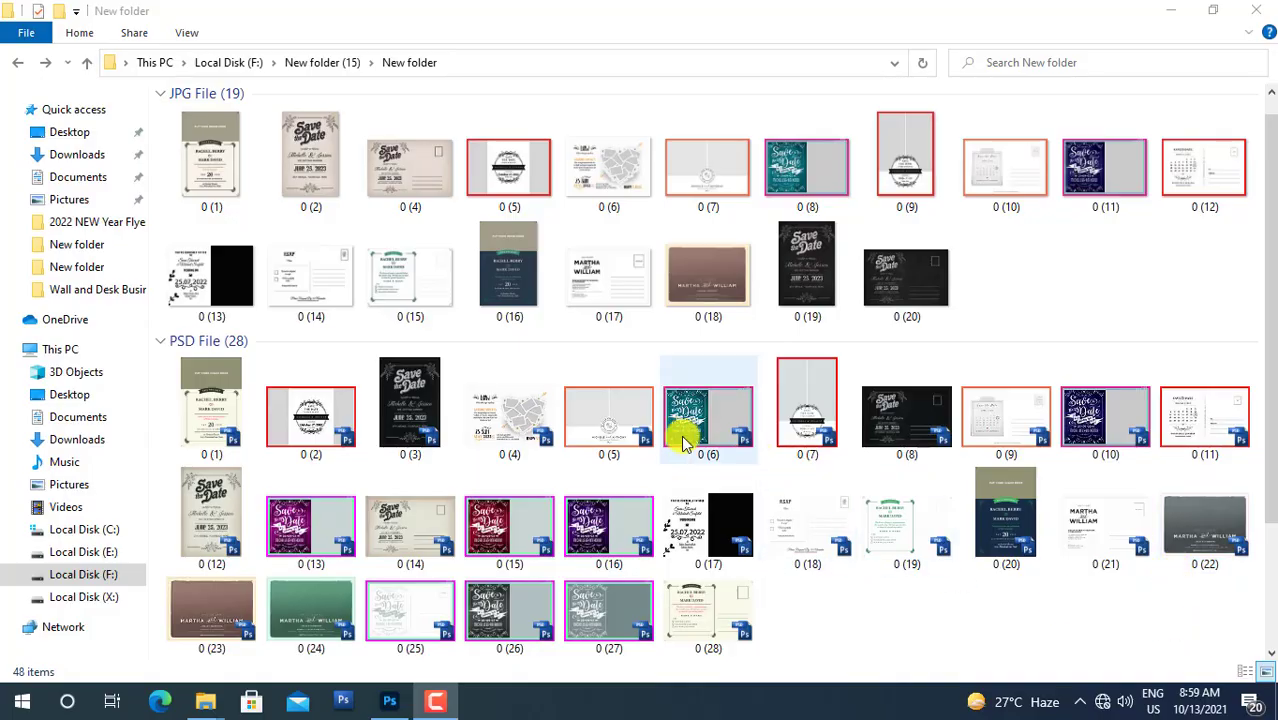
Step: Preview template image 0 (1) full-size and browse through the following template previews
left_click(217, 168)
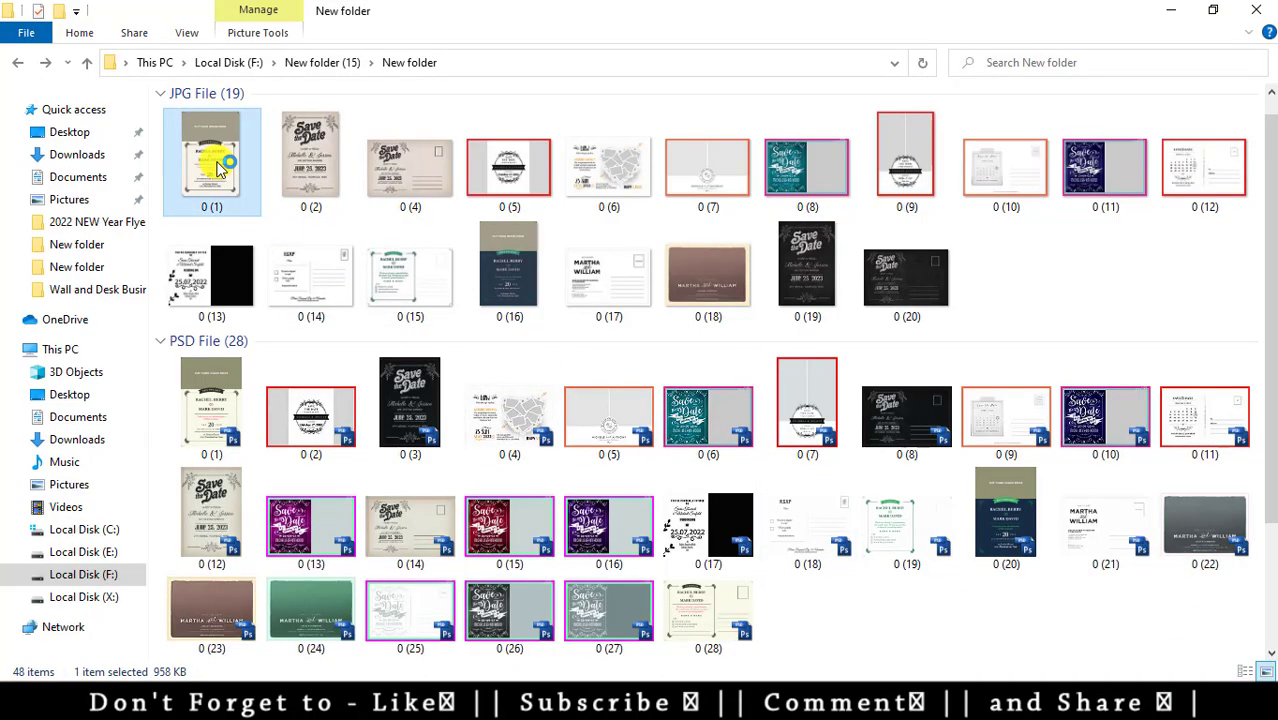
double_click(219, 168)
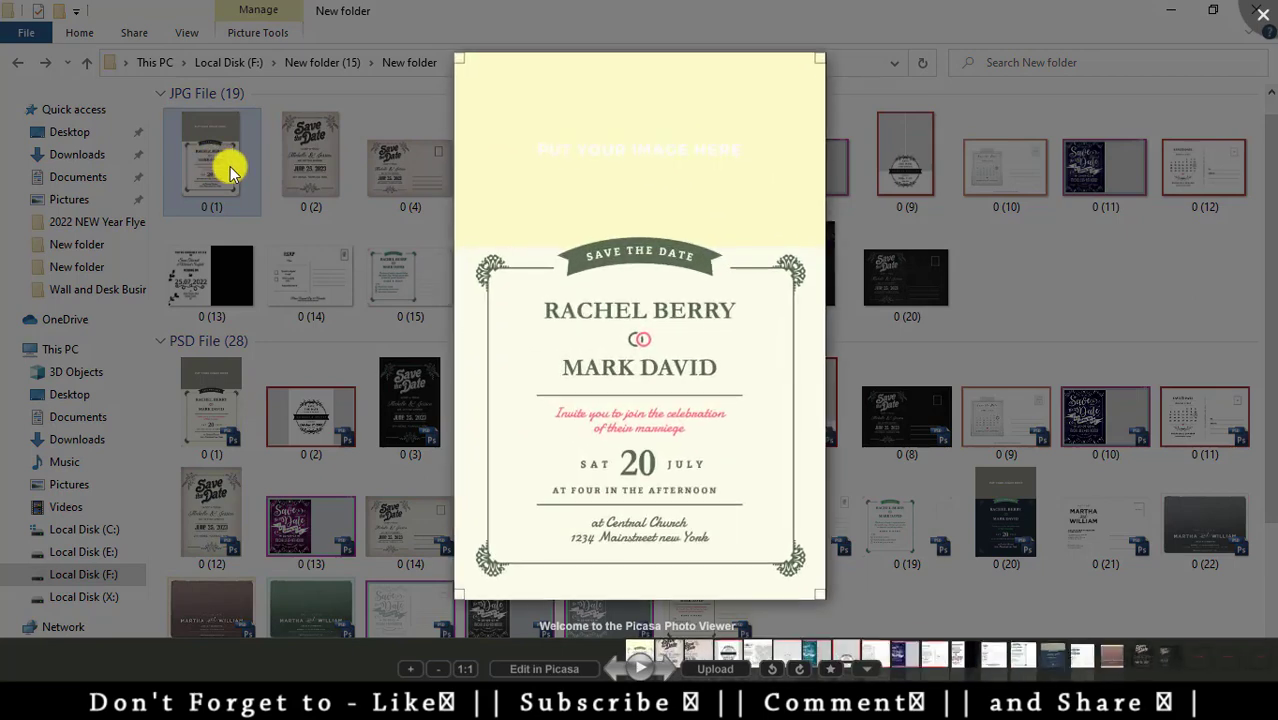
key("Right")
key("Right")
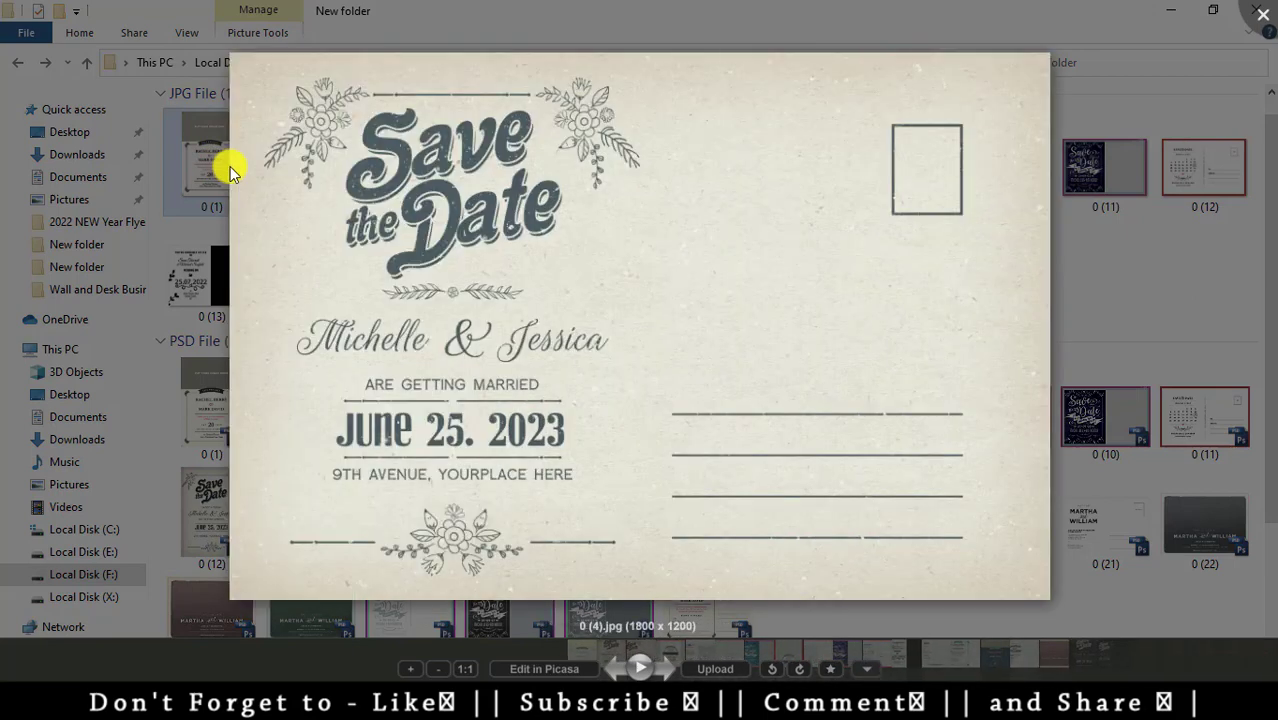
key("Right")
key("Right")
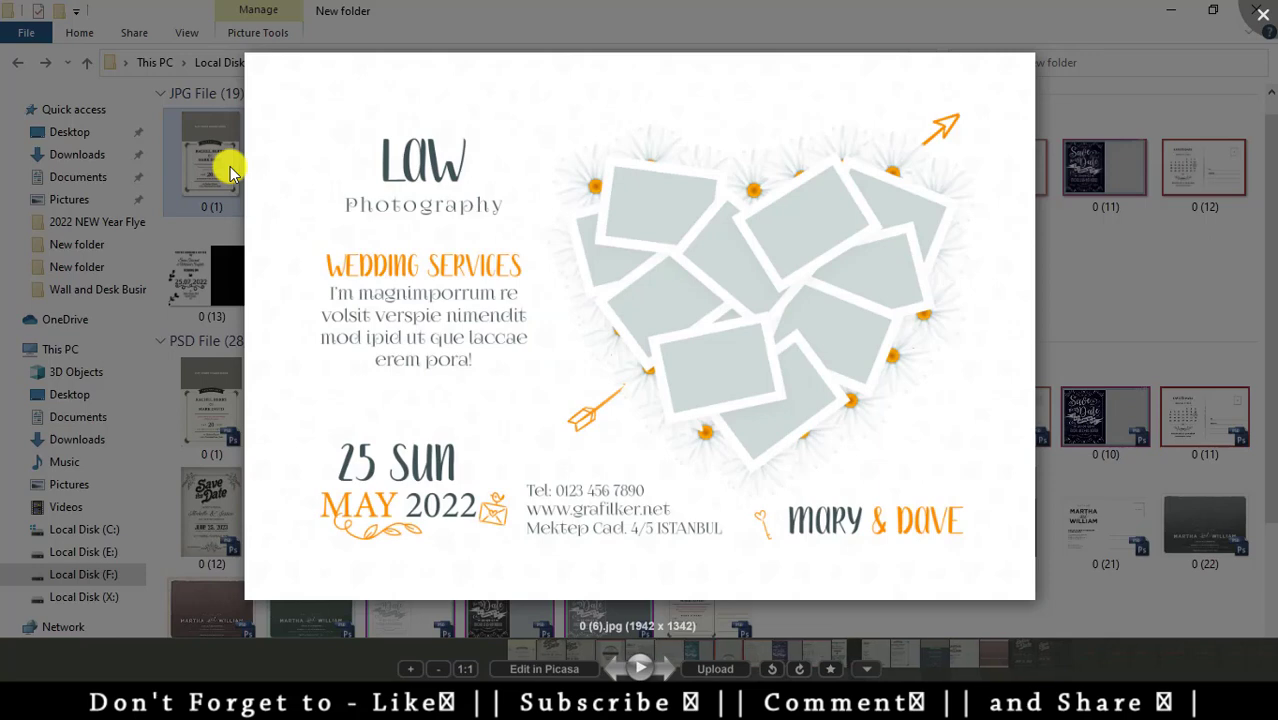
key("Right")
key("Right")
key("Right")
key("Right")
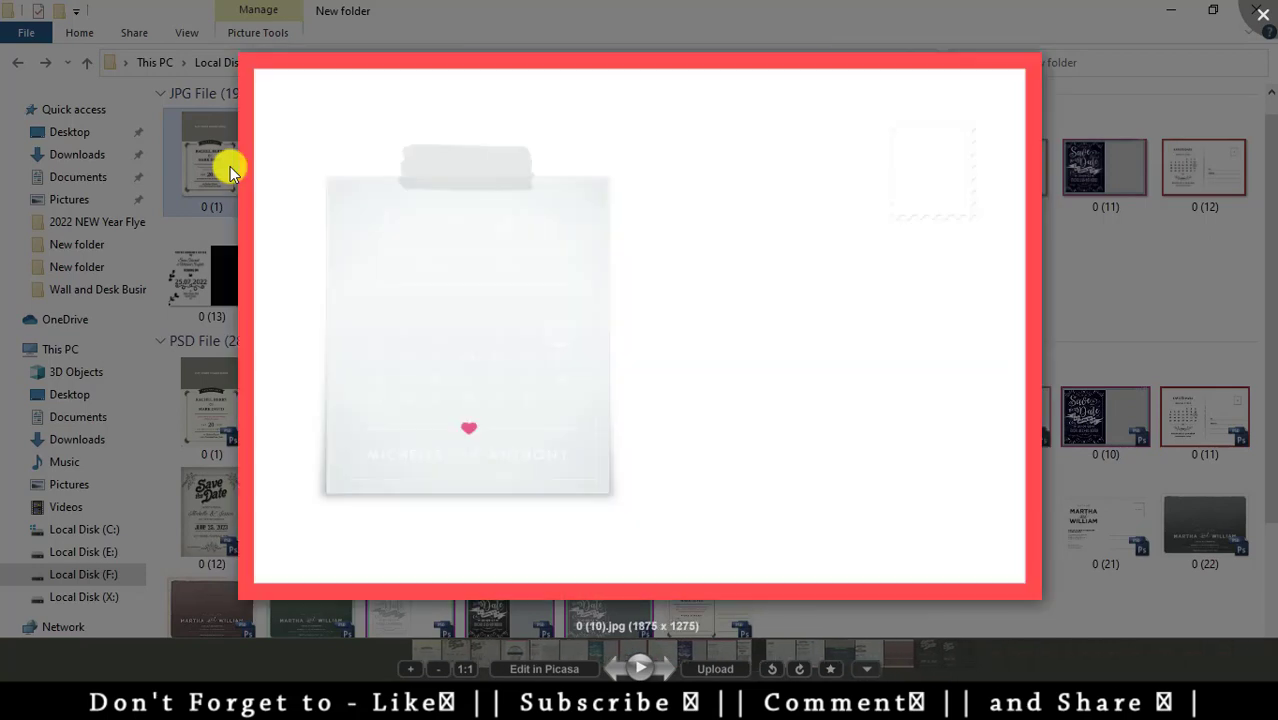
key("Right")
key("Right")
key("Right")
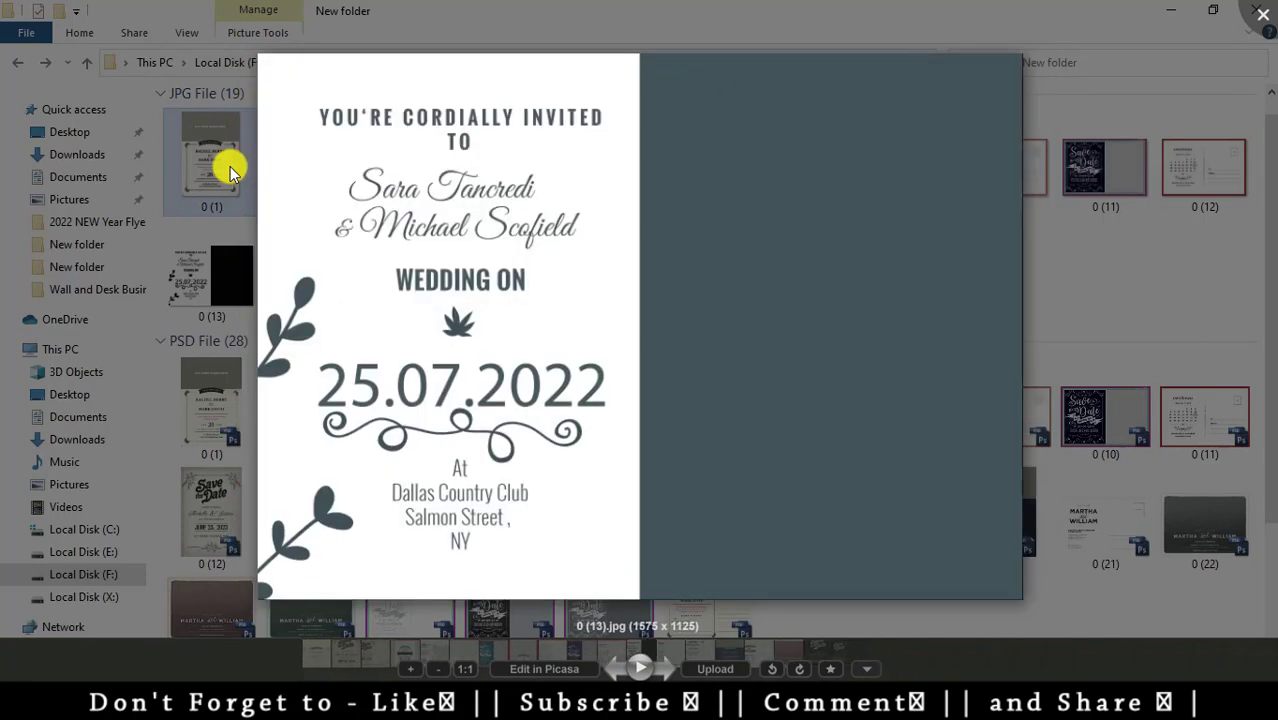
key("Right")
key("Right")
key("Right")
key("Right")
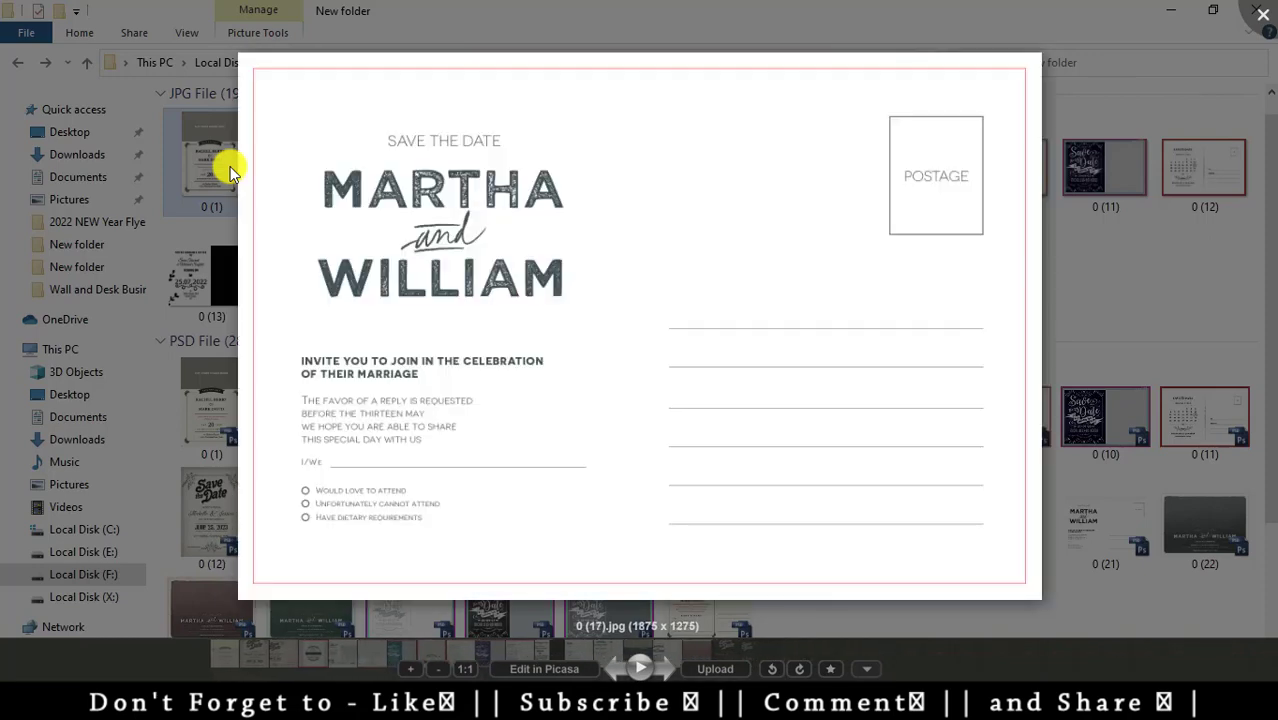
key("Right")
key("Right")
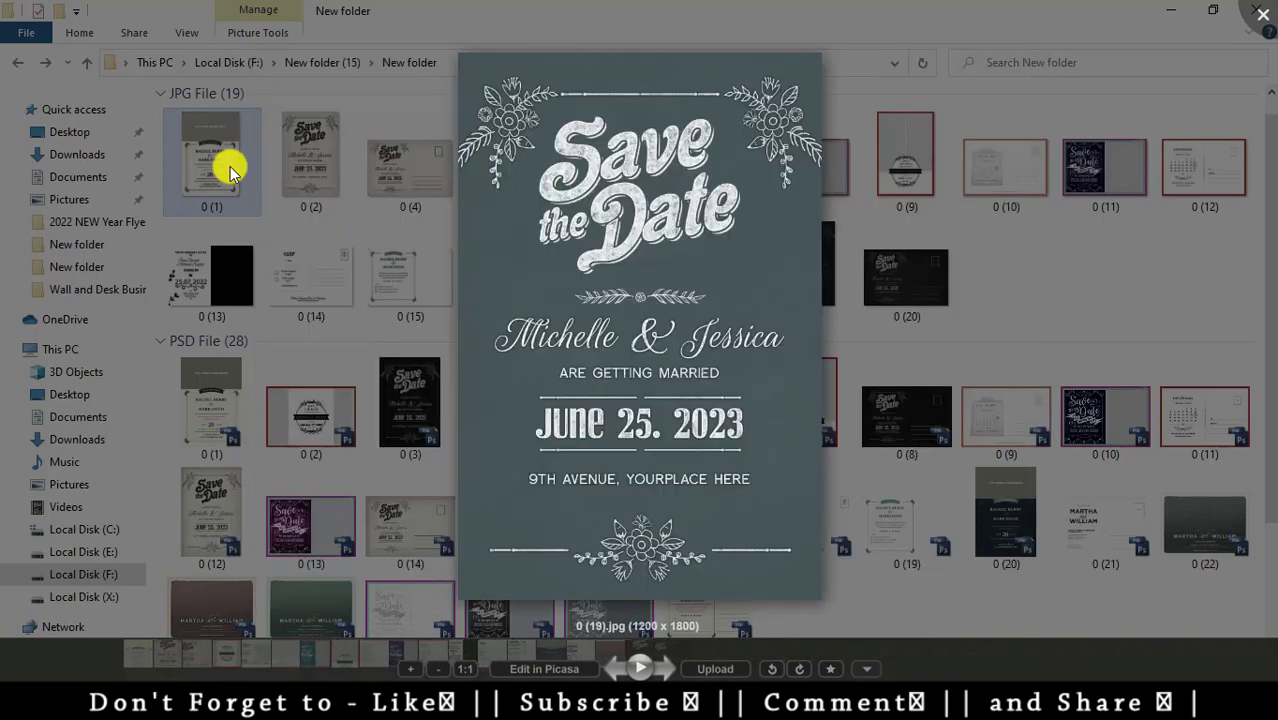
key("Right")
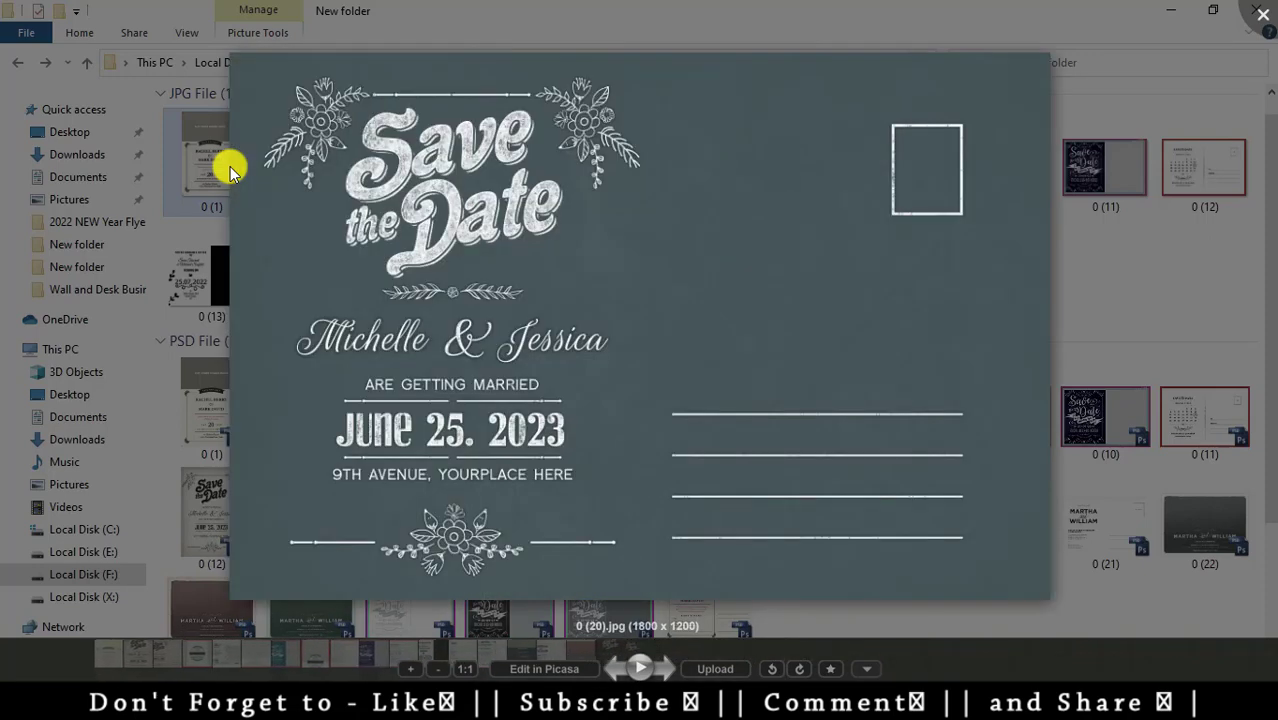
left_click(1265, 20)
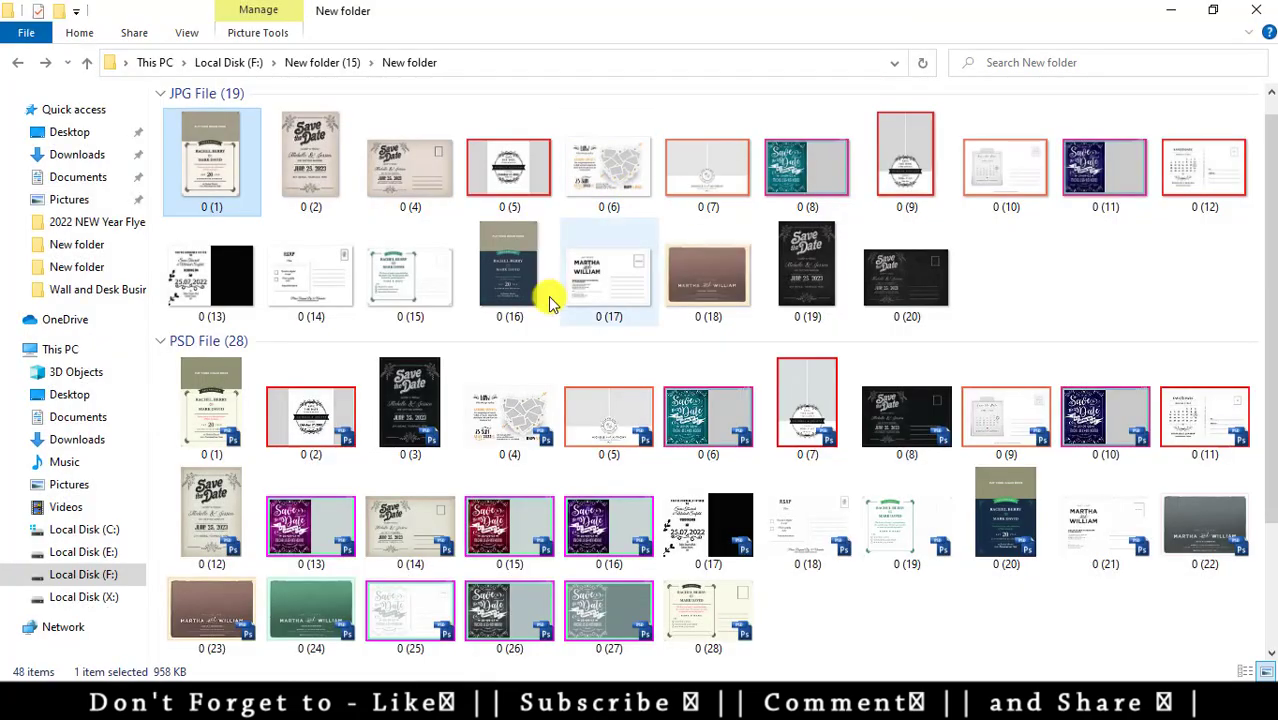
Step: Select PSD templates 0 (1) through 0 (28) and check their properties
scroll(348, 371, "down", 2)
left_click(305, 393)
left_click(200, 270)
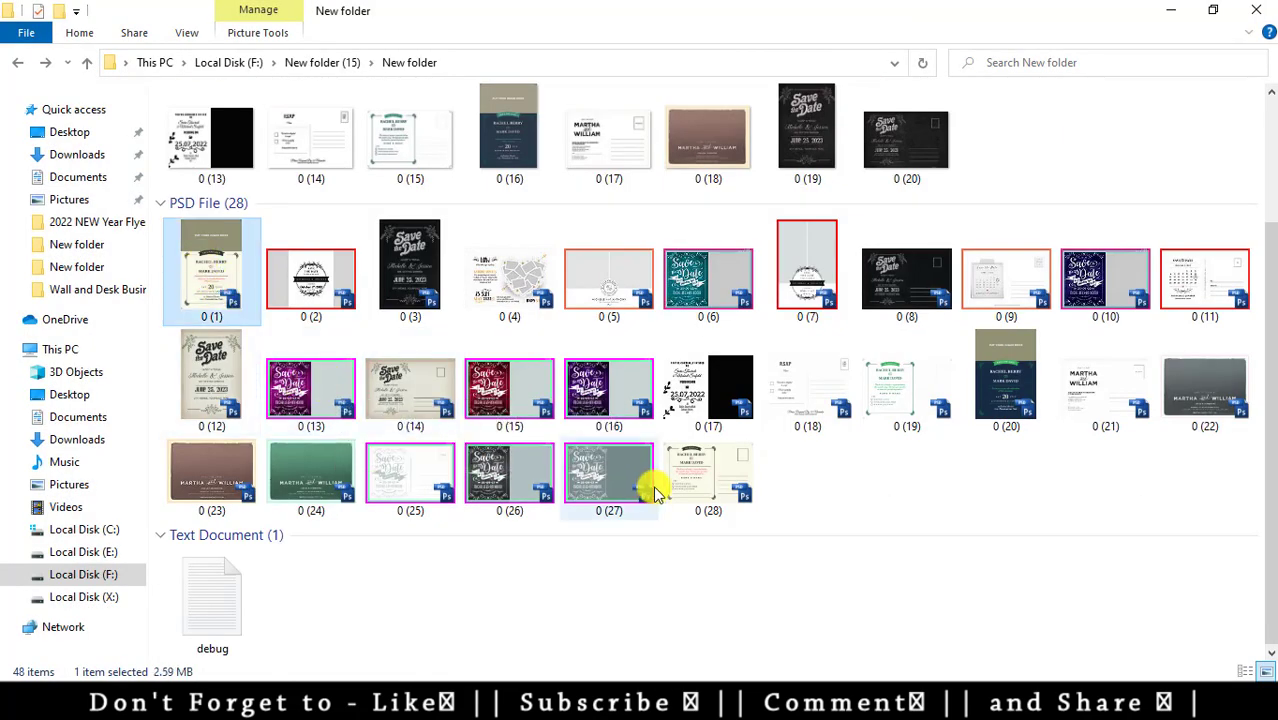
left_click(723, 490, "shift")
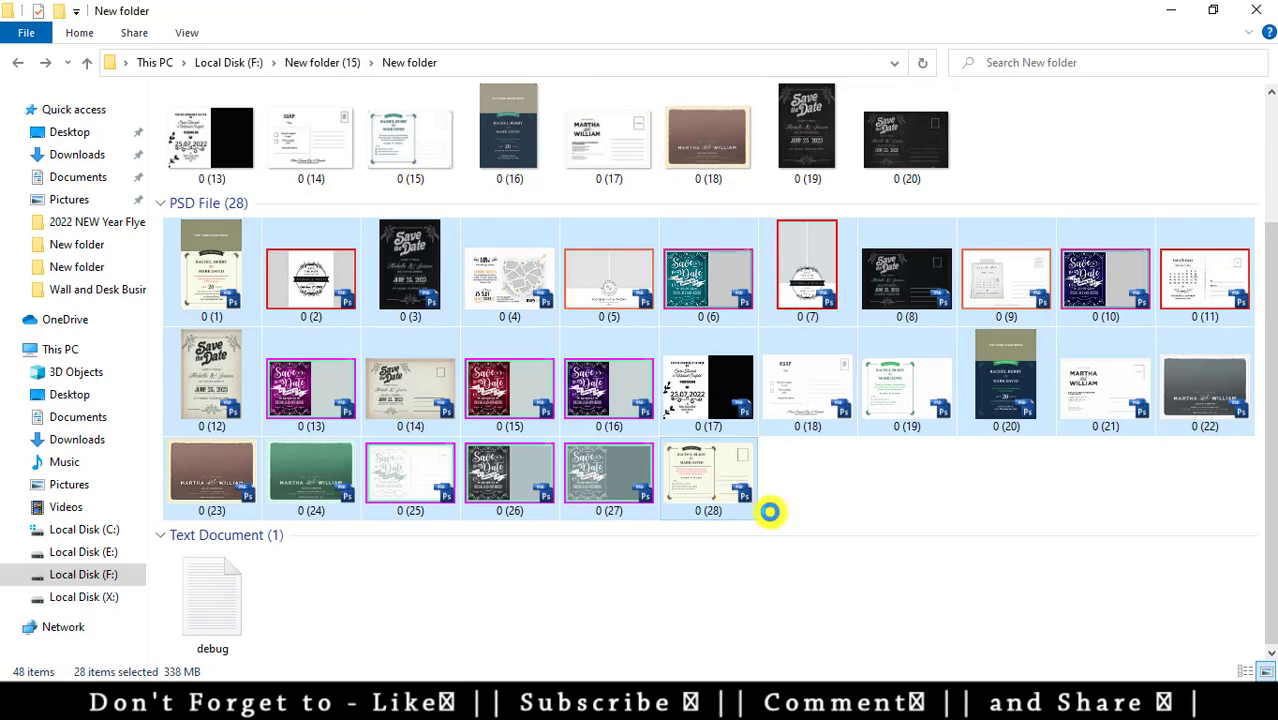
right_click(722, 490)
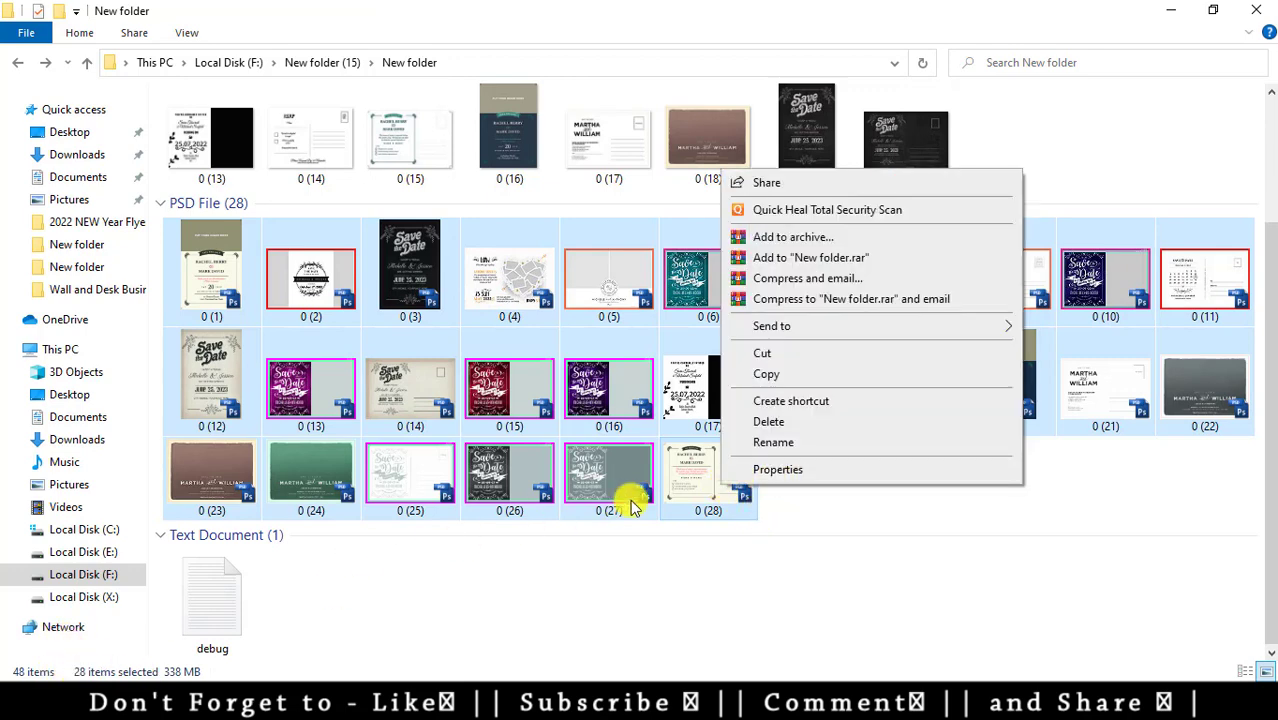
left_click(780, 469)
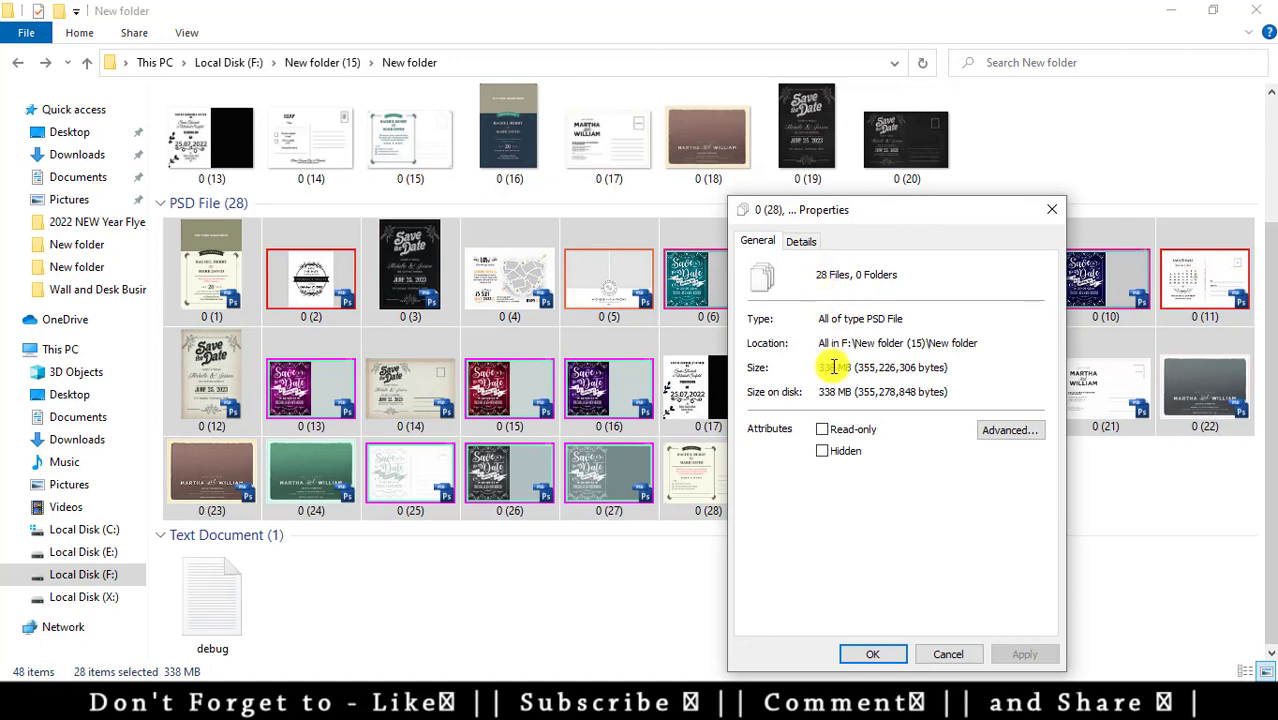
left_click(1055, 214)
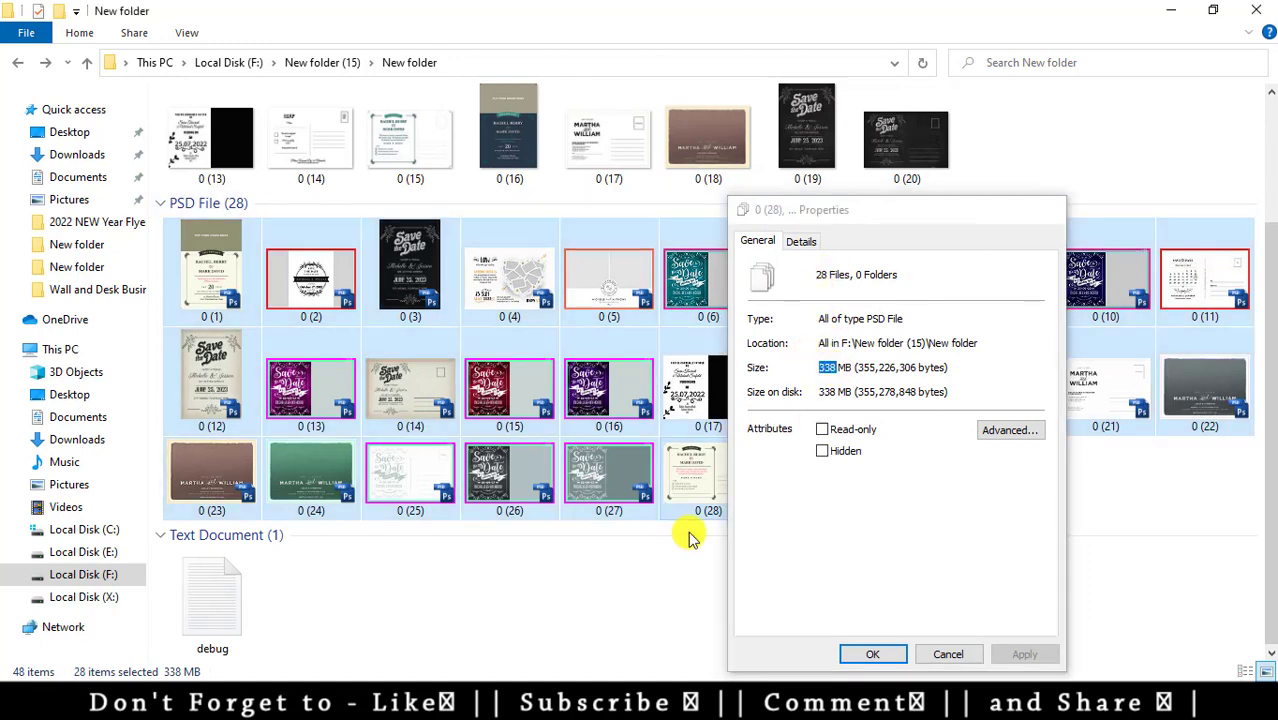
Step: Try deleting the debug text document, dismissing the file-in-use warning
left_click(235, 598)
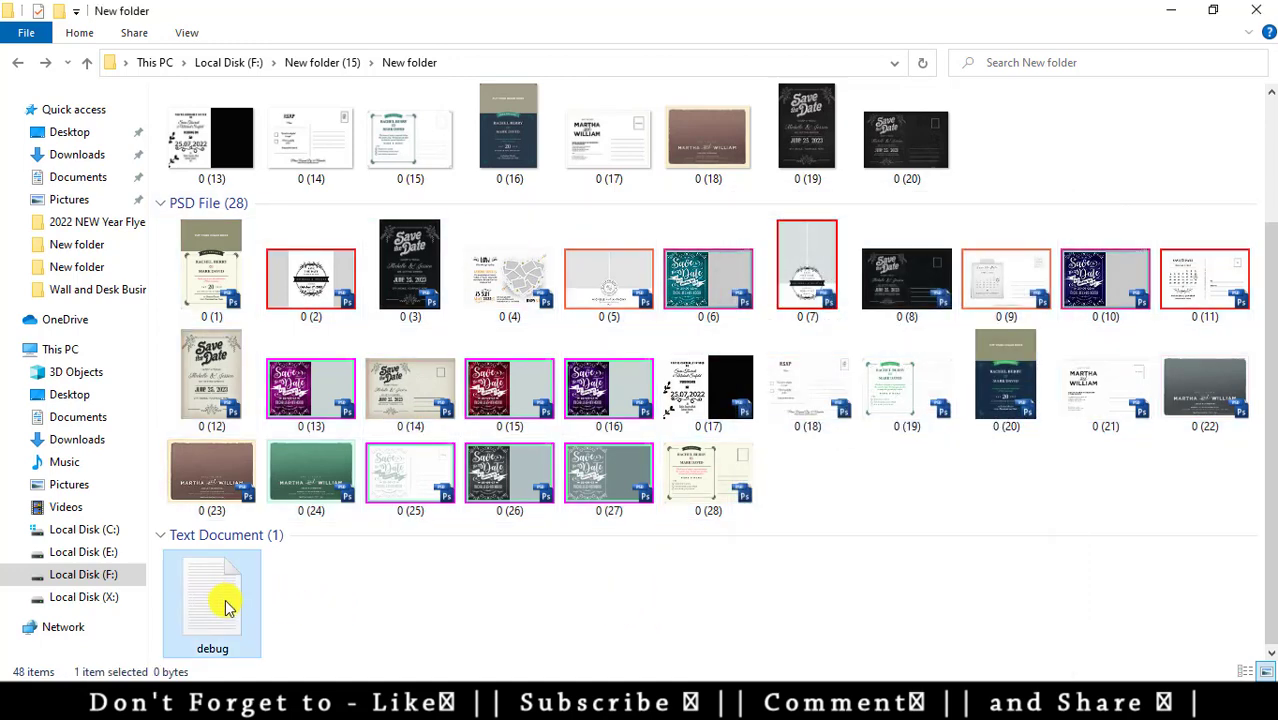
key("Delete")
left_click(788, 272)
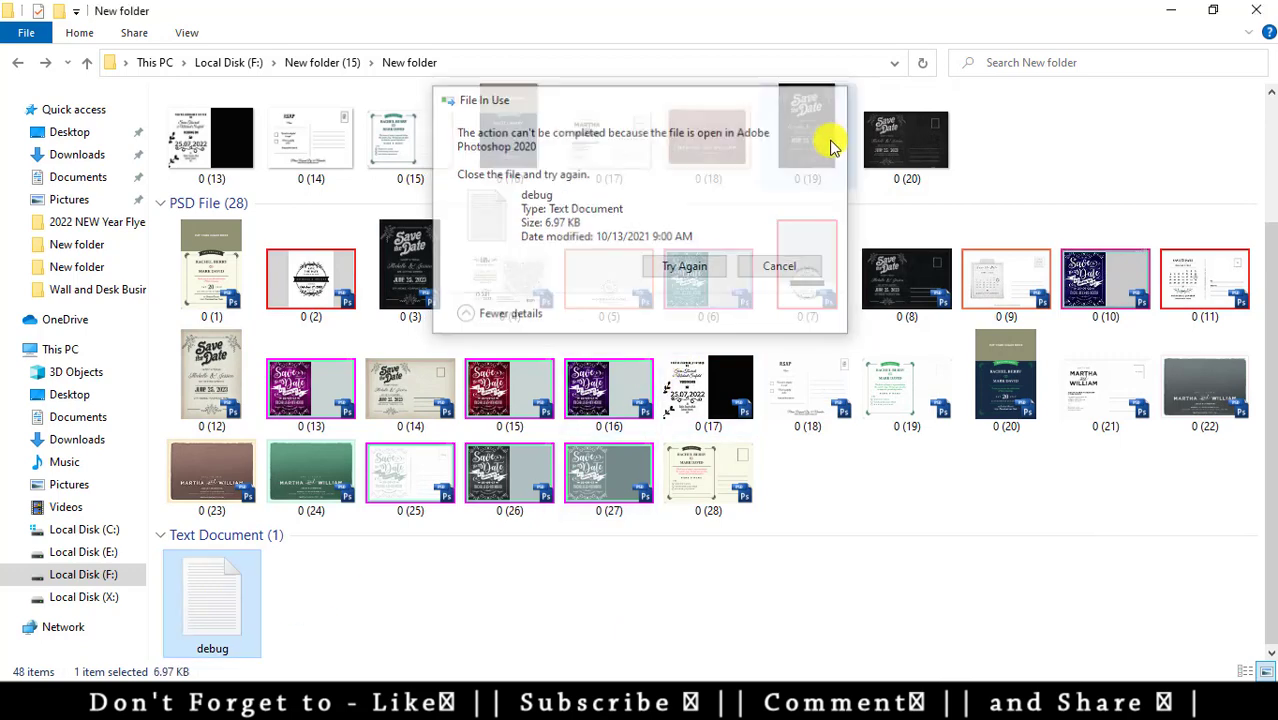
scroll(660, 615, "up", 2)
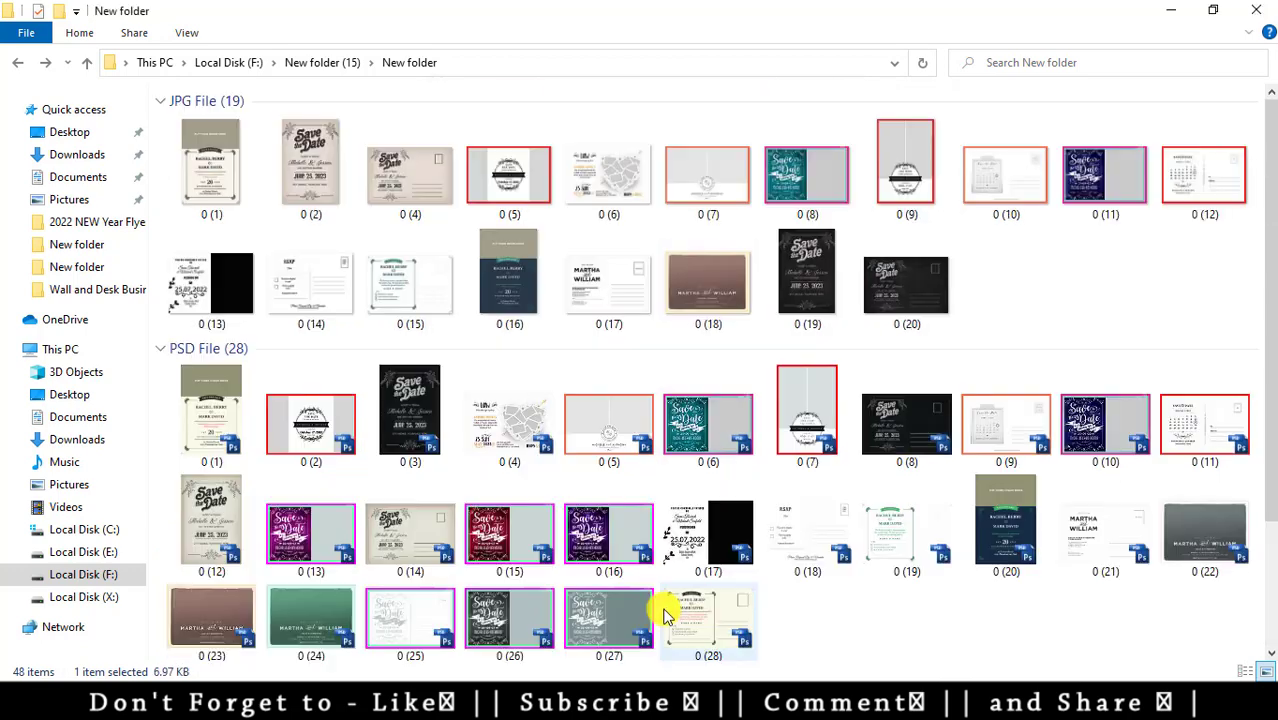
left_click(984, 308)
Step: Bring the 0 (1).psd template into Photoshop and zoom in to 50%
mouse_move(211, 418)
left_mouse_down()
mouse_move(503, 490)
mouse_move(498, 480)
left_mouse_up()
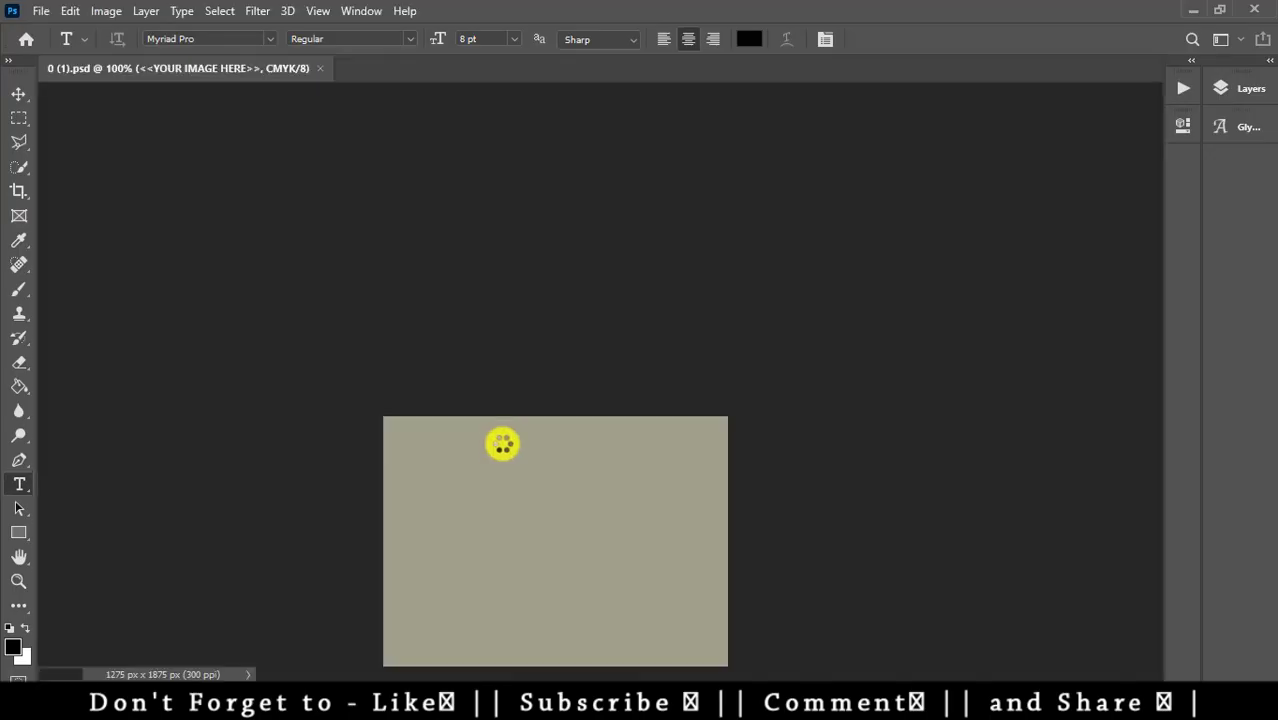
key("ctrl+plus")
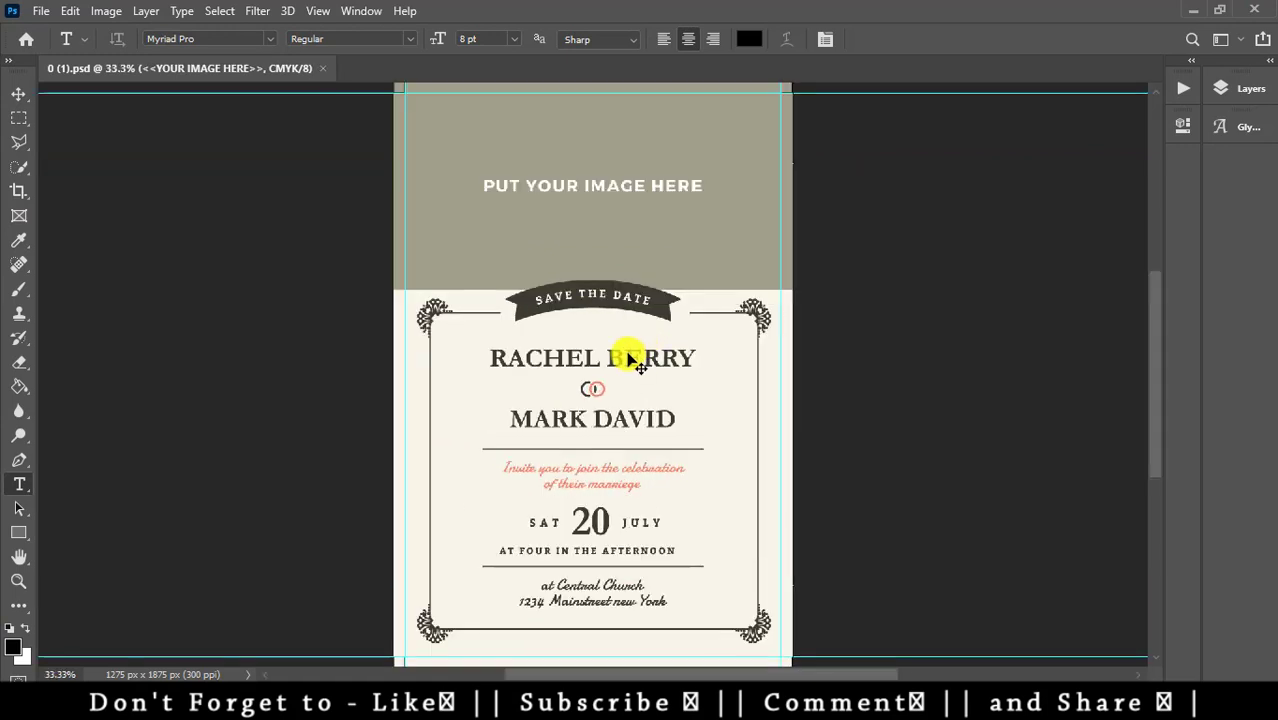
scroll(636, 384, "up", 1)
scroll(636, 386, "up", 1)
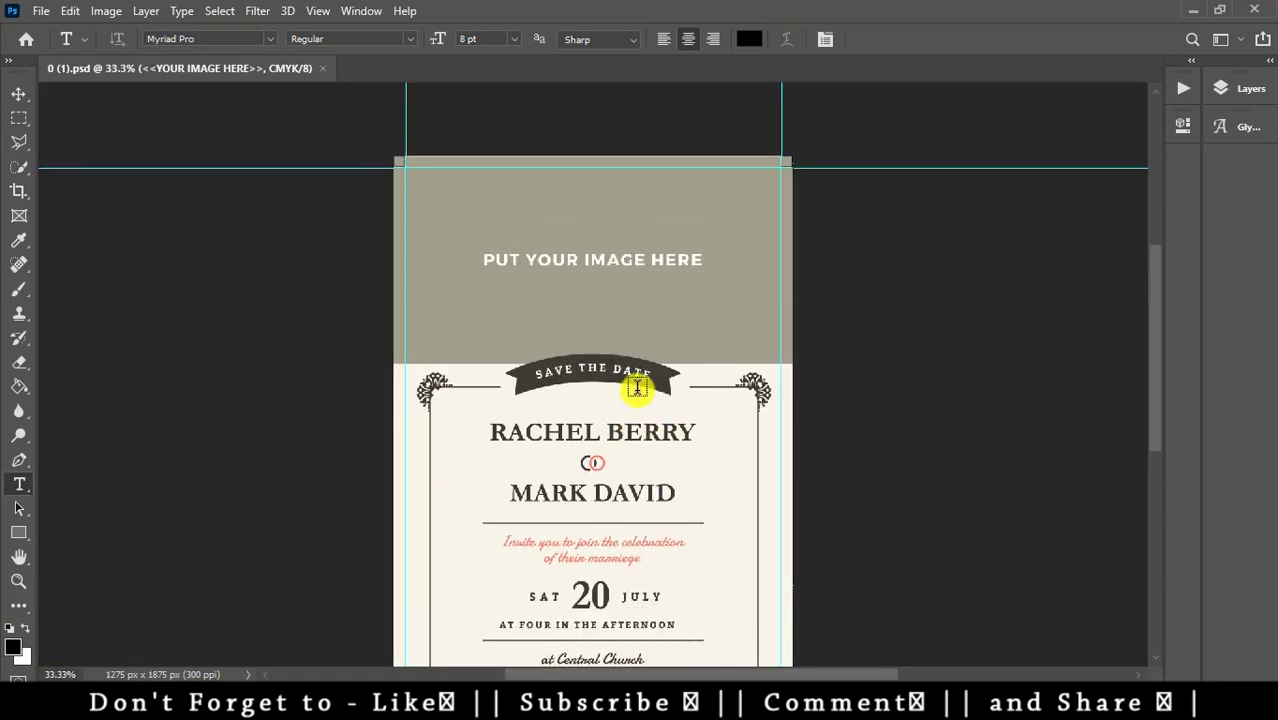
key("ctrl+plus")
scroll(621, 335, "up", 2)
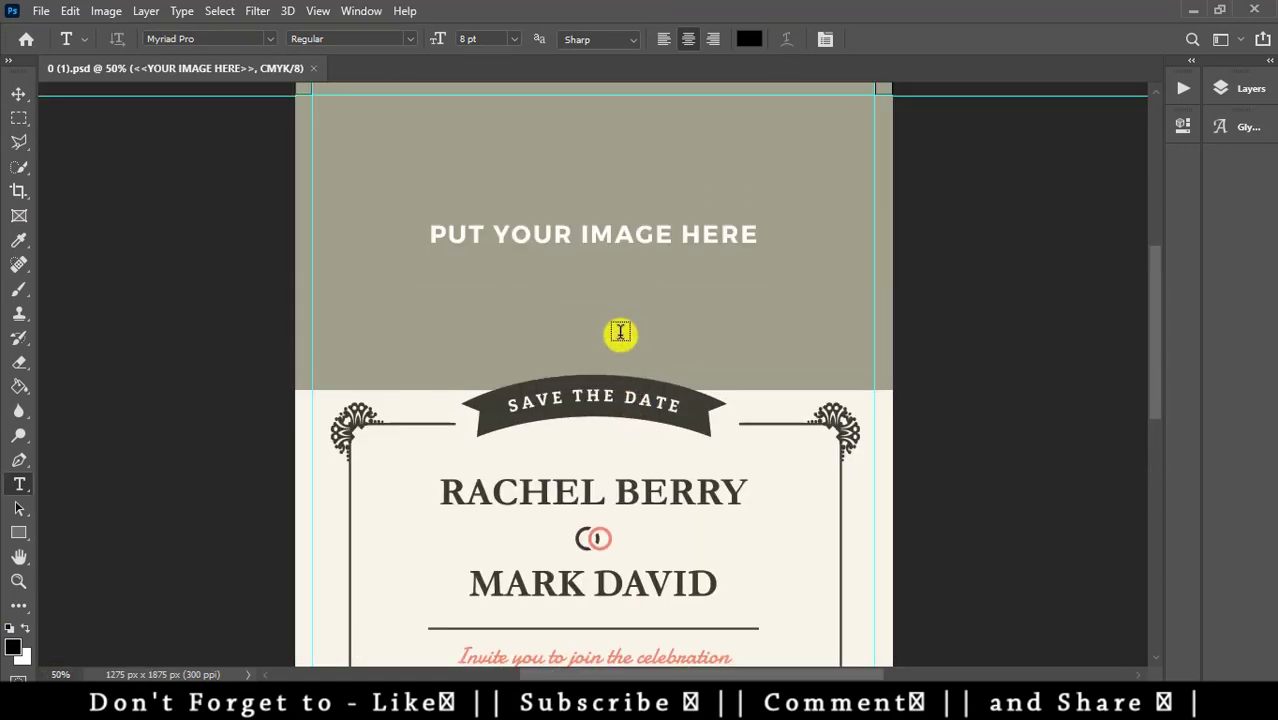
Step: With the Move tool, select the DOUBLE CLICK HERE placeholder layer and show the Layers panel
key("v")
right_click(581, 286)
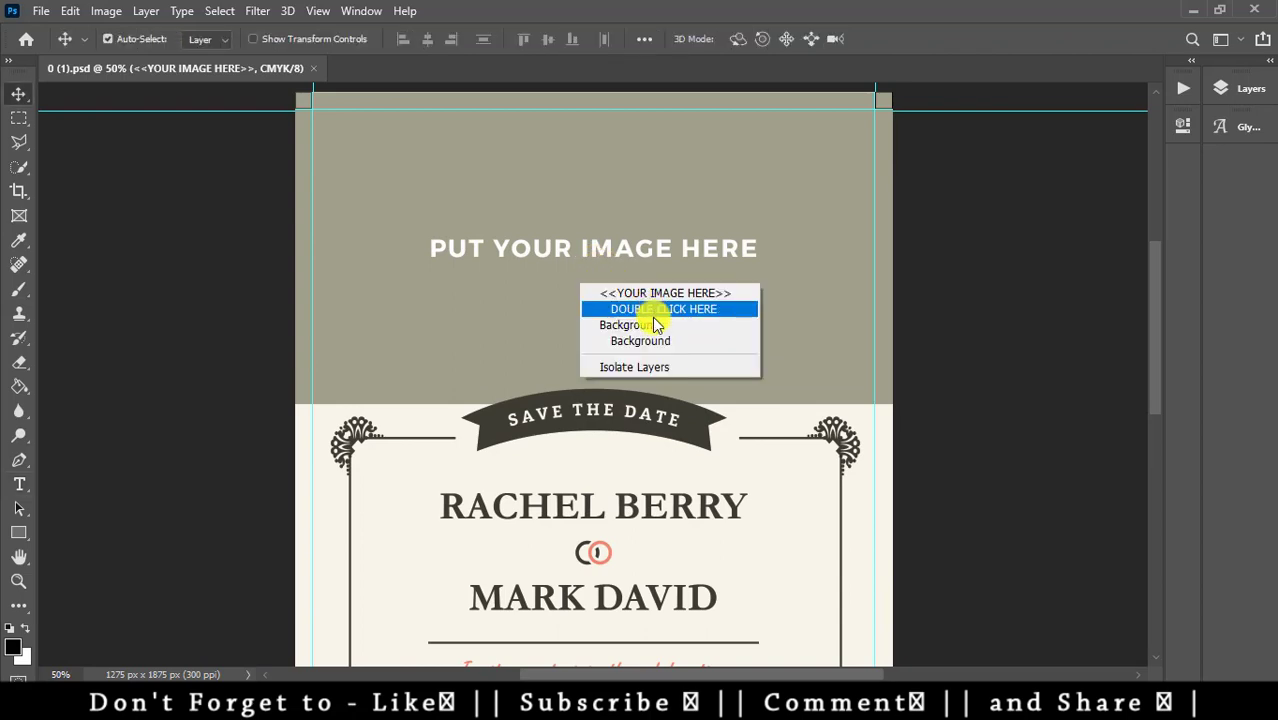
left_click(651, 309)
key("F7")
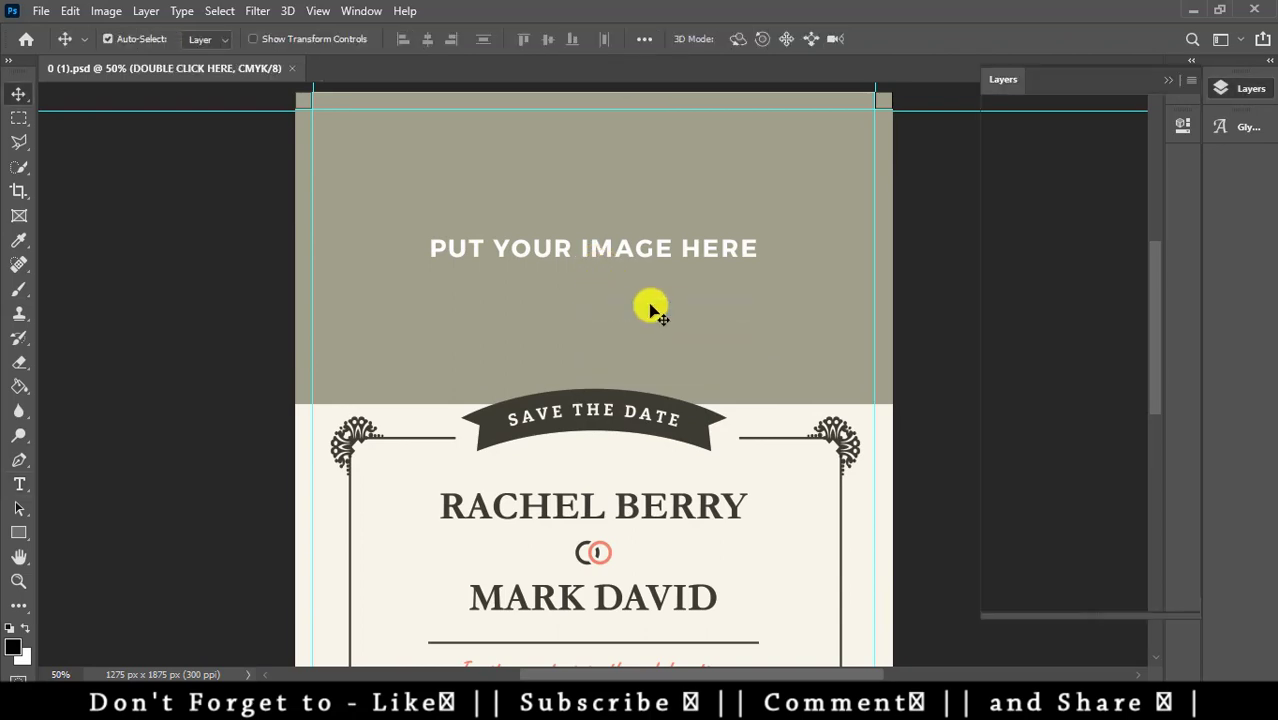
Step: Open the DOUBLE CLICK HERE smart object, hide DELETE THIS LAYER, and drag in wedding photo 0 (6)
double_click(1038, 300)
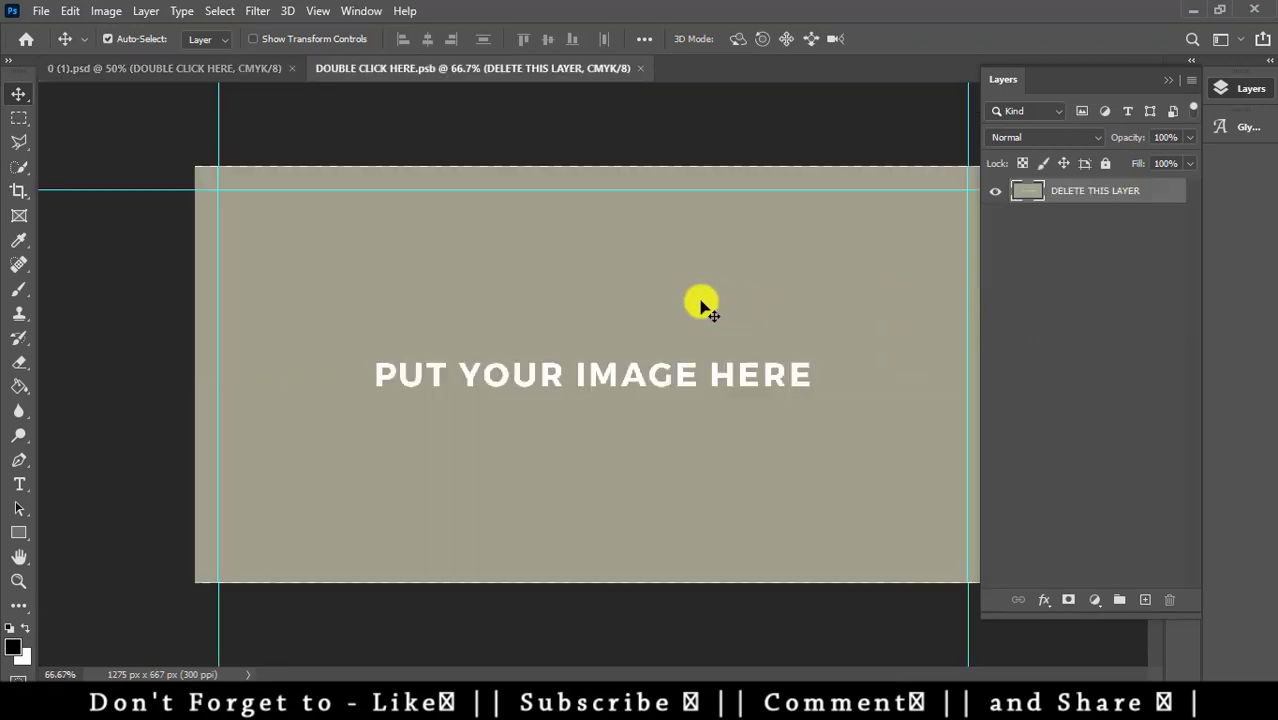
left_click(992, 192)
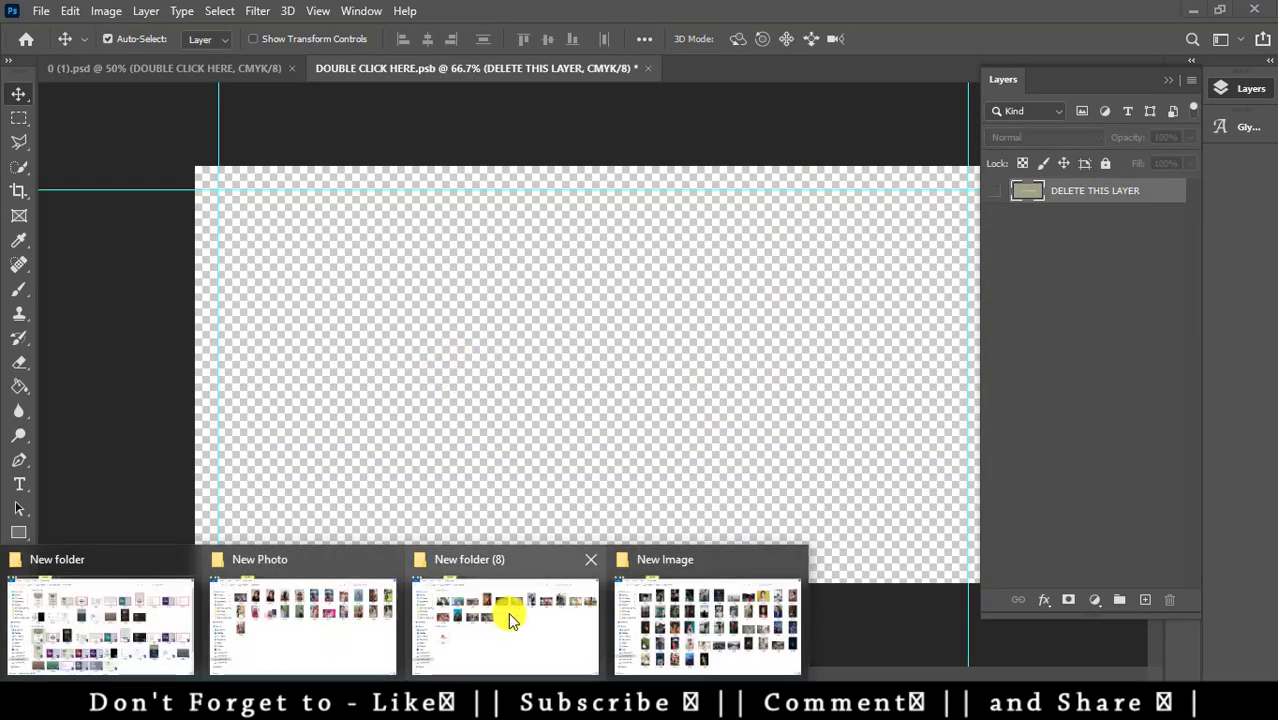
left_click(465, 608)
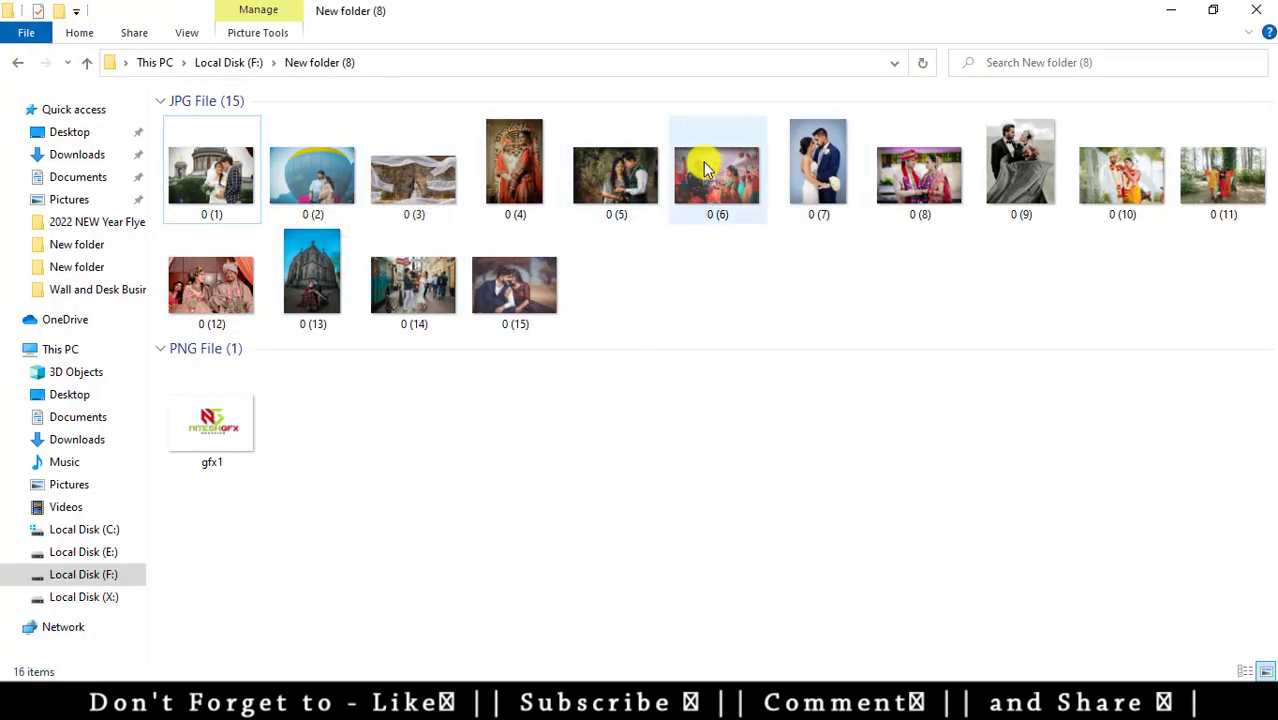
left_click_drag(705, 168, 470, 460)
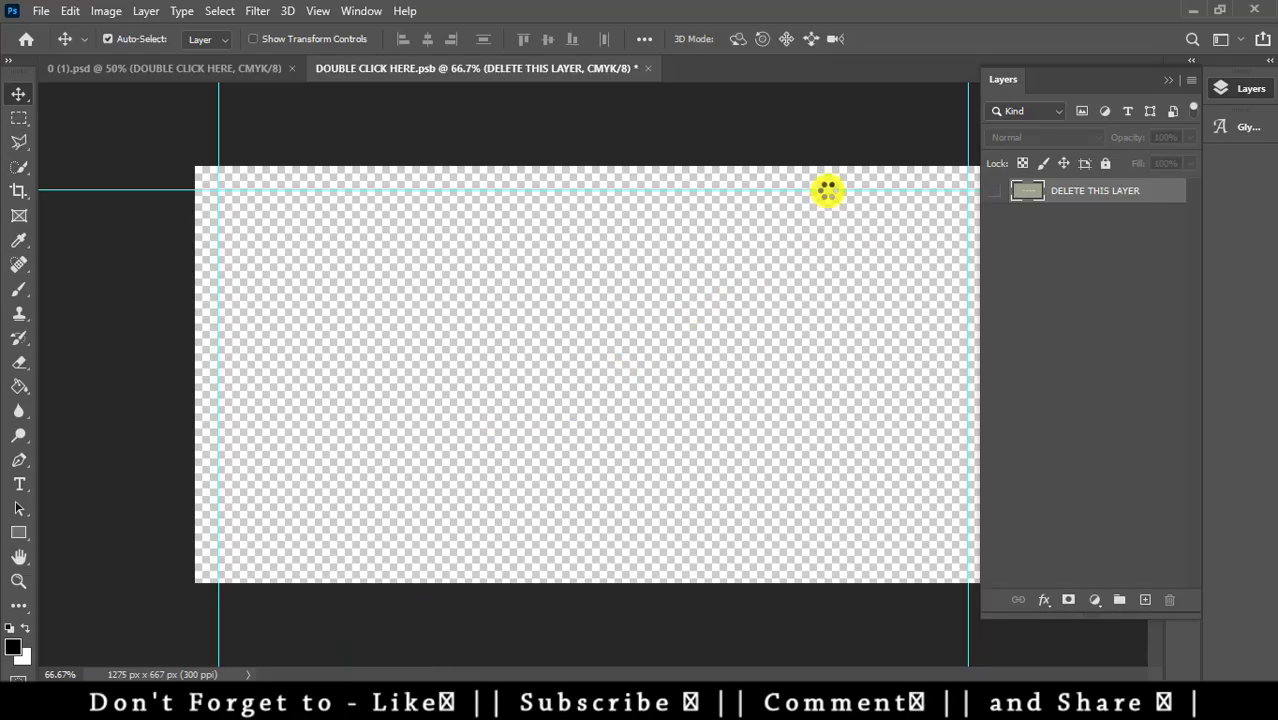
Step: Place wedding photo 0 (6) on the canvas, enlarged and shifted to cover the frame
left_click_drag(855, 178, 1047, 51)
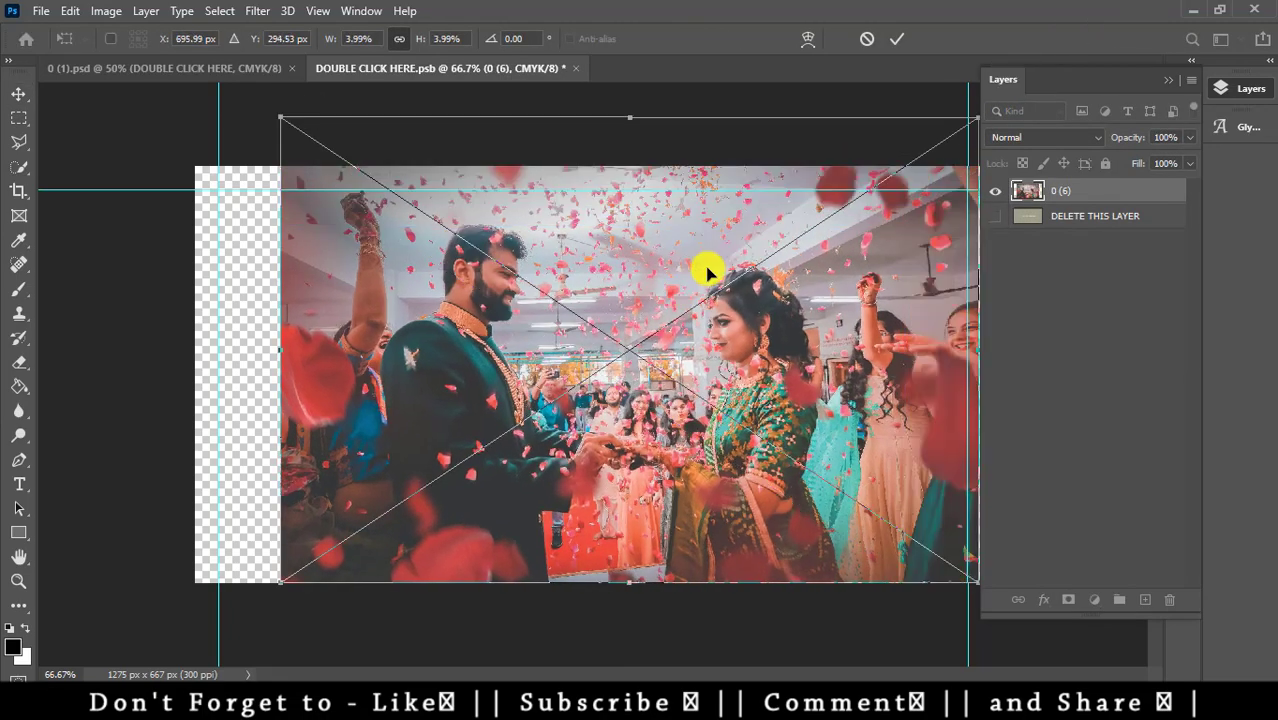
left_click_drag(705, 271, 276, 188)
left_click_drag(357, 245, 608, 257)
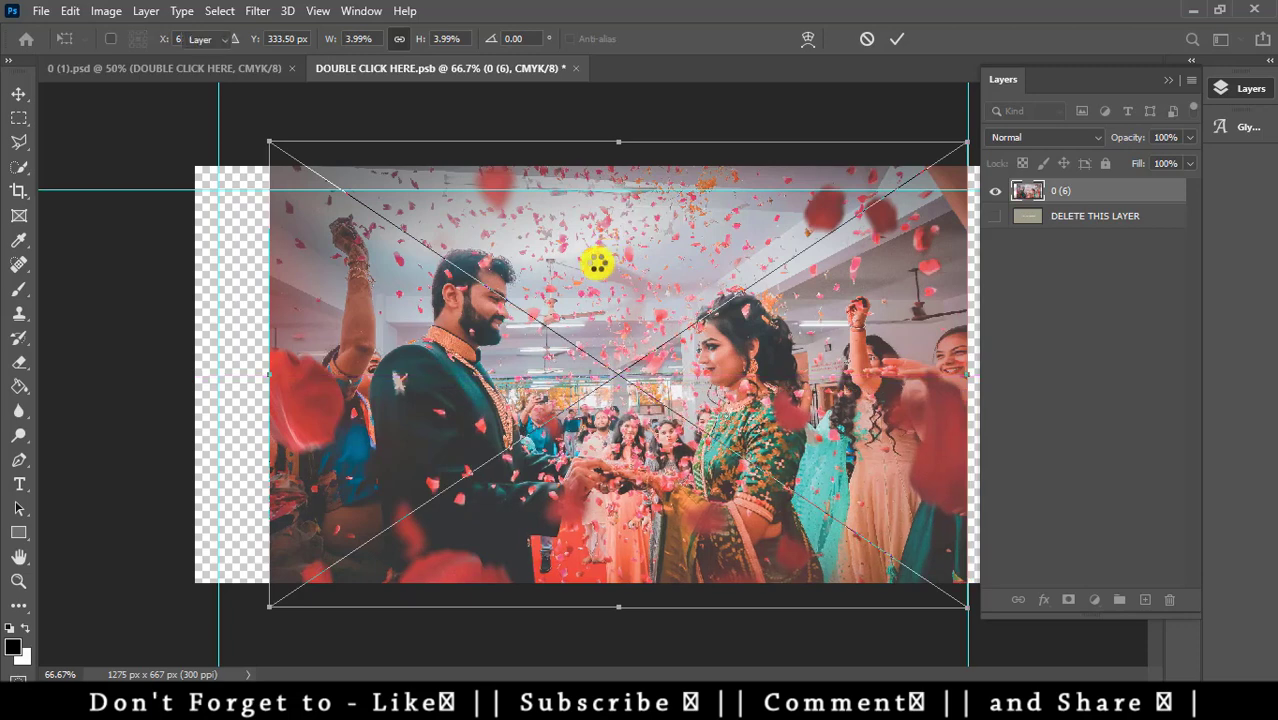
key("Return")
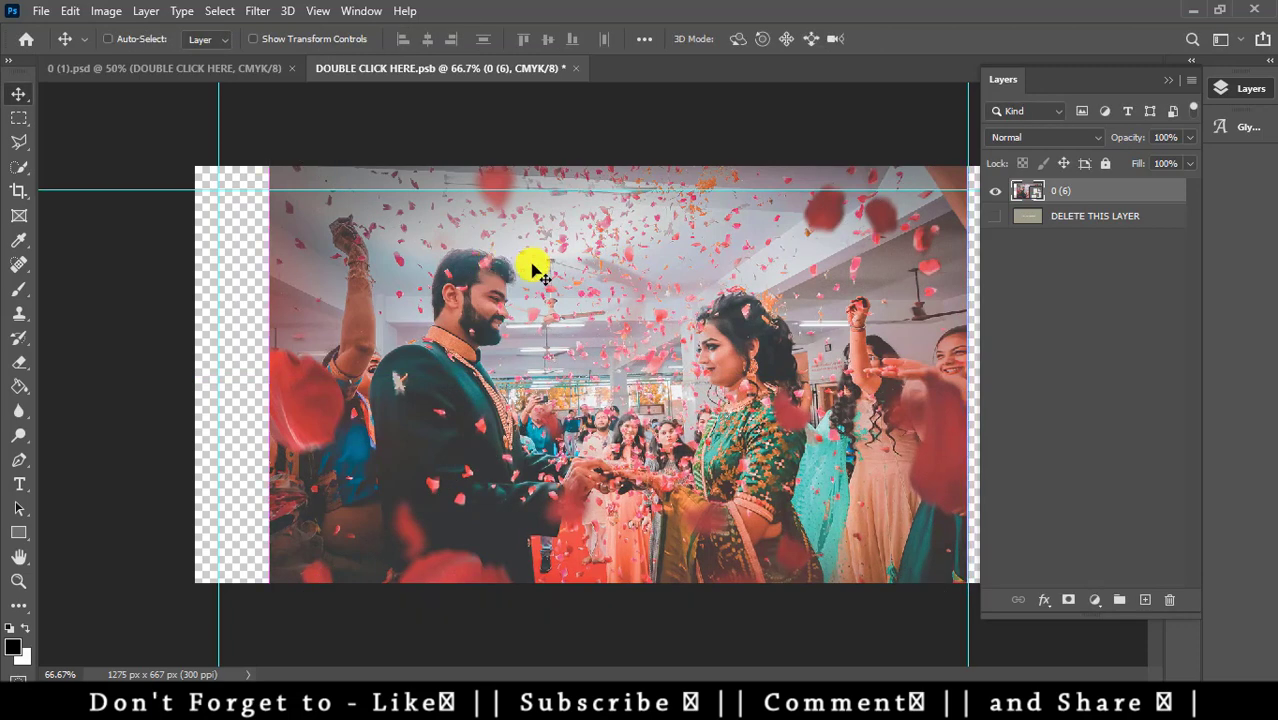
Step: Free Transform the photo, scaling and nudging it until it fills the canvas at 4.65%
key("ctrl+t")
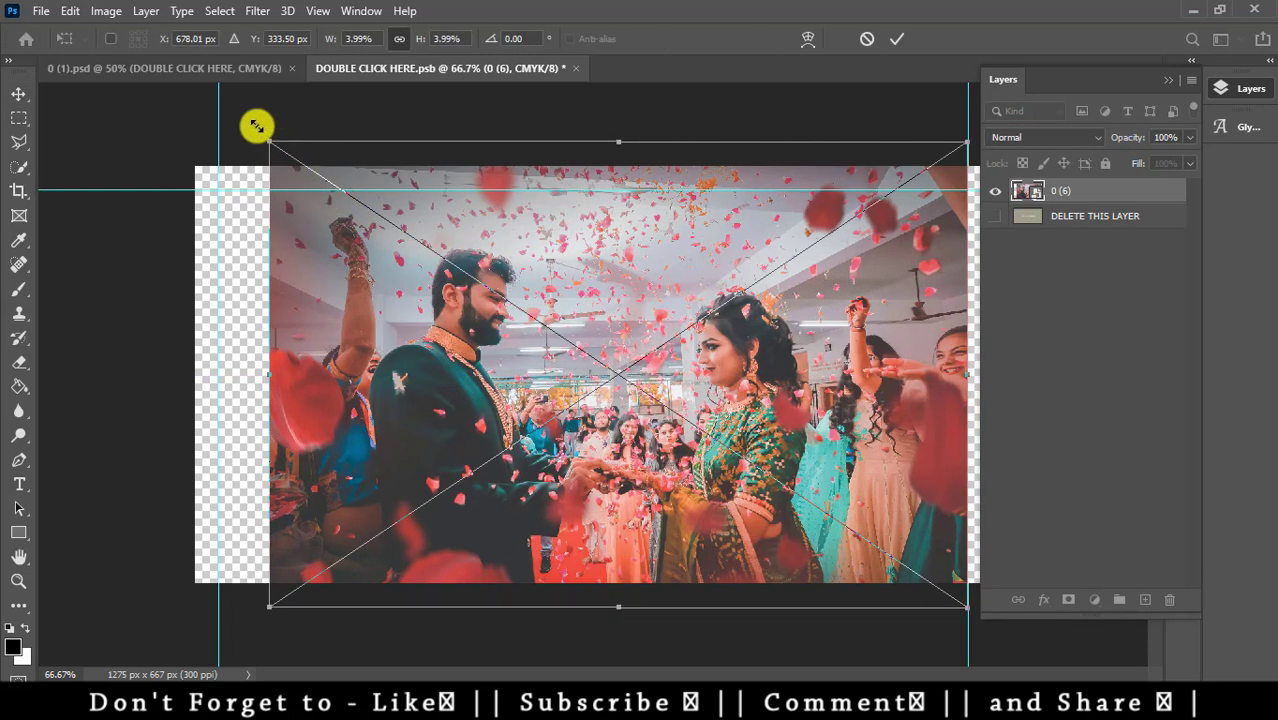
mouse_move(257, 126)
left_mouse_down()
mouse_move(214, 83)
mouse_move(178, 72)
left_mouse_up()
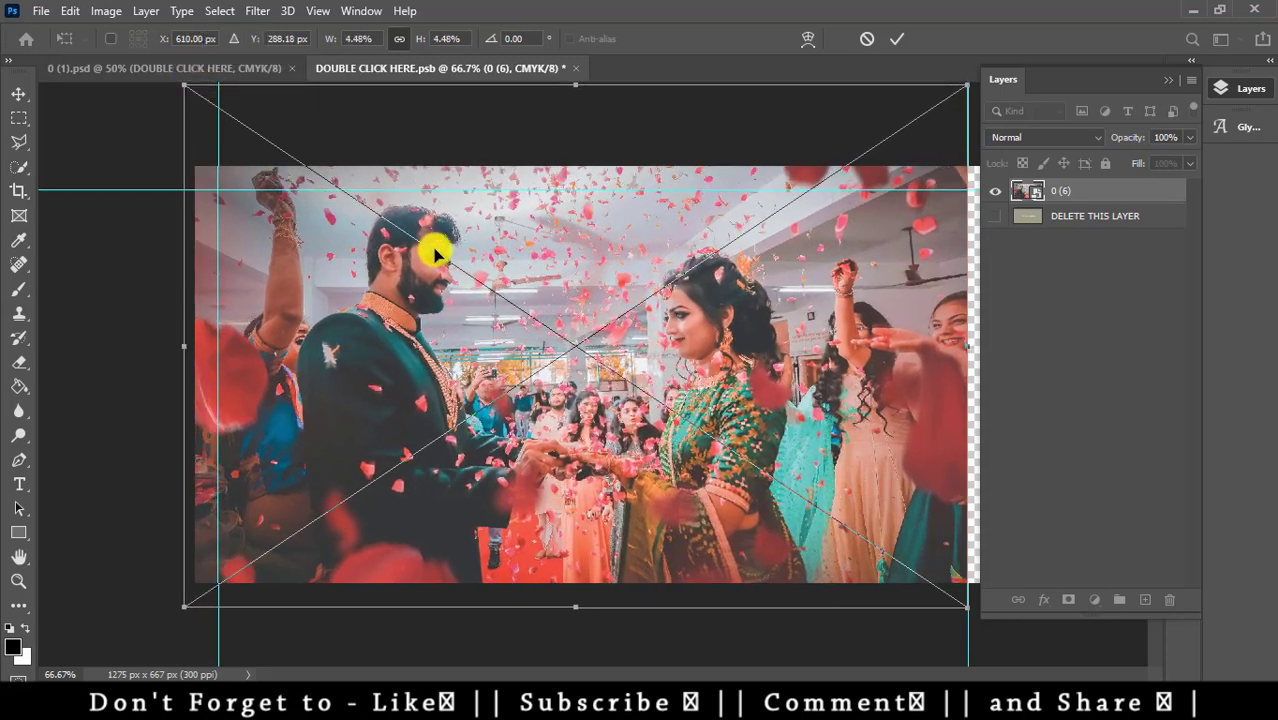
left_click_drag(435, 253, 531, 253)
left_click(1163, 82)
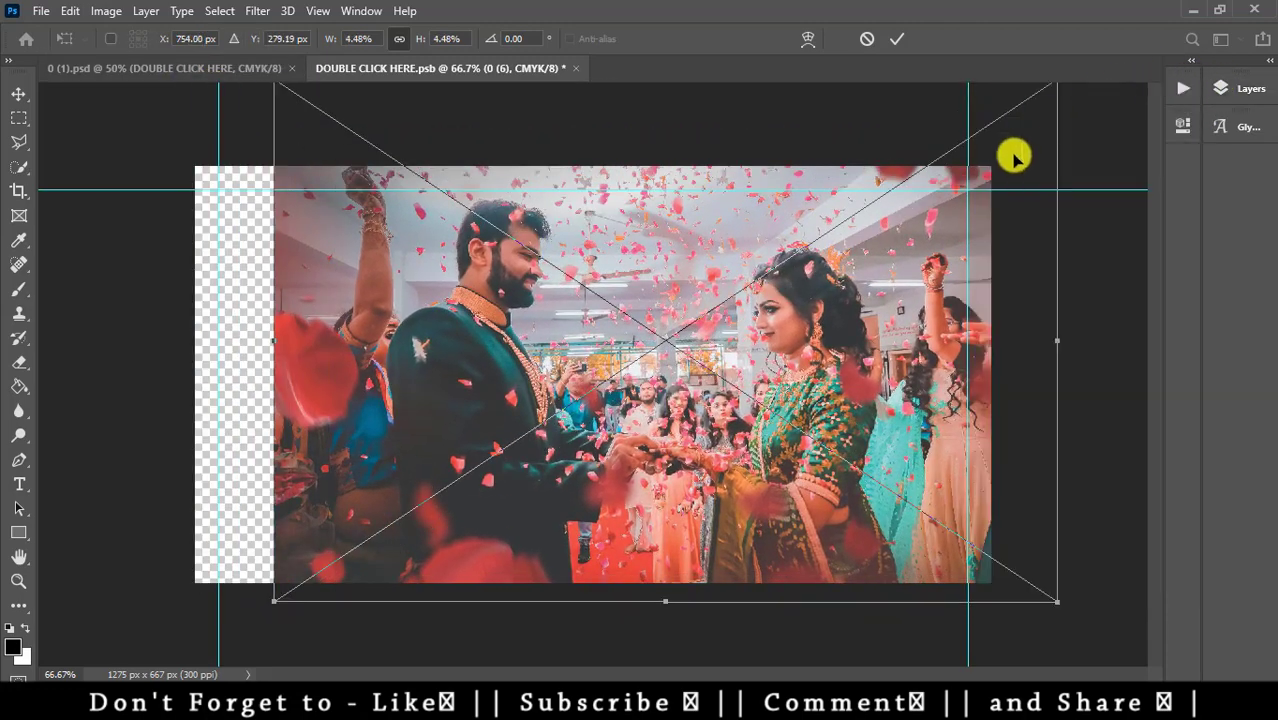
left_click_drag(934, 185, 876, 191)
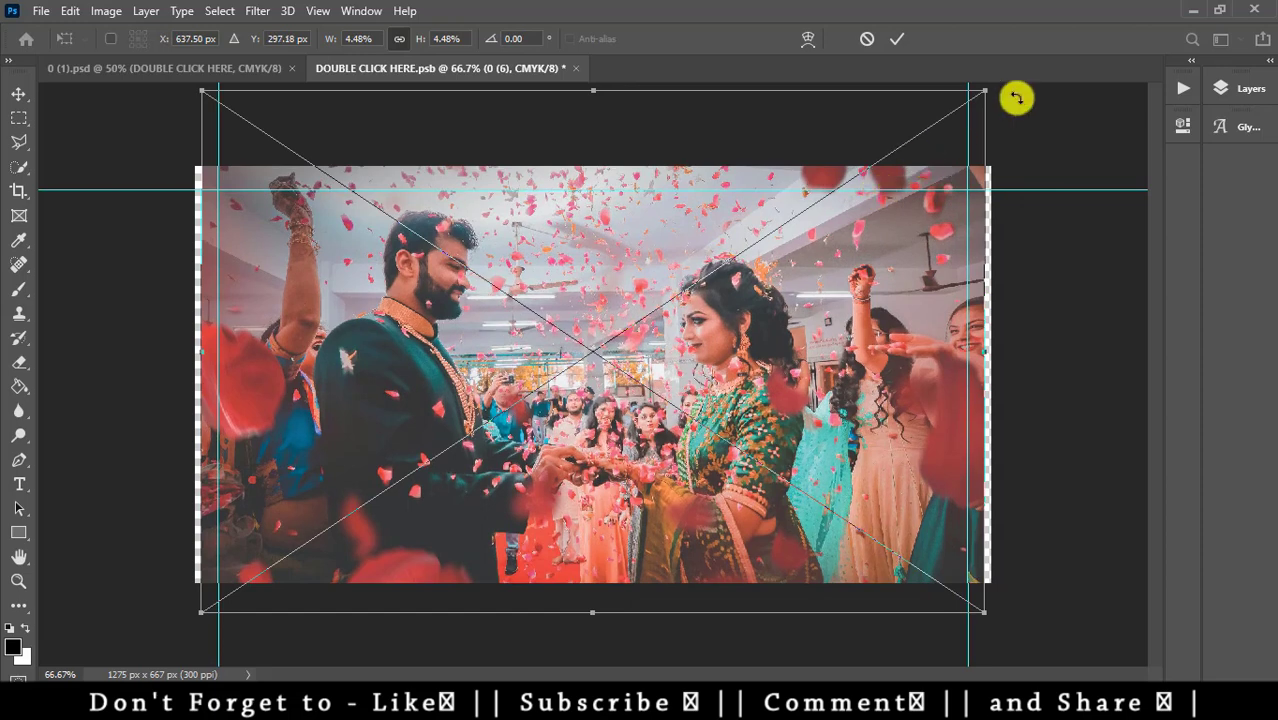
left_click_drag(986, 88, 1012, 69)
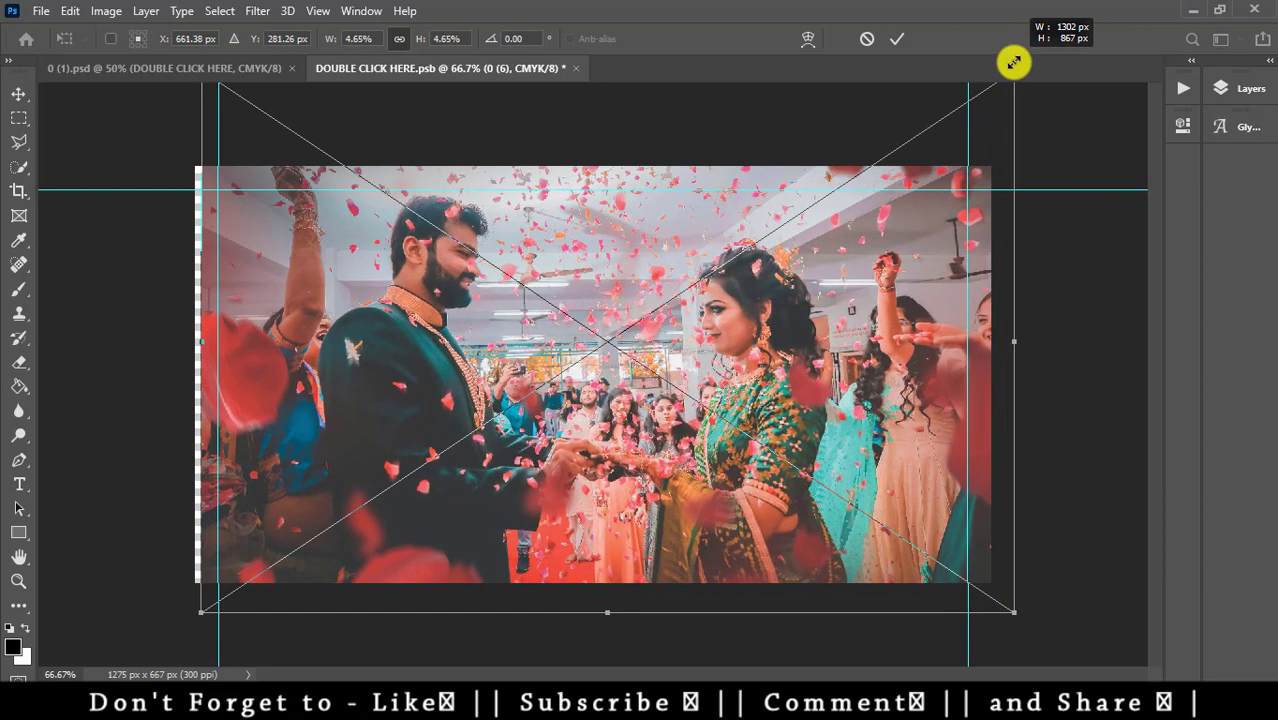
left_click_drag(897, 209, 883, 209)
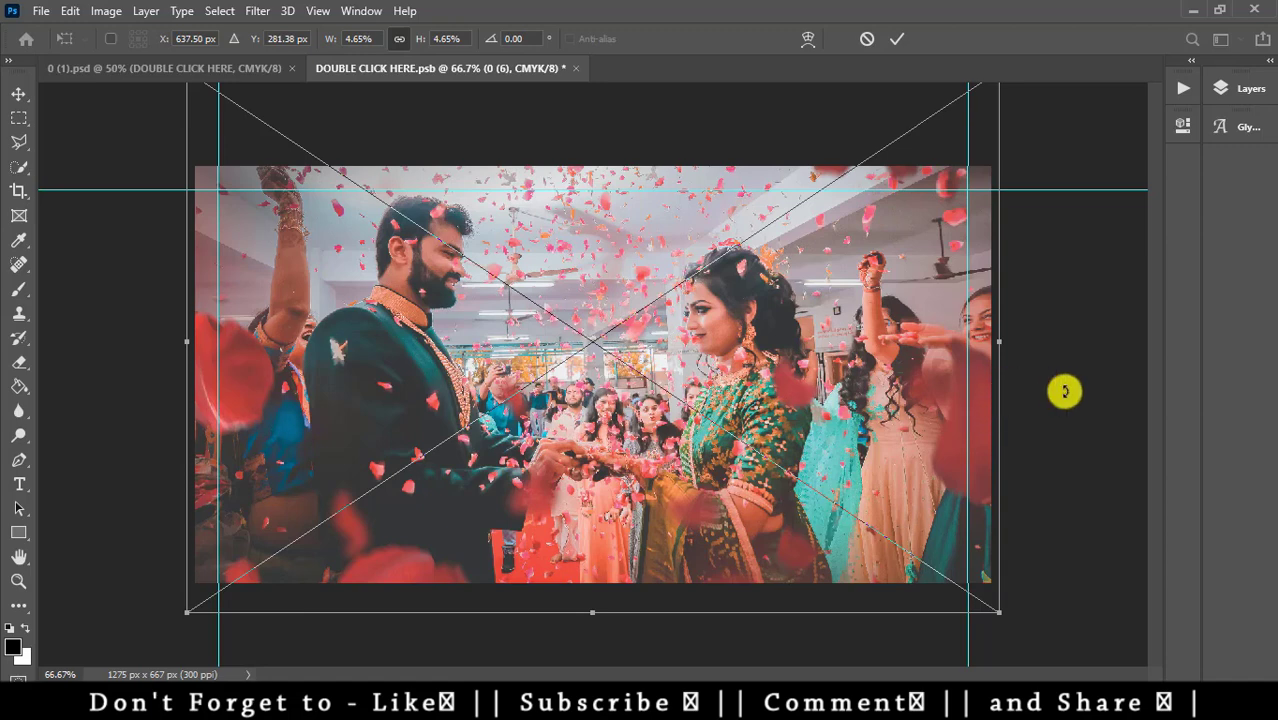
key("Up")
key("Up")
key("Up")
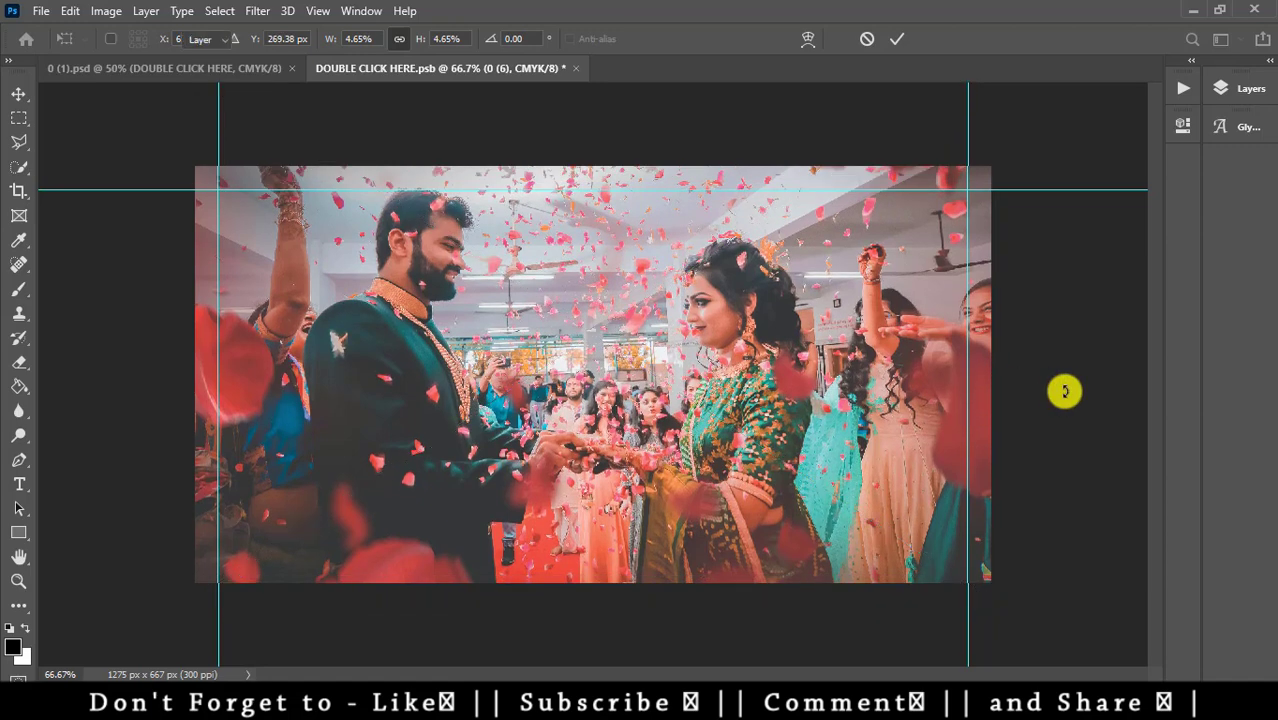
key("Return")
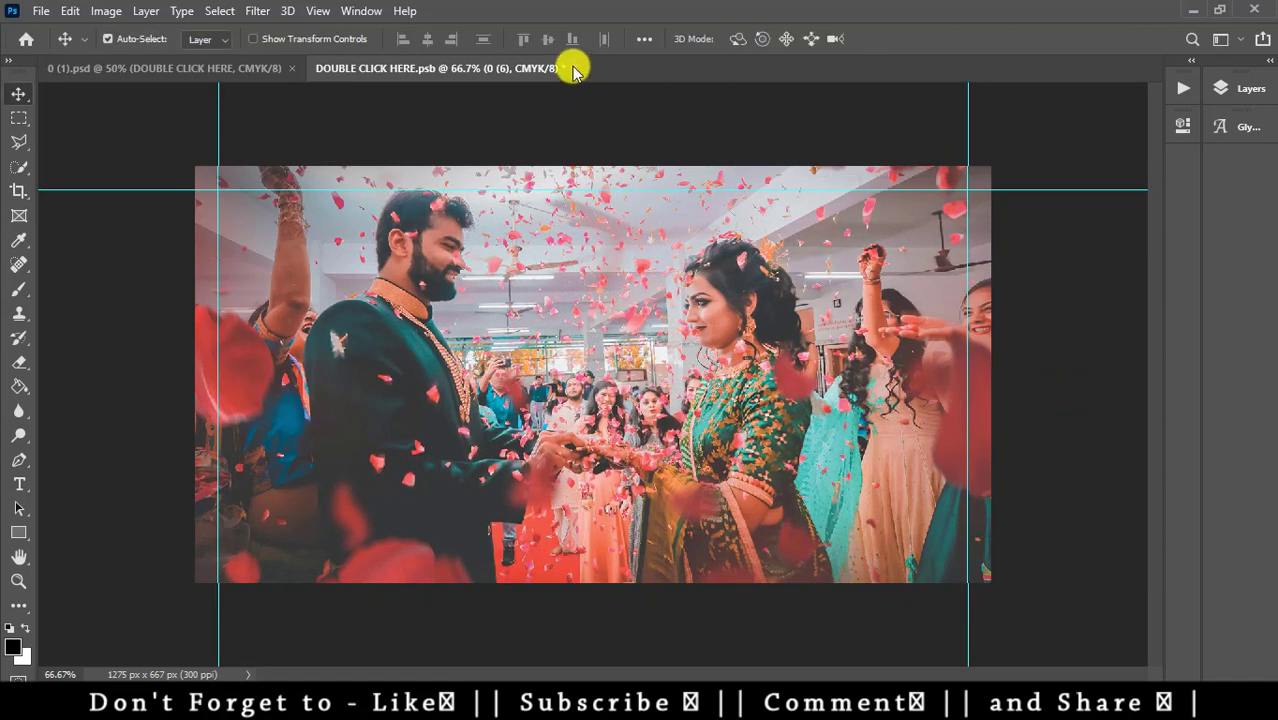
Step: Close the edited .psb and save the photo changes into the invitation
left_click(574, 68)
left_click(552, 273)
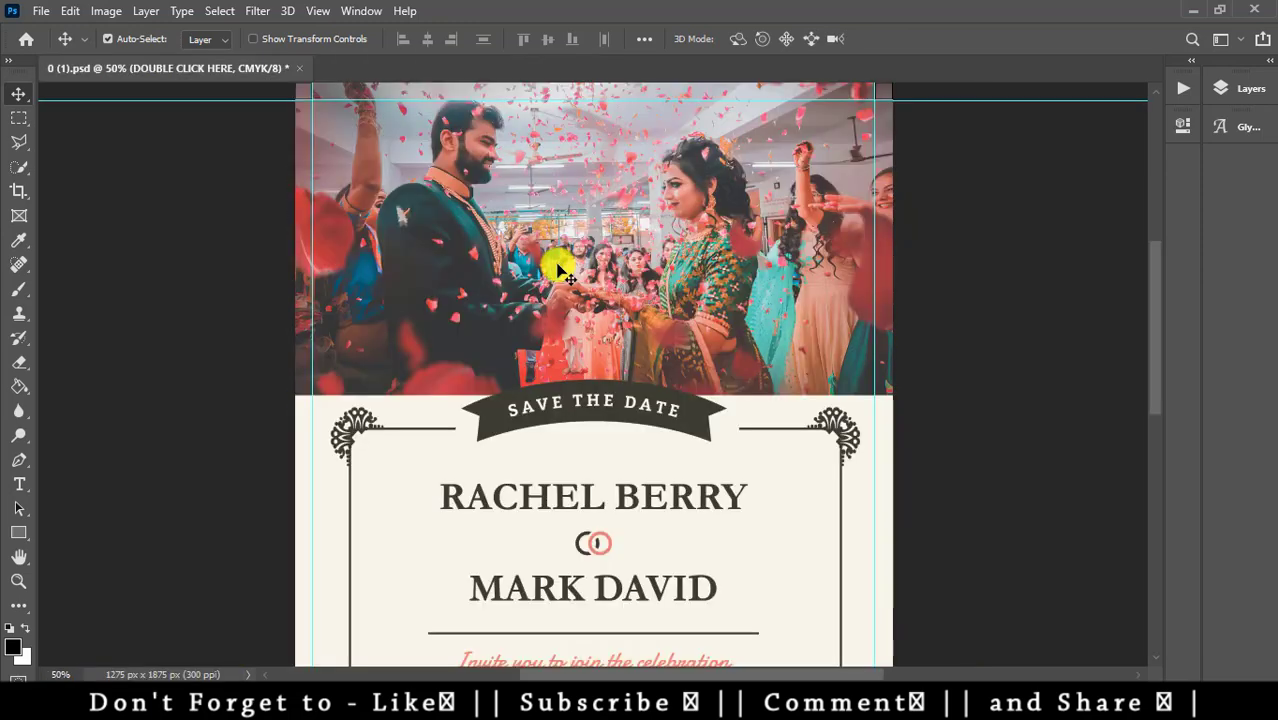
scroll(628, 390, "down", 1)
scroll(624, 382, "down", 1)
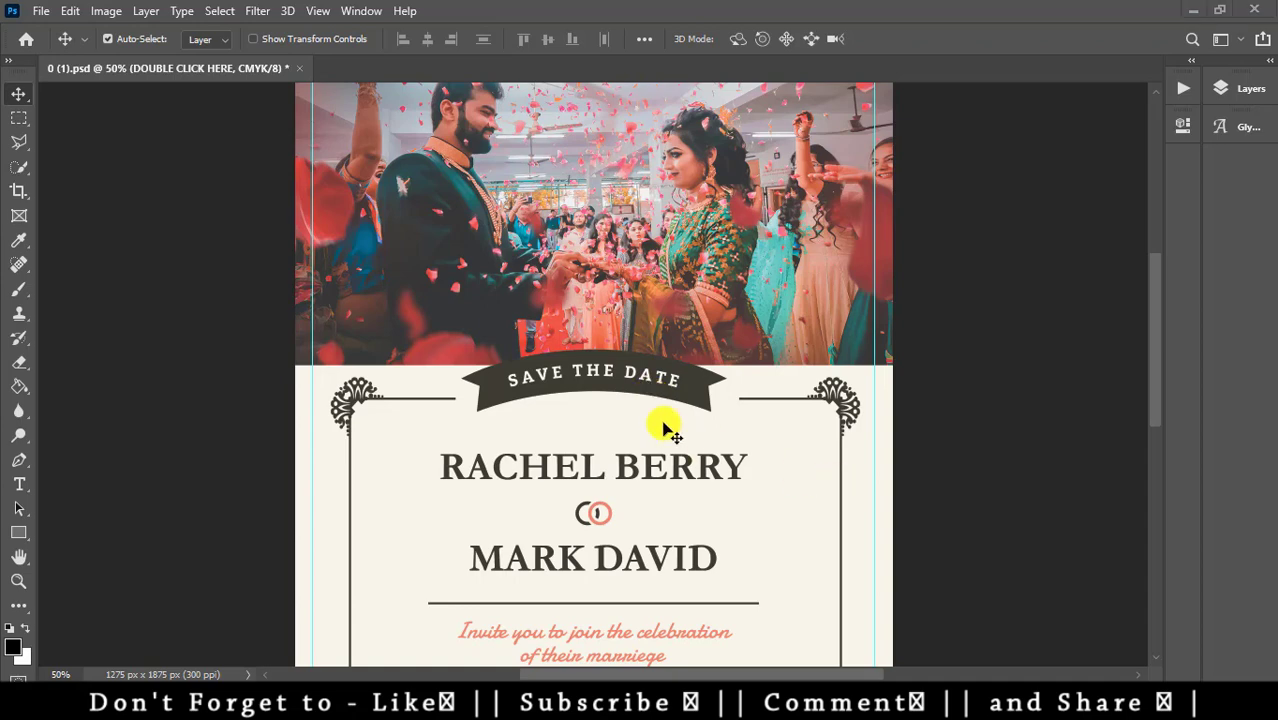
scroll(667, 428, "down", 1)
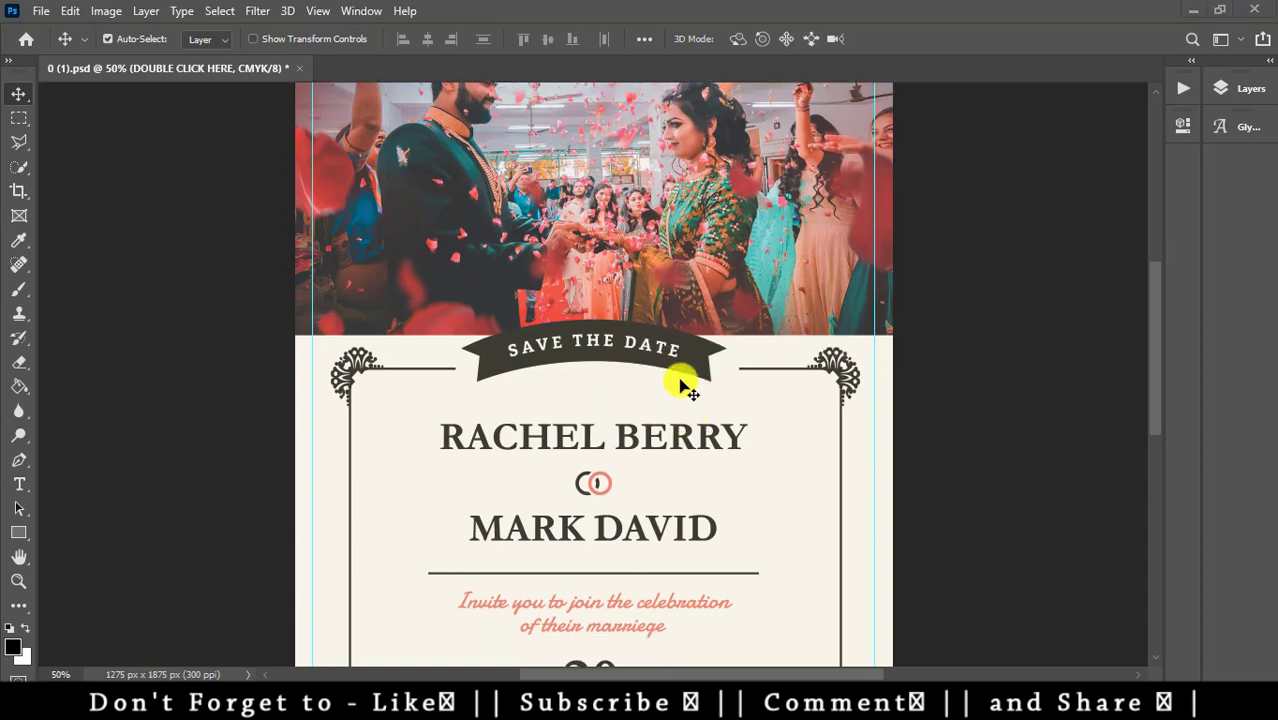
Step: Replace the missing font and retype the first name RACHEL BERRY as RAHUL
double_click(738, 447)
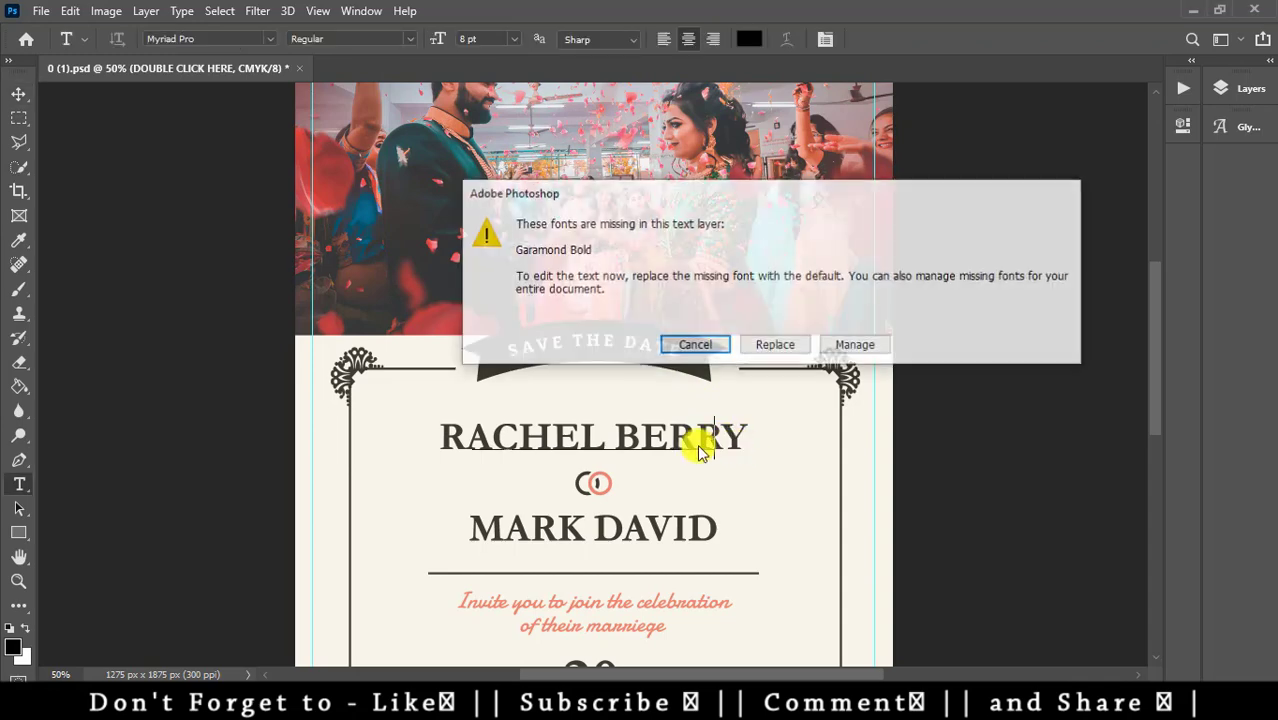
left_click(770, 341)
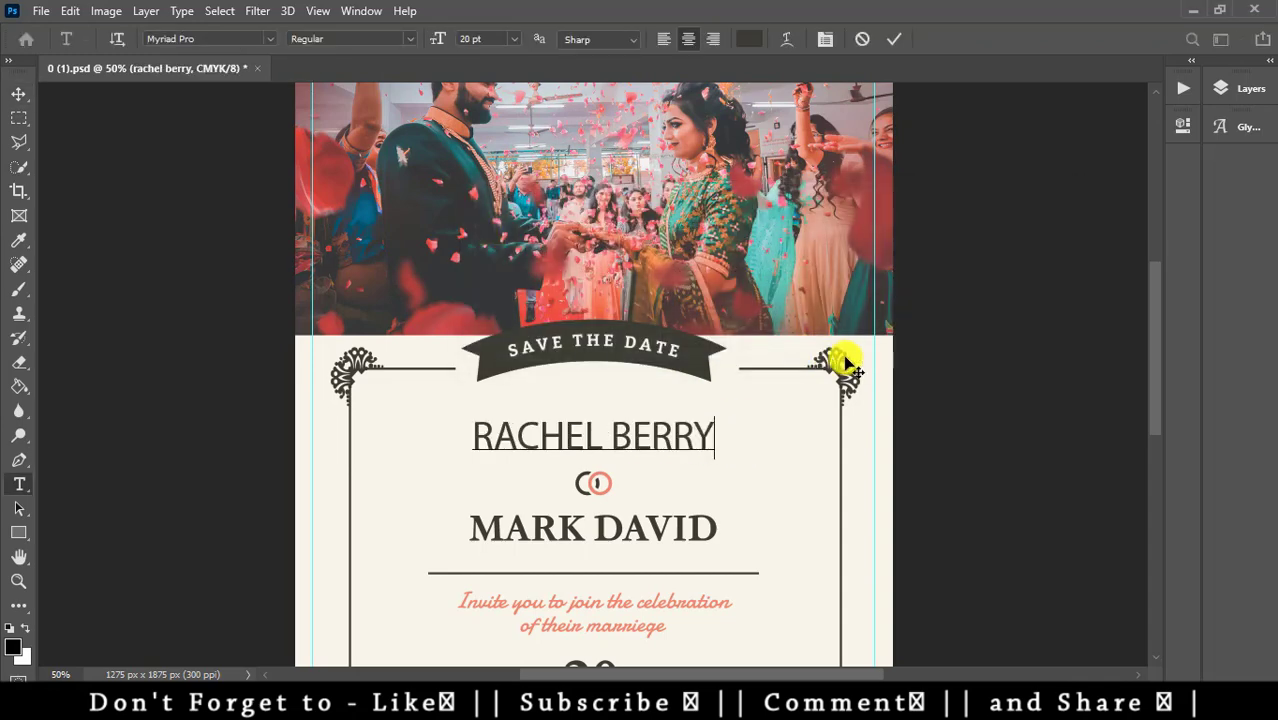
key("BackSpace")
type("RAHUL")
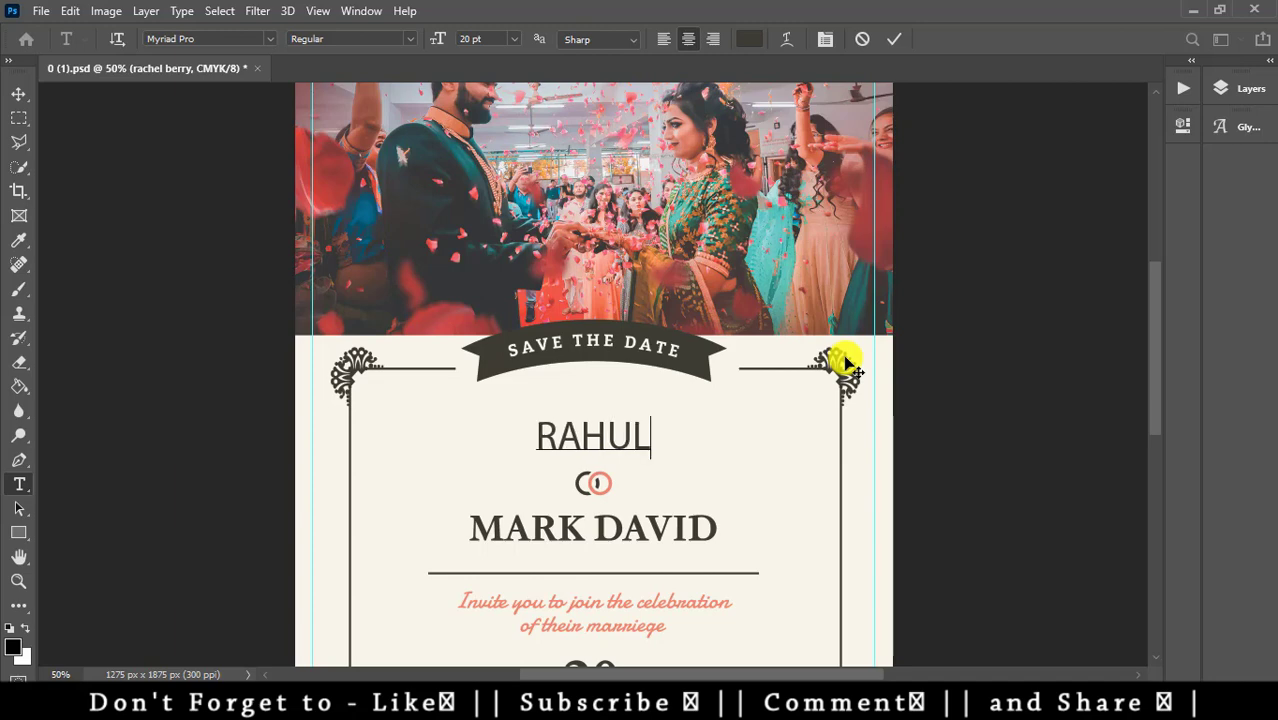
key("ctrl+a")
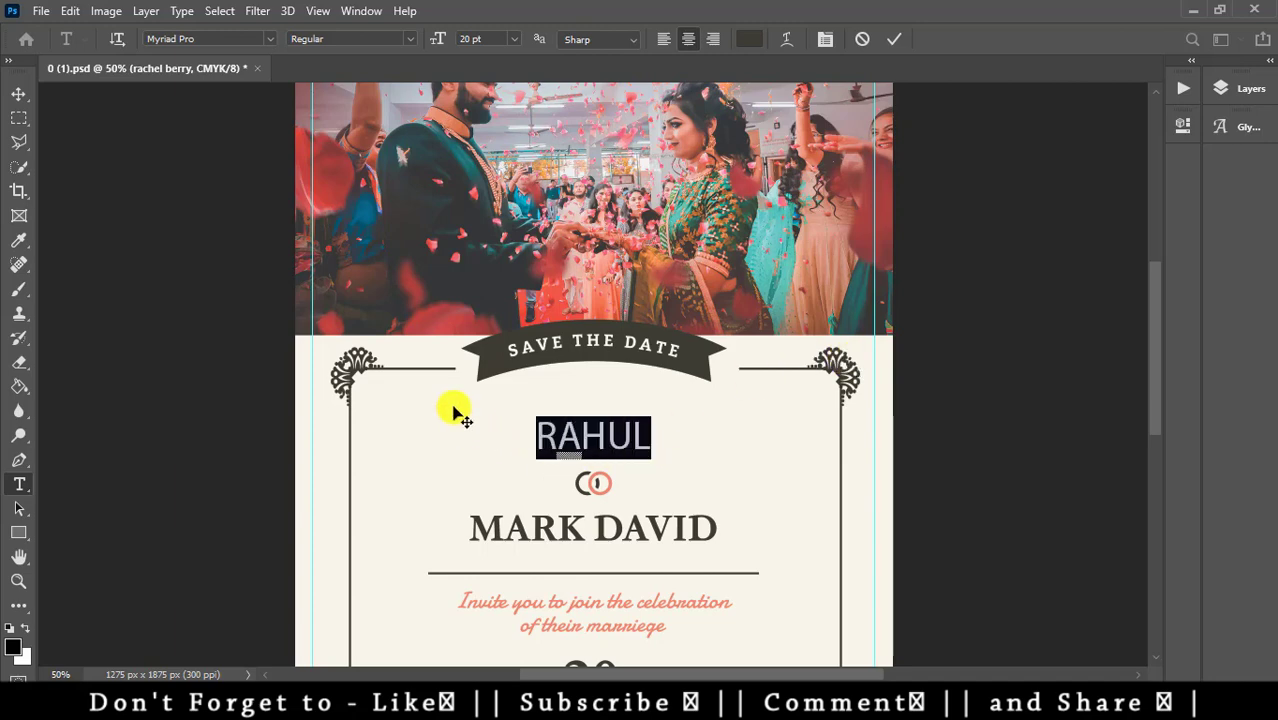
Step: Set RAHUL in Minion Variable Concept Bold
left_click(269, 42)
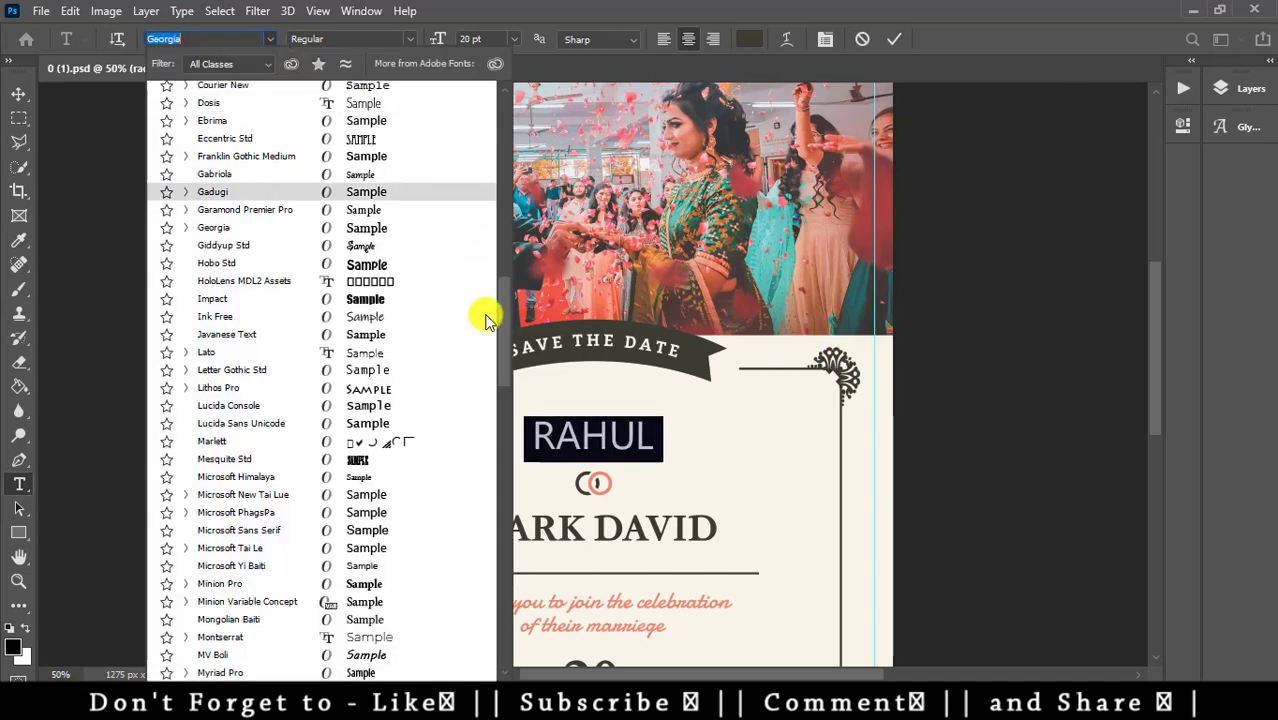
scroll(505, 330, "up", 2)
left_click_drag(513, 284, 522, 111)
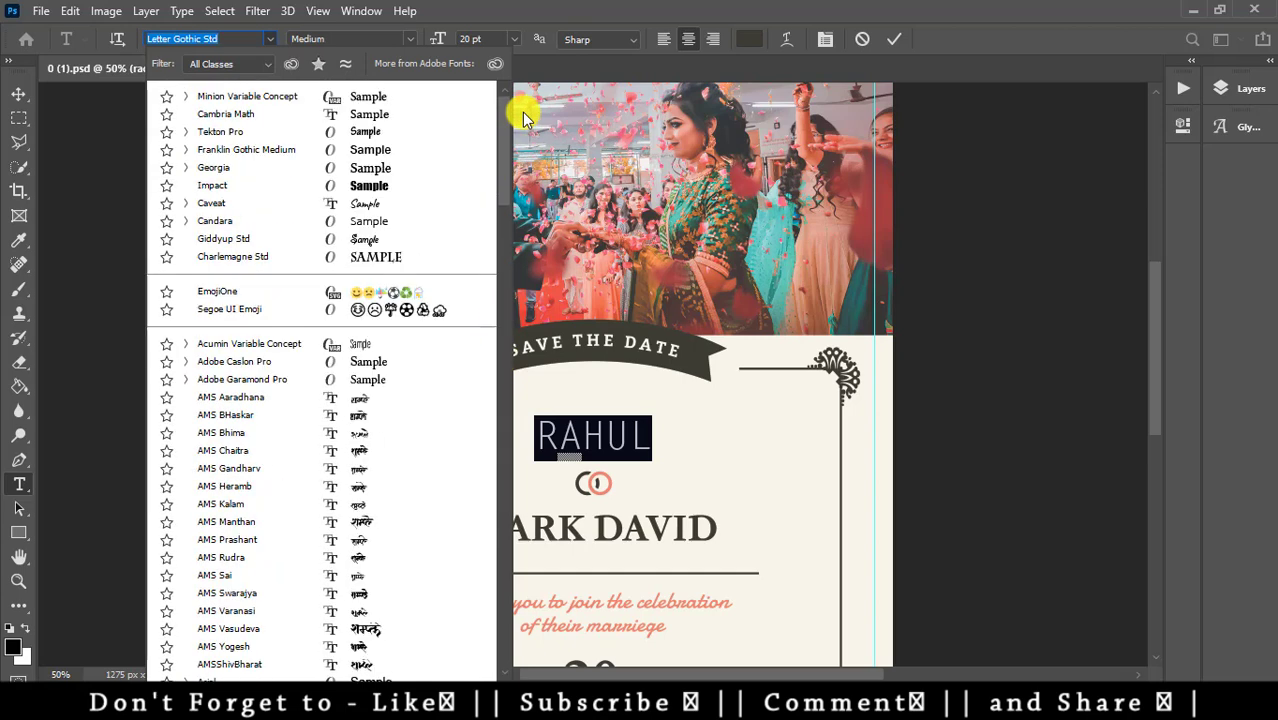
left_click(398, 98)
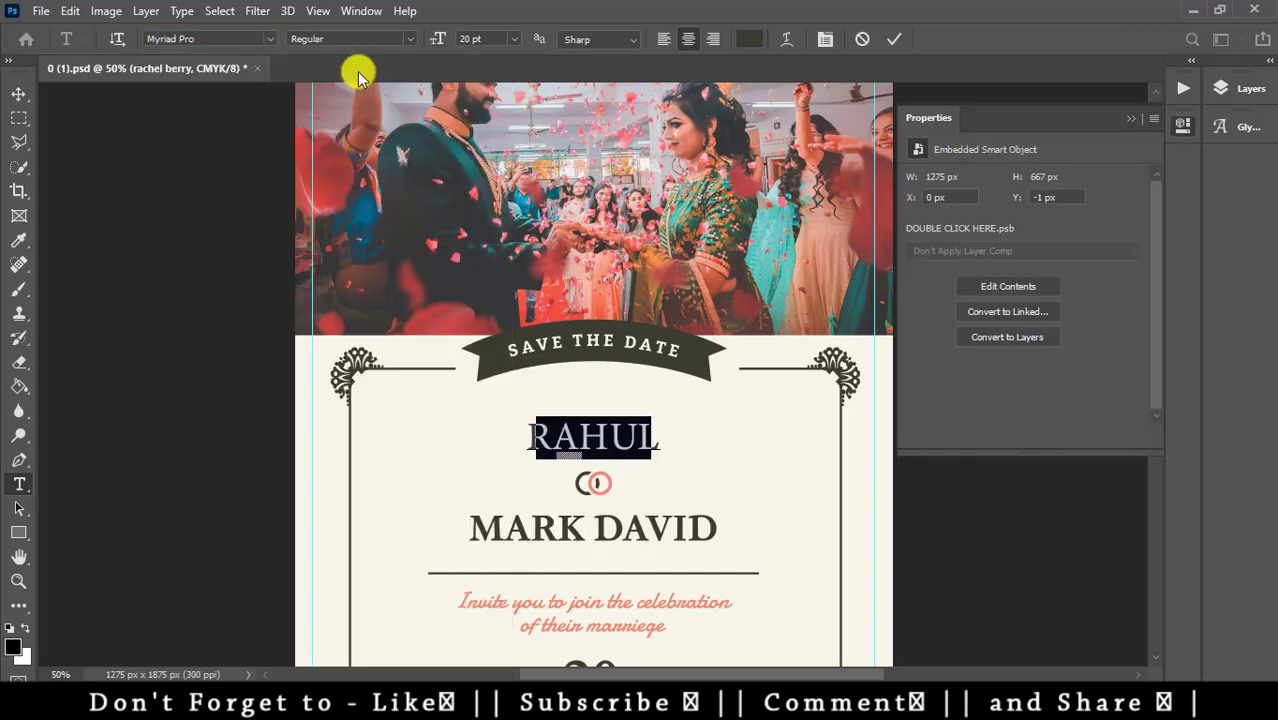
left_click(410, 39)
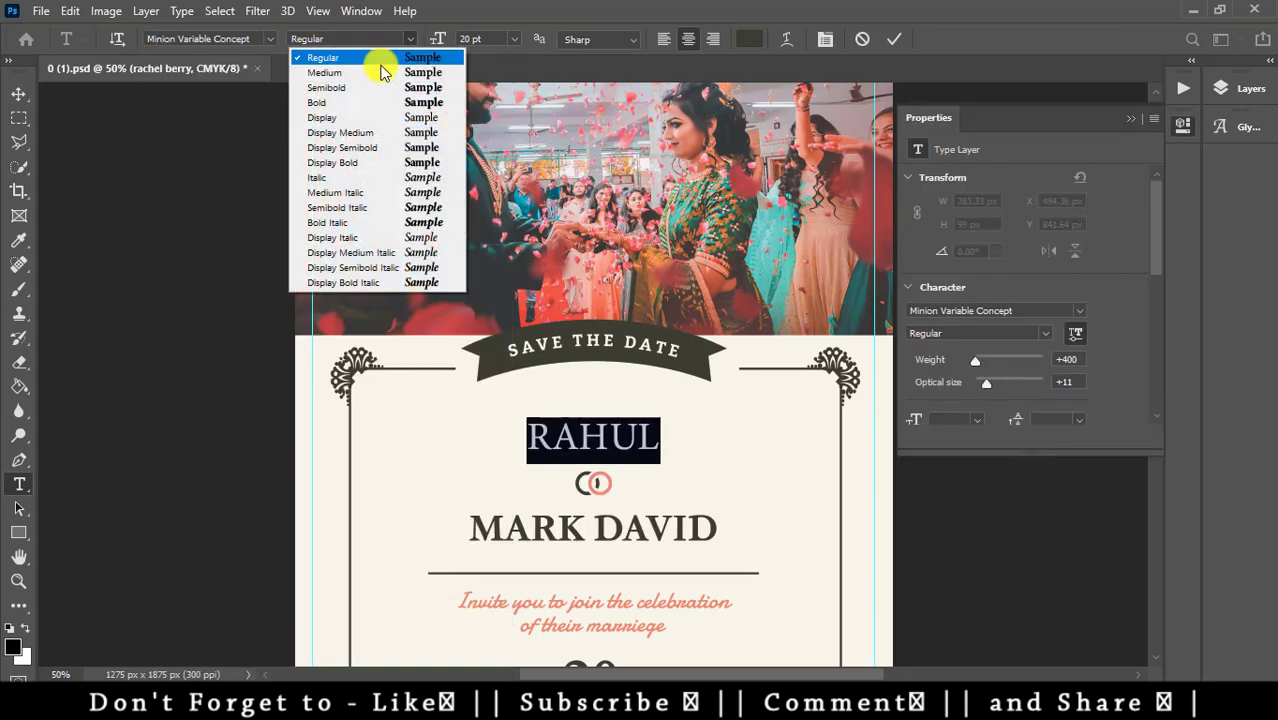
left_click(339, 109)
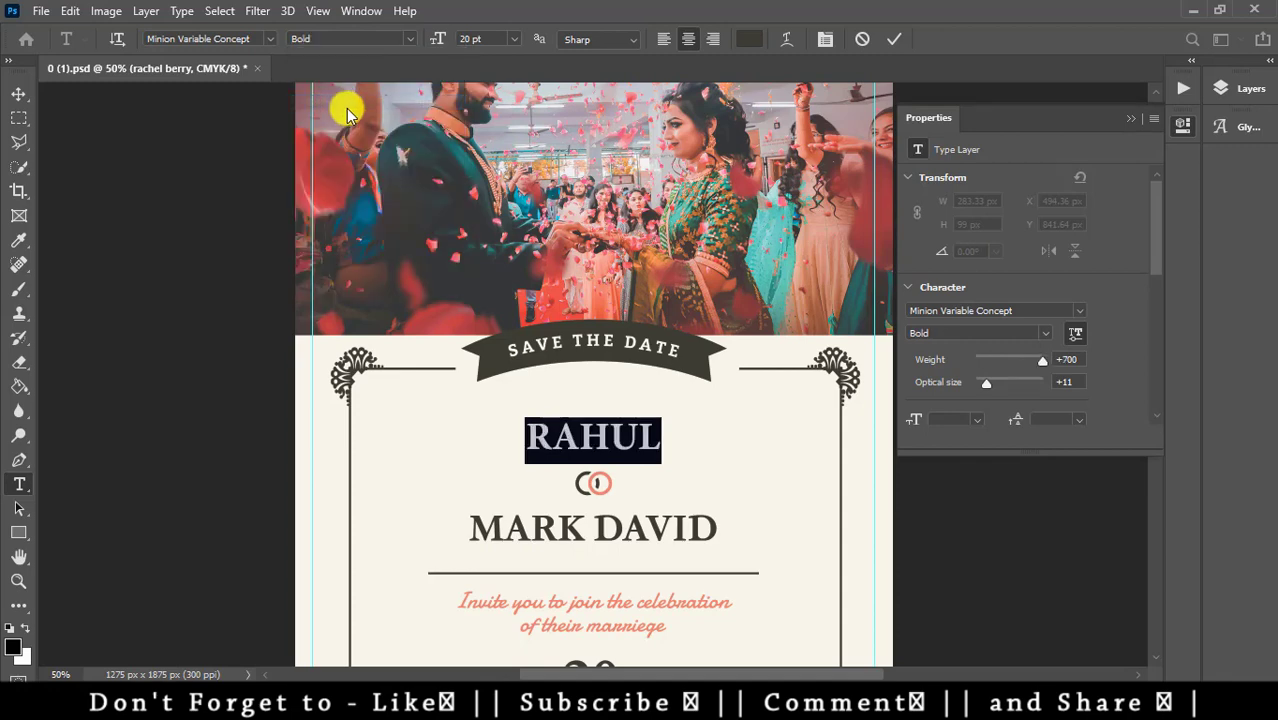
left_click(346, 108)
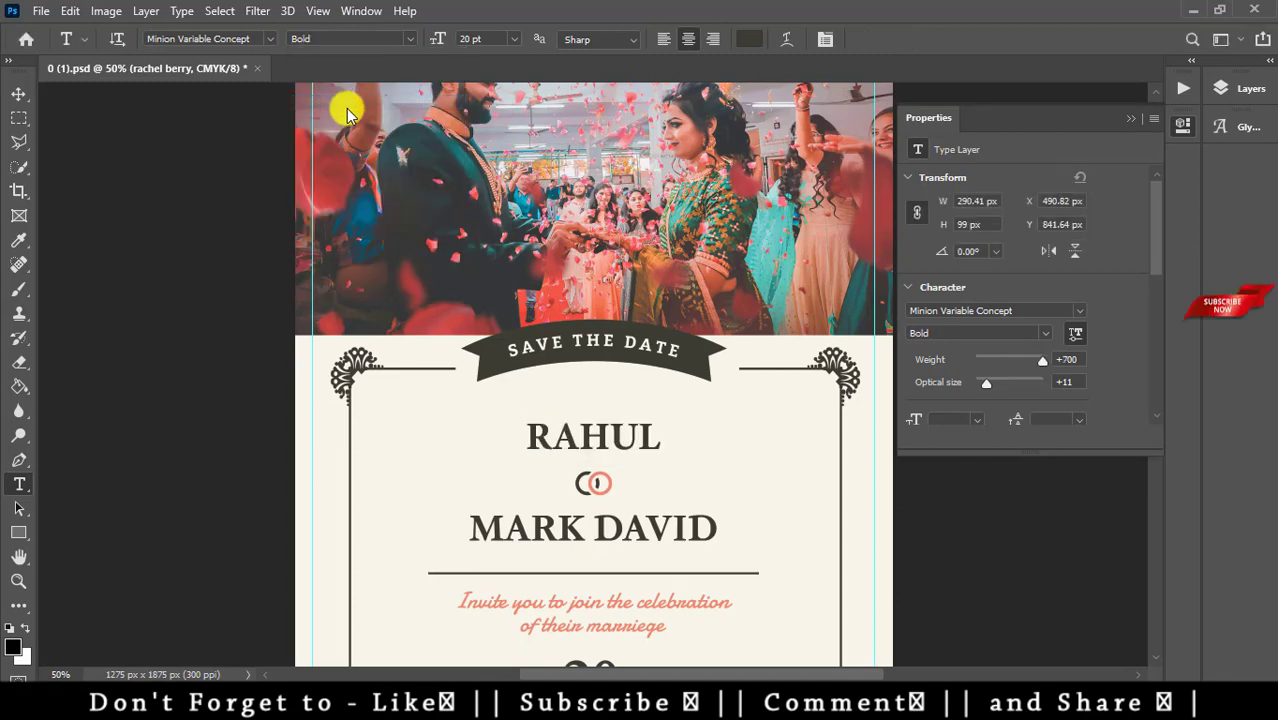
left_click(707, 528)
Step: Replace the missing font and retype the second name as NEHA
left_click(770, 342)
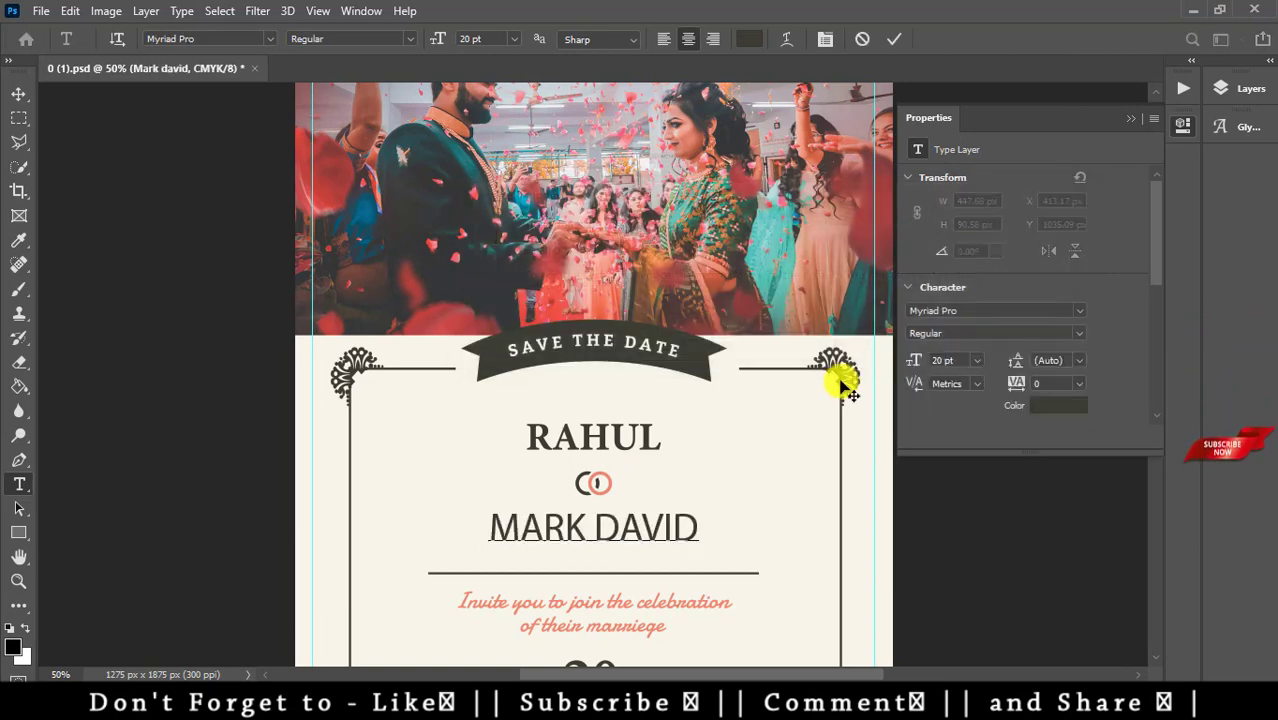
key("BackSpace")
key("BackSpace")
key("BackSpace")
key("BackSpace")
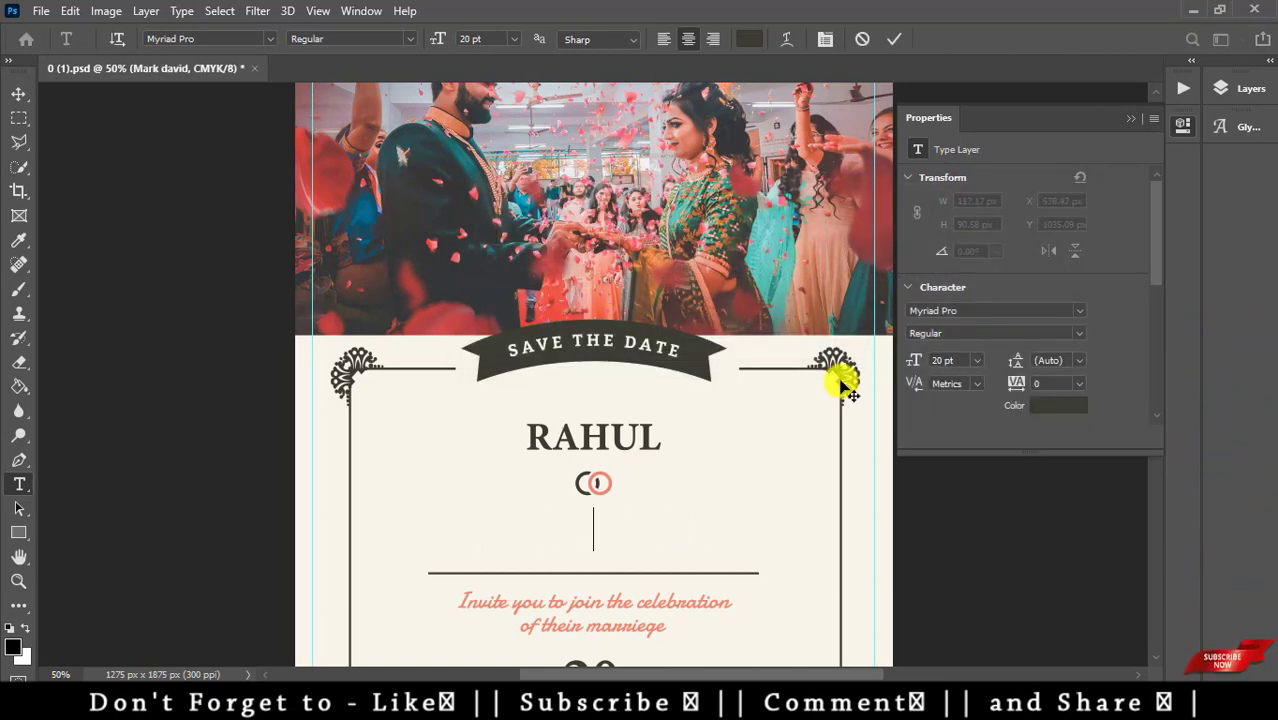
type("NEH")
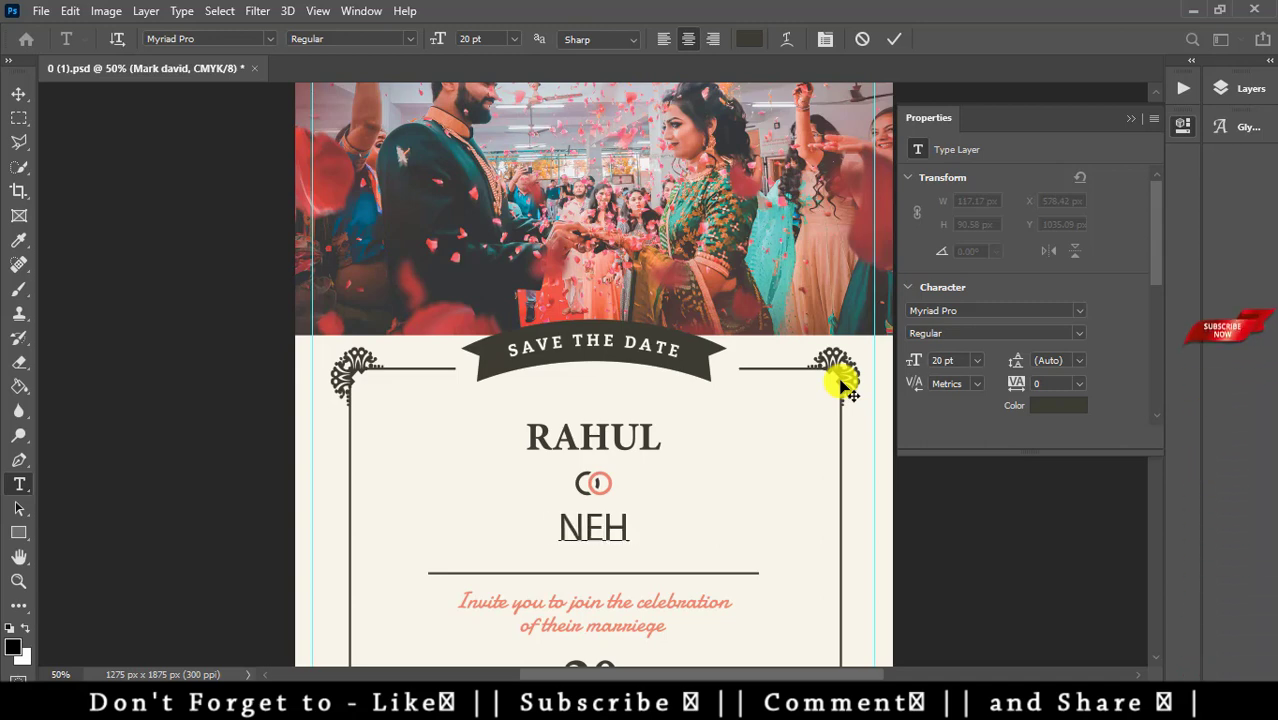
type("A")
Step: Set NEHA in Minion Variable Concept Bold
left_click_drag(645, 528, 536, 531)
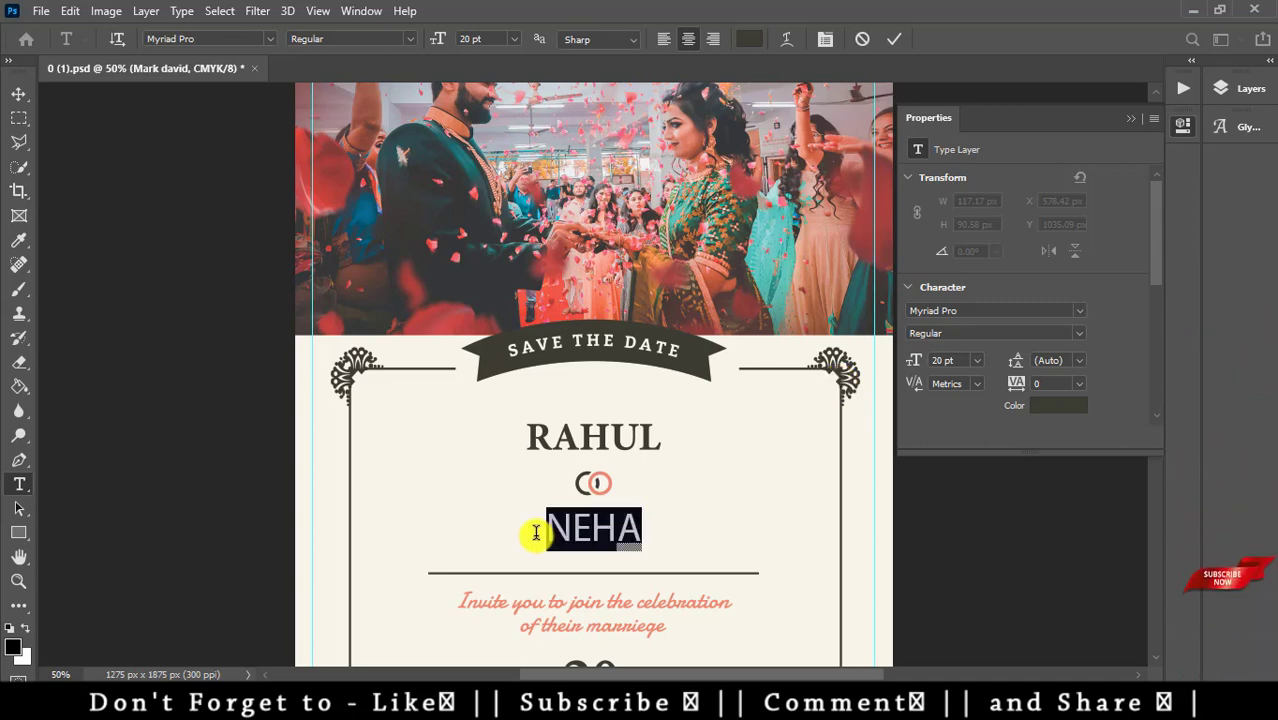
left_click(269, 39)
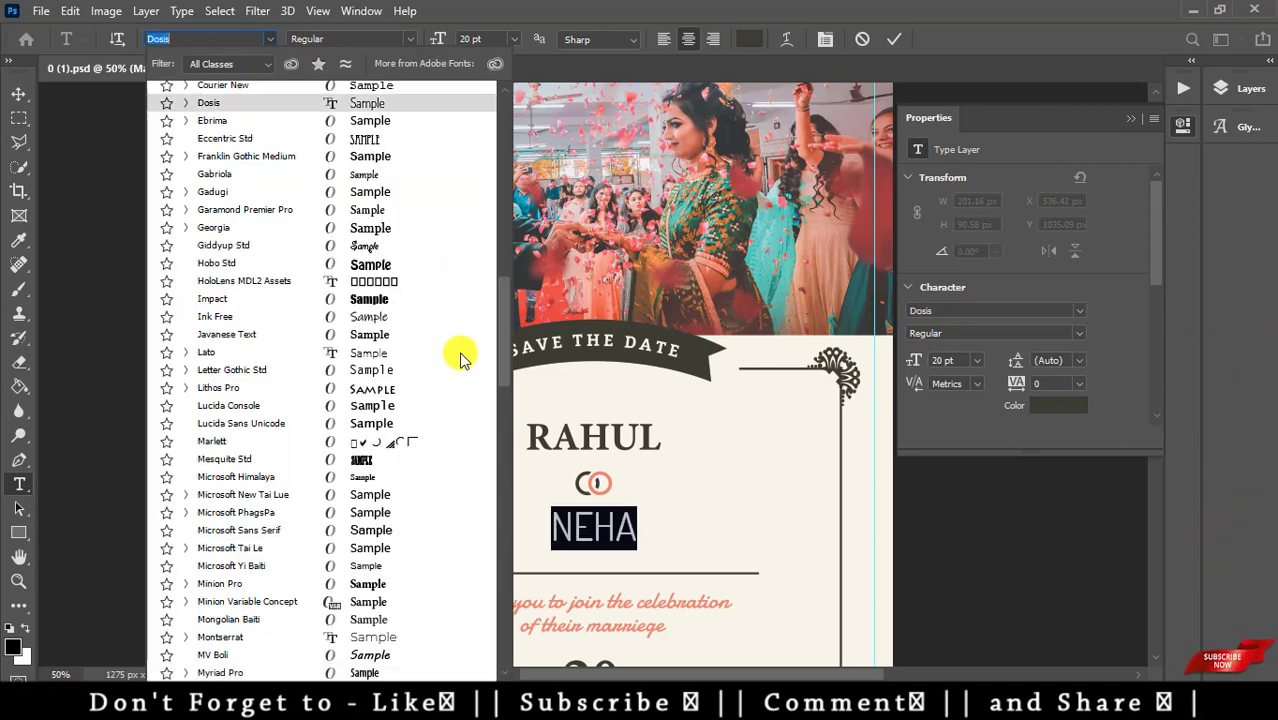
left_click_drag(497, 342, 497, 103)
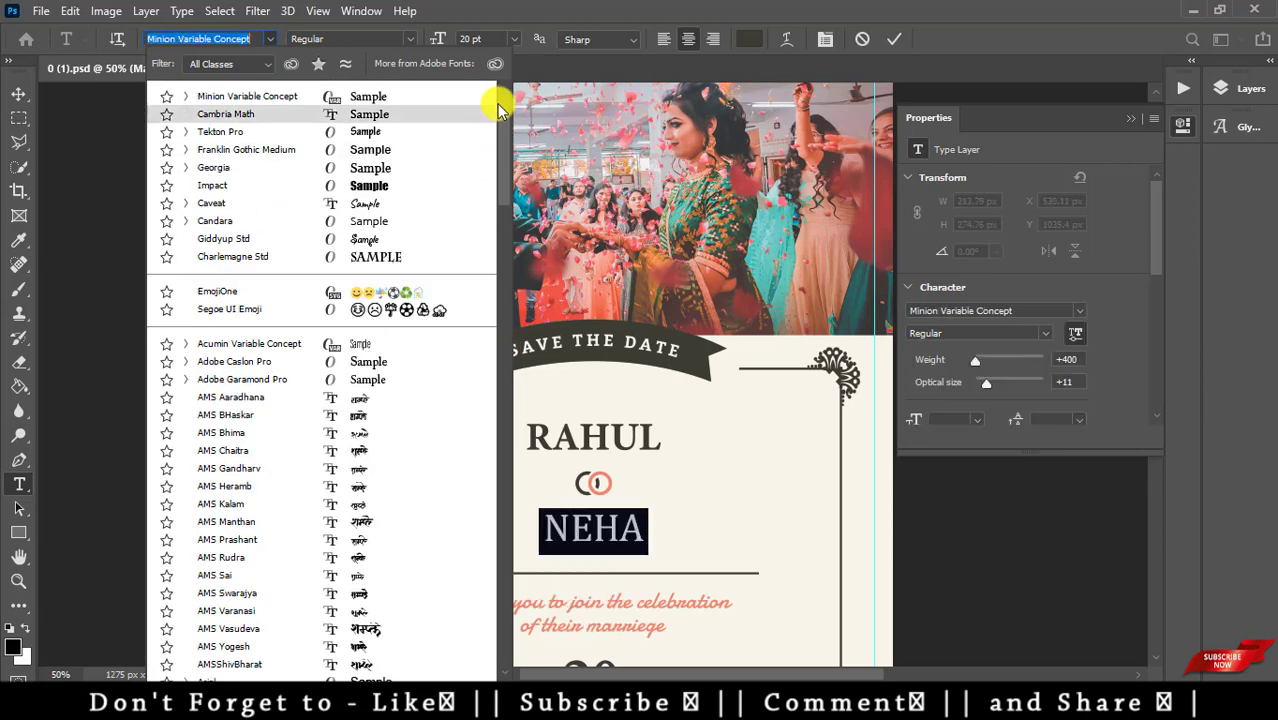
left_click(430, 92)
left_click(415, 40)
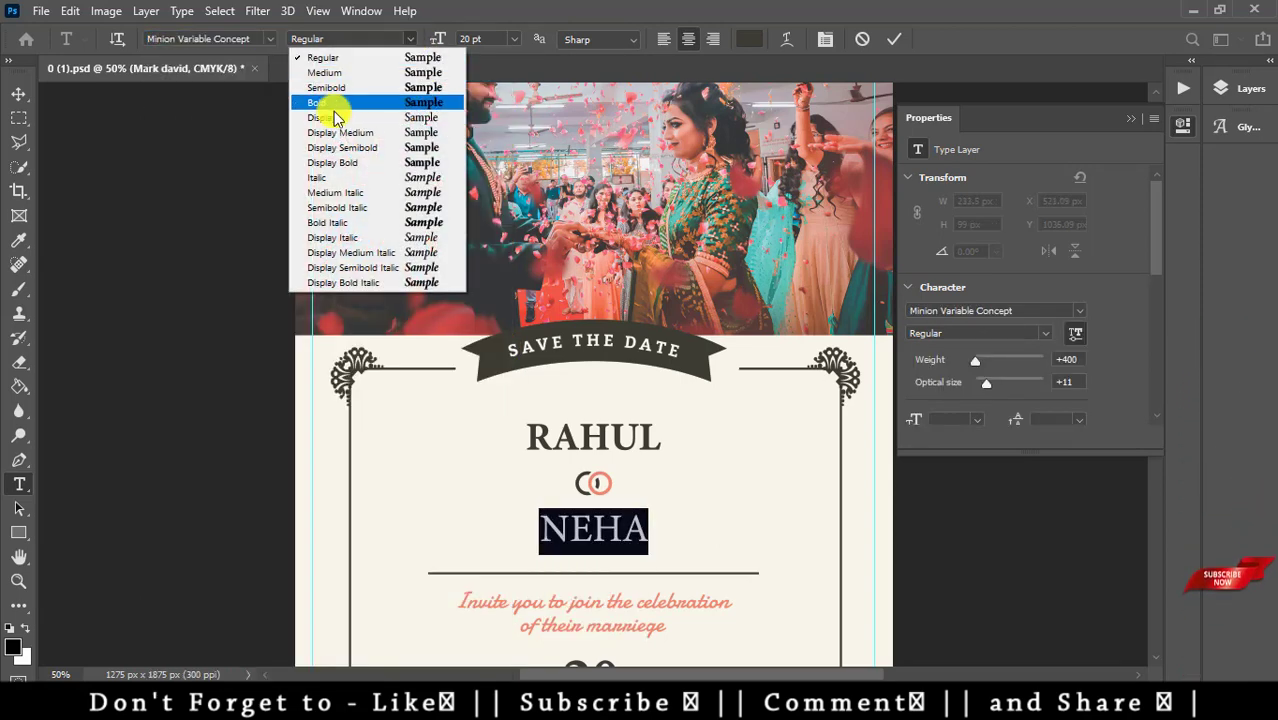
left_click(337, 106)
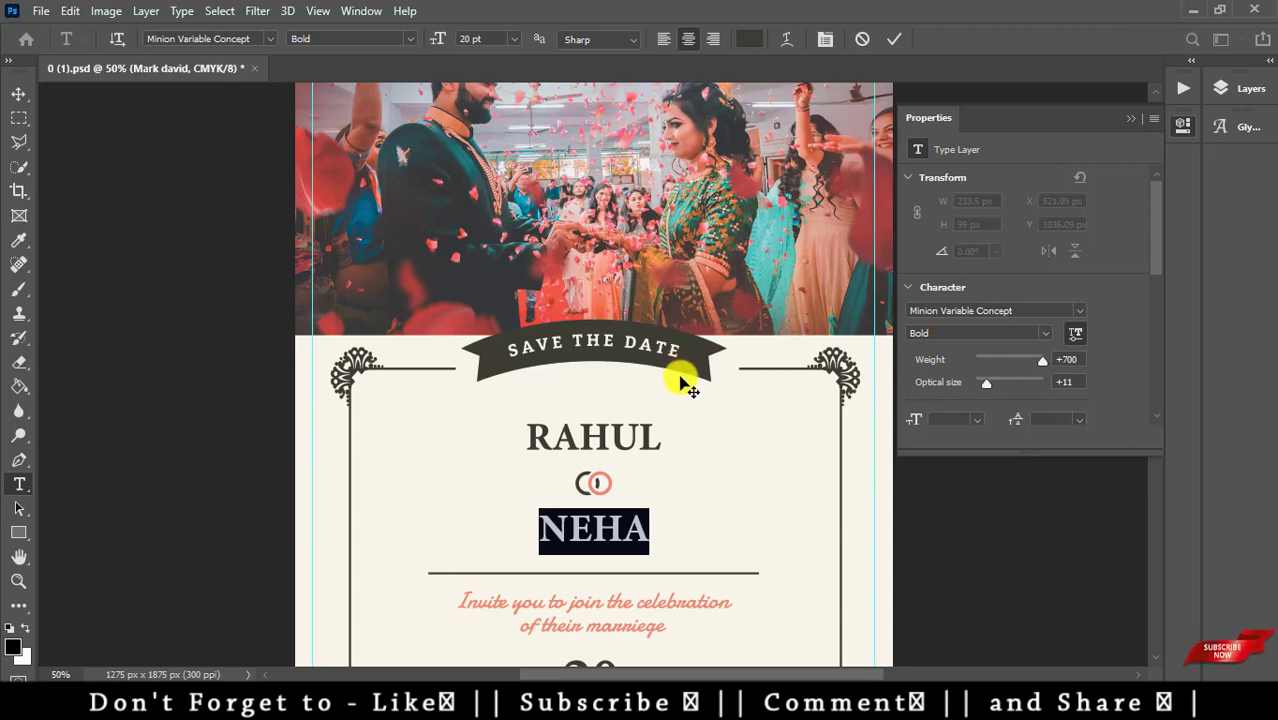
left_click(685, 551)
Step: Change the date number from 20 to 25 after replacing its missing font
scroll(596, 559, "down", 1)
scroll(563, 513, "down", 2)
scroll(563, 513, "down", 2)
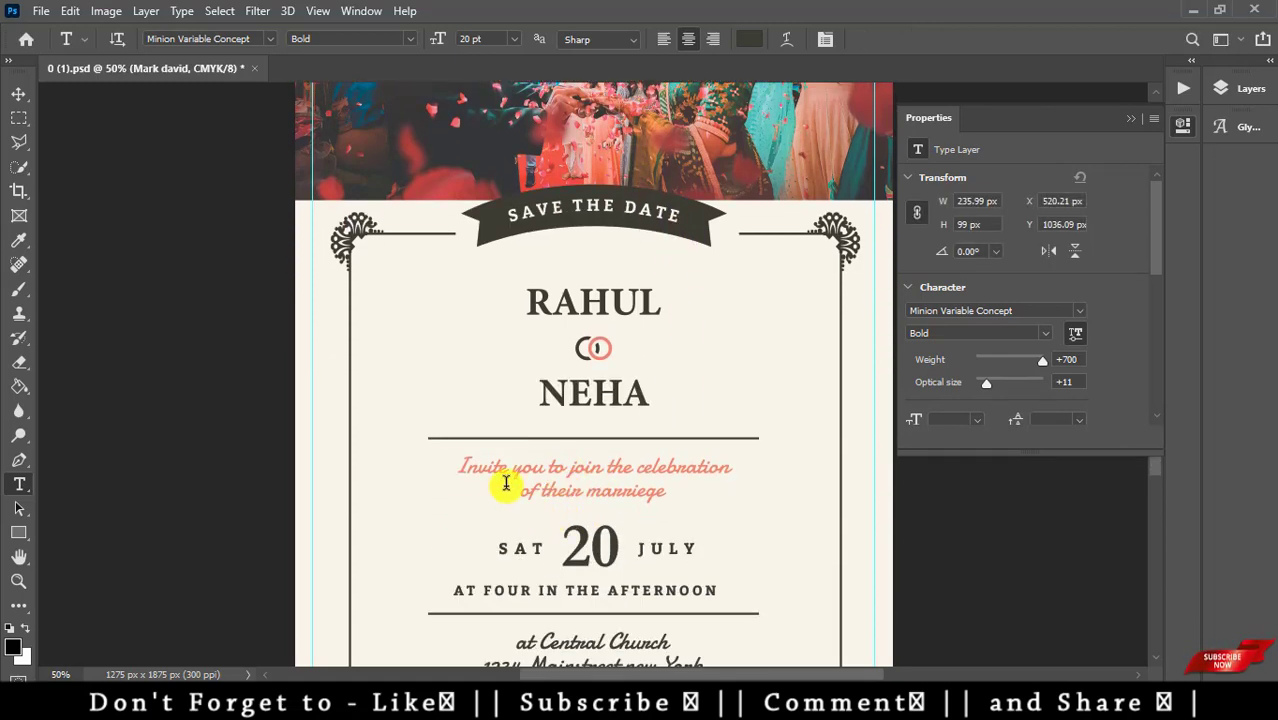
scroll(670, 500, "down", 1)
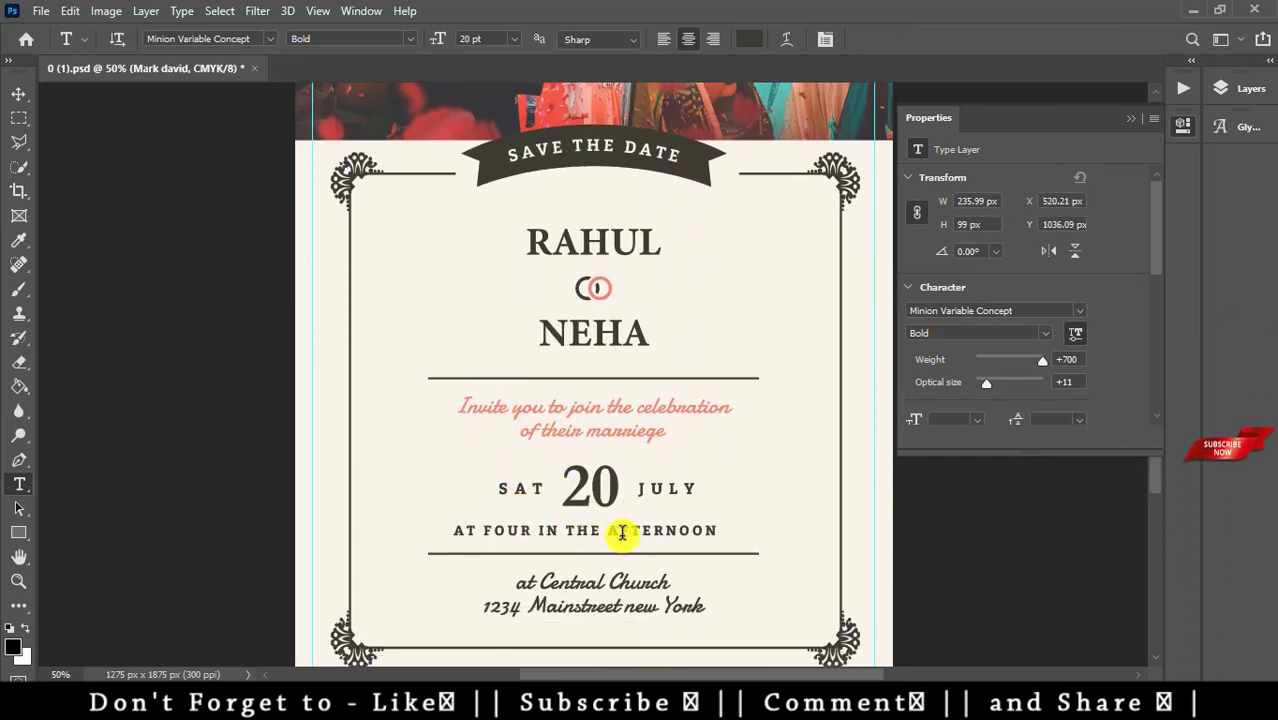
scroll(680, 515, "down", 1)
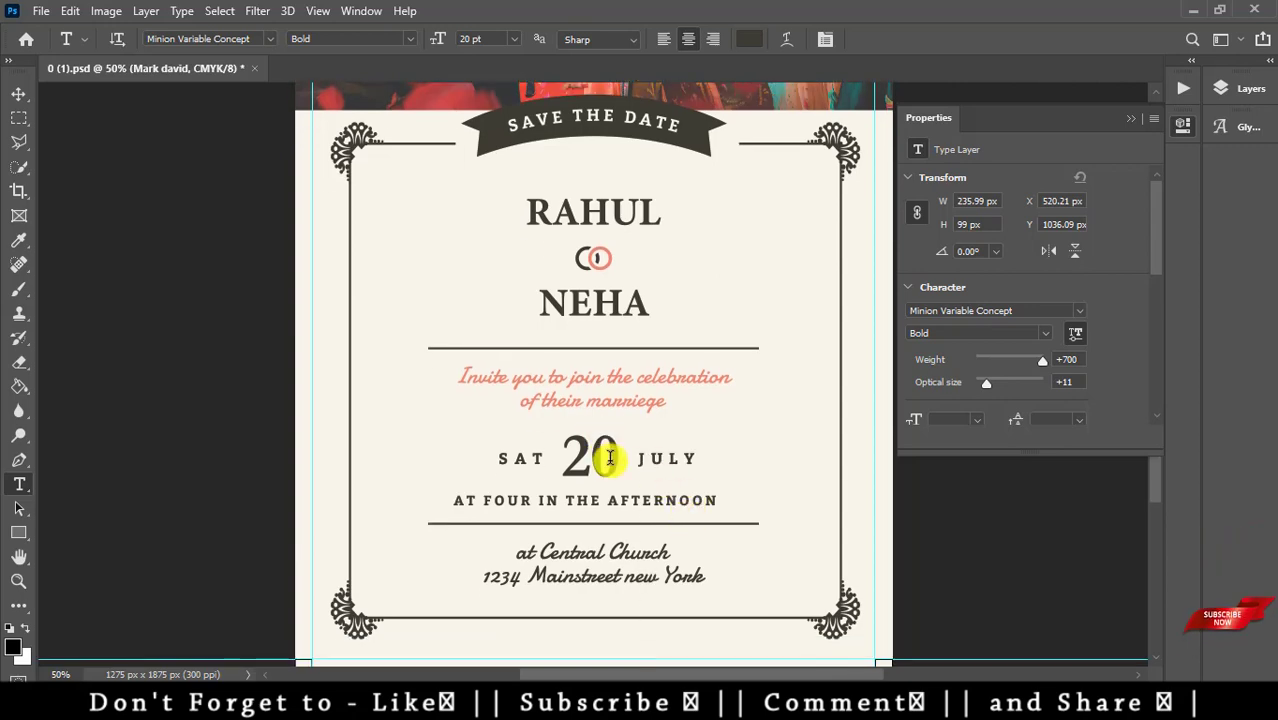
left_click(603, 452)
left_click(785, 346)
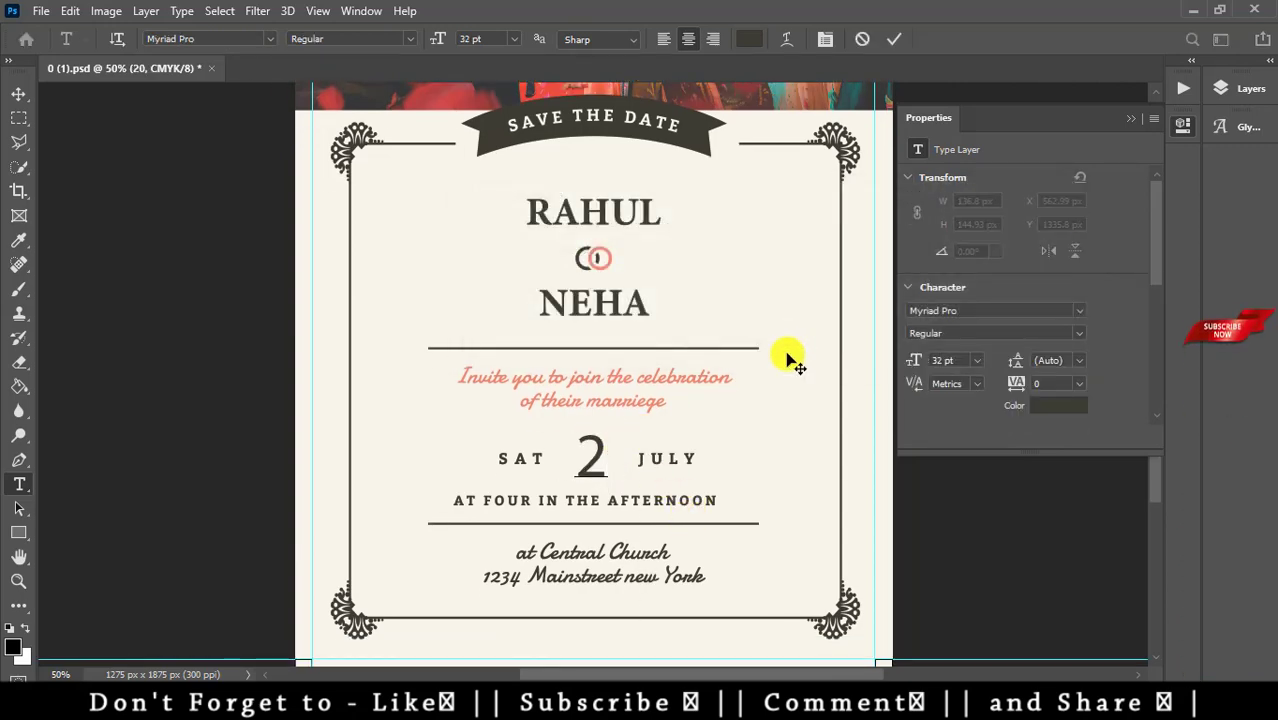
type("5")
key("ctrl+Return")
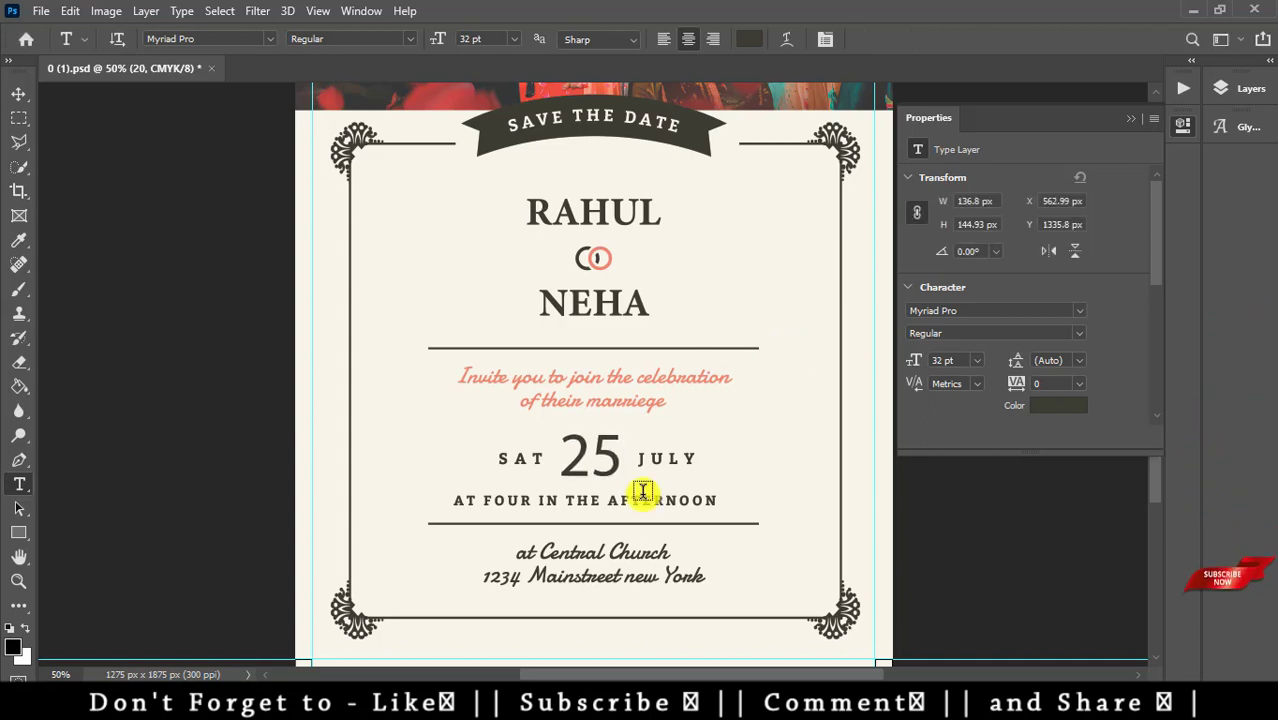
Step: Set the date number 25 in Cambria Math
double_click(615, 456)
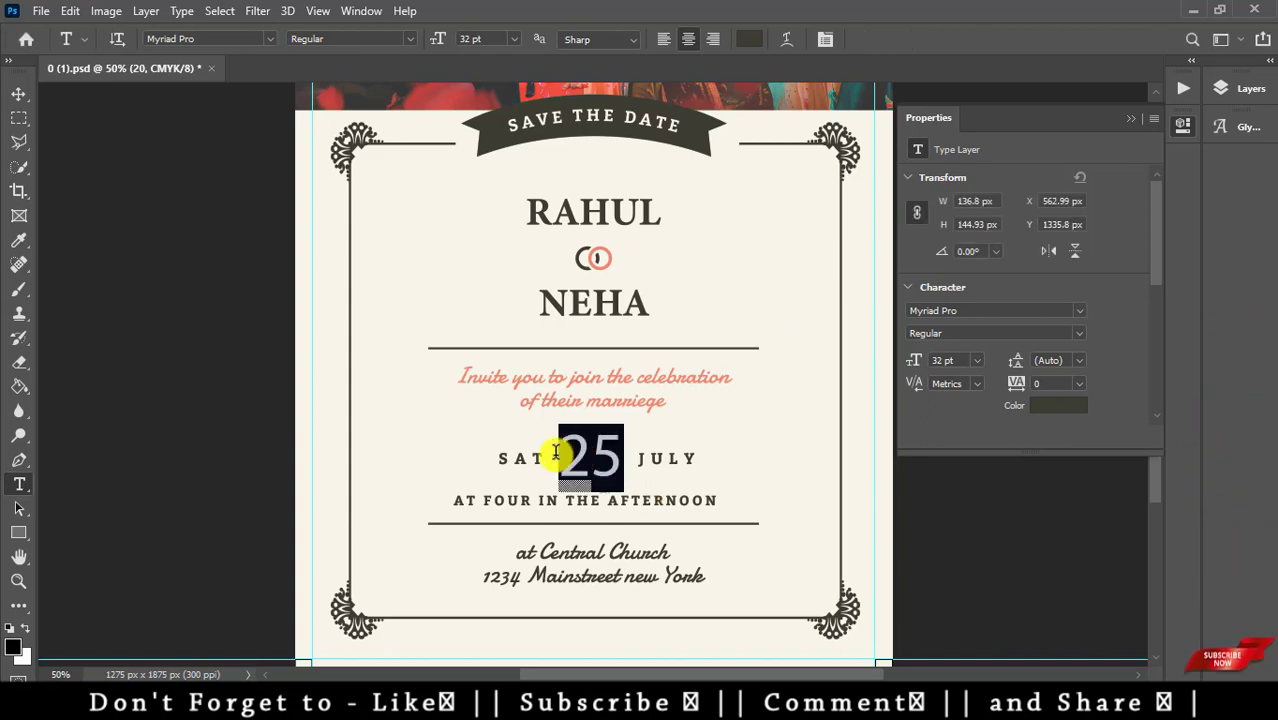
left_click(270, 38)
left_click(490, 313)
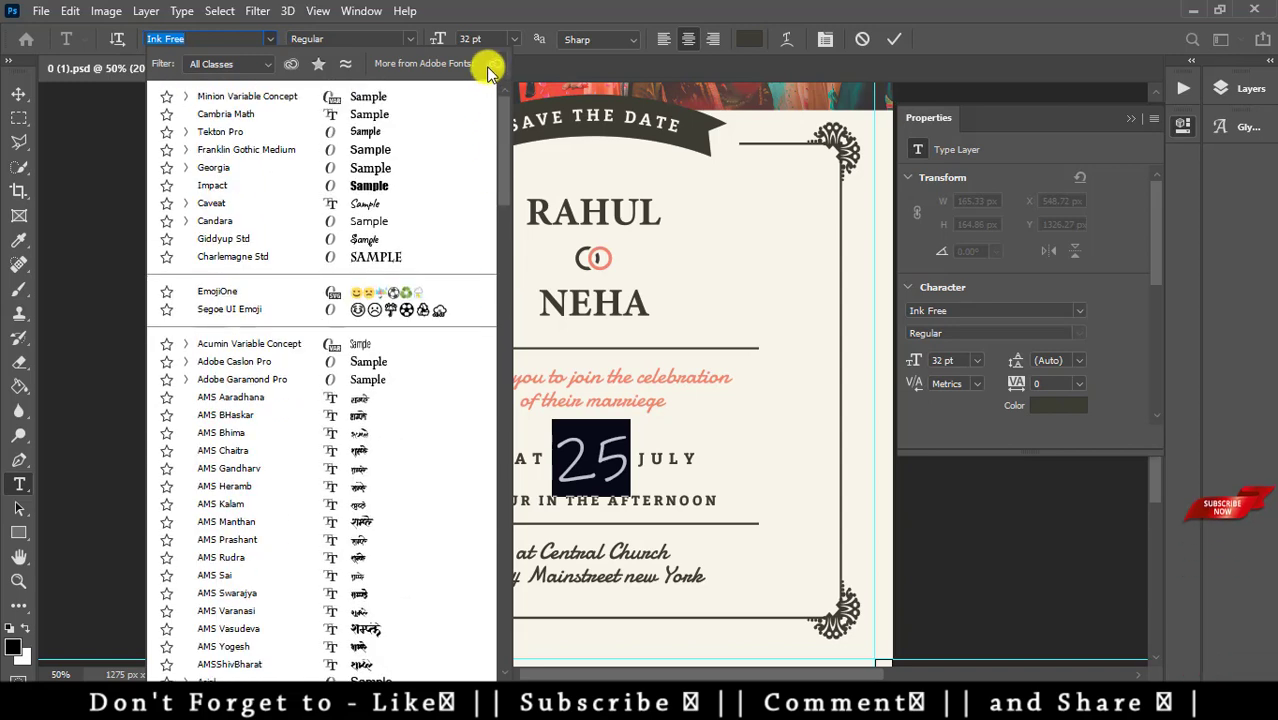
left_click(401, 114)
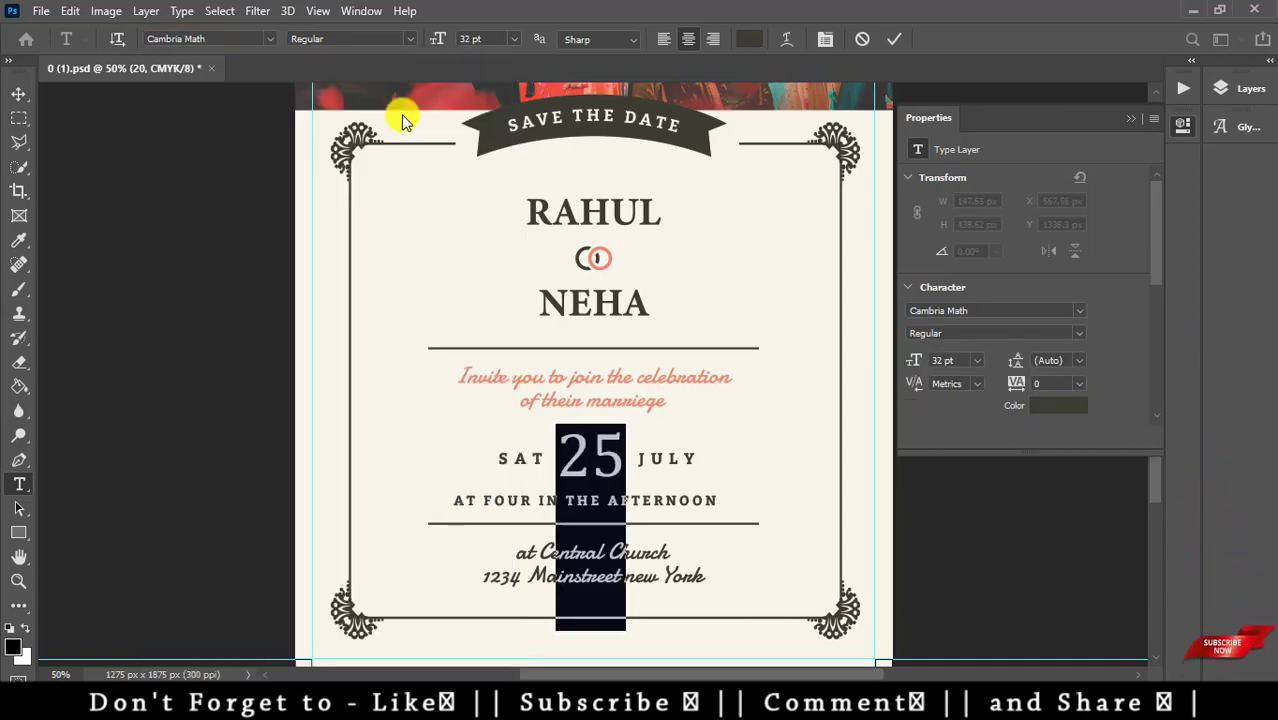
left_click(410, 40)
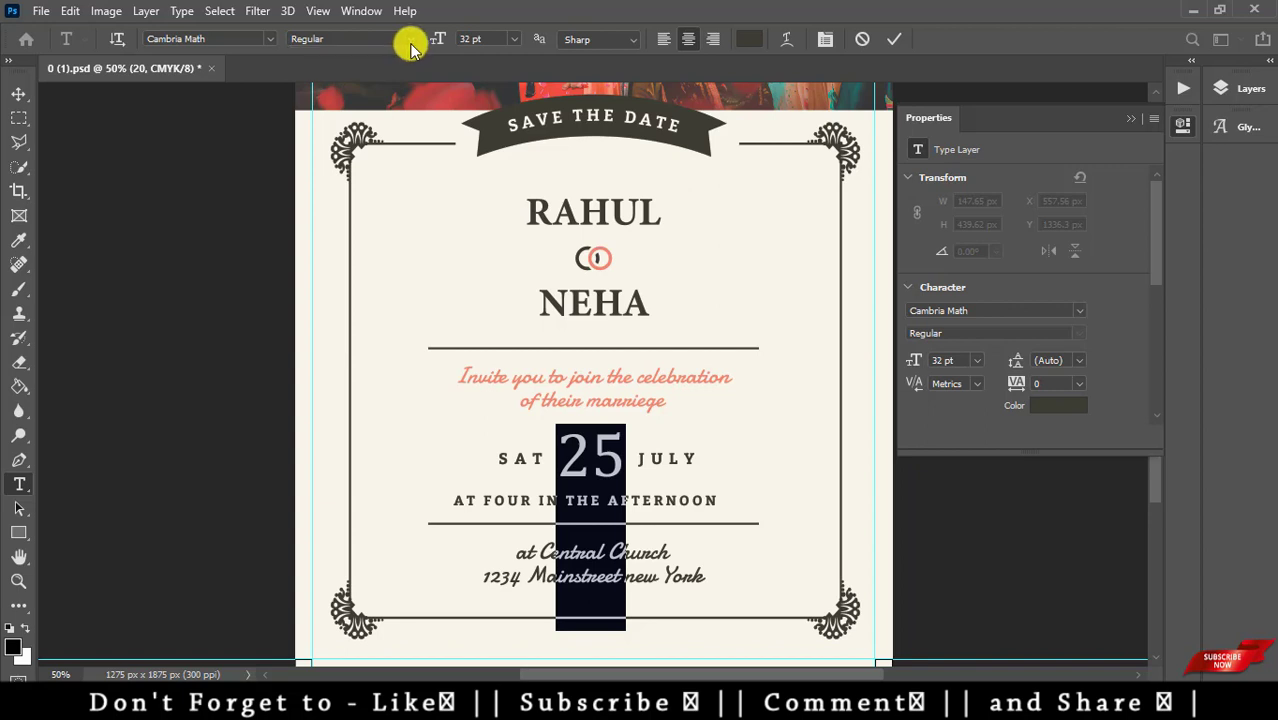
left_click(470, 277)
Step: Undo the font change on the church address so it stays in script, then zoom out
scroll(648, 533, "down", 2)
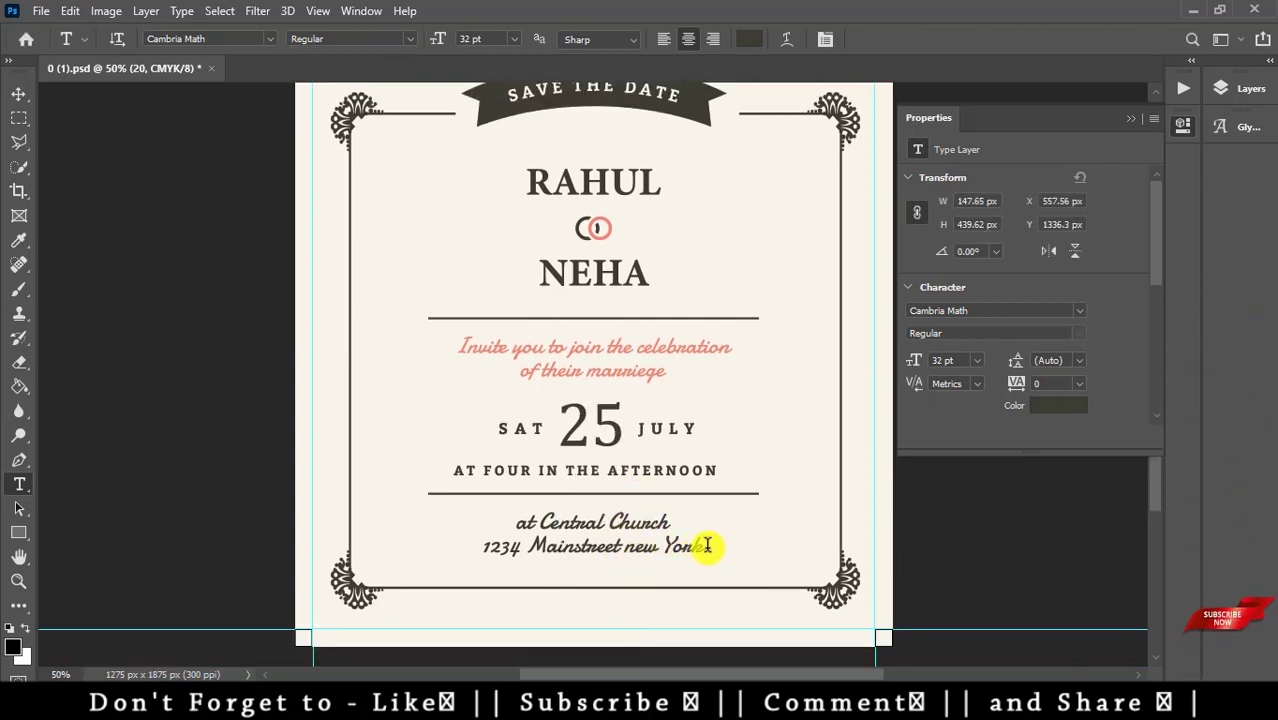
left_click(706, 545)
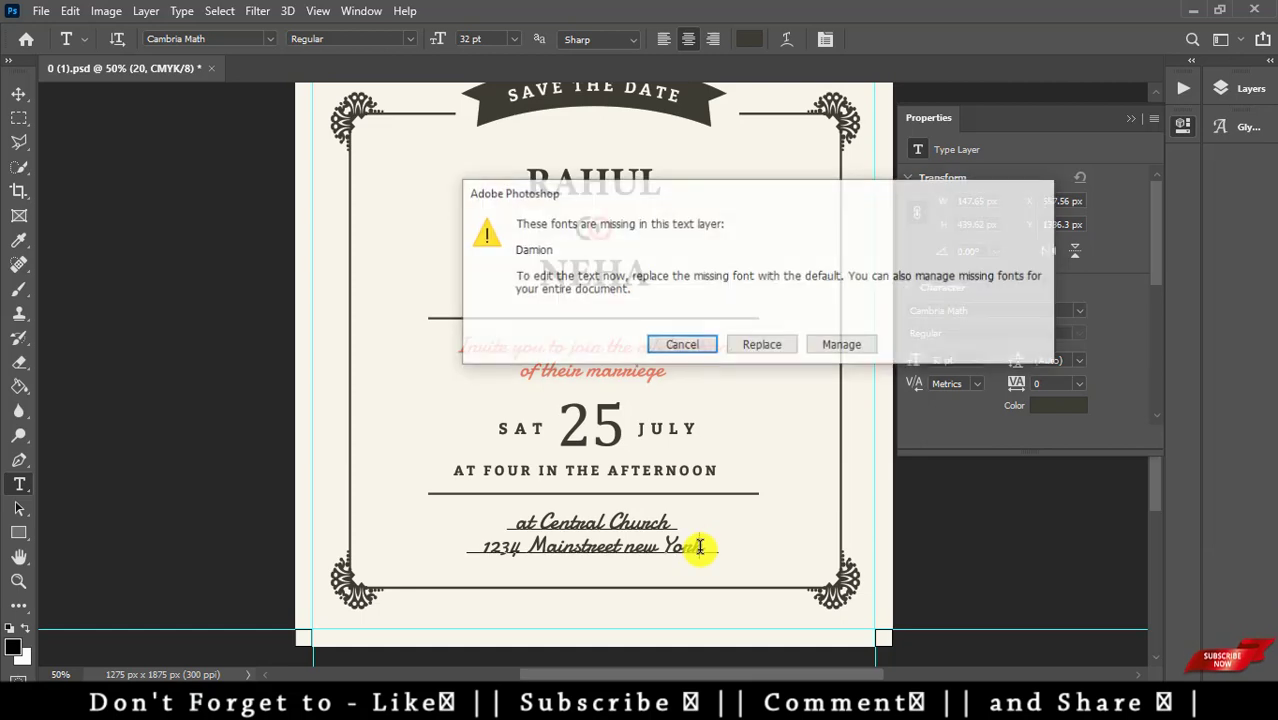
left_click(740, 348)
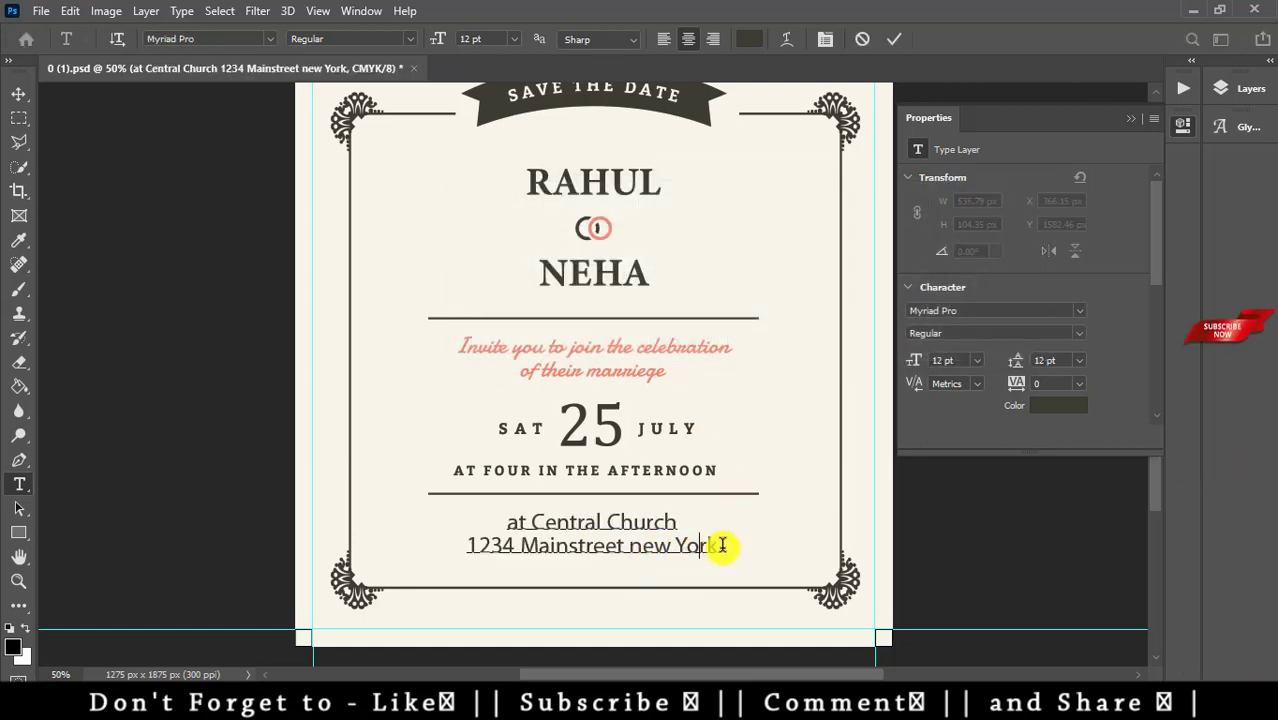
key("ctrl+Return")
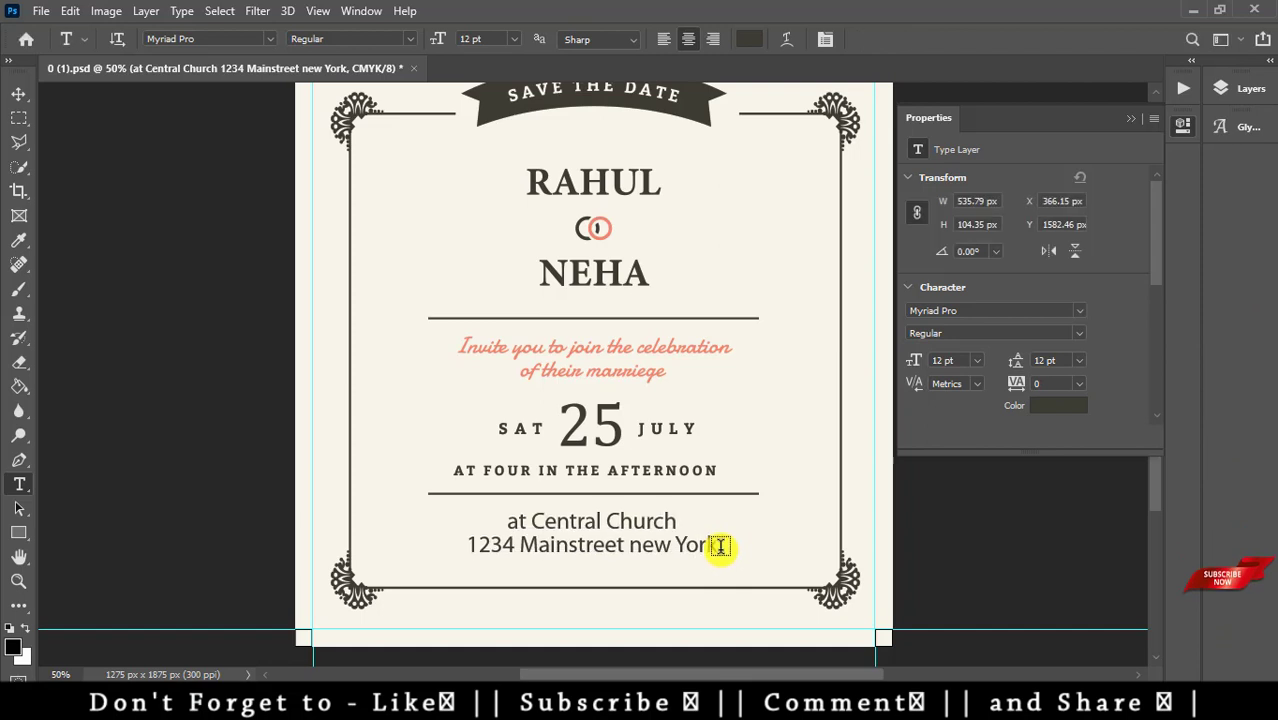
key("ctrl+z")
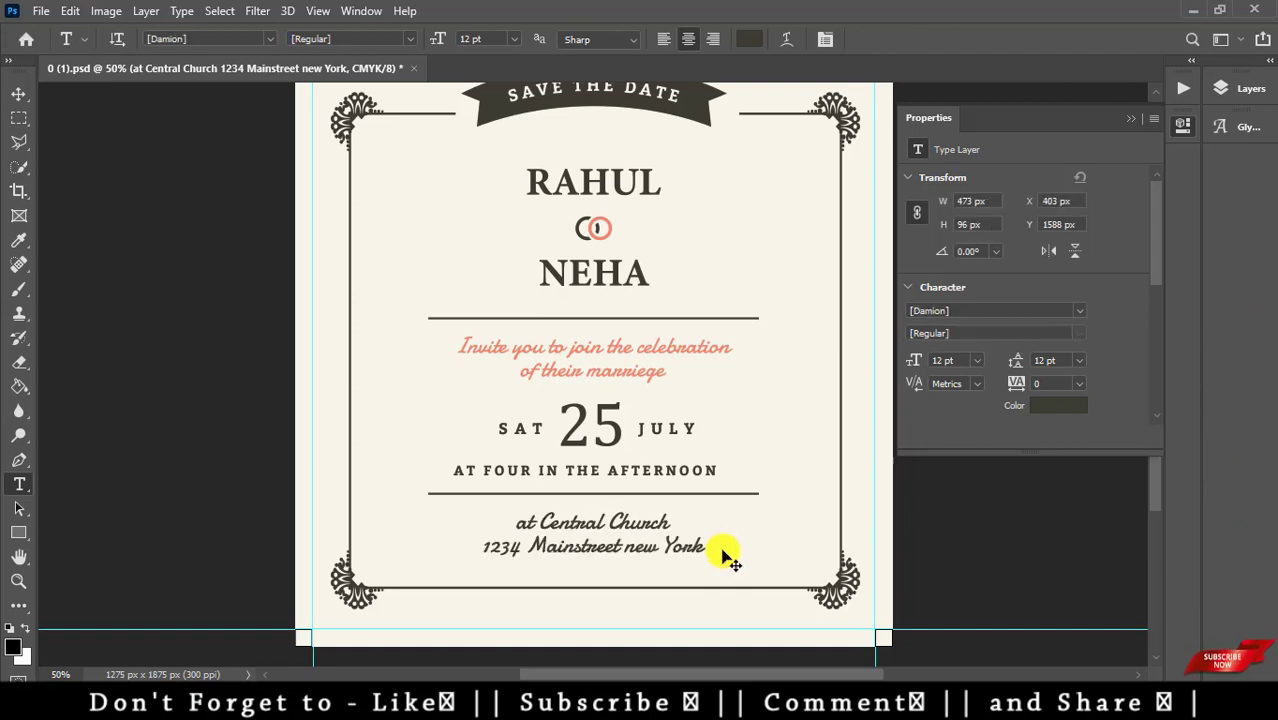
scroll(694, 493, "up", 1)
key("ctrl+minus")
key("ctrl+minus")
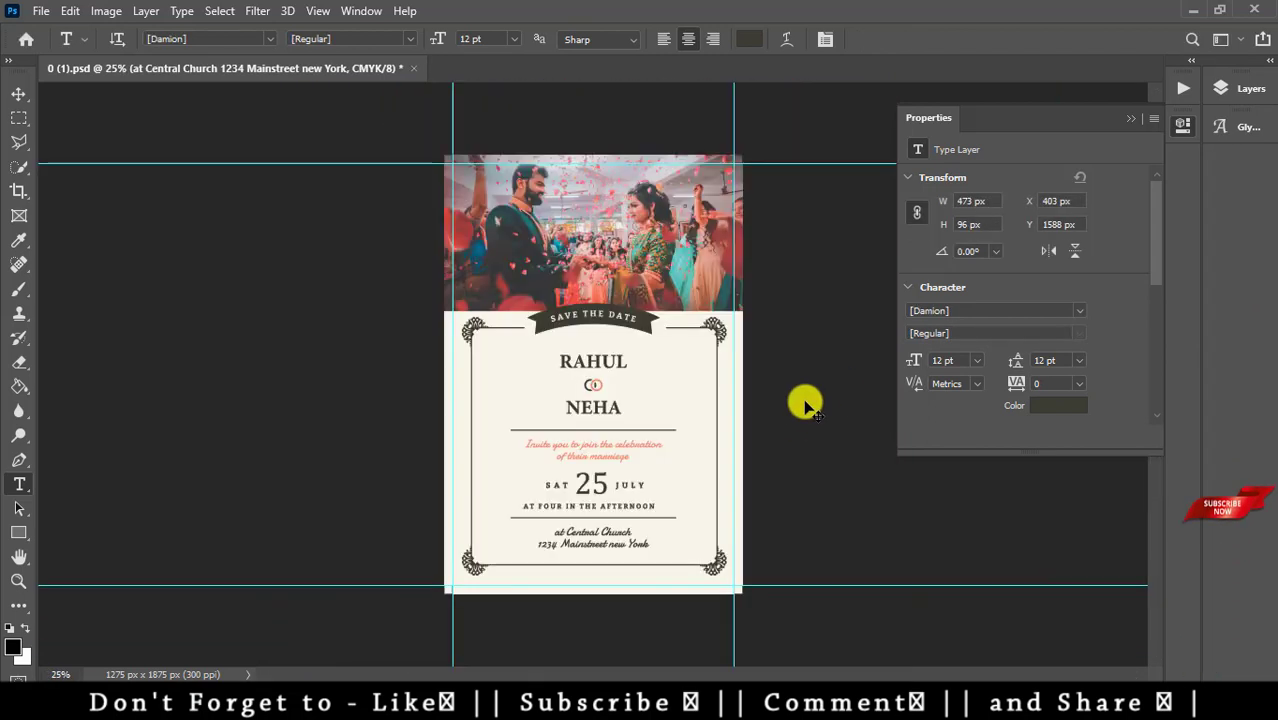
Step: Save the invitation as JPEG over 0 (1).jpg, then close without saving the PSD
left_click(1130, 117)
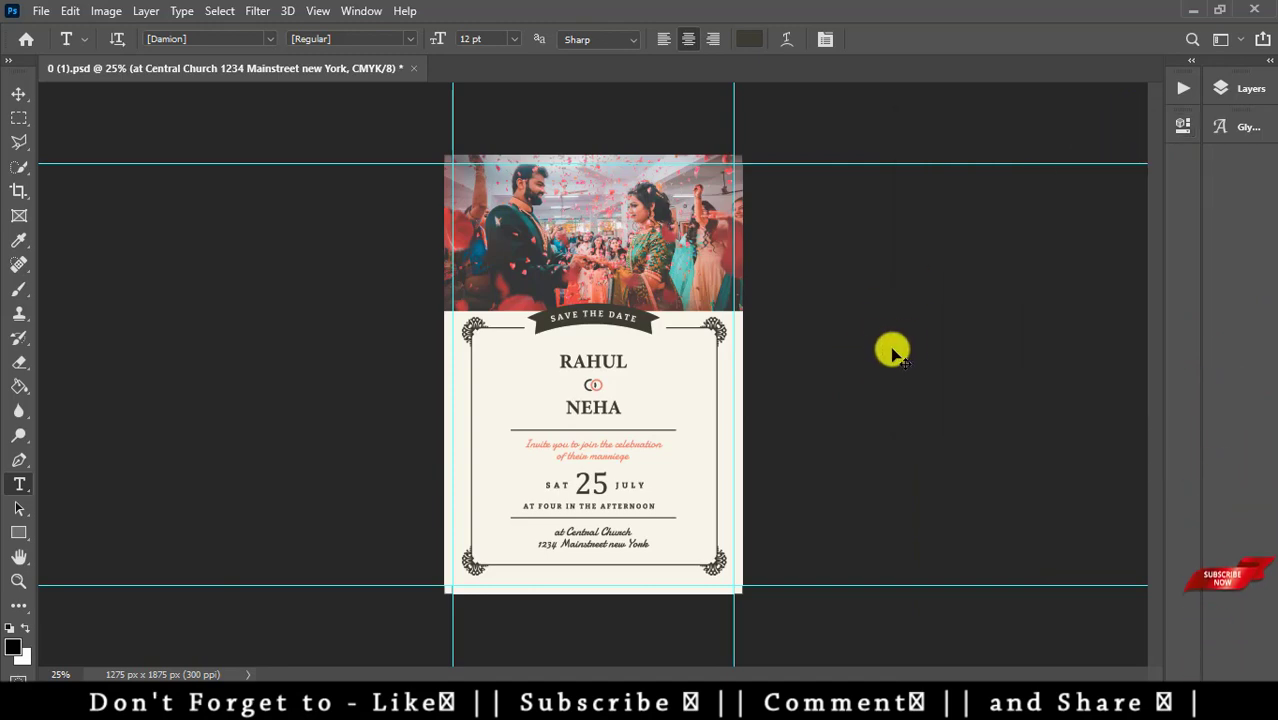
left_click(401, 378)
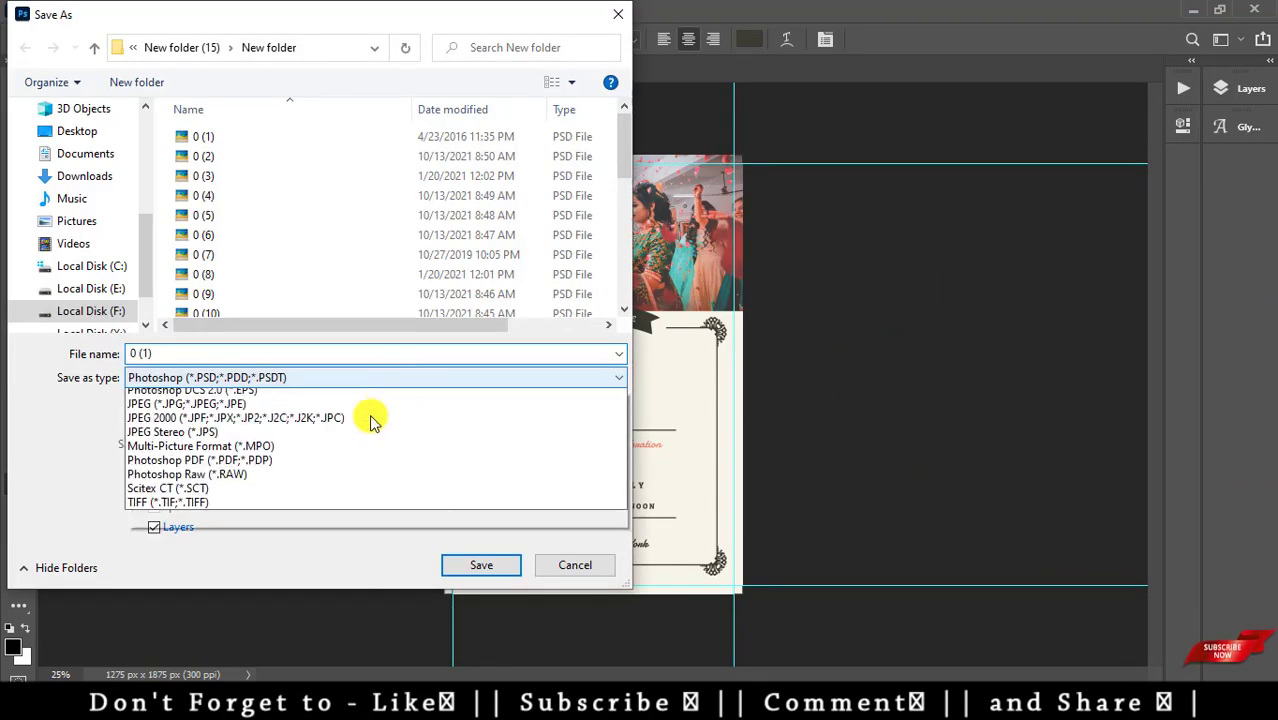
left_click(360, 450)
left_click(466, 568)
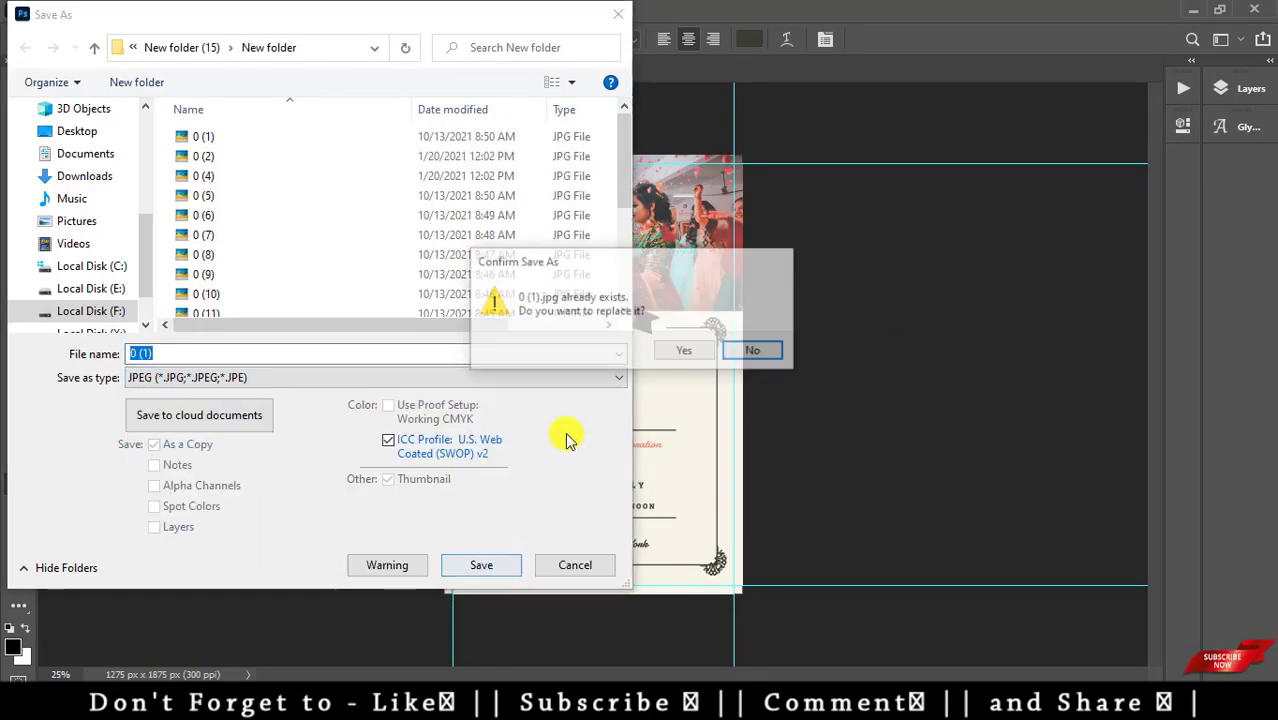
left_click(685, 352)
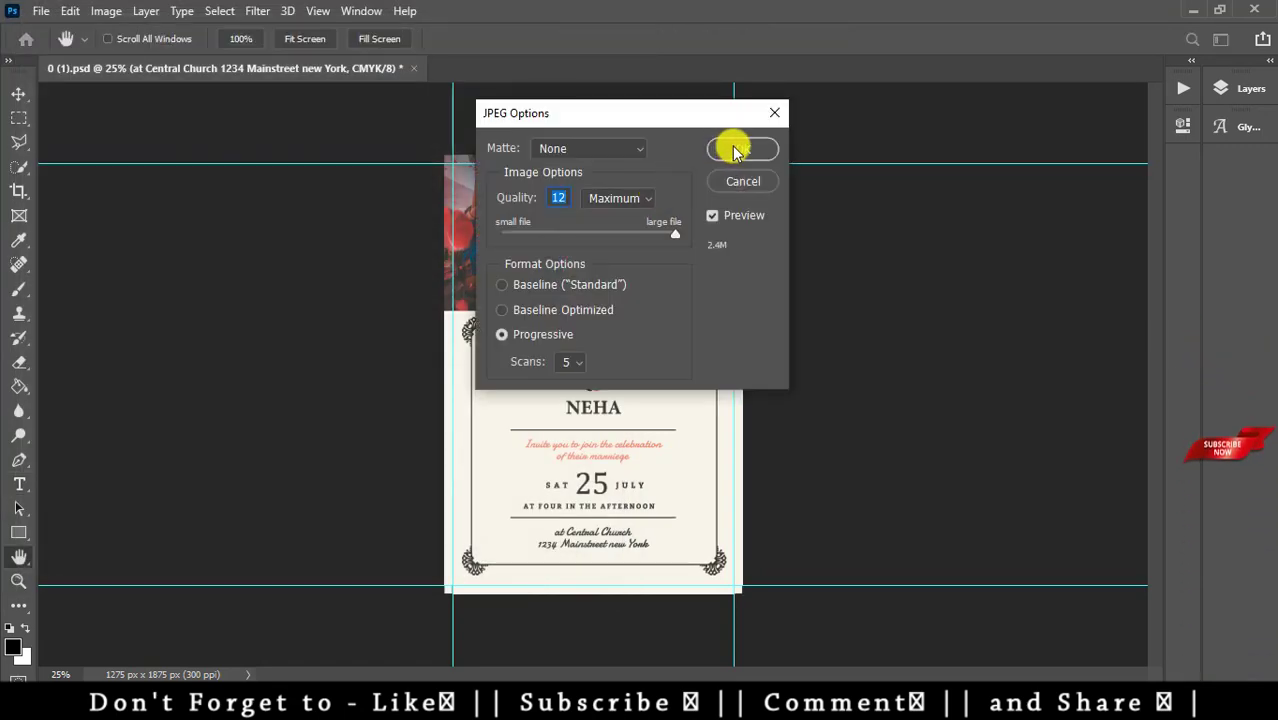
left_click(735, 149)
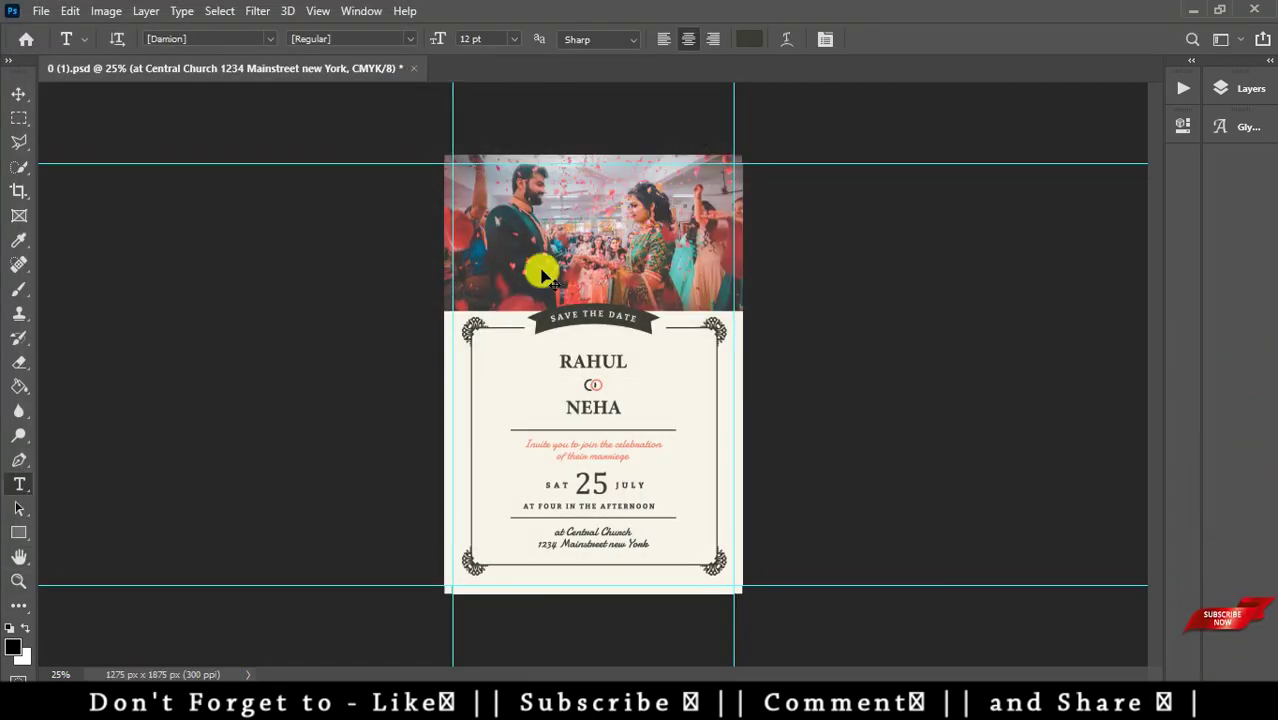
key("ctrl+w")
left_click(628, 278)
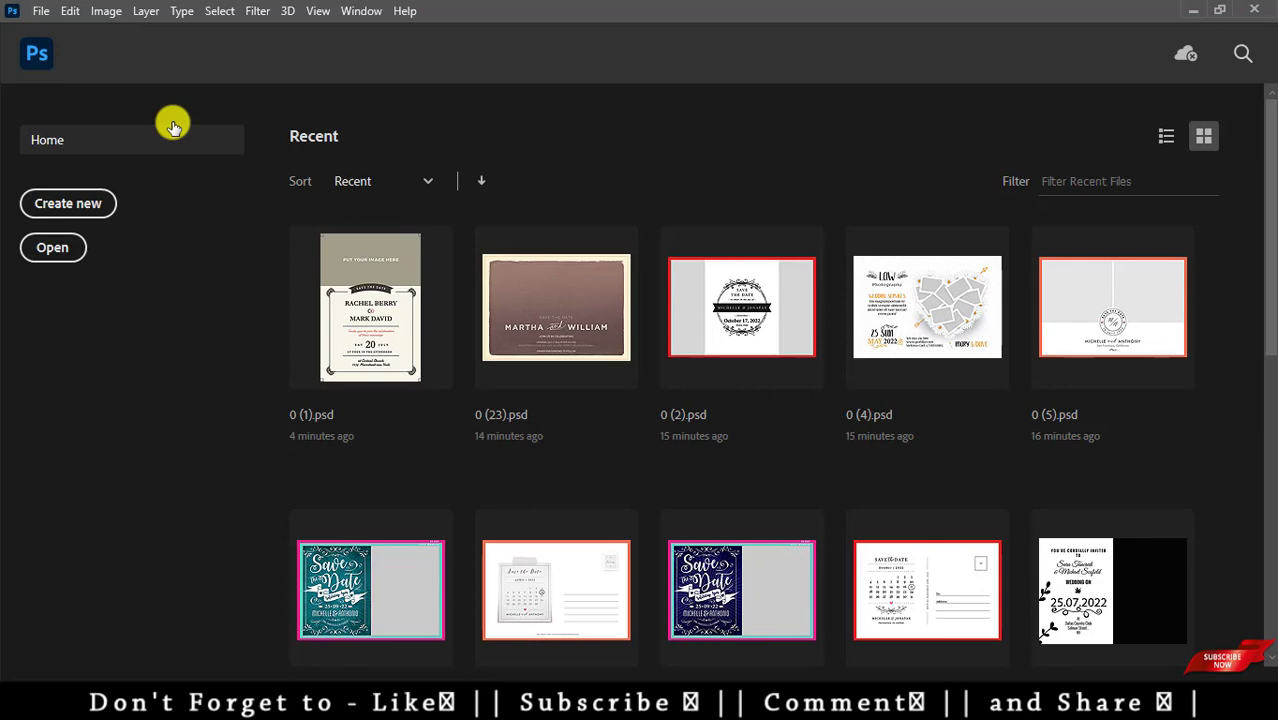
Step: Drag template 0 (2).psd from the templates folder into Photoshop
left_click(28, 54)
left_click(146, 630)
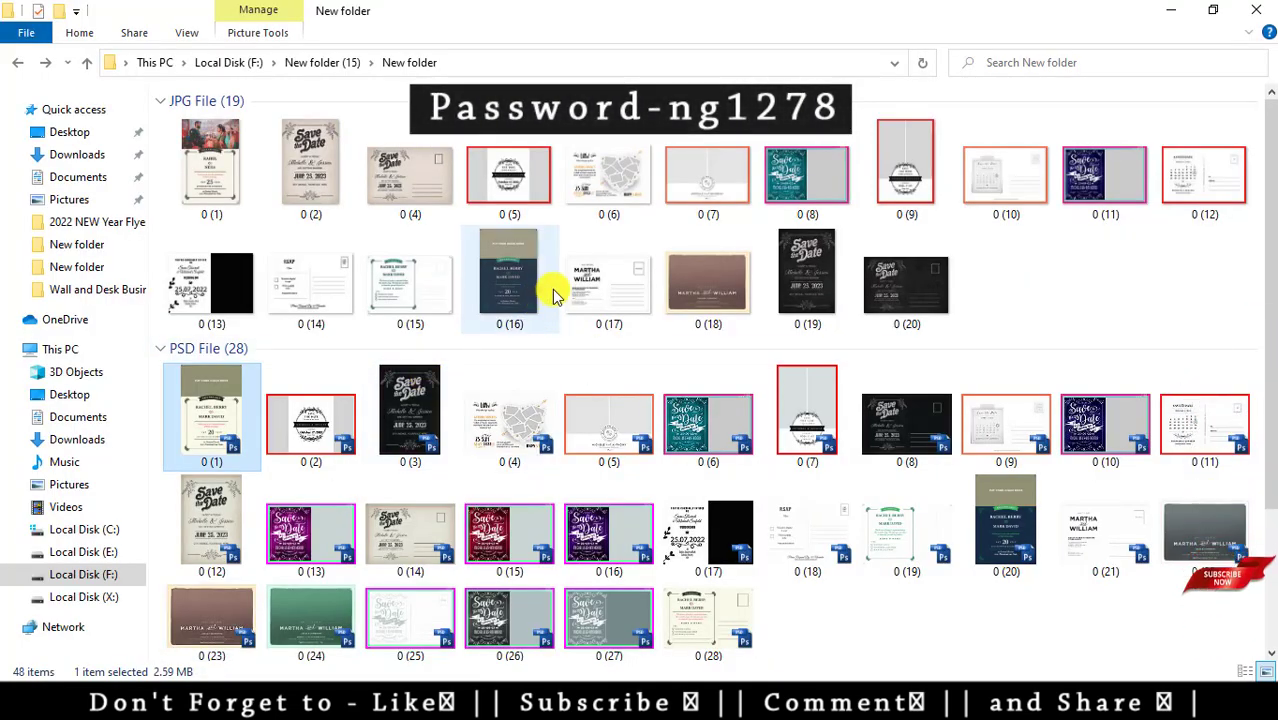
mouse_move(320, 430)
left_mouse_down()
mouse_move(400, 668)
mouse_move(550, 331)
left_mouse_up()
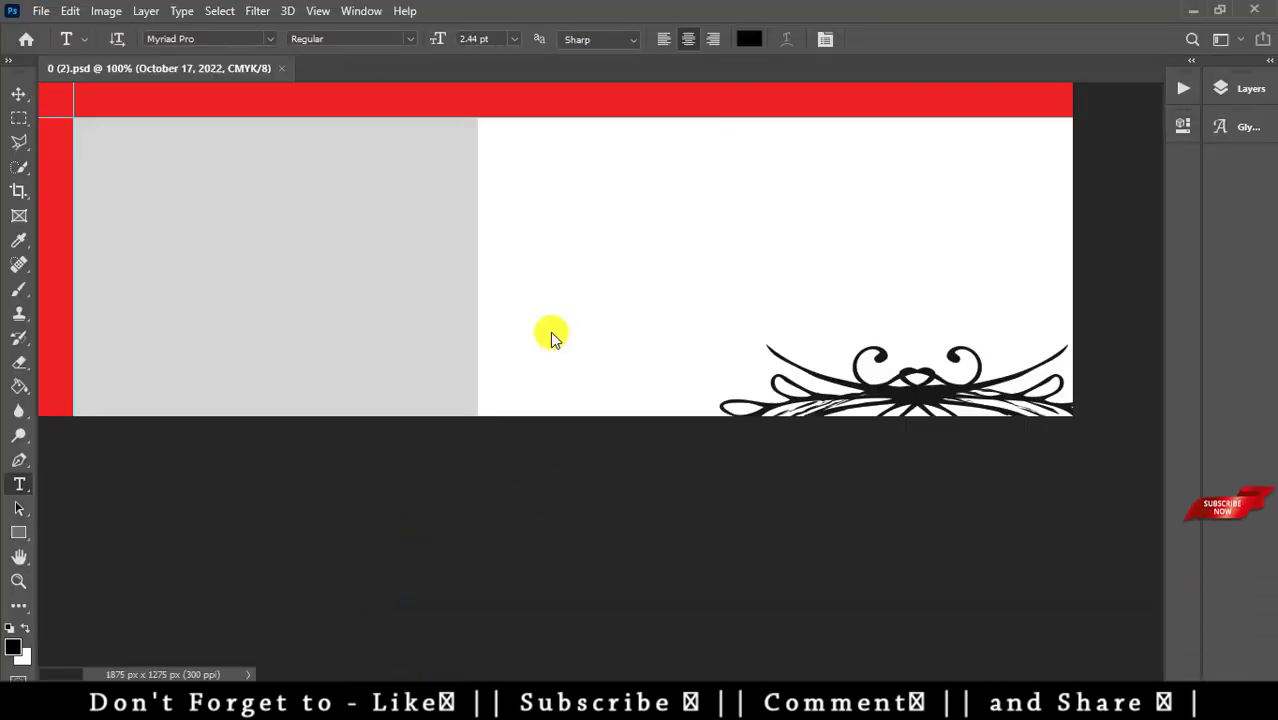
Step: Zoom in, show Layers, and pick the Your Photo placeholder layer with the Move tool
key("ctrl+plus")
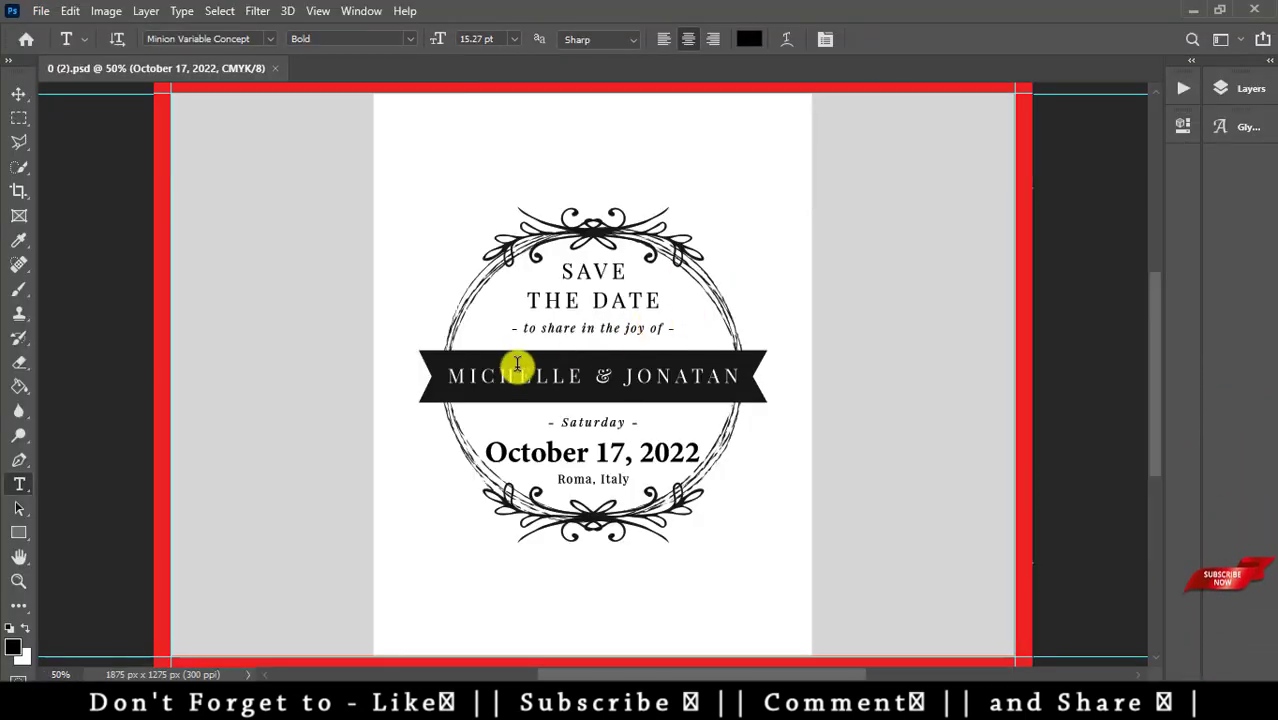
key("v")
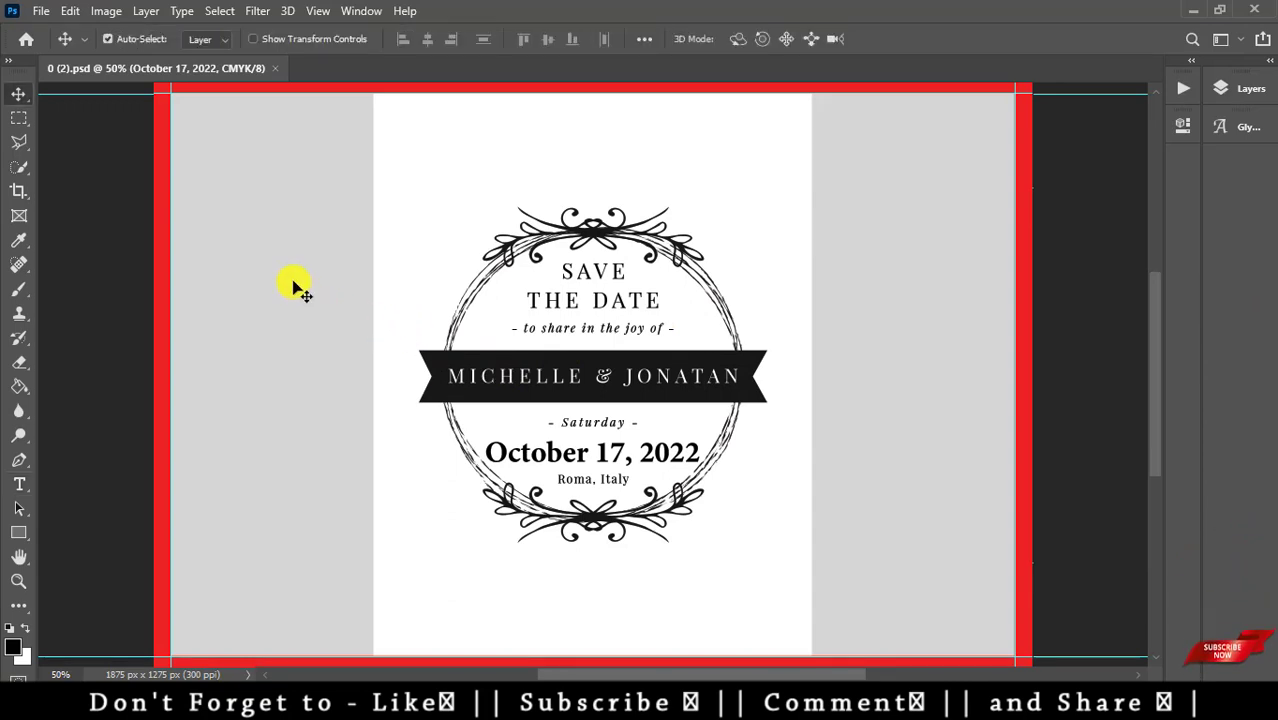
key("F7")
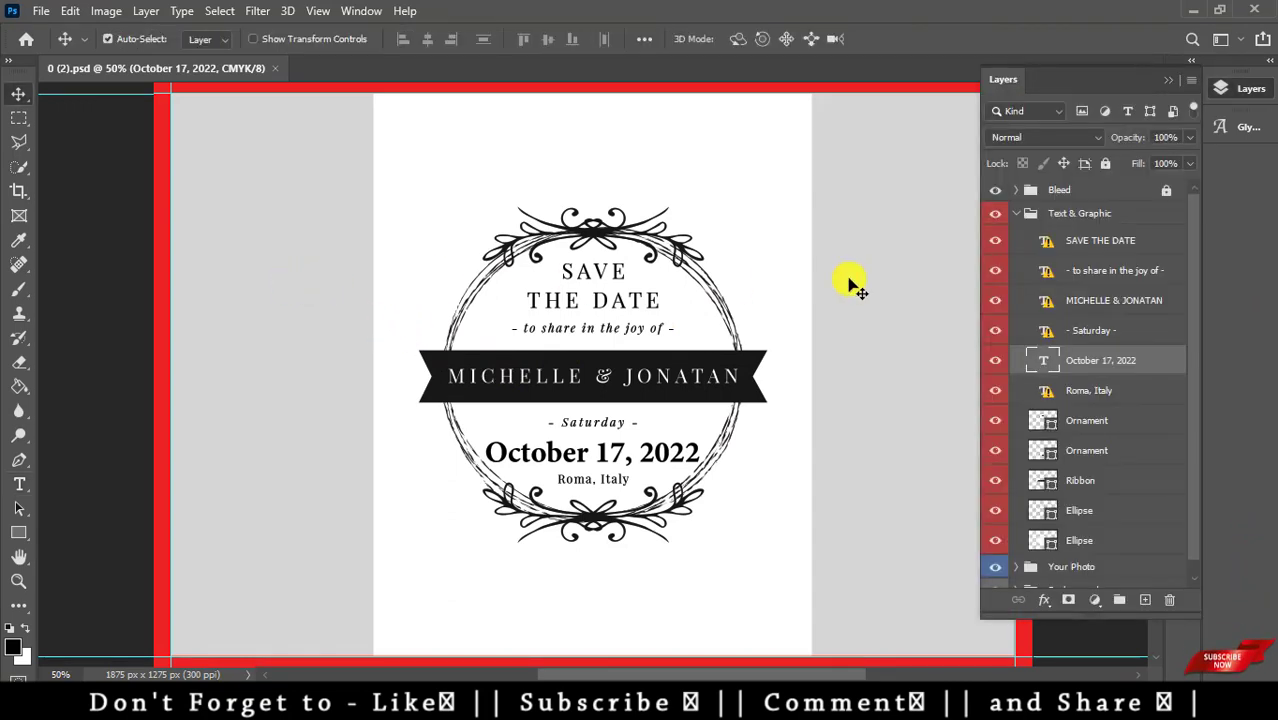
right_click(324, 238)
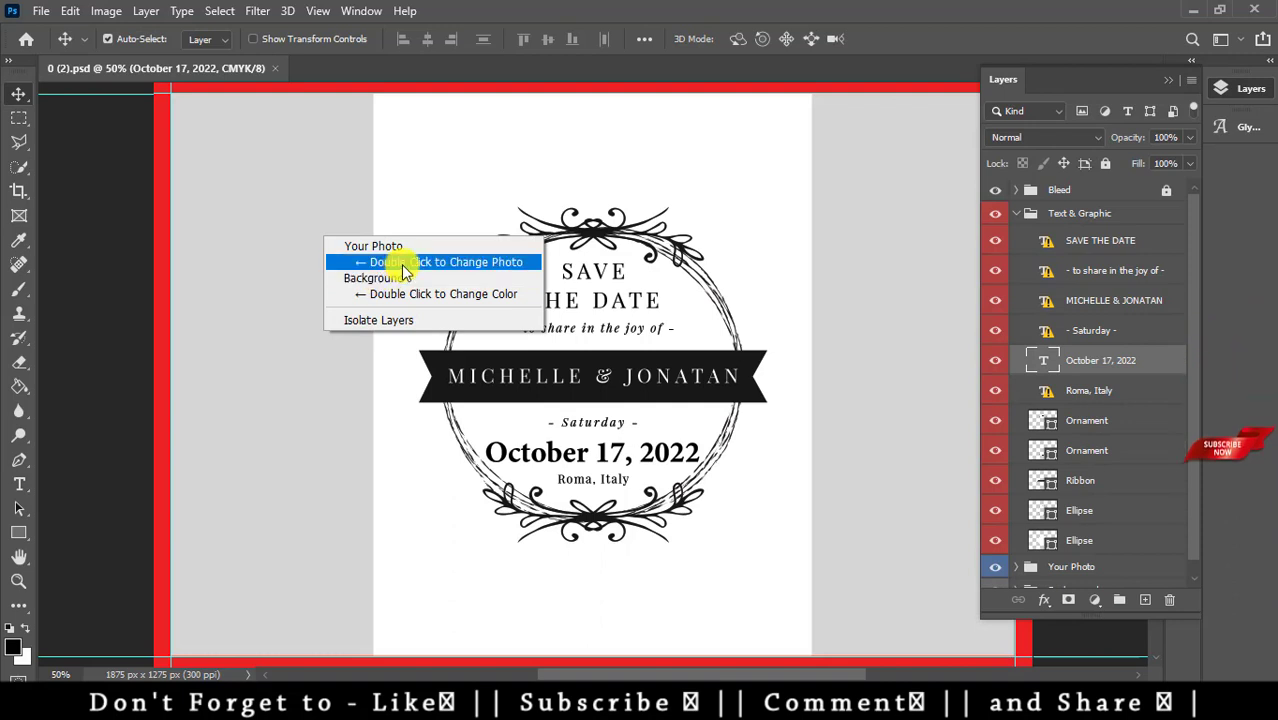
left_click(440, 262)
Step: Open the photo placeholder and drop flower portrait 0 (14) onto it
double_click(1046, 575)
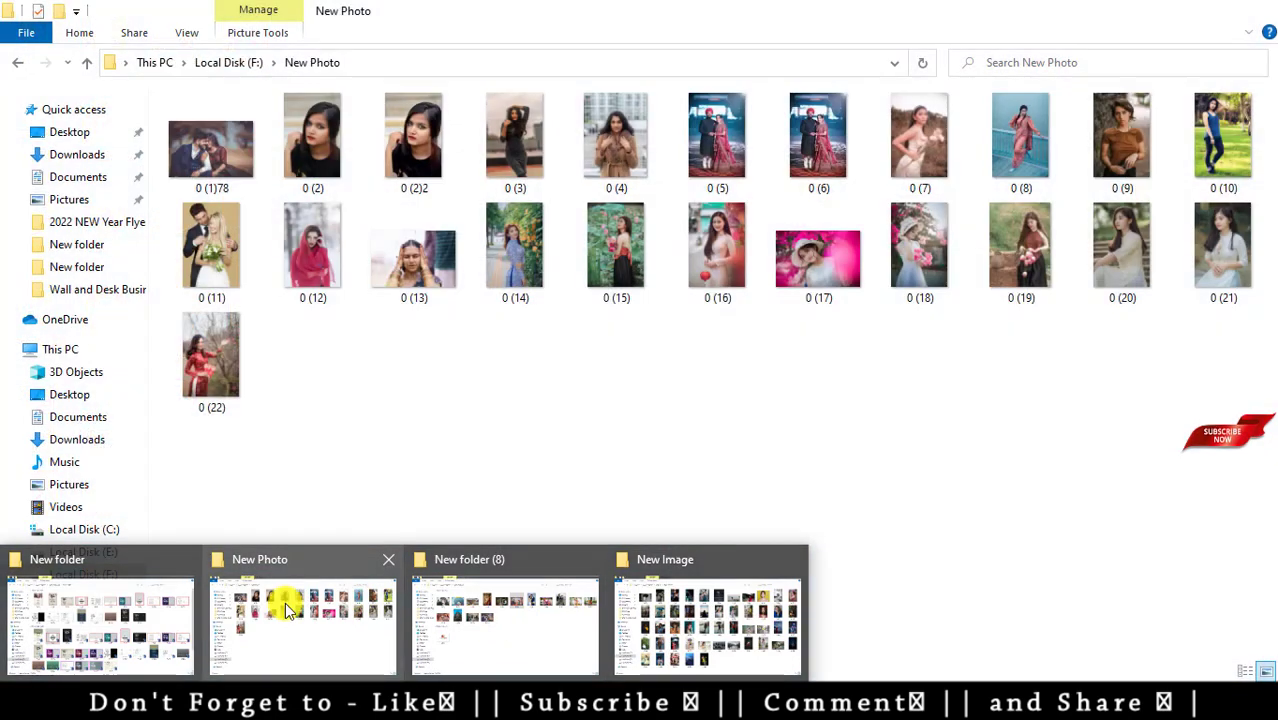
left_click(285, 602)
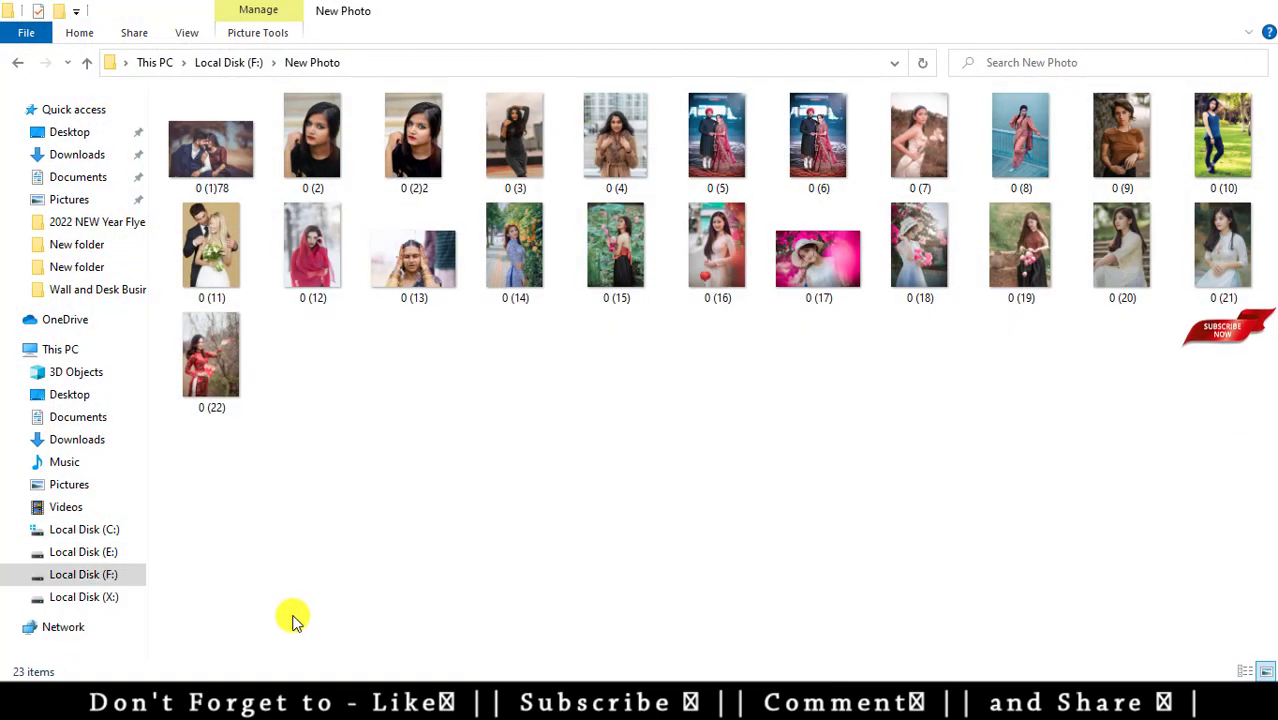
left_click_drag(523, 232, 394, 676)
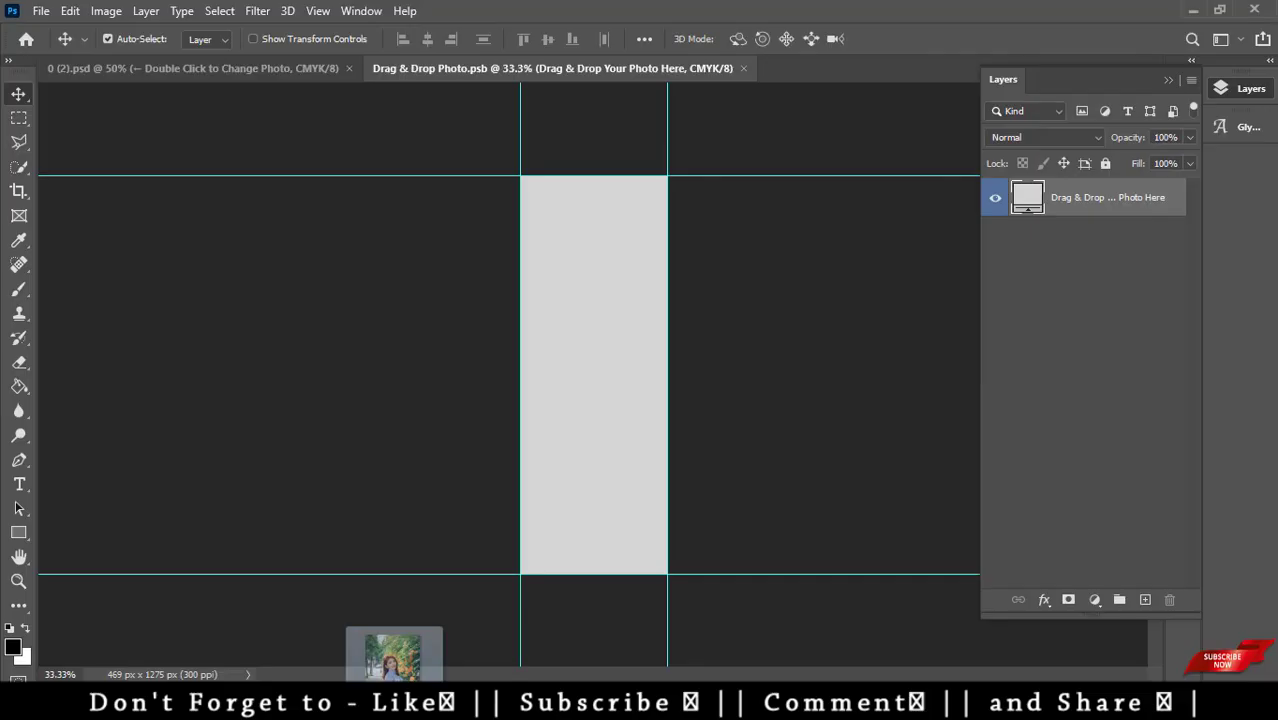
left_click_drag(432, 384, 530, 318)
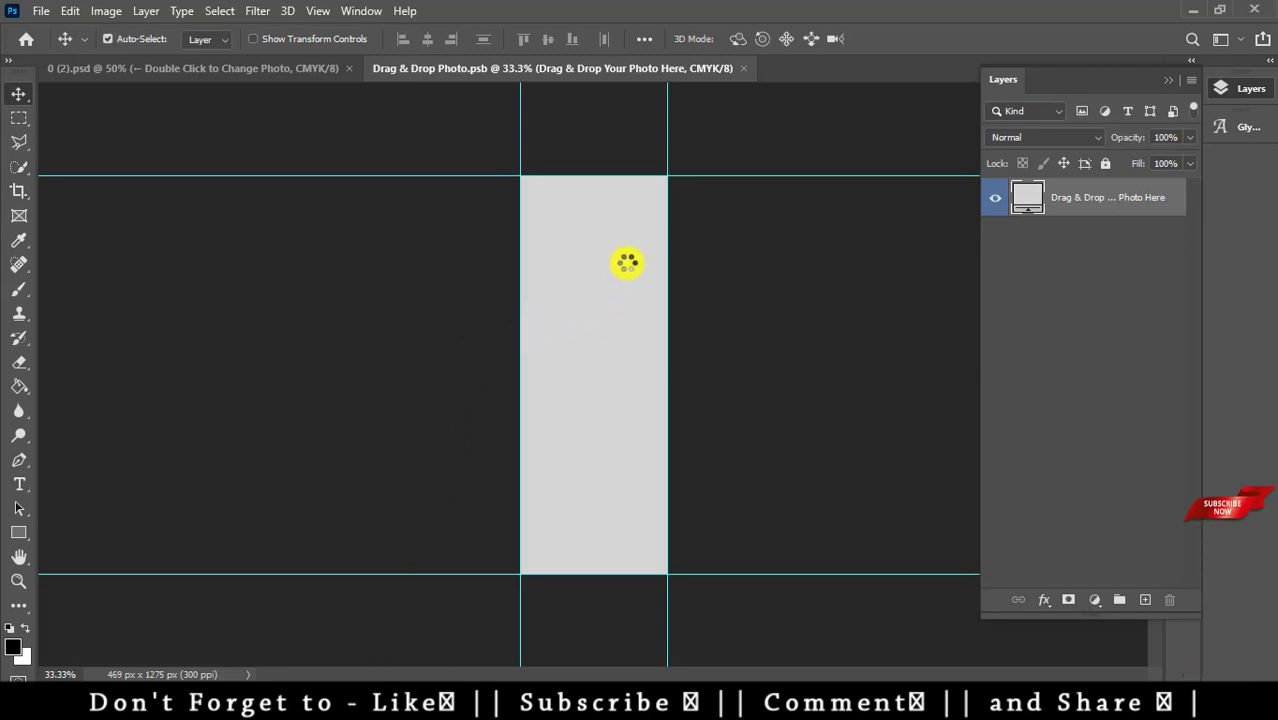
Step: Scale and position the portrait to fill the placeholder at 6.30%, then close the .psb
mouse_move(673, 257)
left_mouse_down()
mouse_move(776, 125)
mouse_move(658, 342)
left_mouse_up()
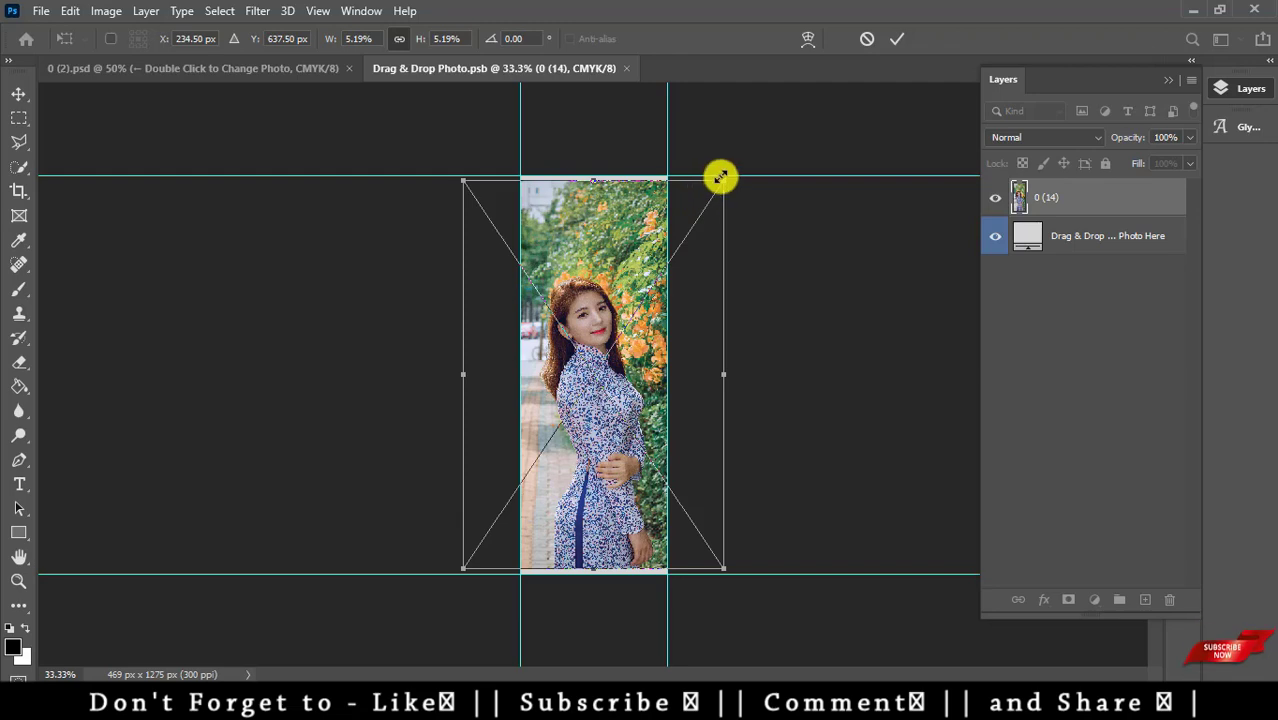
left_click_drag(720, 177, 790, 97)
left_click_drag(716, 228, 684, 236)
key("Left")
key("Left")
key("Left")
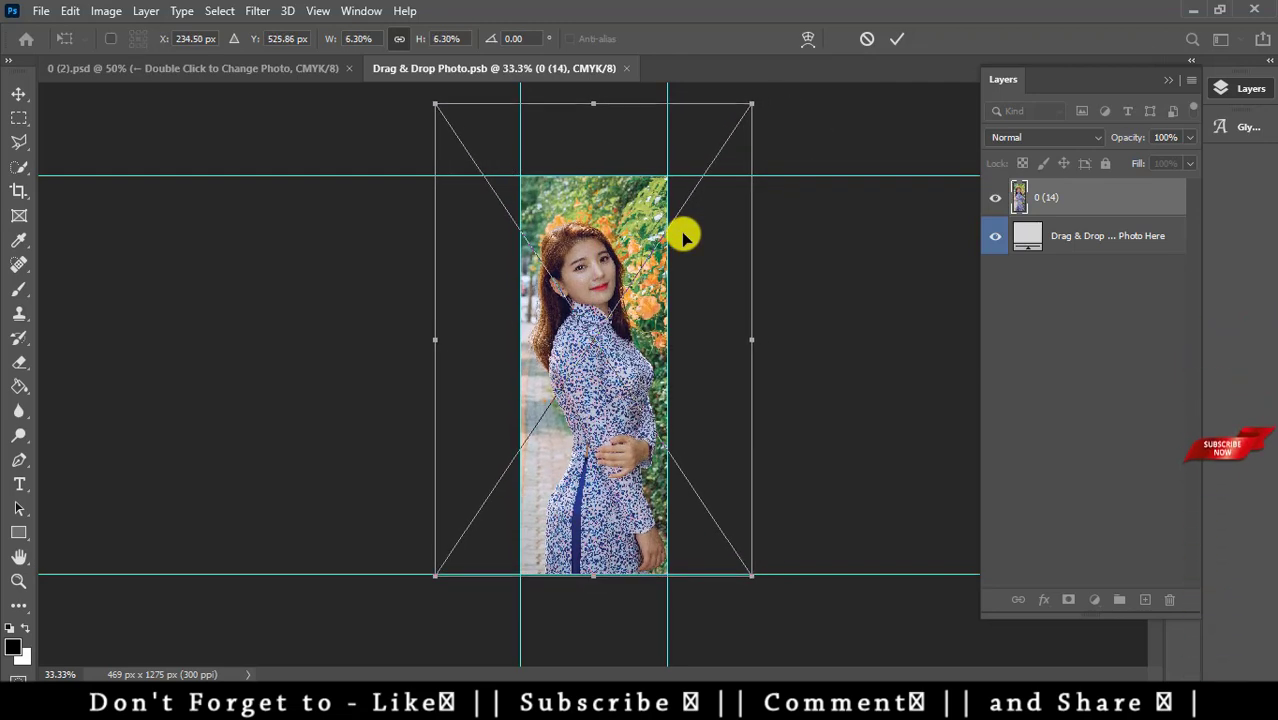
key("Down")
key("Down")
key("Down")
key("Return")
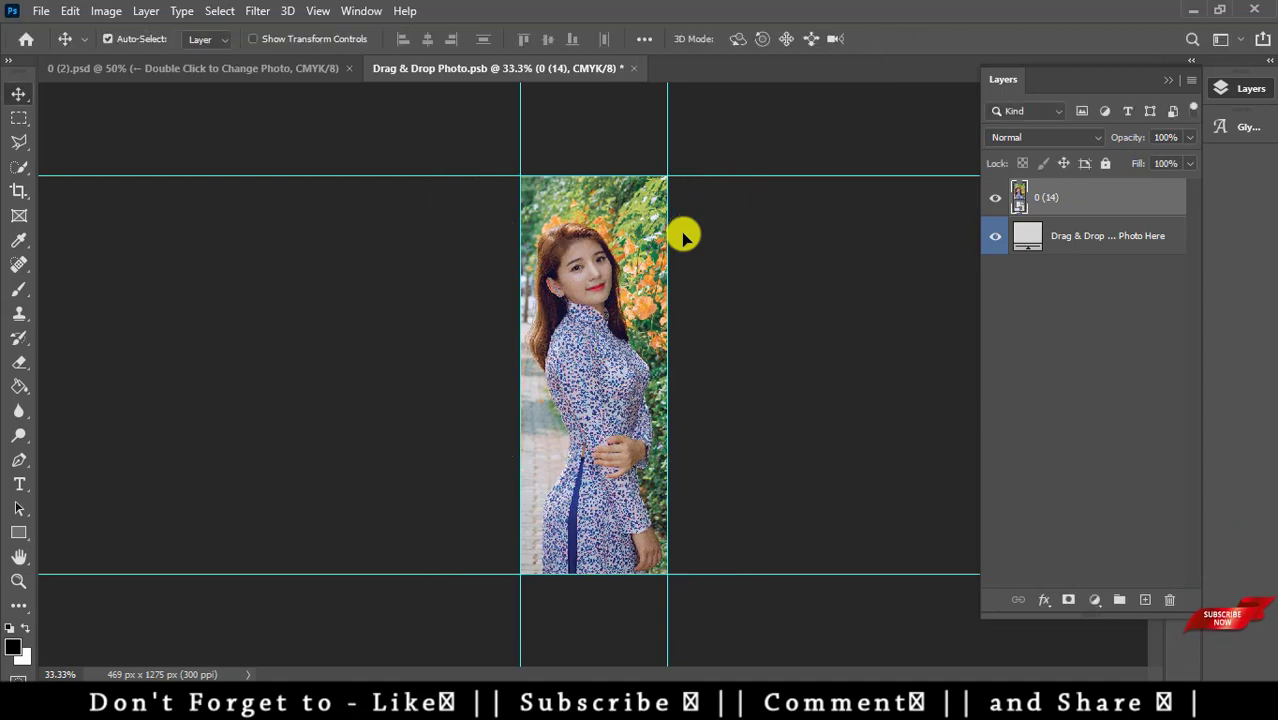
left_click(630, 68)
Step: Save the previous photo into the card and open the second photo placeholder
left_click(560, 273)
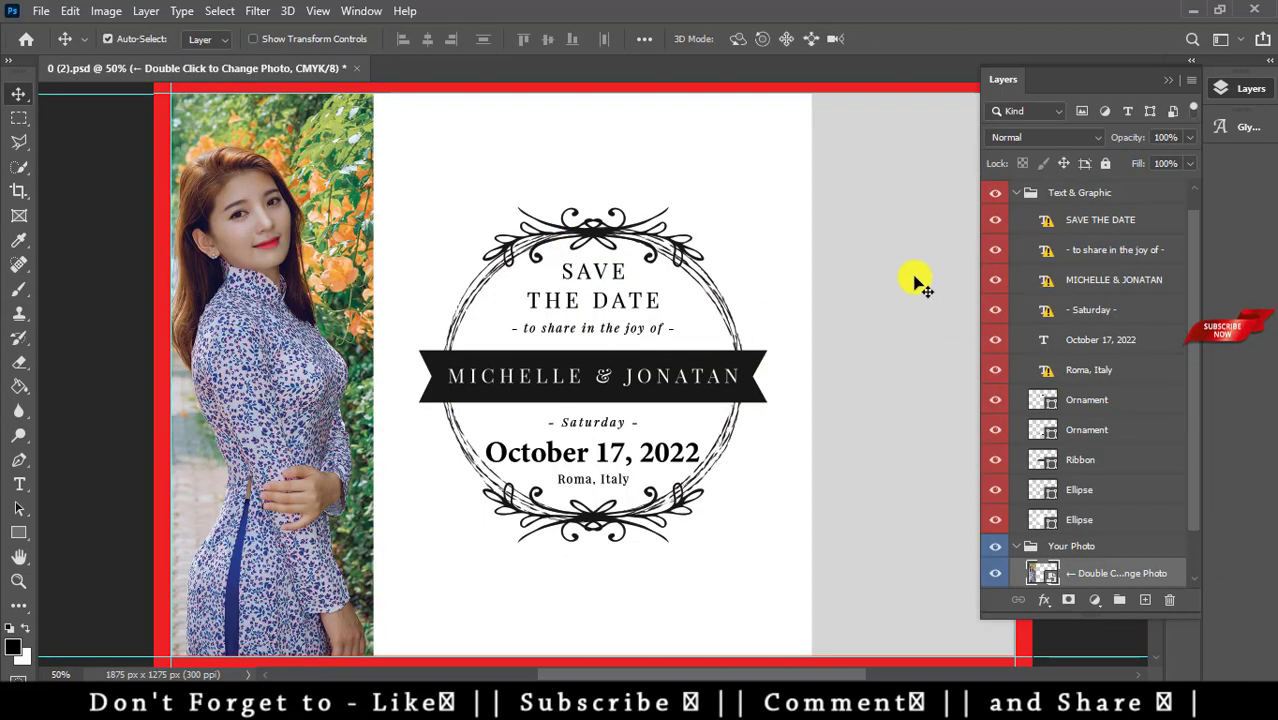
right_click(913, 277)
left_click(968, 334)
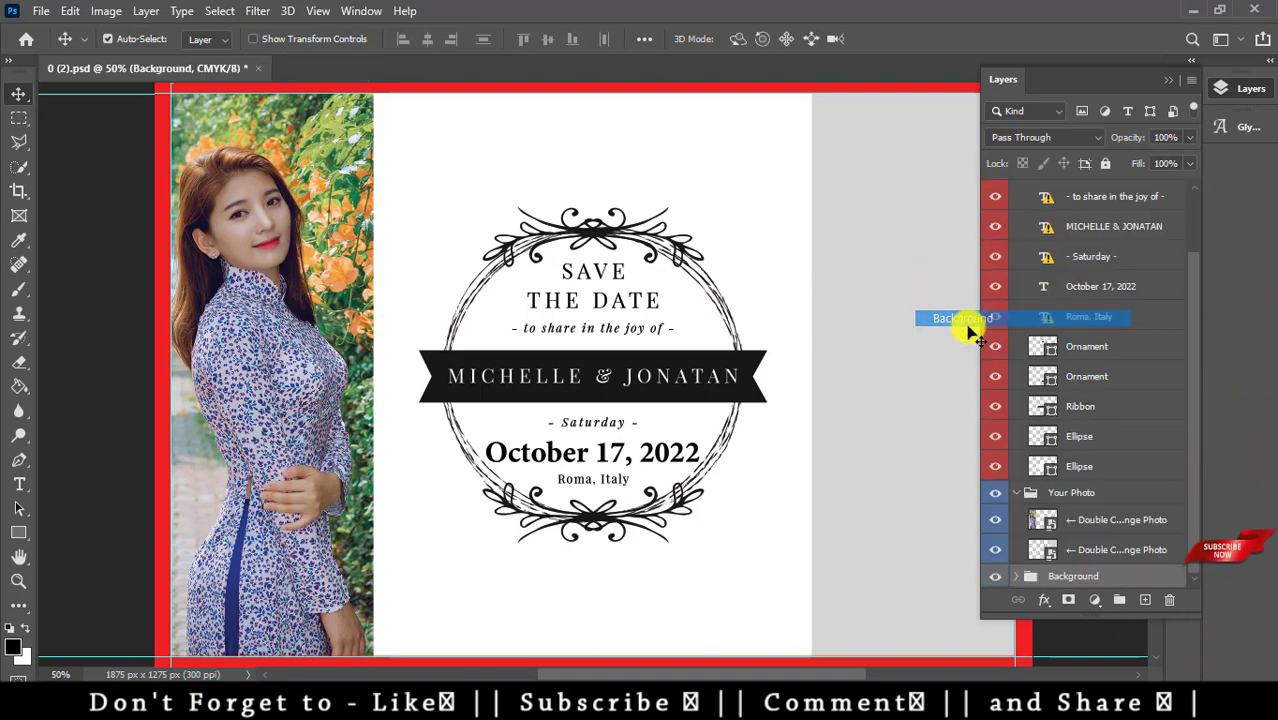
right_click(900, 295)
left_click(915, 360)
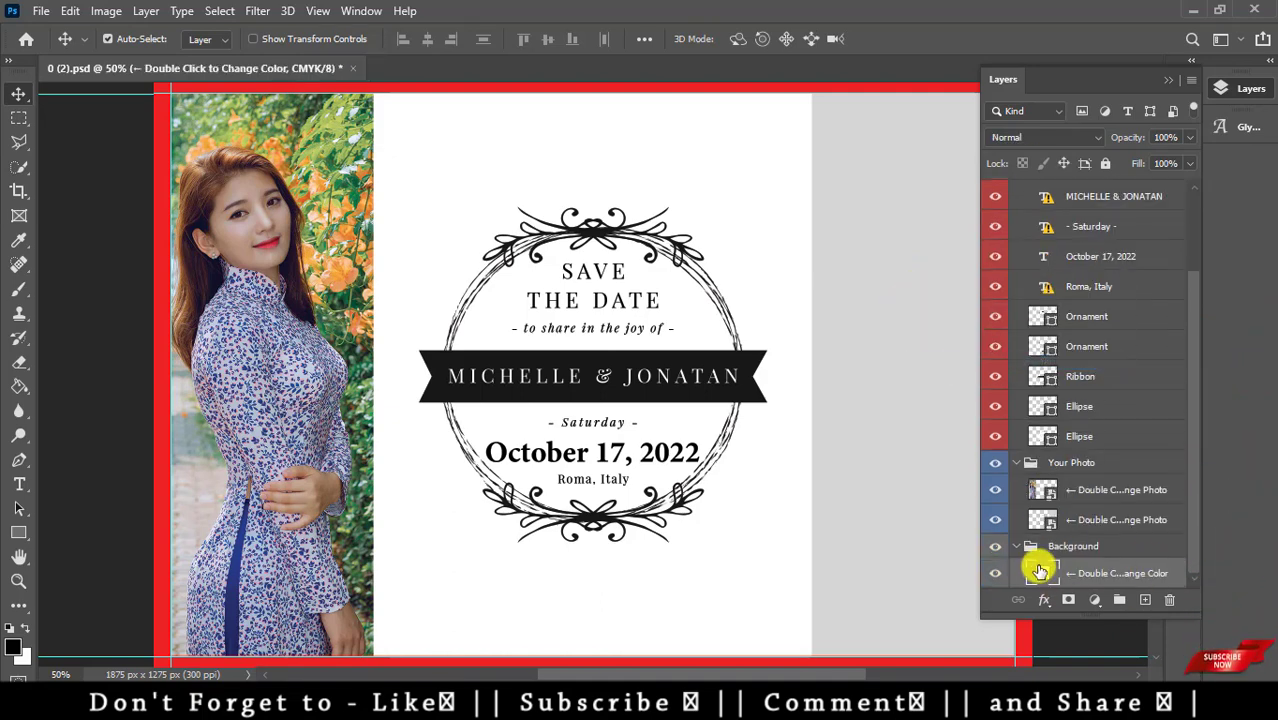
double_click(1046, 521)
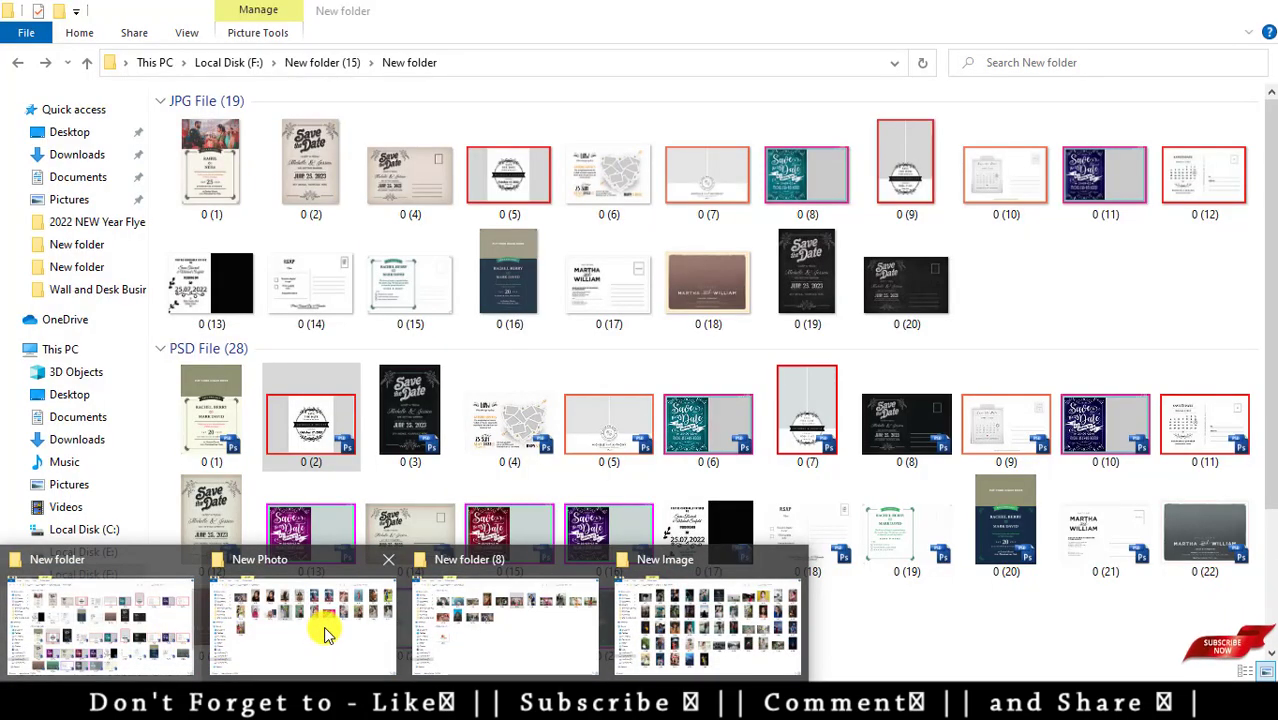
Step: Drop the lantern portrait 0 (16) into the placeholder, scale it between the guides, and save
left_click(325, 632)
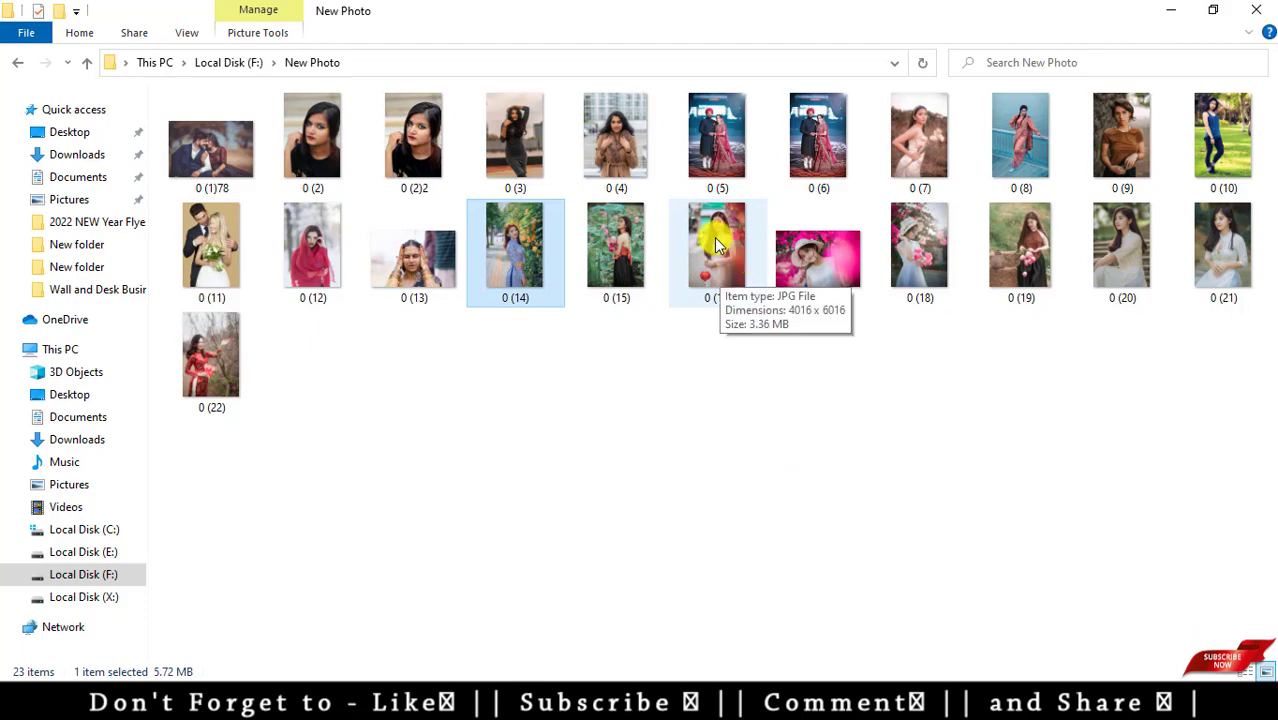
left_click_drag(716, 245, 571, 424)
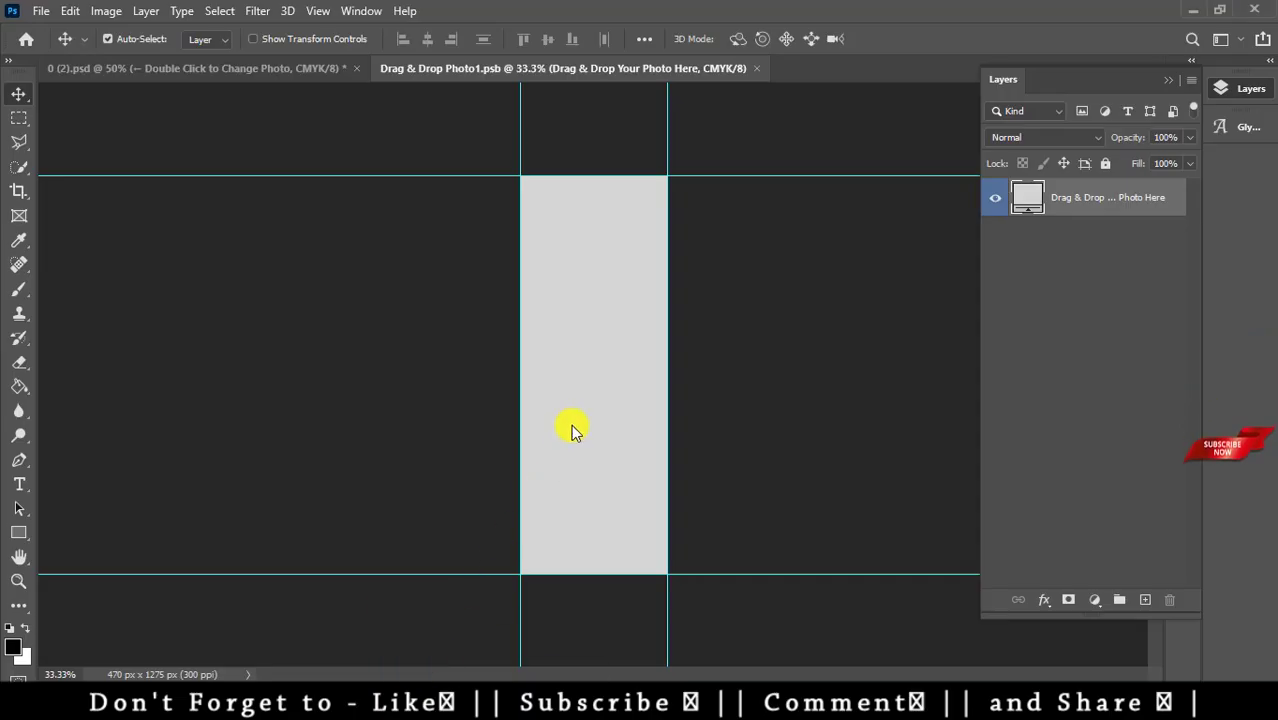
mouse_move(655, 314)
left_mouse_down()
mouse_move(667, 293)
mouse_move(640, 335)
left_mouse_up()
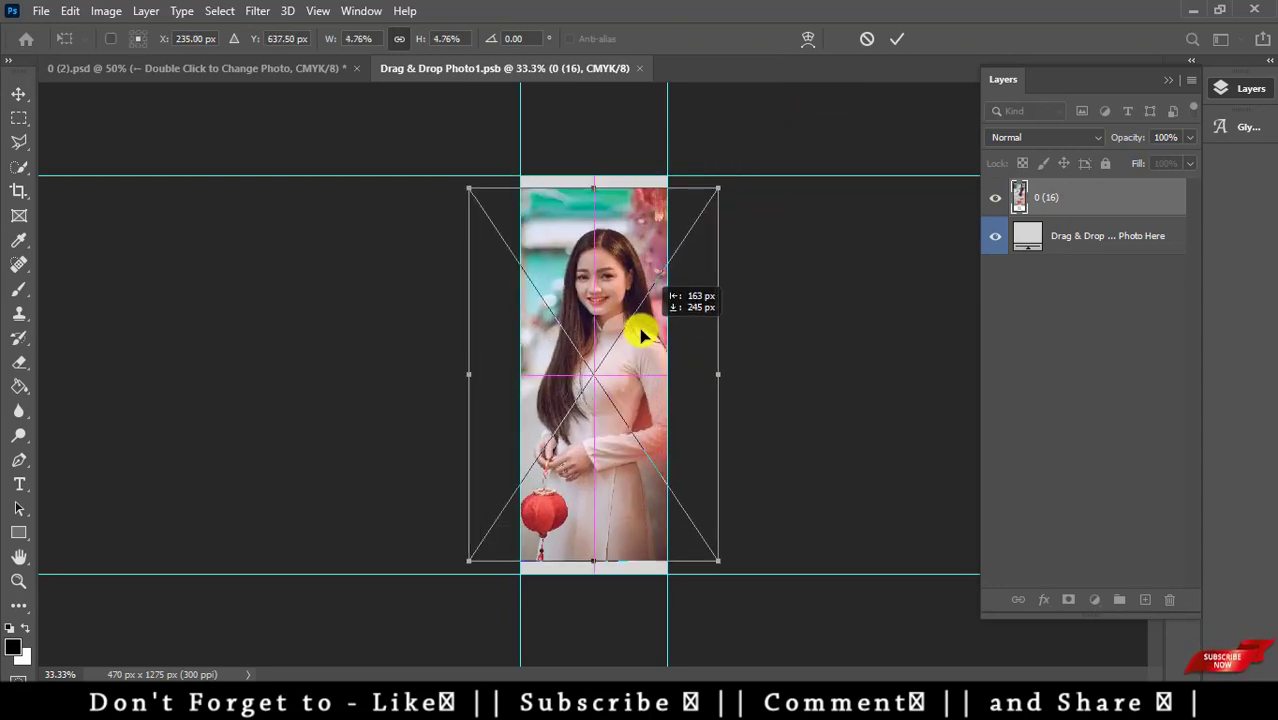
mouse_move(718, 187)
left_mouse_down()
mouse_move(770, 105)
mouse_move(701, 222)
left_mouse_up()
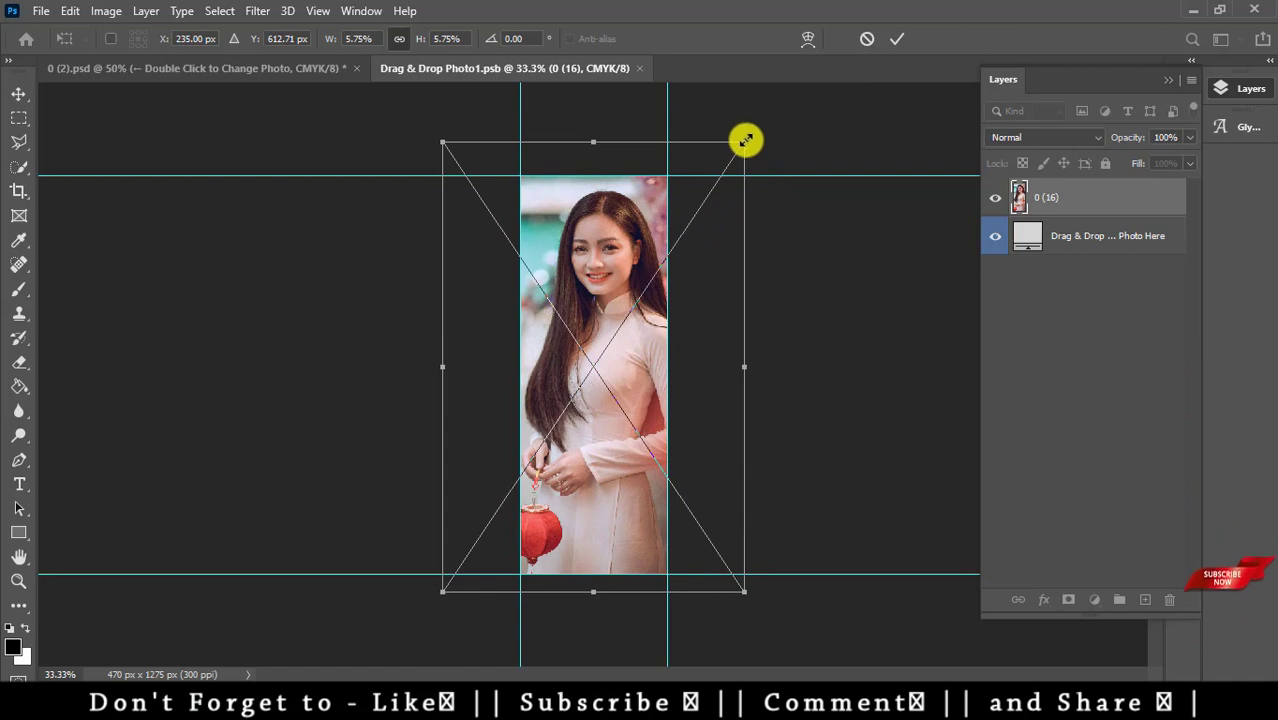
left_click_drag(746, 141, 710, 191)
left_click_drag(659, 300, 662, 320)
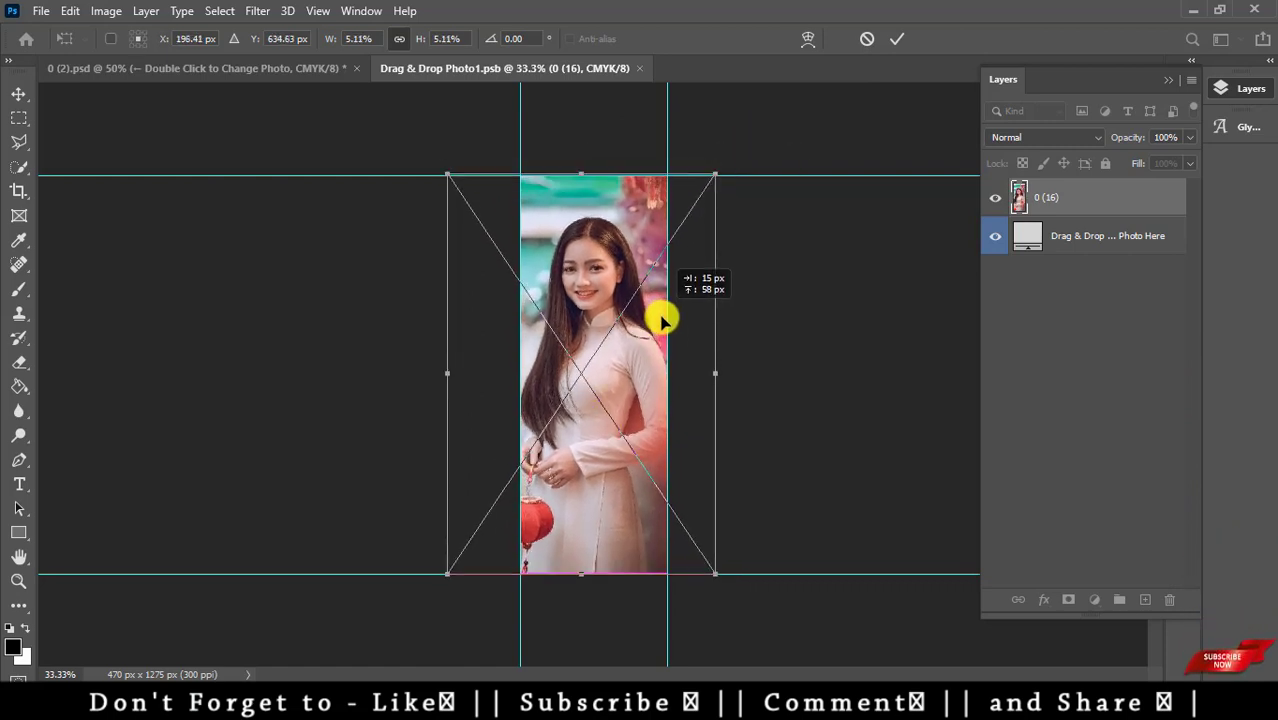
left_click_drag(716, 171, 674, 246)
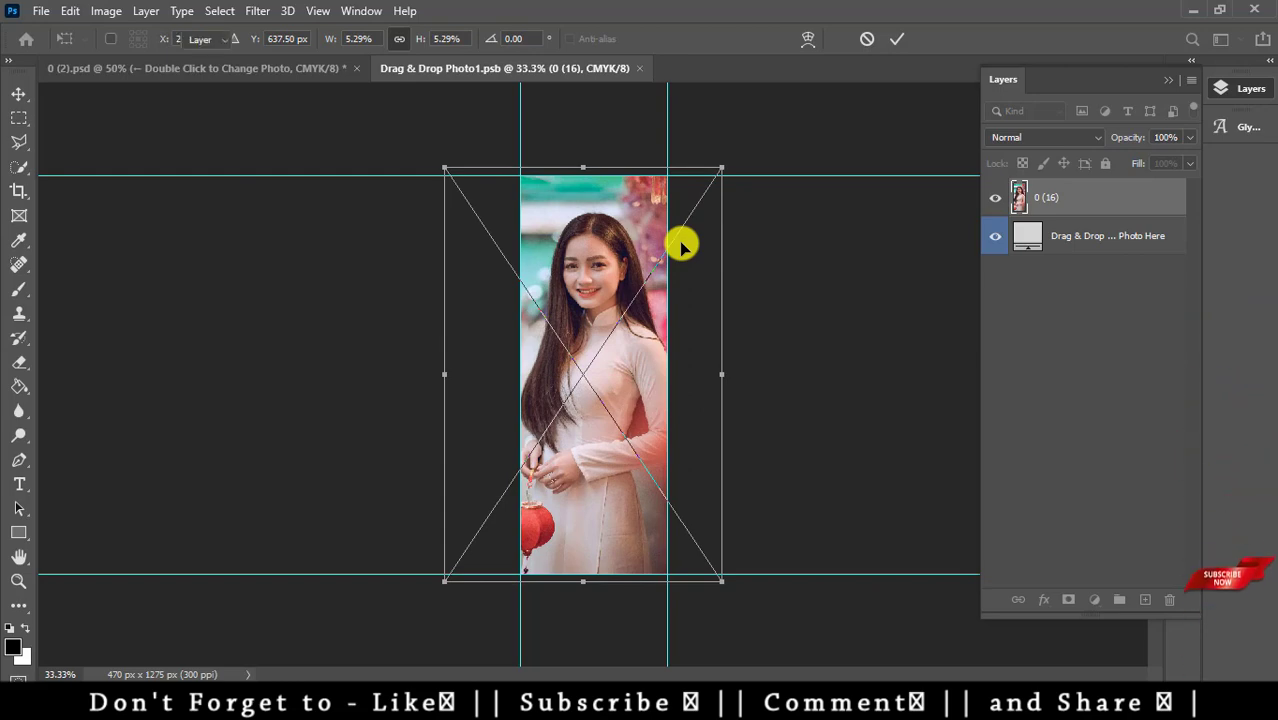
key("Return")
left_click(646, 68)
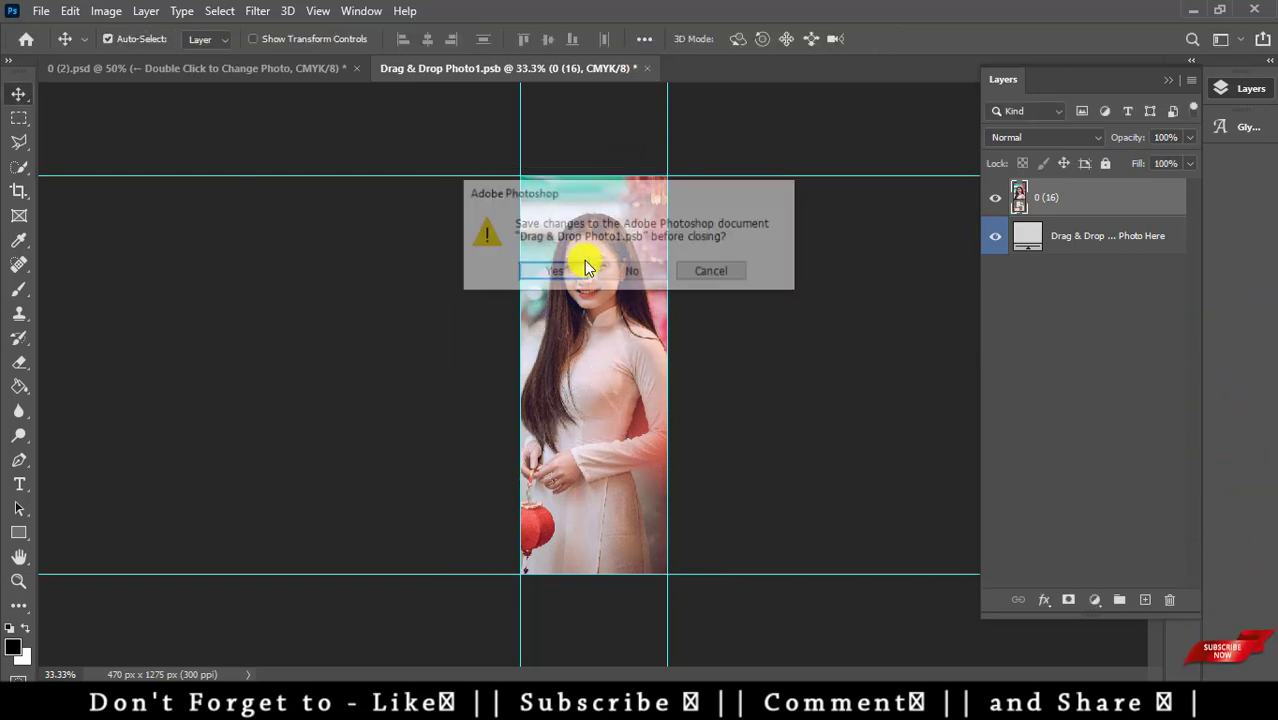
left_click(560, 272)
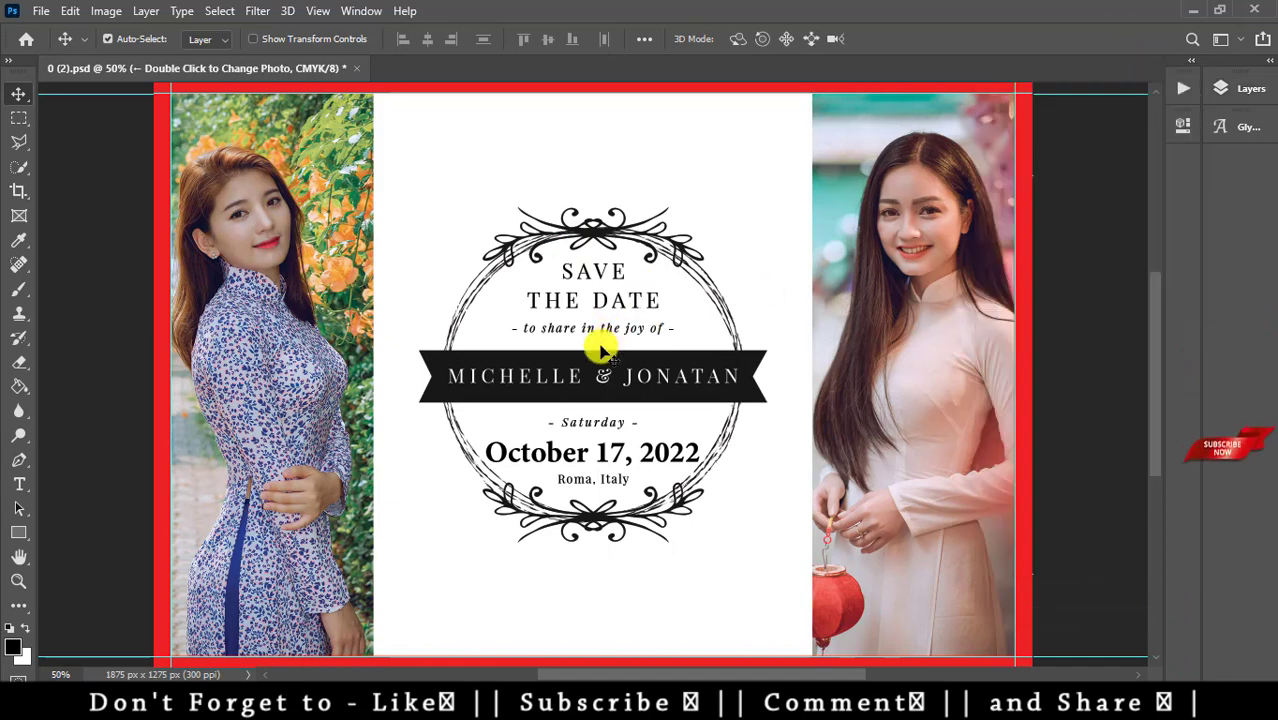
Step: Retype the banner names MICHELLE & JONATAN as ABCD & XYZ, replacing the missing font
scroll(551, 335, "down", 1)
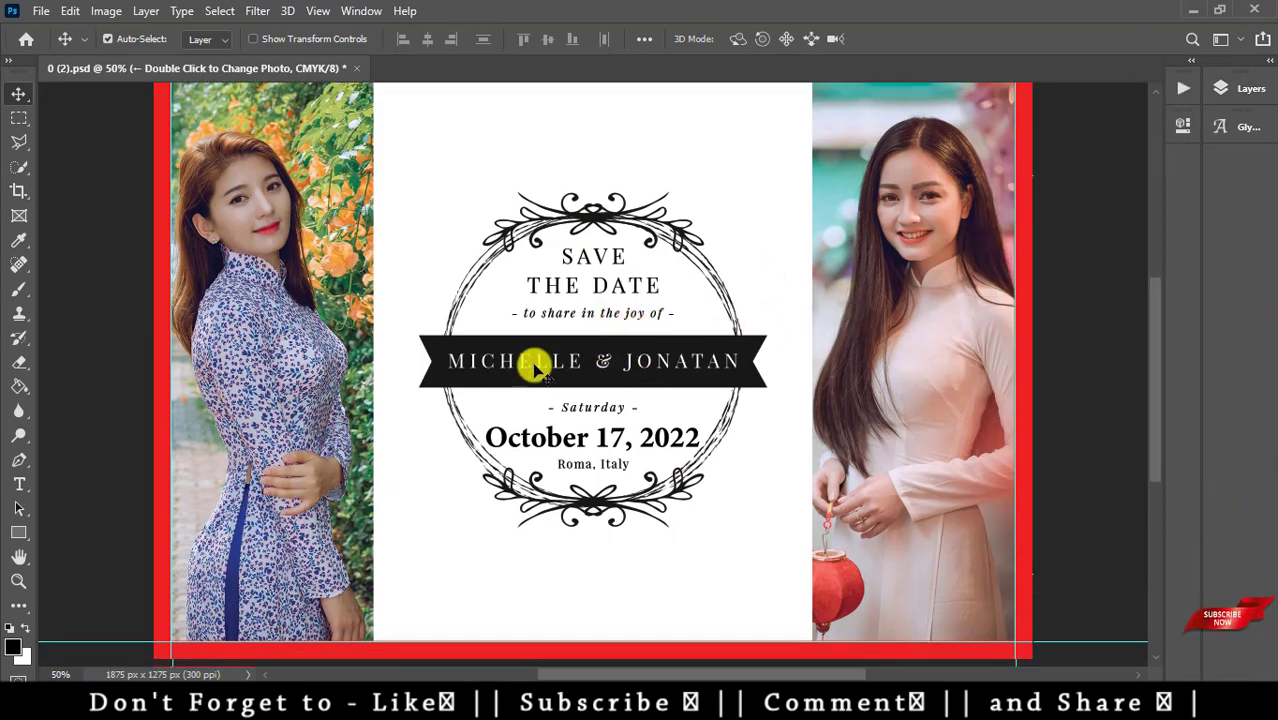
key("t")
left_click(577, 361)
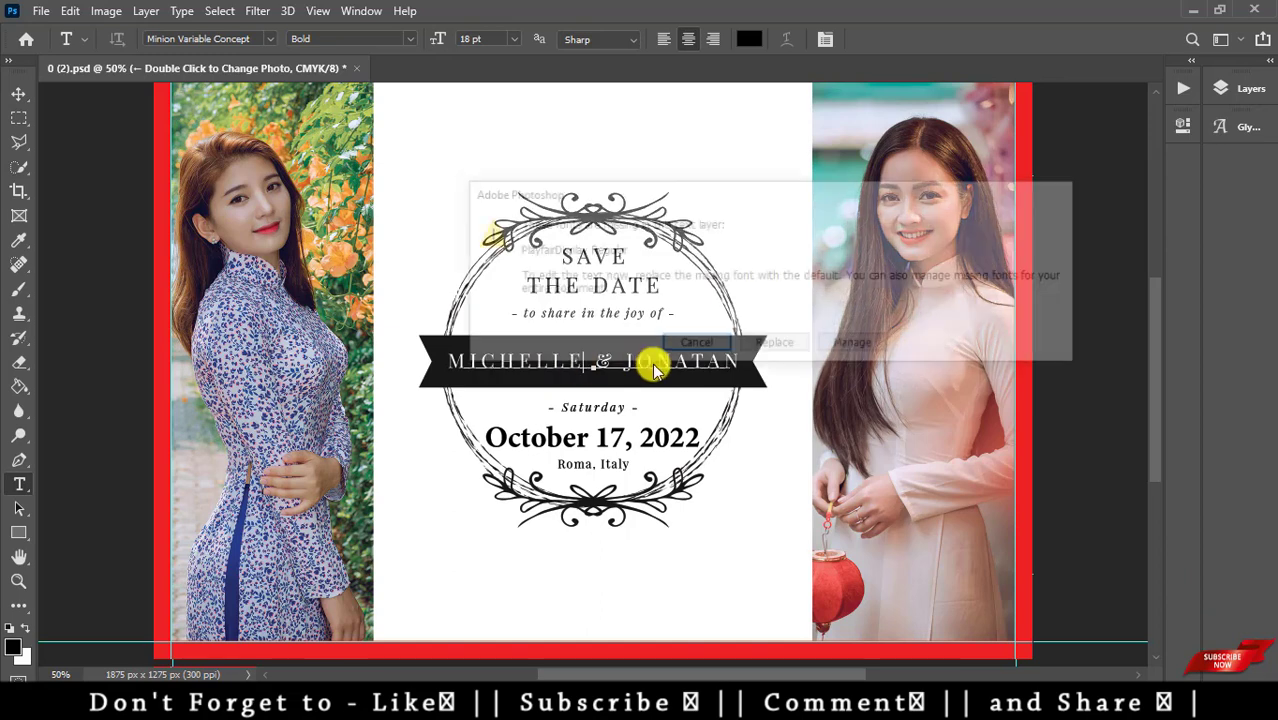
left_click(771, 343)
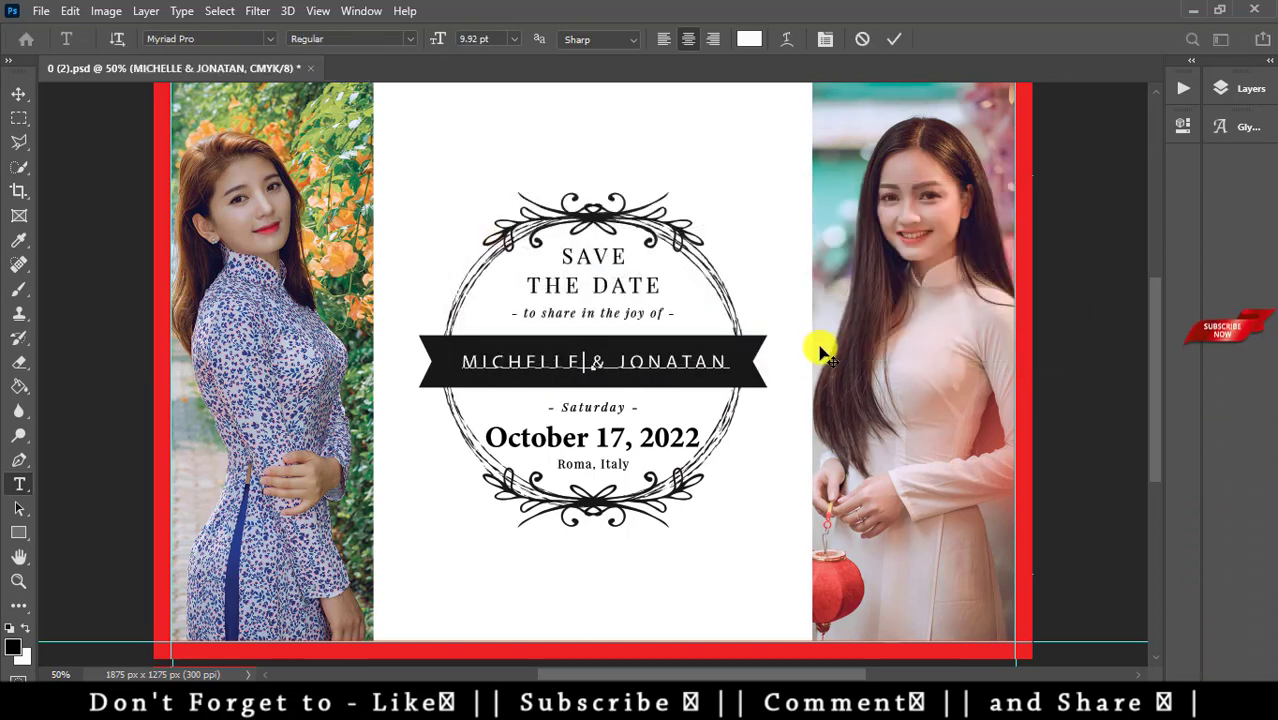
key("BackSpace")
key("BackSpace")
key("BackSpace")
key("BackSpace")
key("BackSpace")
key("BackSpace")
key("BackSpace")
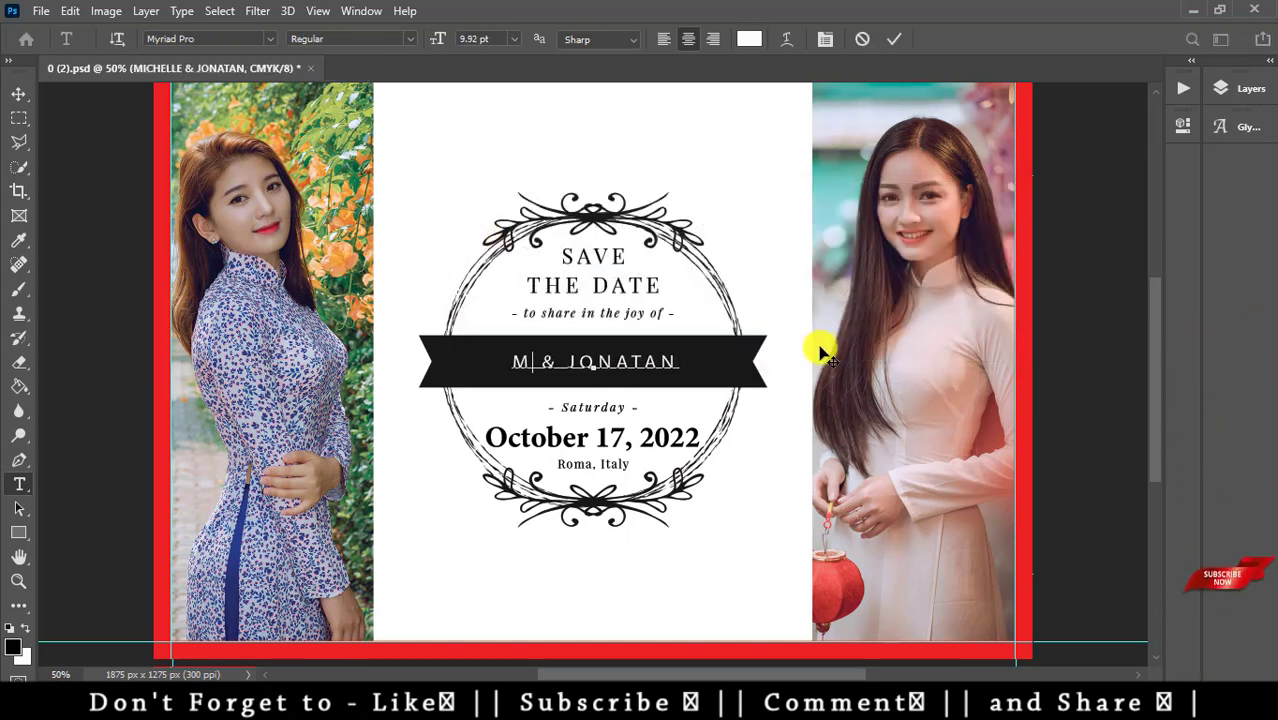
key("BackSpace")
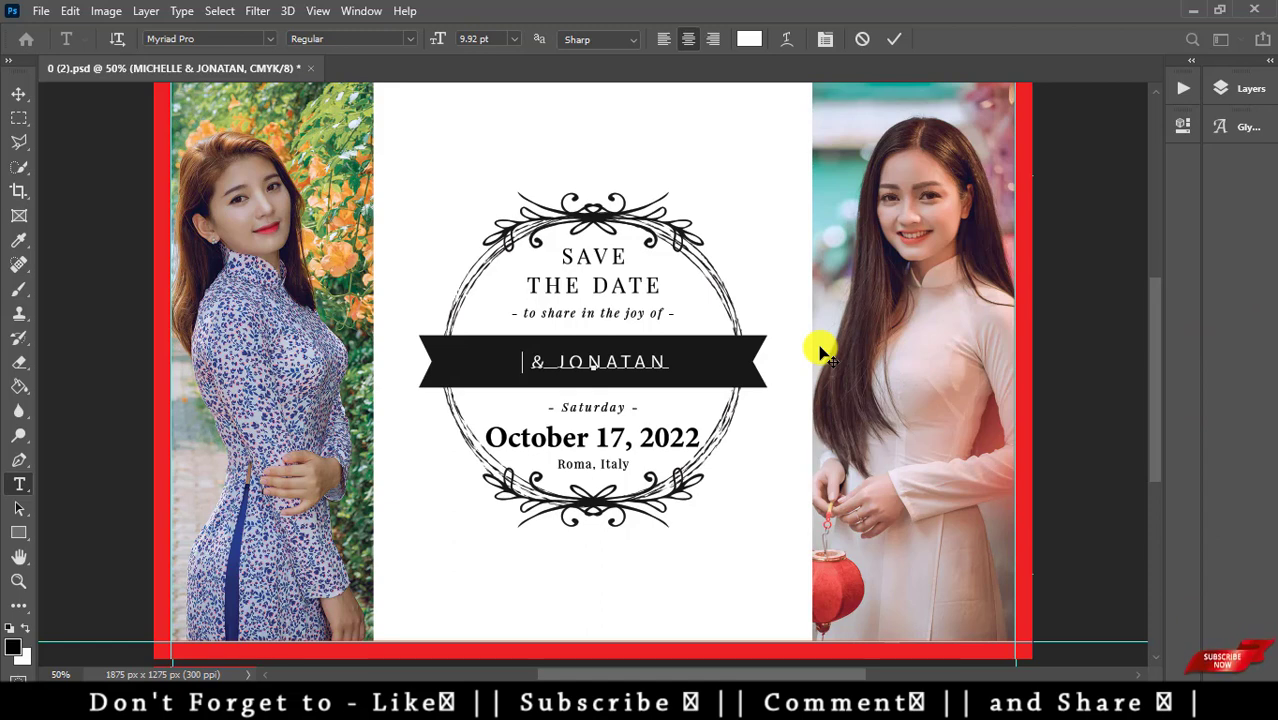
type("A B ")
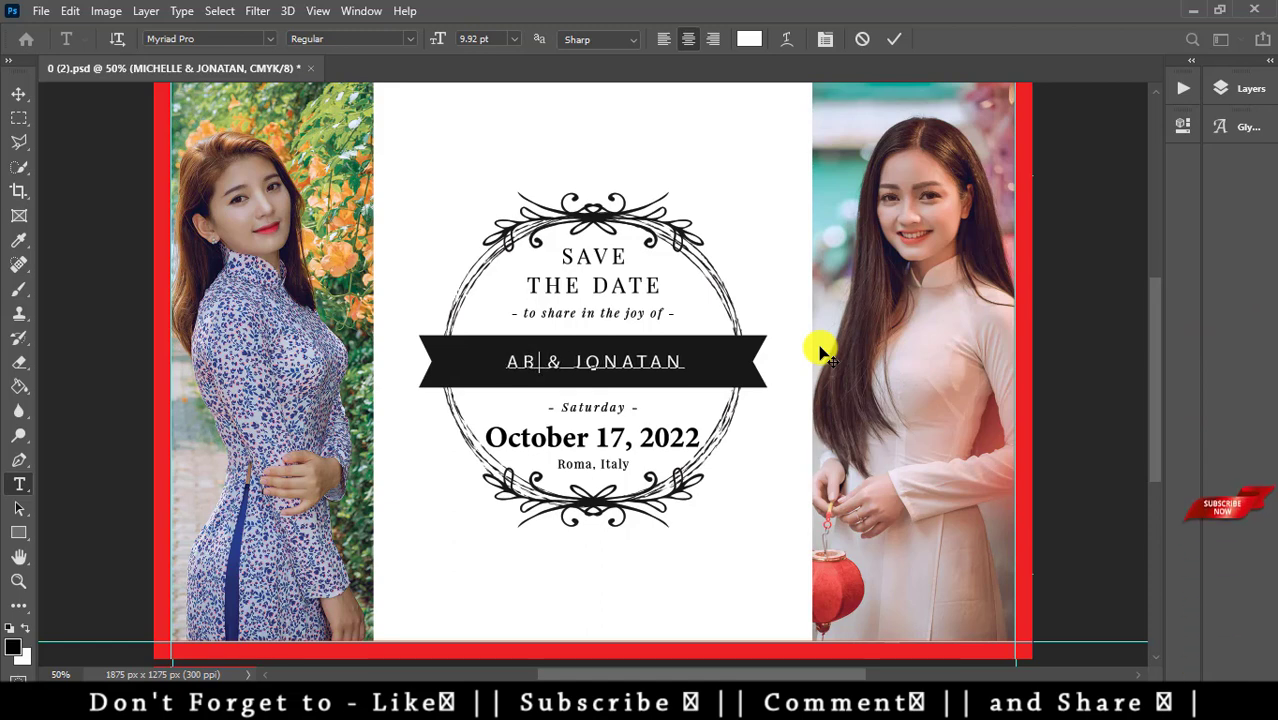
type("CD")
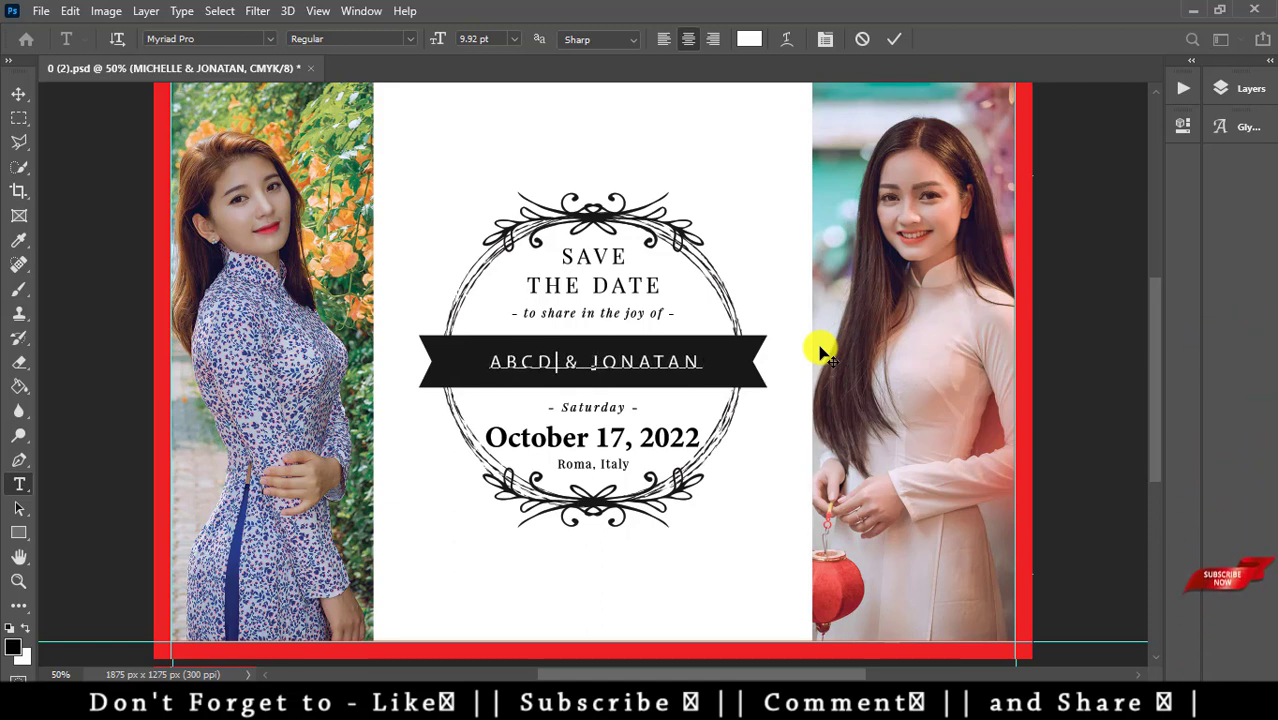
type("0")
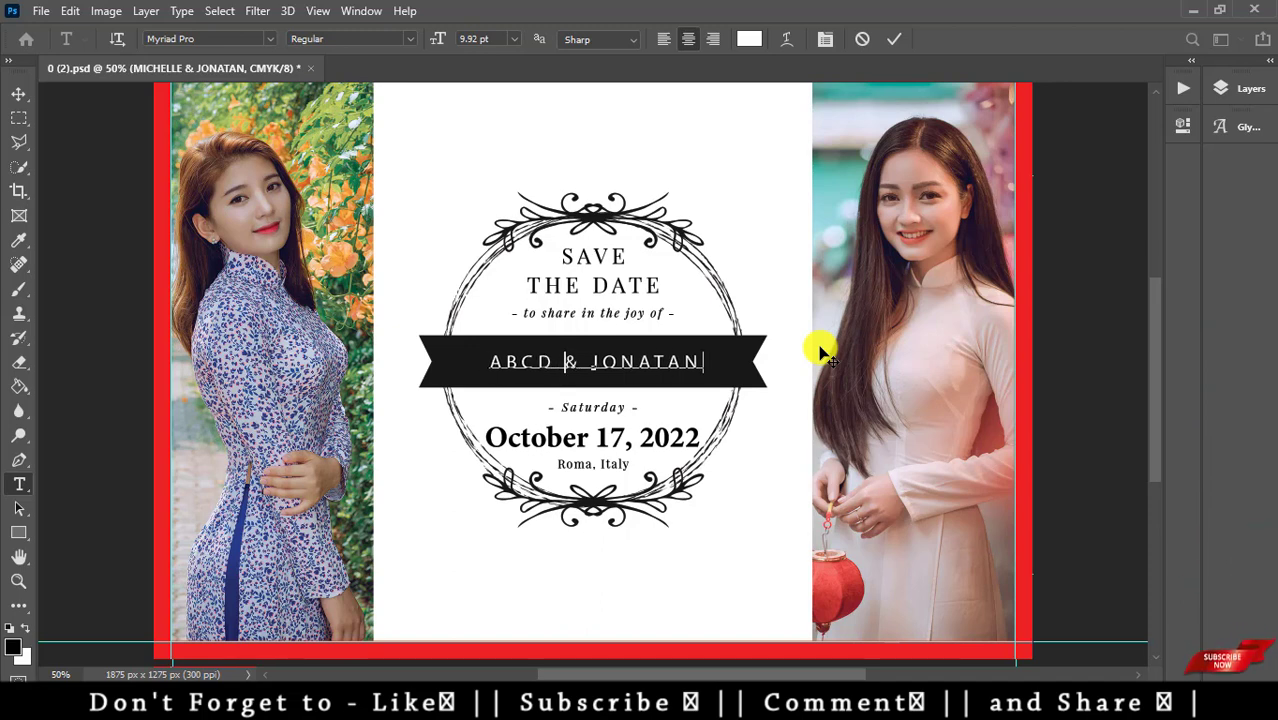
key("BackSpace")
key("BackSpace")
key("BackSpace")
key("BackSpace")
key("BackSpace")
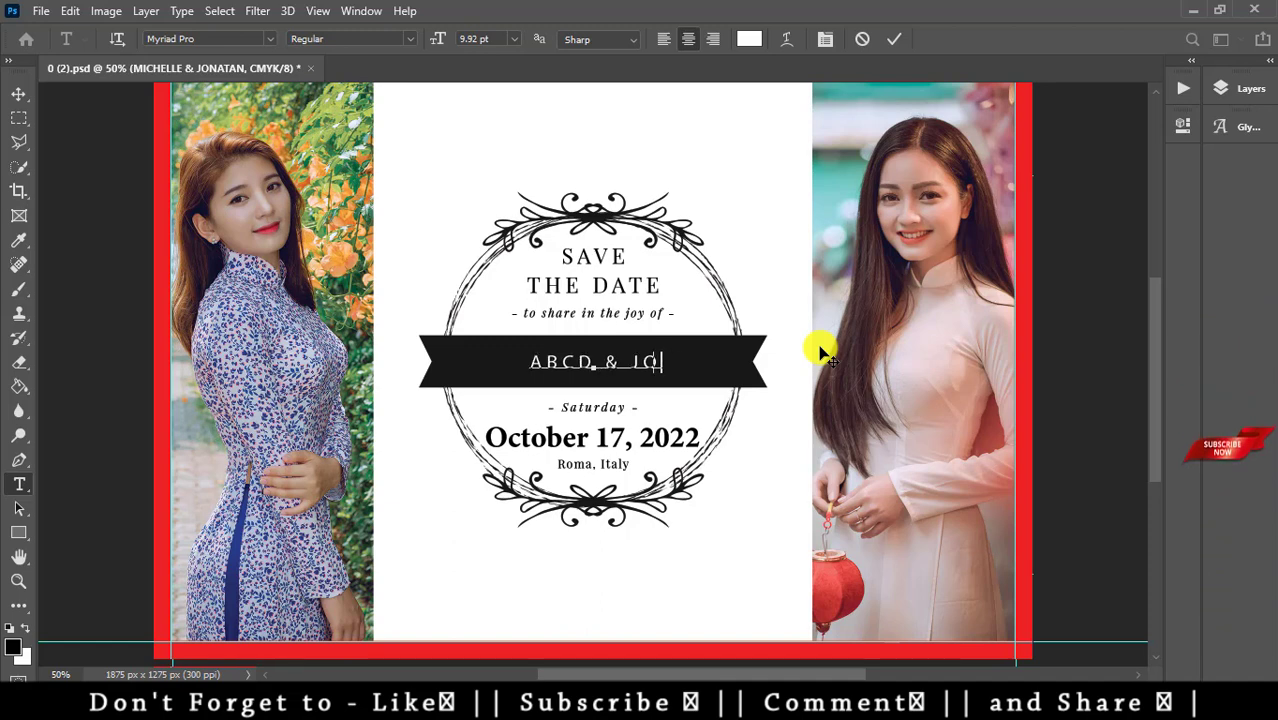
key("BackSpace")
type("XYX")
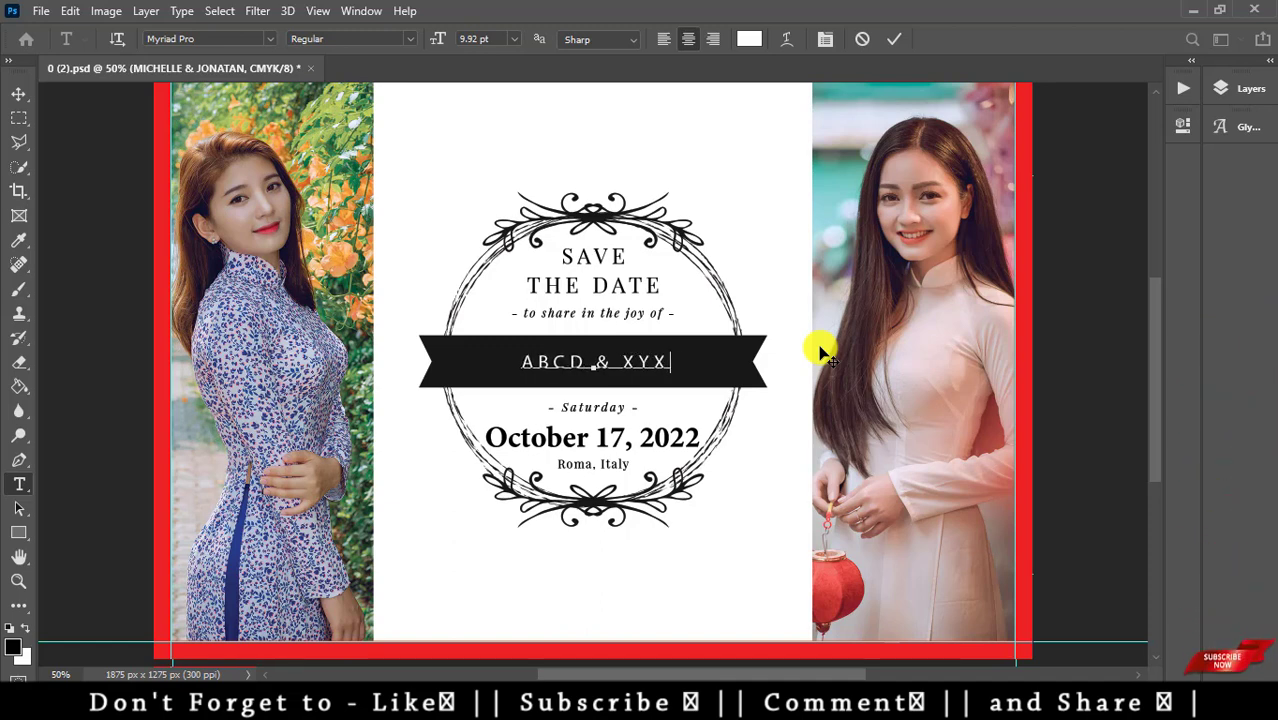
key("BackSpace")
key("BackSpace")
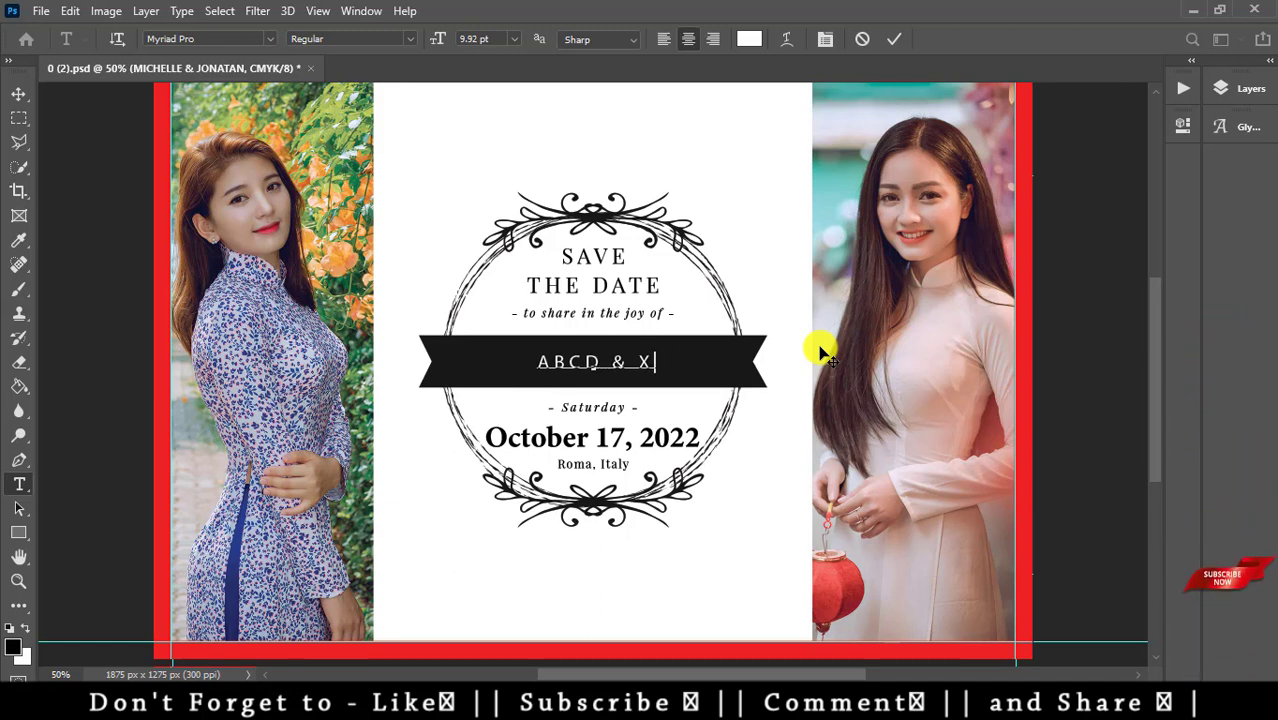
key("ctrl+Return")
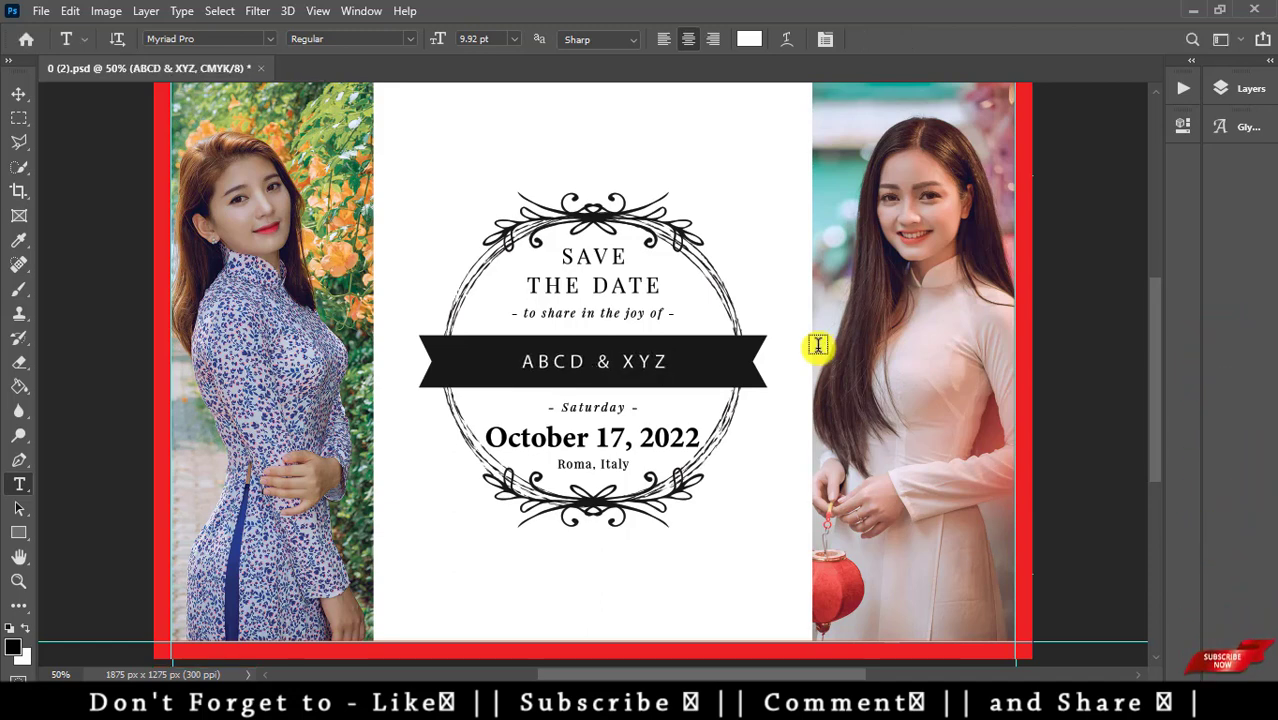
key("ctrl+a")
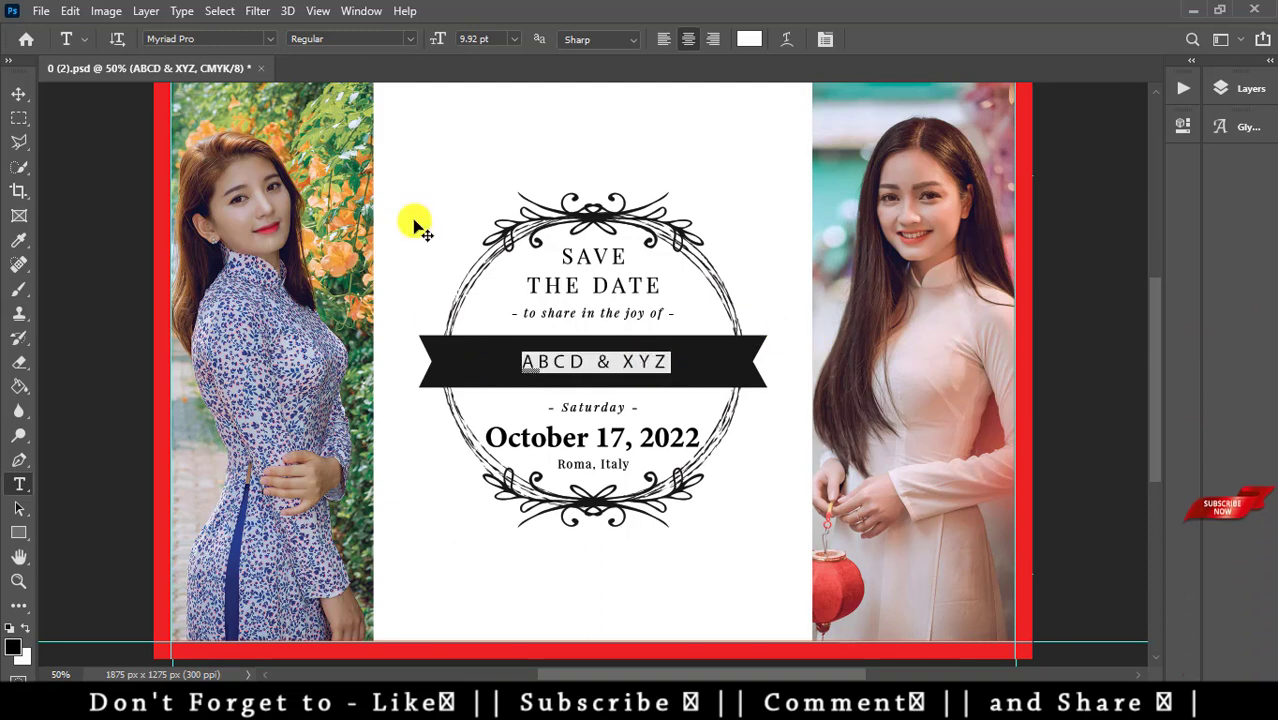
Step: Preview the Symbol font on the banner names and check its styles
left_click(269, 38)
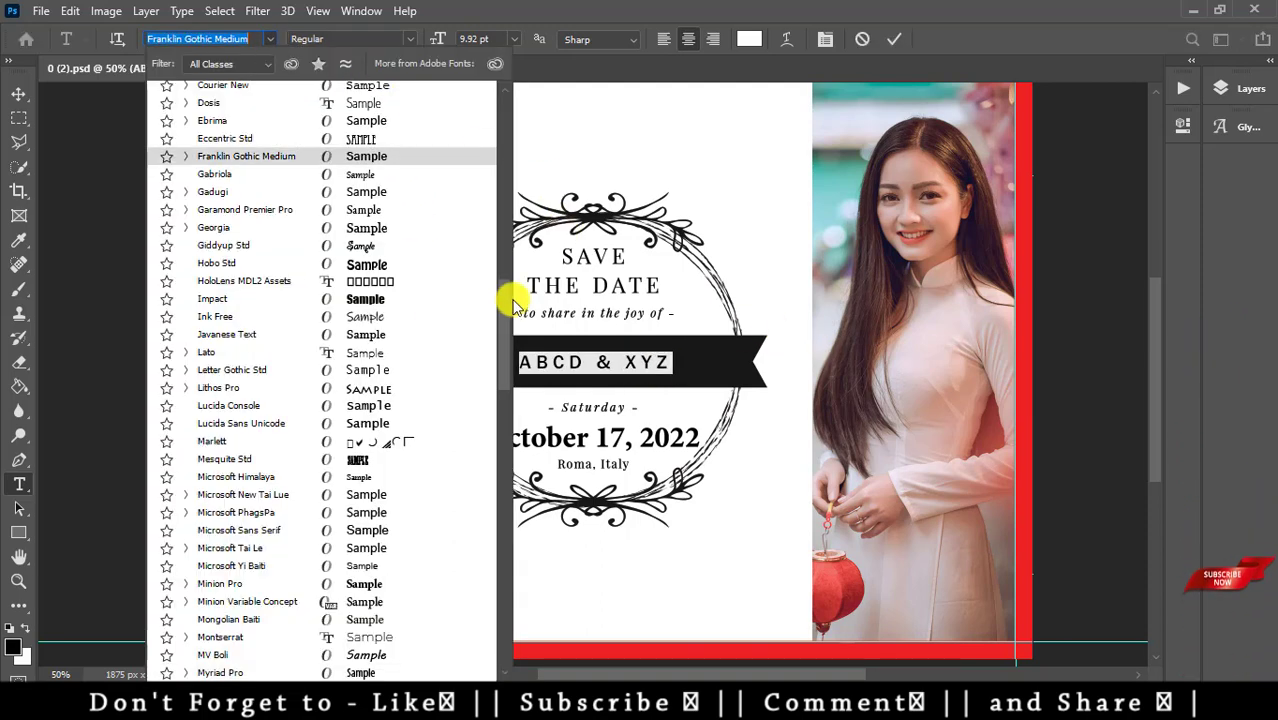
scroll(385, 545, "down", 1)
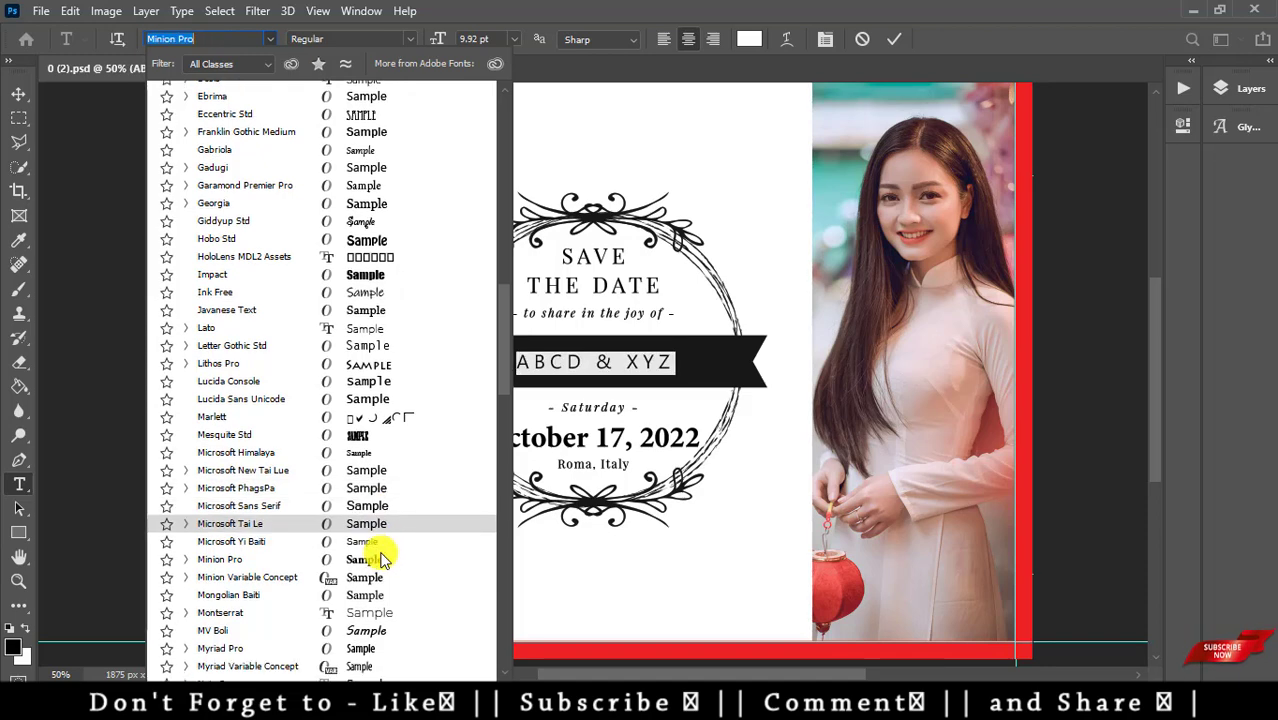
scroll(372, 560, "down", 2)
scroll(365, 567, "down", 1)
scroll(362, 572, "down", 2)
scroll(355, 575, "down", 3)
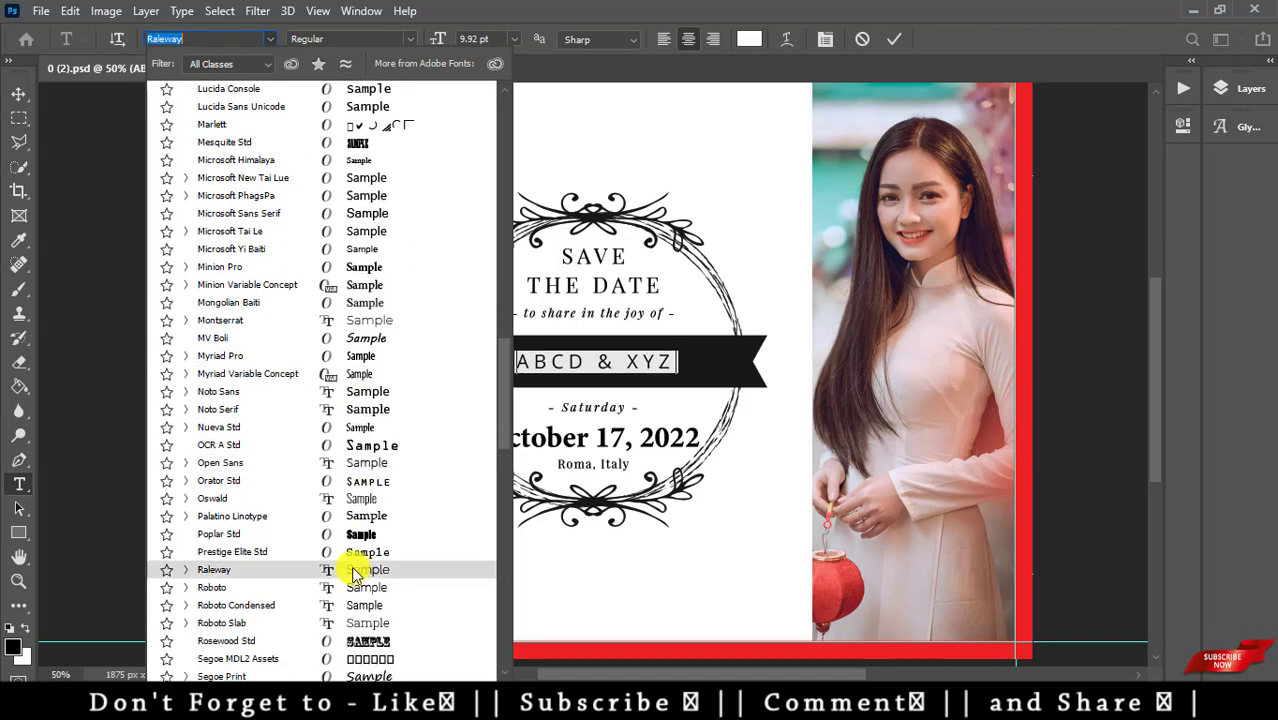
scroll(345, 570, "down", 4)
scroll(344, 566, "down", 5)
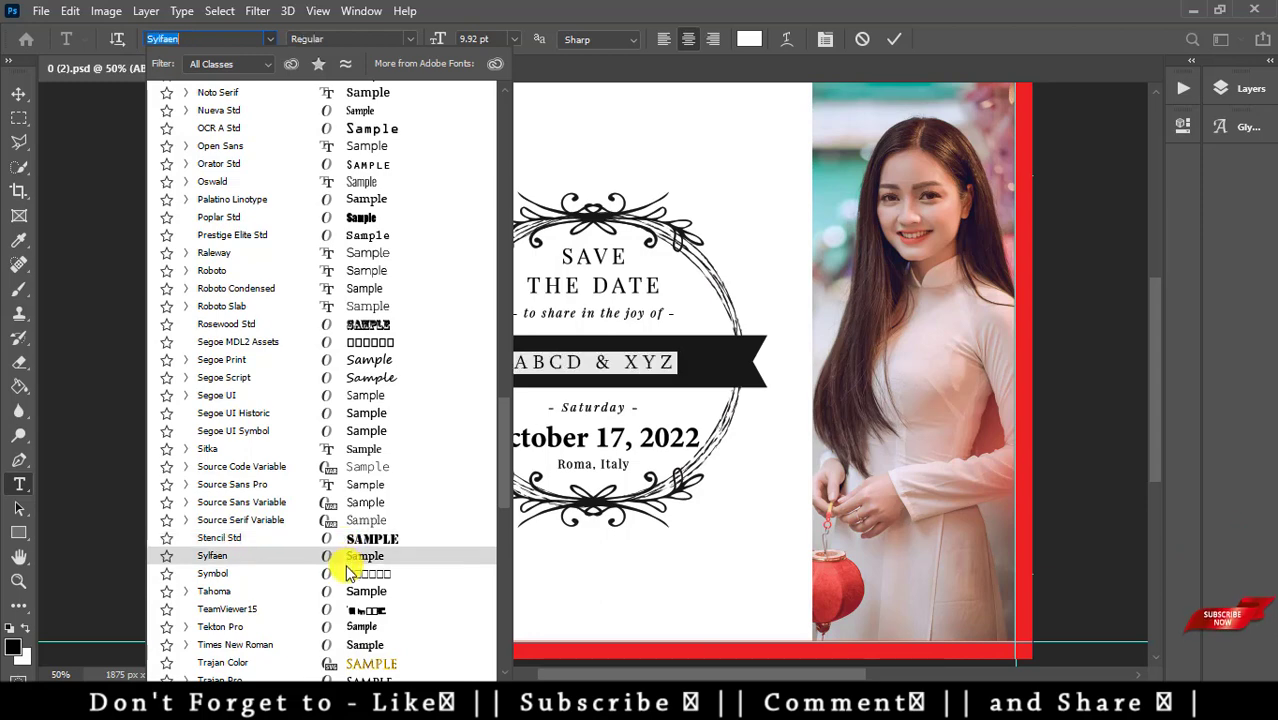
left_click(349, 578)
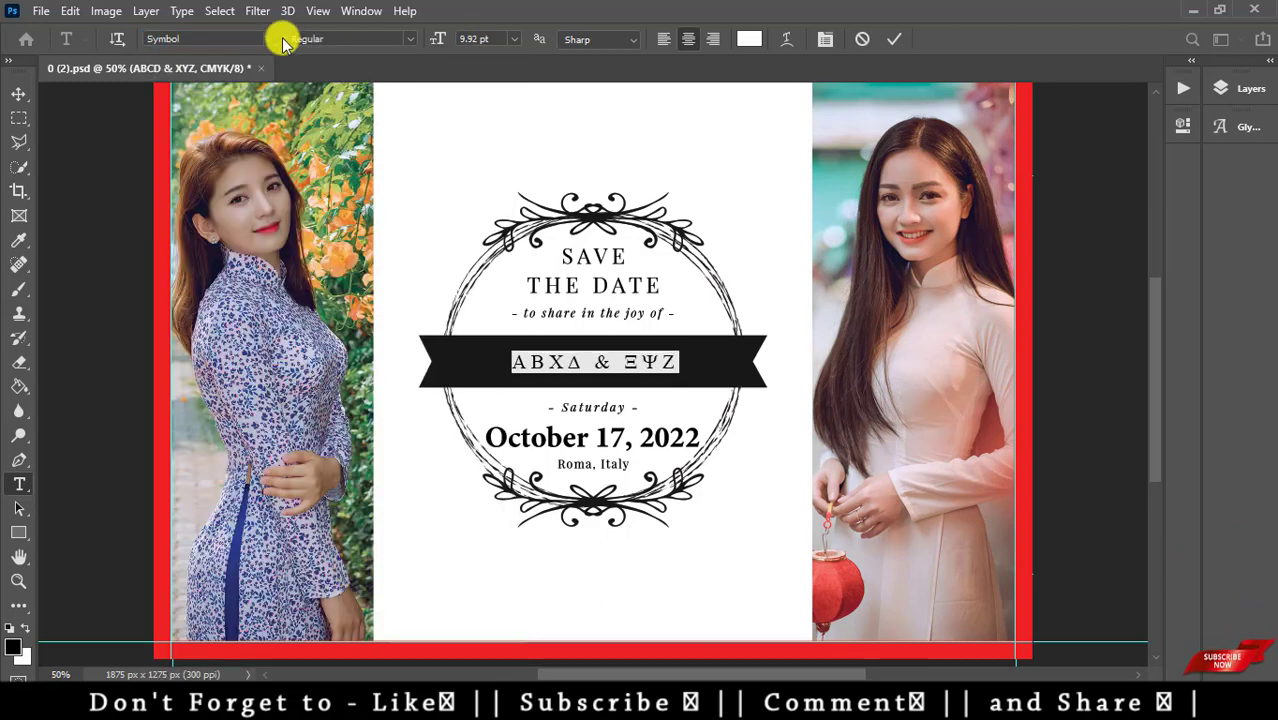
left_click(400, 40)
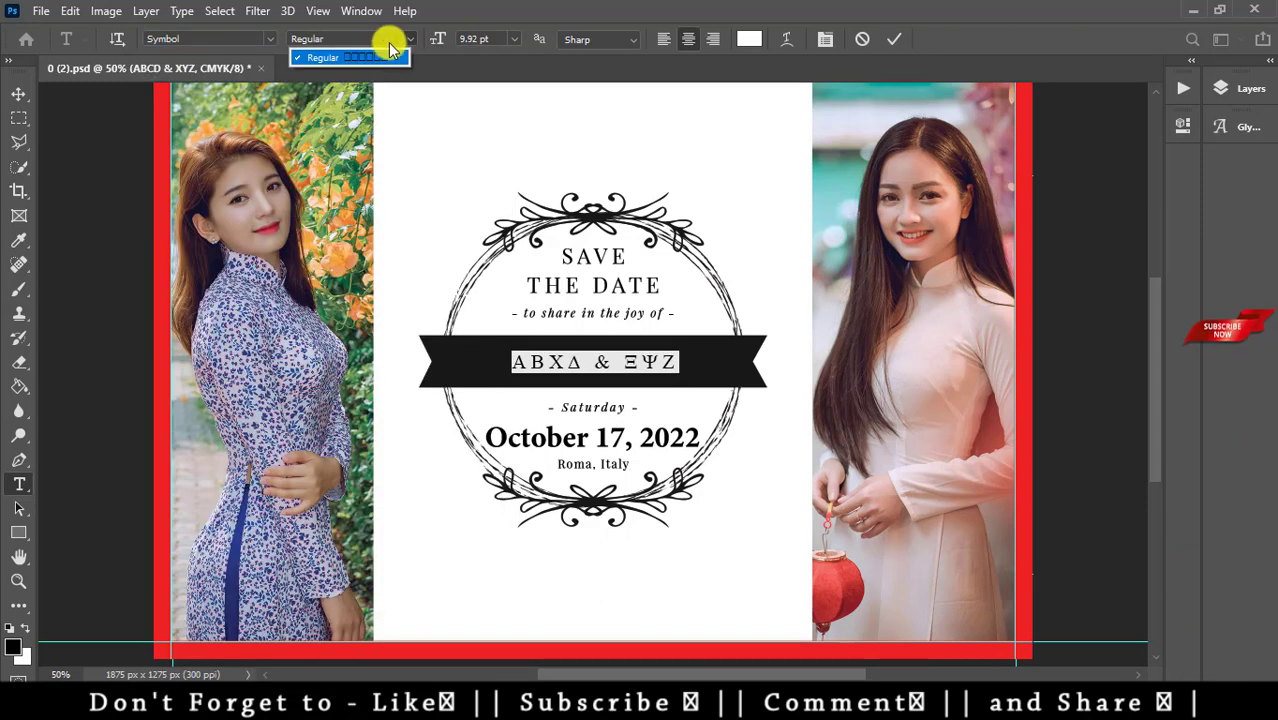
left_click(408, 52)
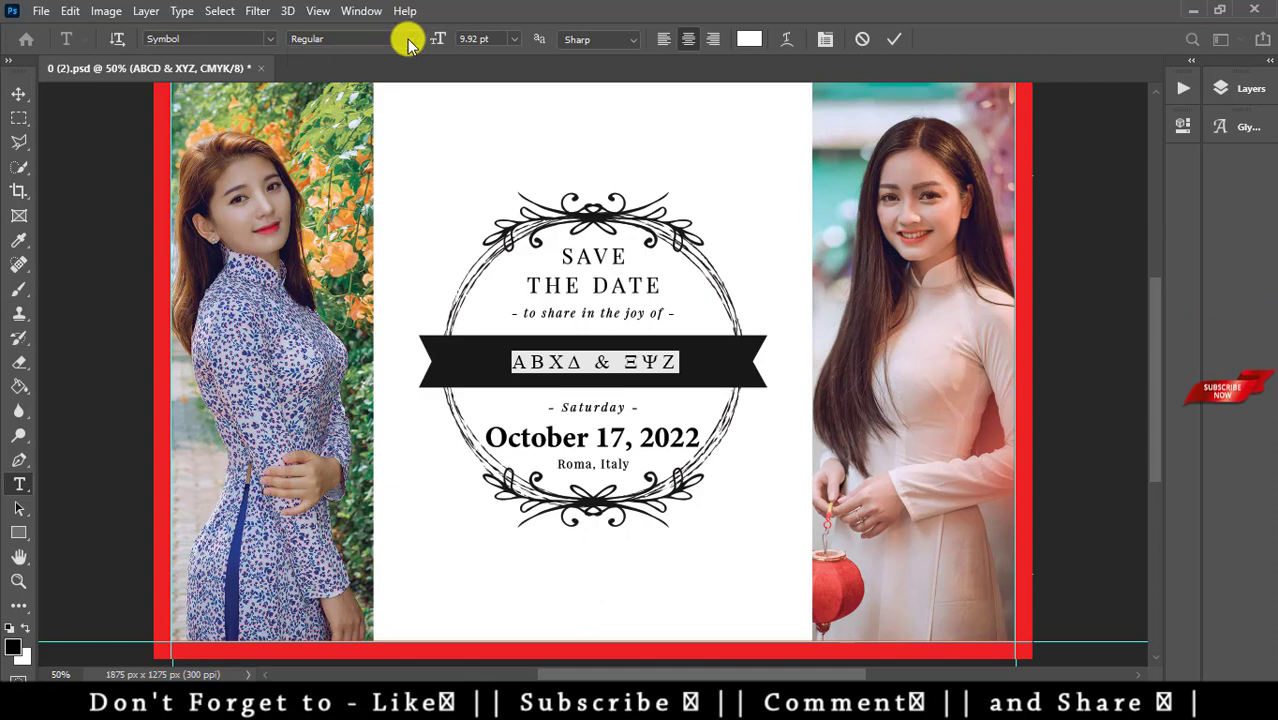
Step: Browse further down the font list, then cancel back to Myriad Pro
left_click(266, 39)
scroll(343, 465, "down", 5)
scroll(343, 480, "down", 5)
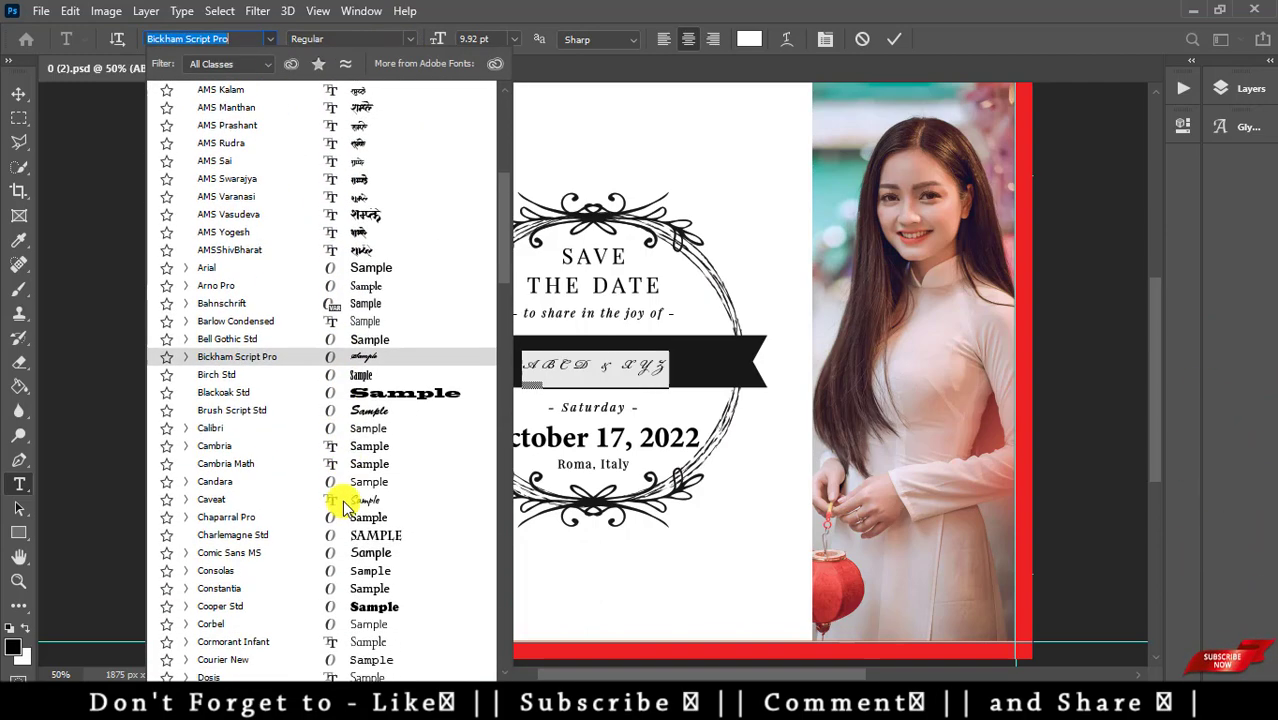
scroll(343, 500, "down", 5)
scroll(347, 513, "down", 5)
scroll(347, 513, "down", 3)
scroll(350, 515, "down", 5)
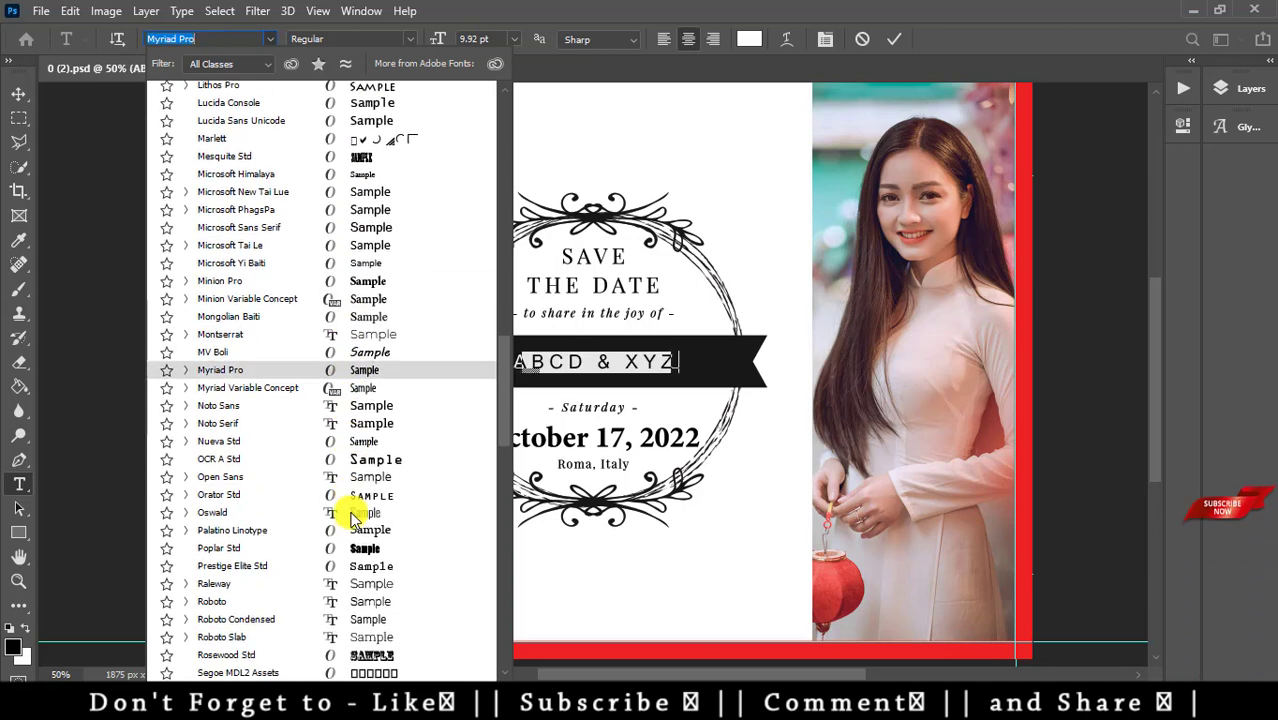
scroll(350, 515, "down", 2)
scroll(352, 515, "down", 4)
scroll(352, 515, "down", 1)
scroll(352, 515, "down", 2)
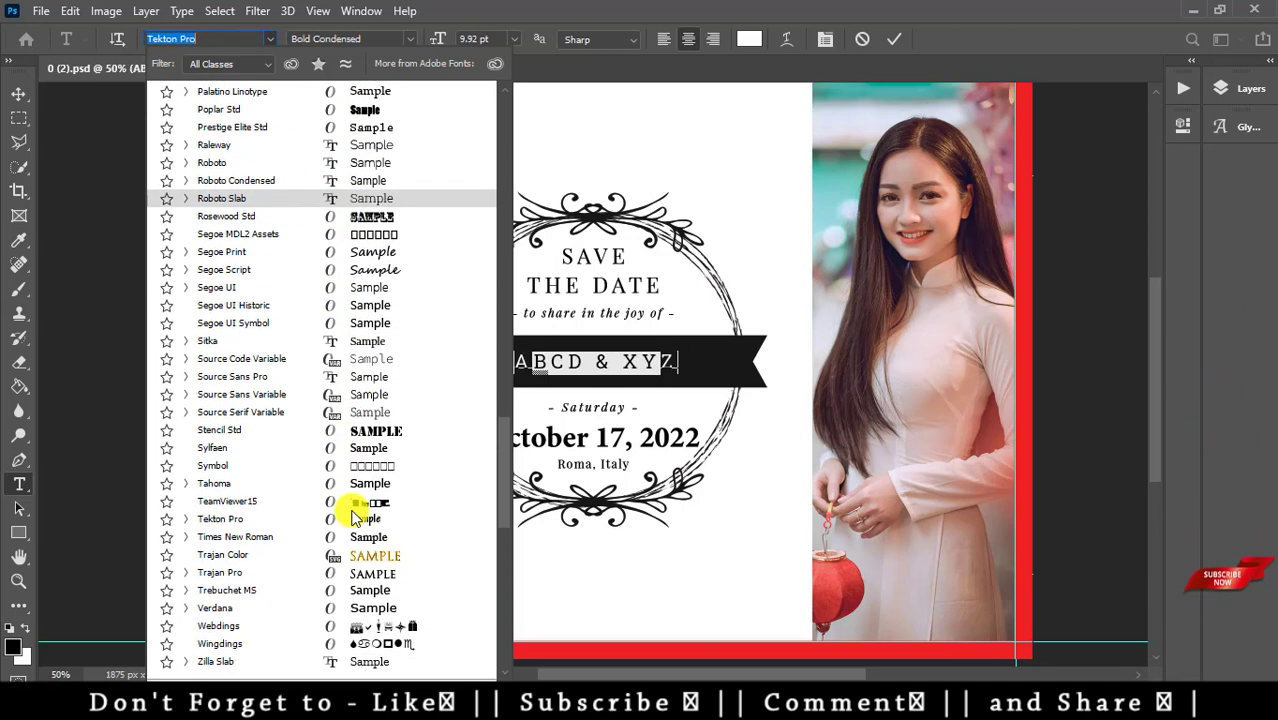
scroll(352, 515, "down", 2)
scroll(352, 513, "down", 4)
scroll(350, 490, "down", 1)
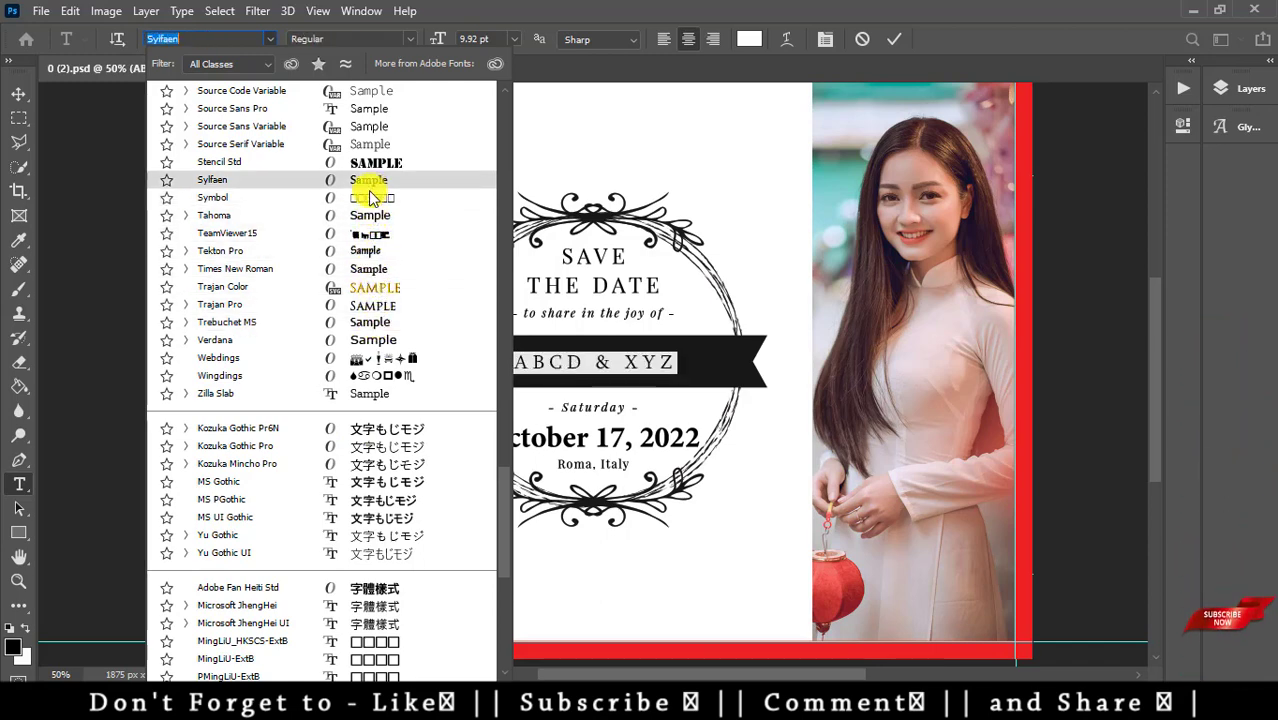
key("Escape")
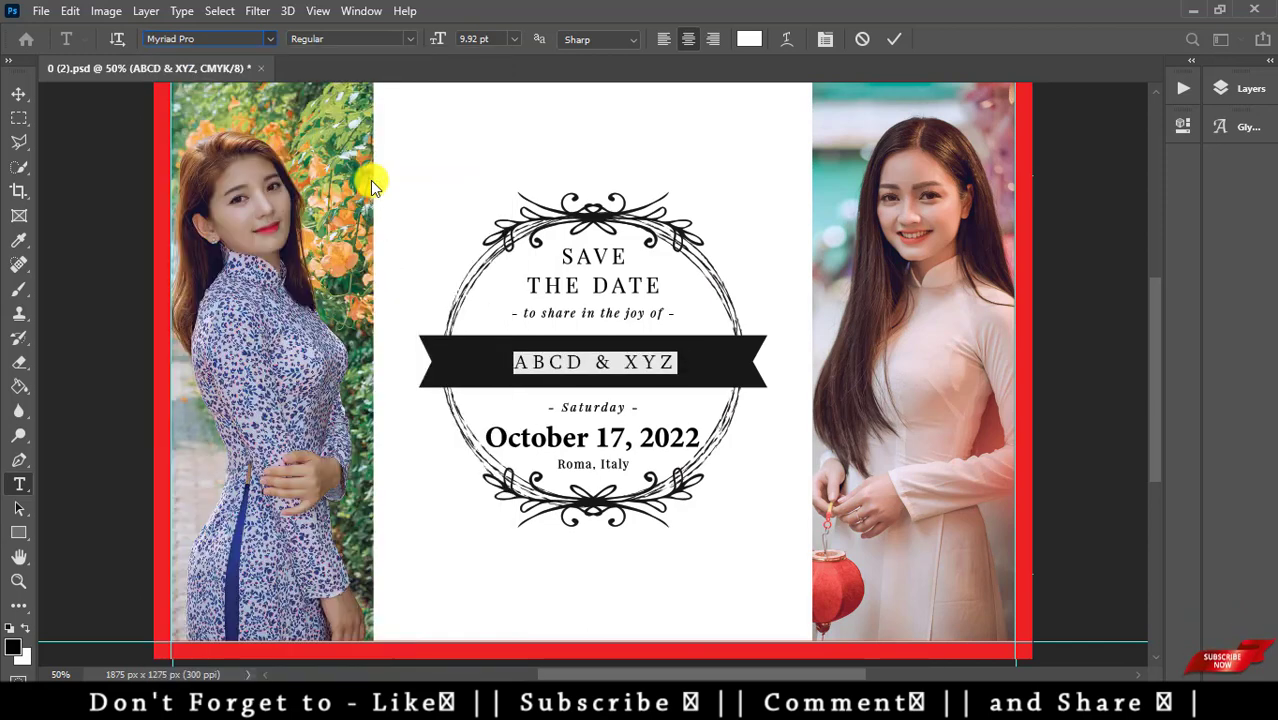
type("Sylfaen")
left_click(407, 39)
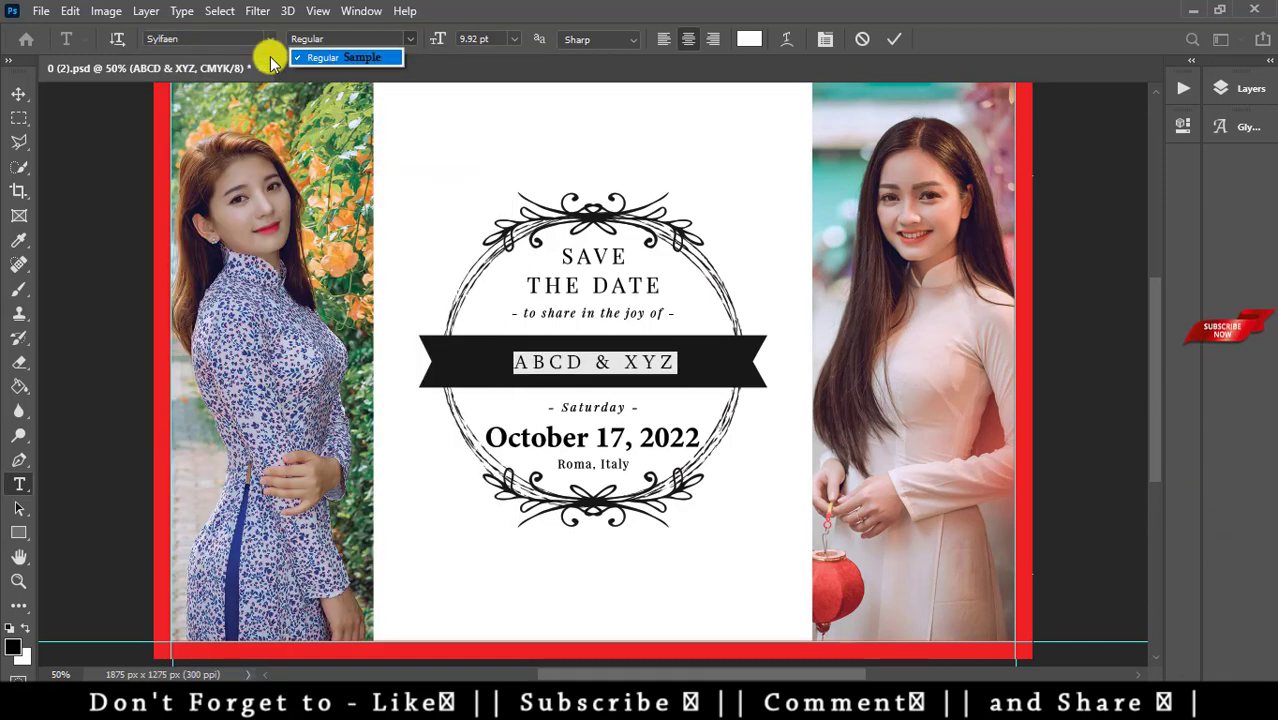
left_click(310, 51)
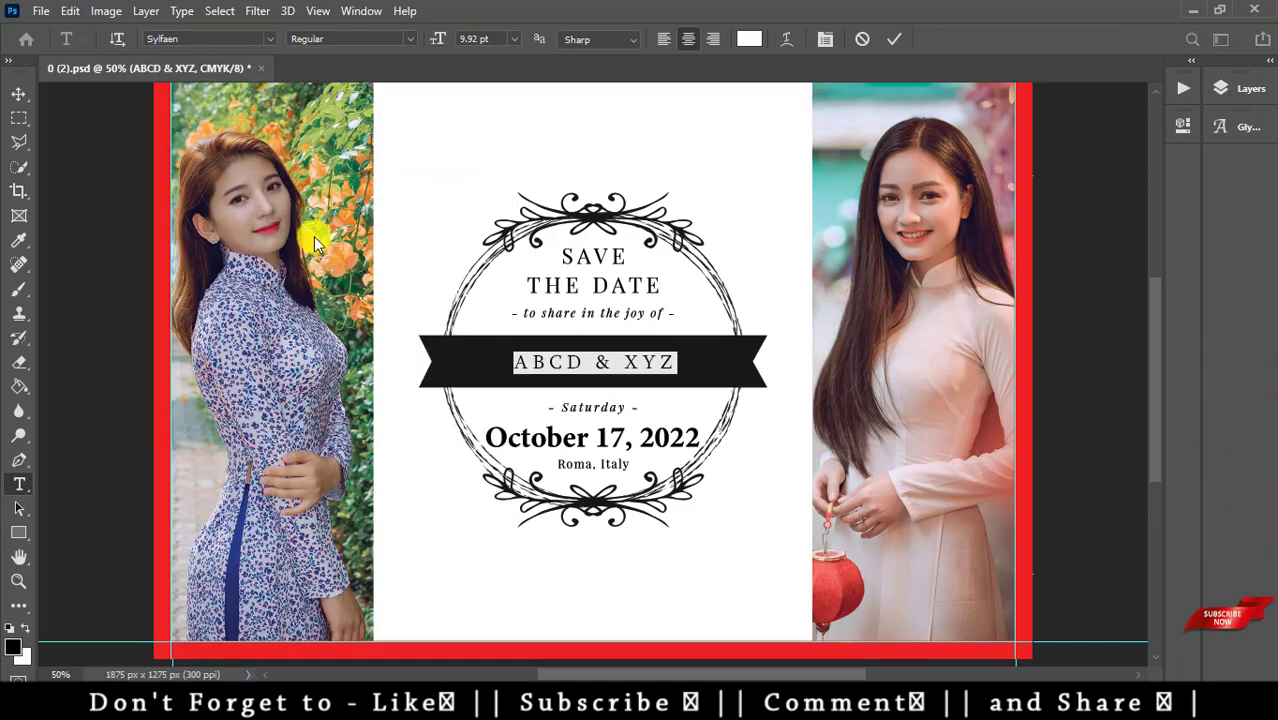
Step: Try Cambria Math and a couple of other typefaces on the names
left_click(268, 38)
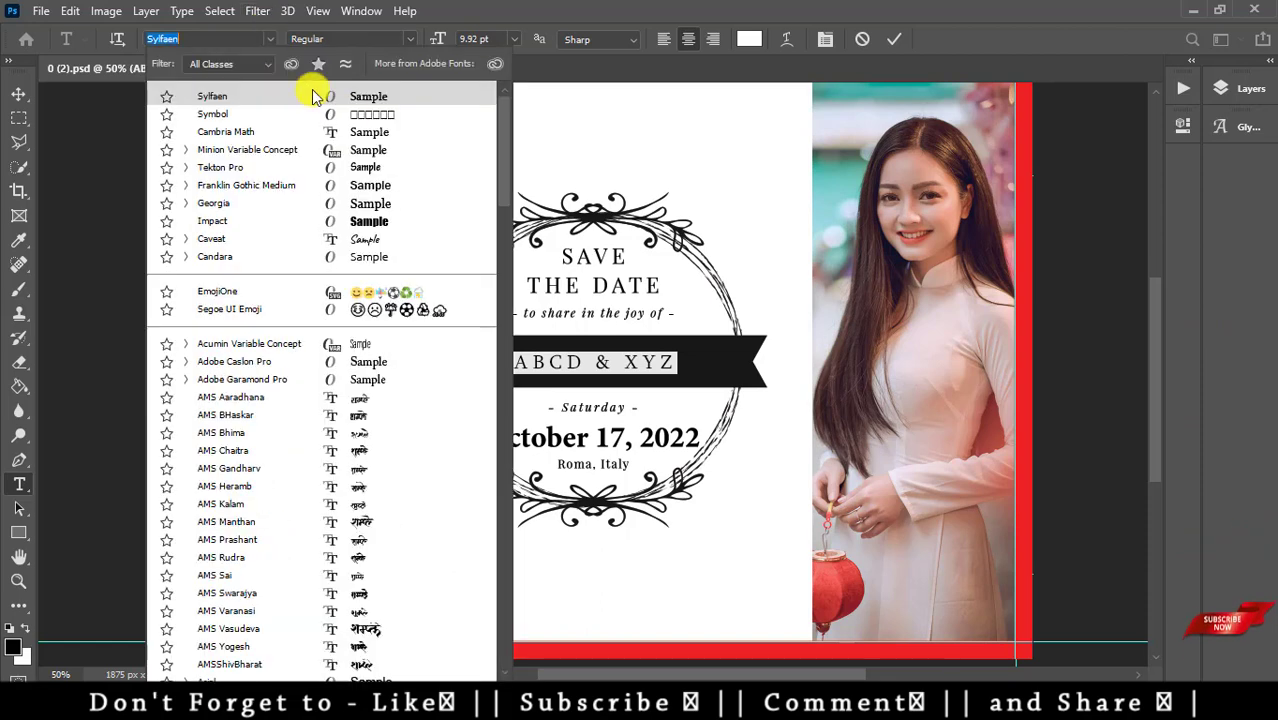
left_click(372, 131)
left_click(407, 39)
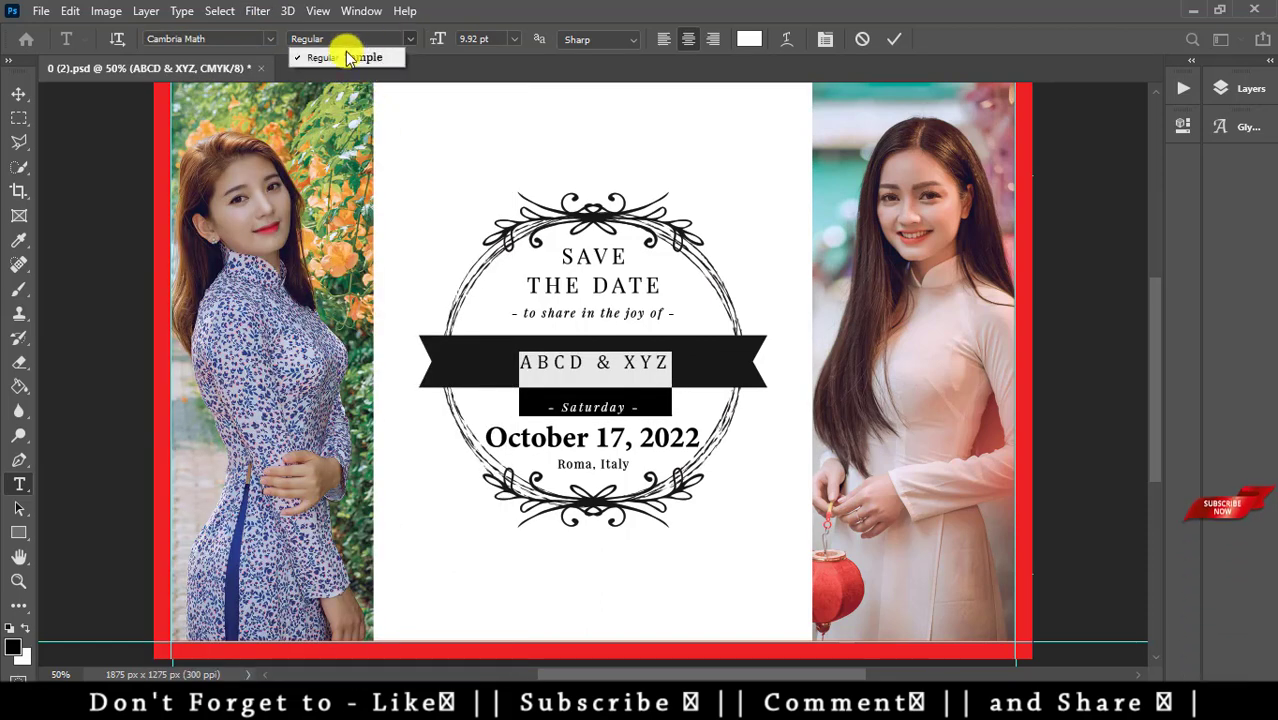
left_click(318, 52)
left_click(270, 40)
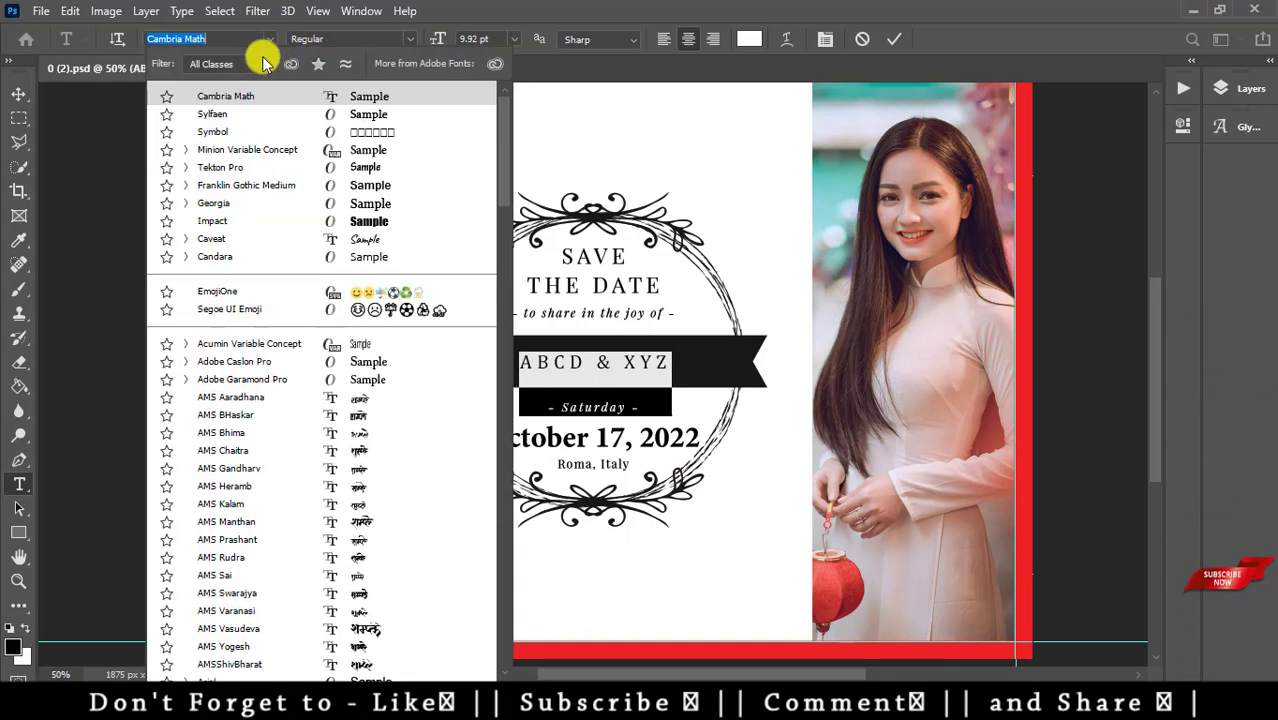
left_click(316, 99)
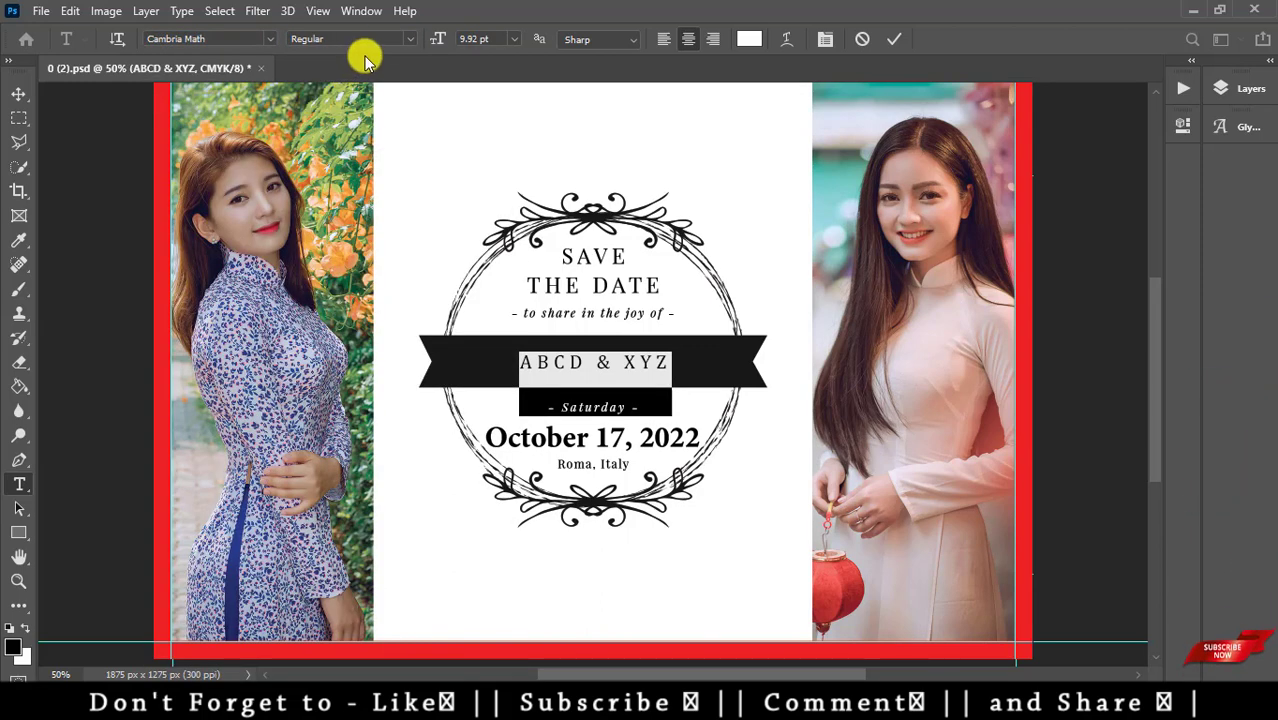
left_click(269, 40)
left_click(233, 108)
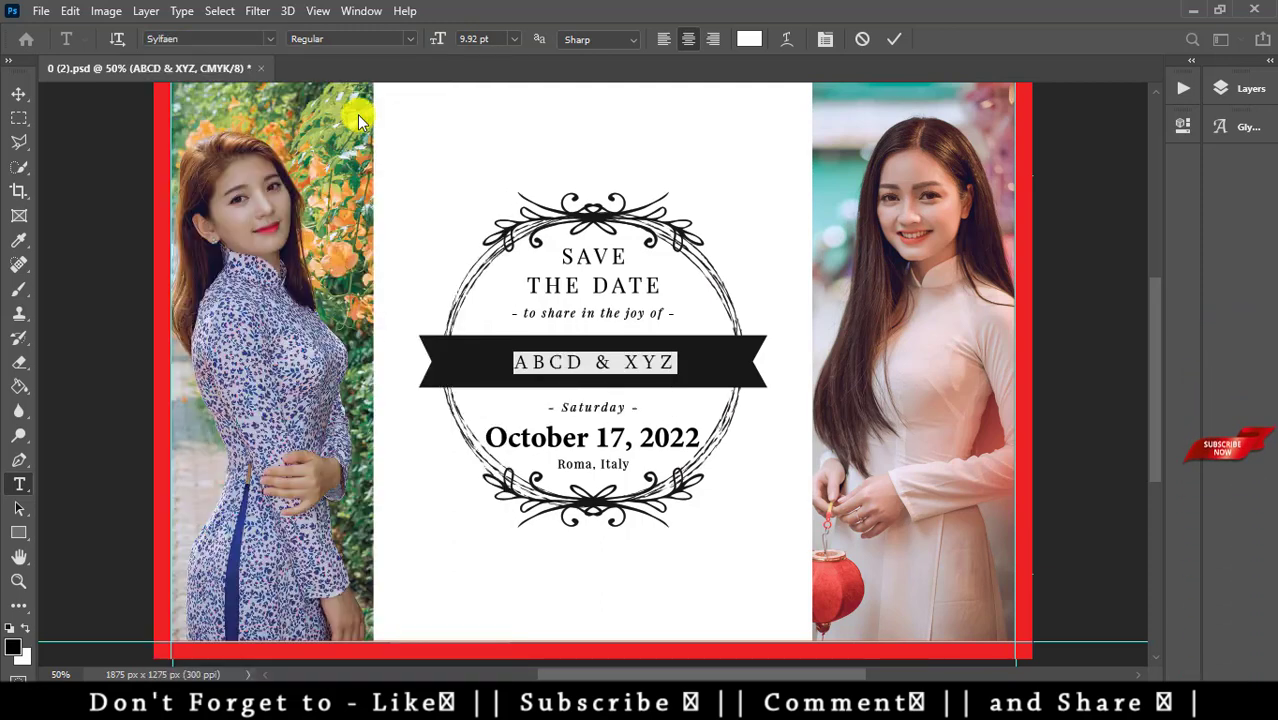
Step: Set the banner names in Georgia Bold and commit the edit
left_click(269, 39)
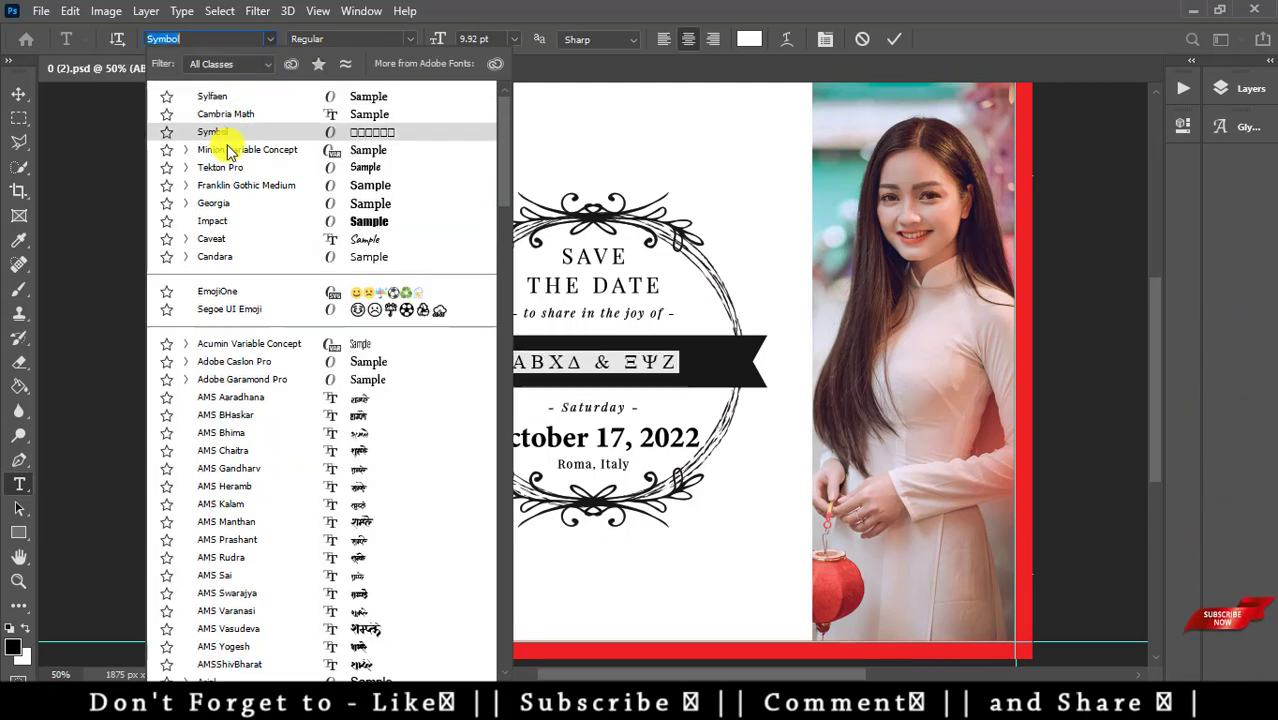
left_click(265, 205)
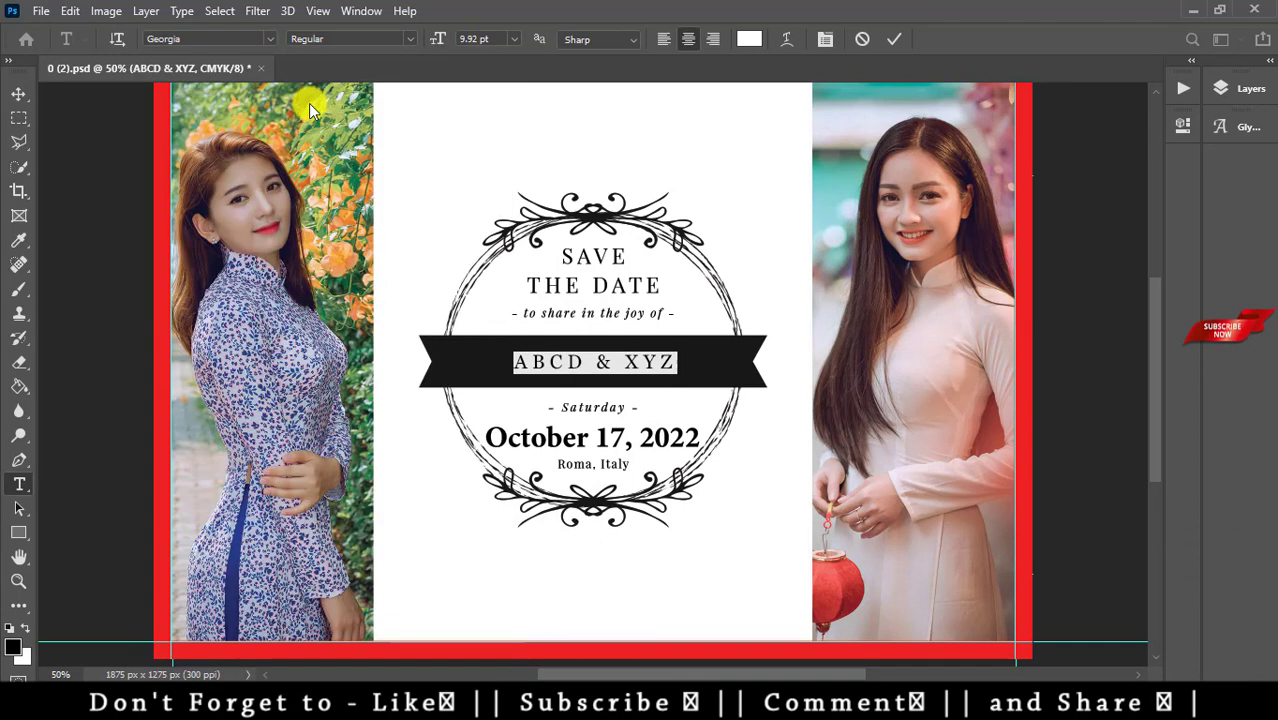
left_click(408, 45)
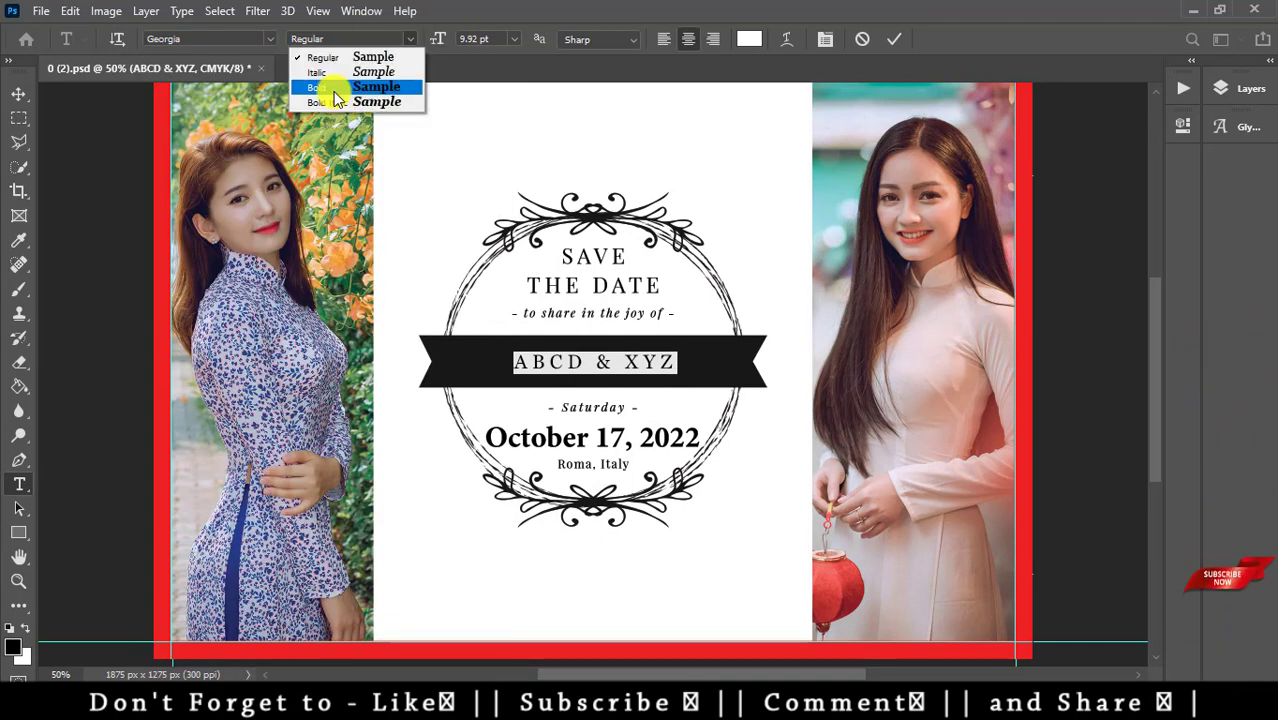
left_click(330, 86)
left_click(490, 195)
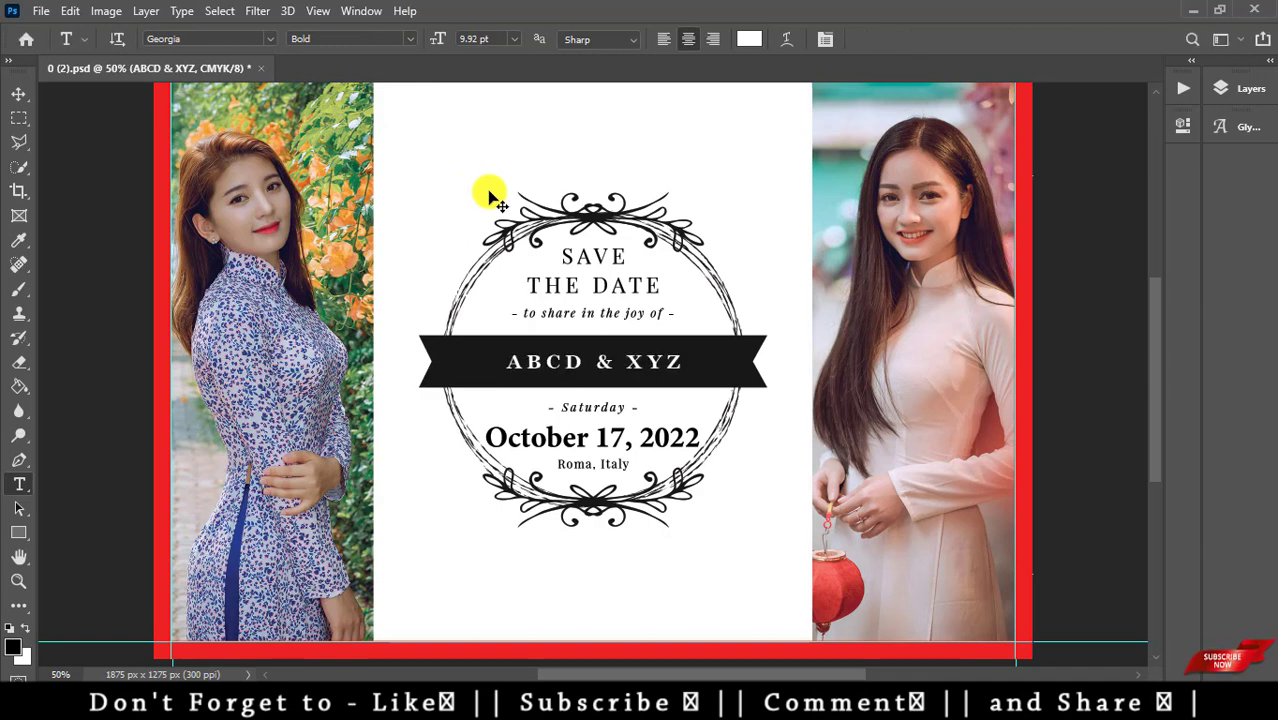
key("ctrl+t")
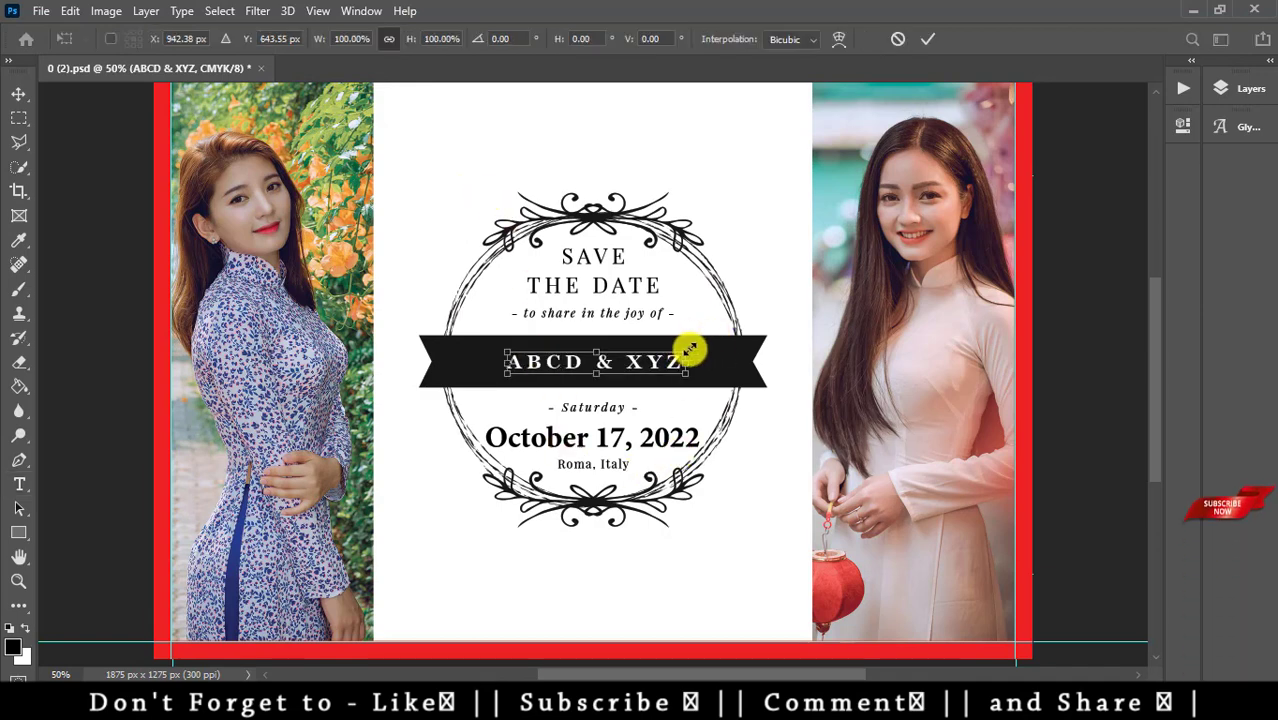
Step: Enlarge the banner names to about 135% and zoom out to the whole card
mouse_move(688, 350)
left_mouse_down()
mouse_move(747, 322)
mouse_move(683, 357)
mouse_move(638, 359)
left_mouse_up()
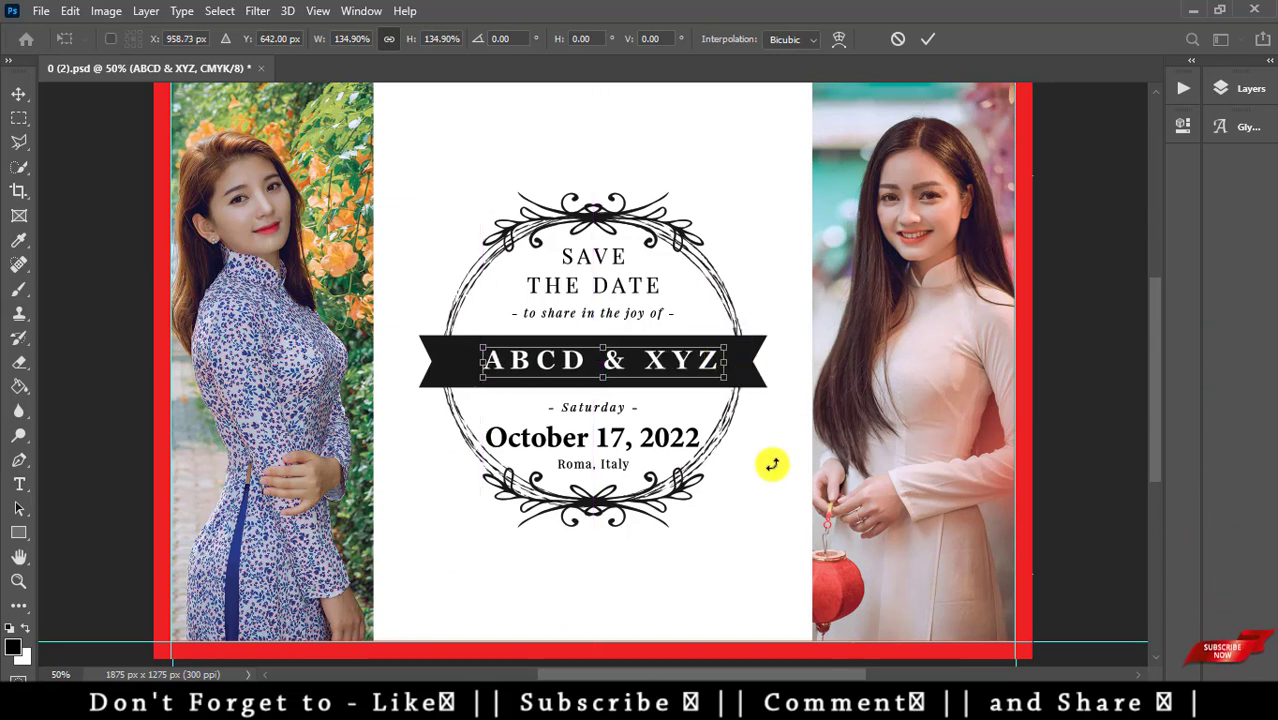
key("Return")
key("ctrl+minus")
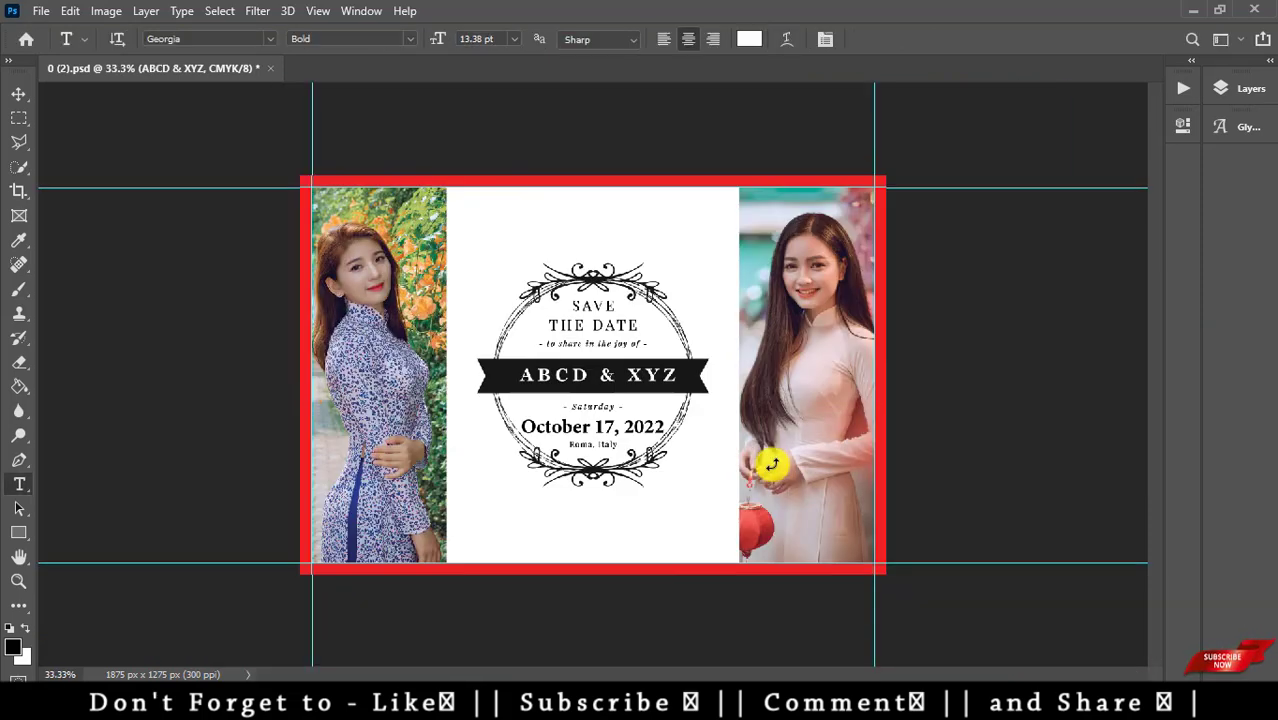
Step: Save a copy of the card as JPEG at maximum quality 12, replacing the existing file
key("ctrl+shift+s")
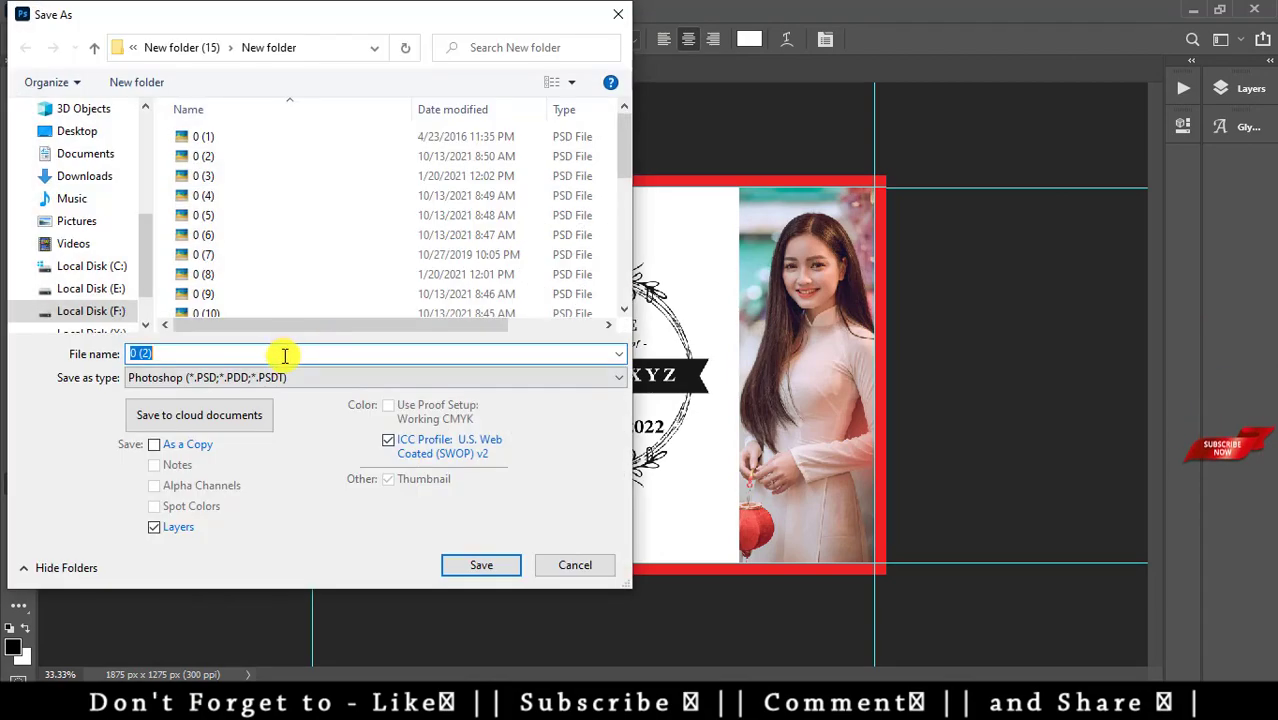
left_click(290, 378)
left_click(322, 460)
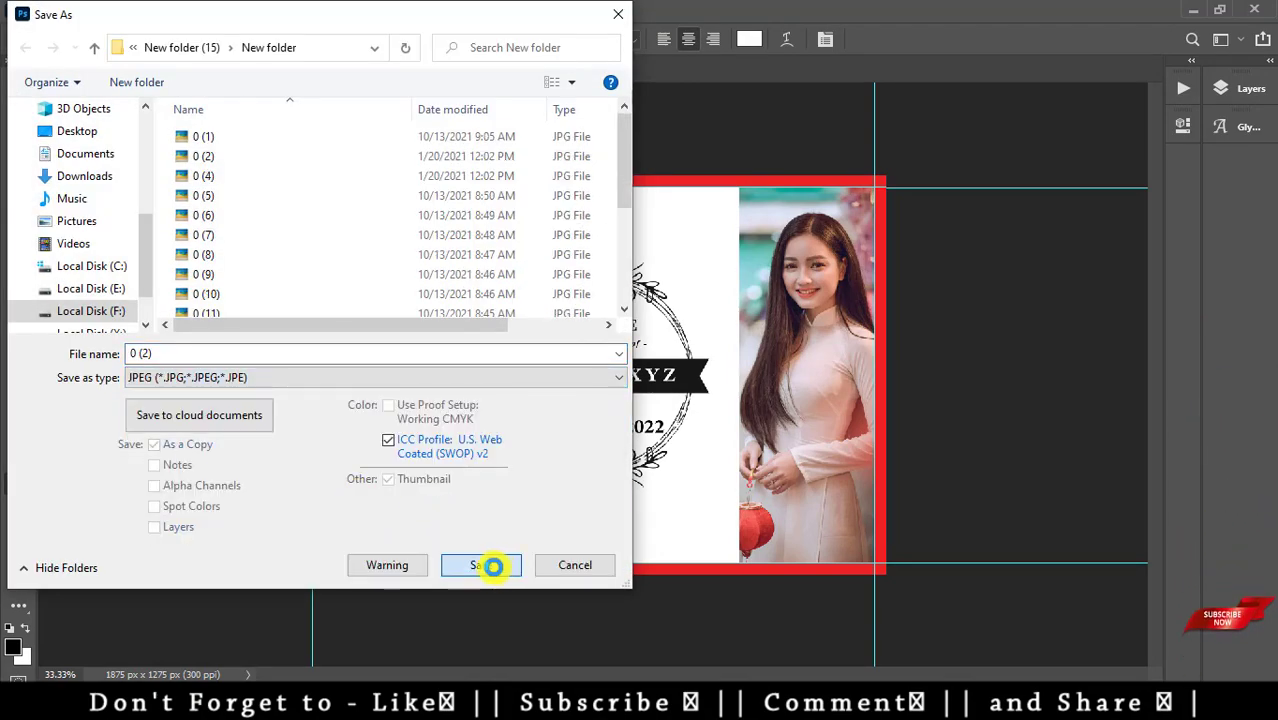
left_click(488, 564)
left_click(700, 358)
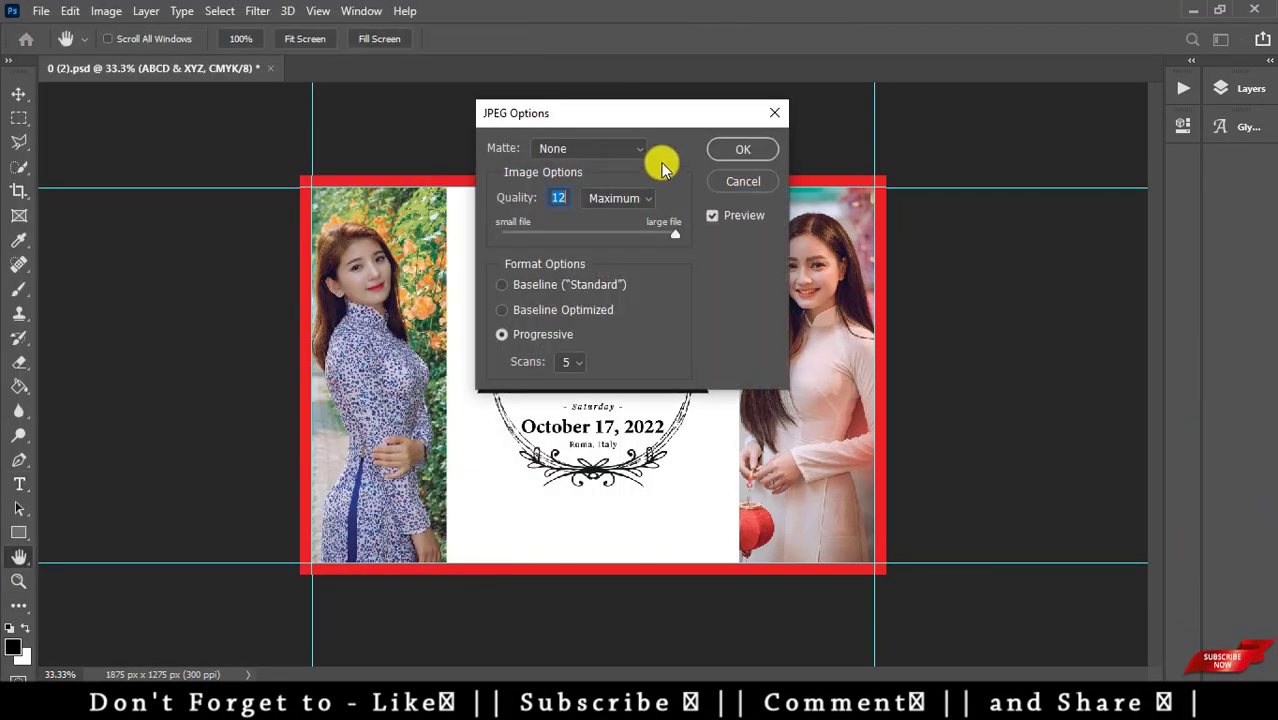
left_click(735, 150)
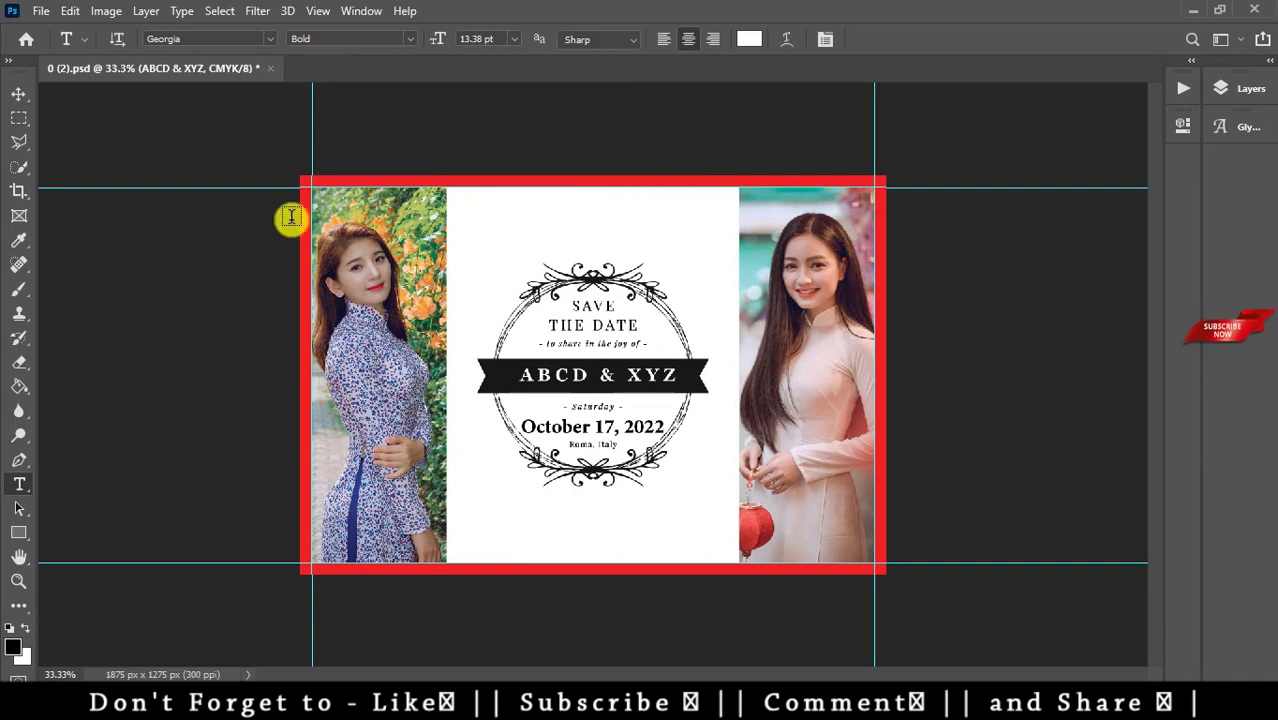
Step: Close the template without saving and dismiss the Home screen
key("ctrl+w")
left_click(648, 272)
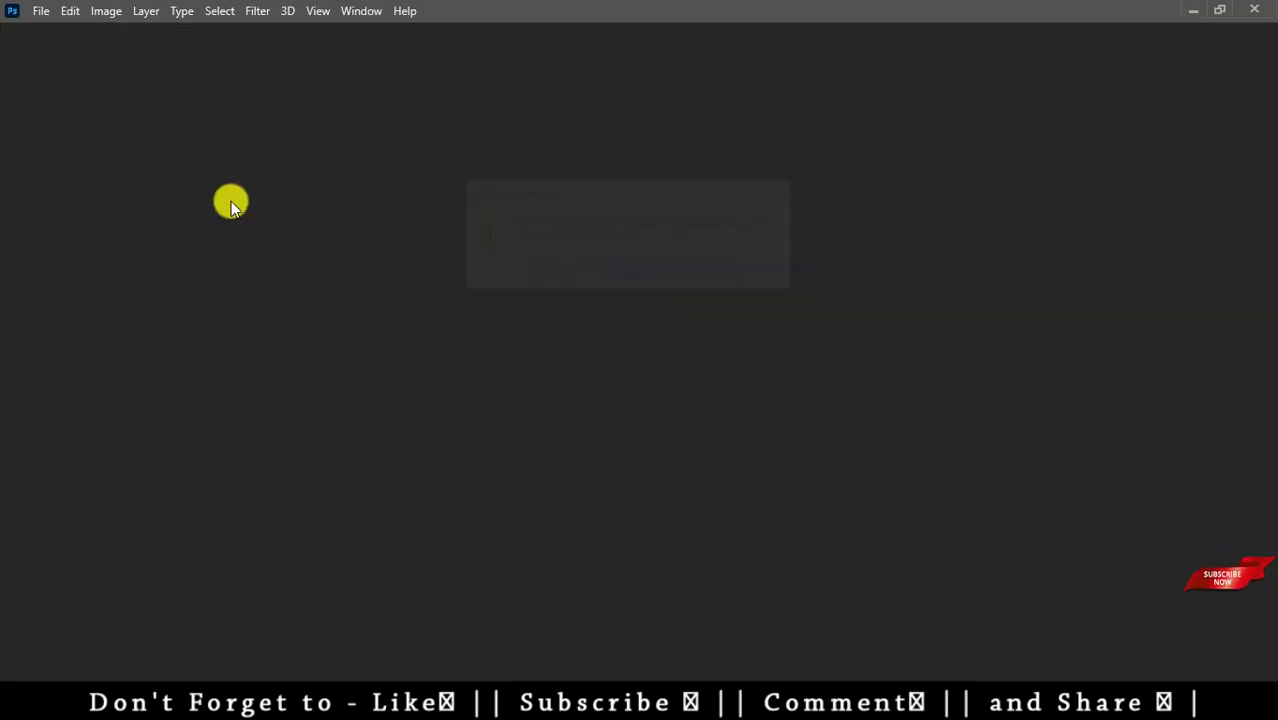
left_click(40, 54)
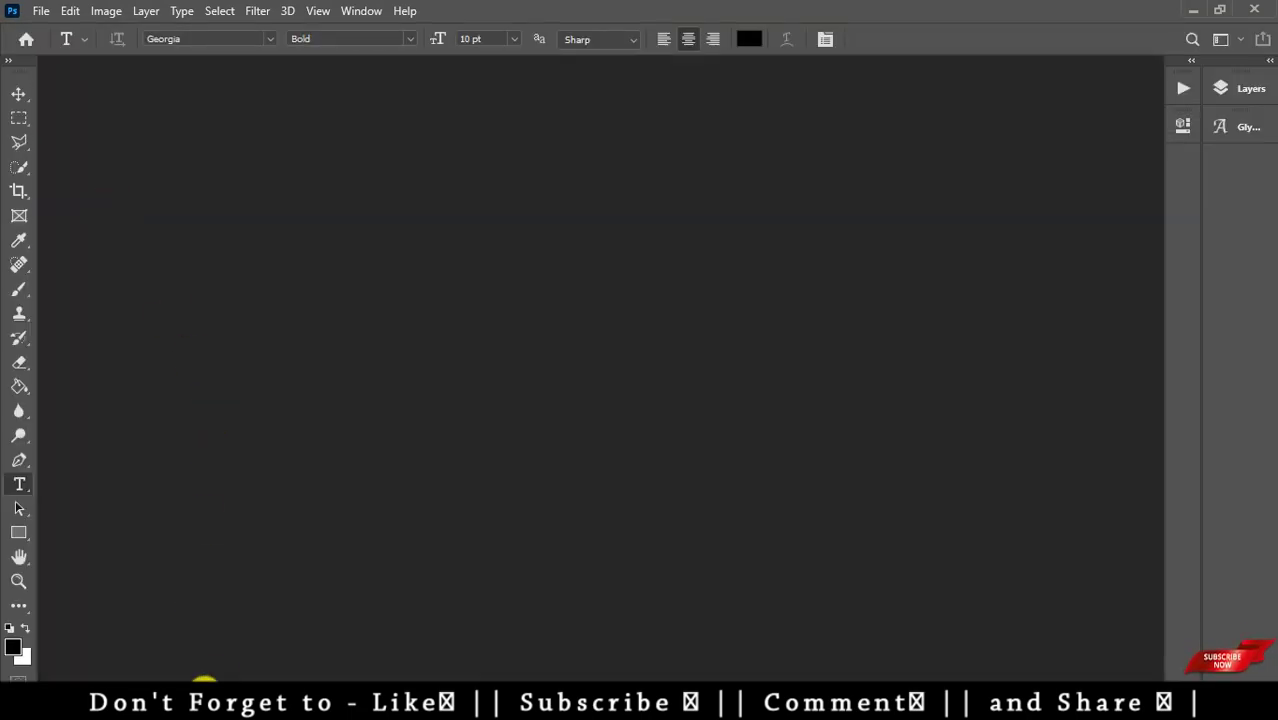
Step: Open the template 0 (4).psd from File Explorer and zoom in to 50%
mouse_move(204, 683)
left_click(137, 612)
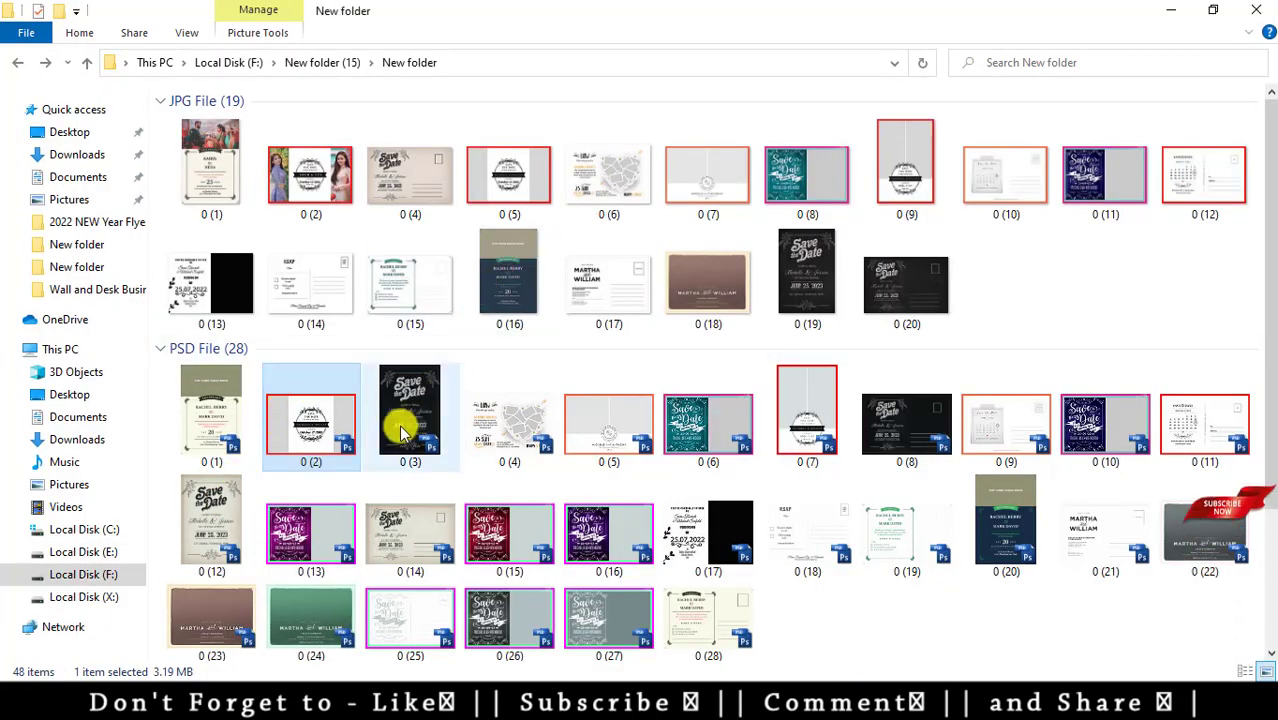
mouse_move(512, 426)
left_mouse_down()
mouse_move(490, 672)
mouse_move(415, 668)
left_mouse_up()
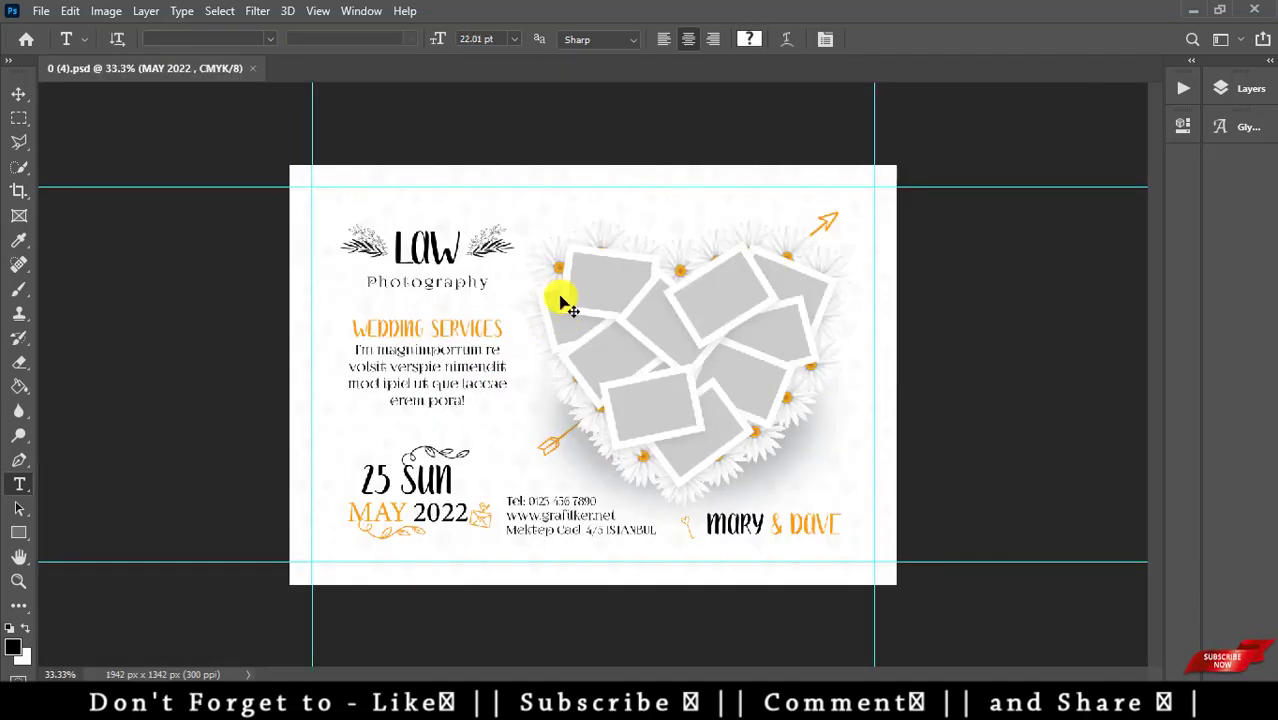
key("ctrl+plus")
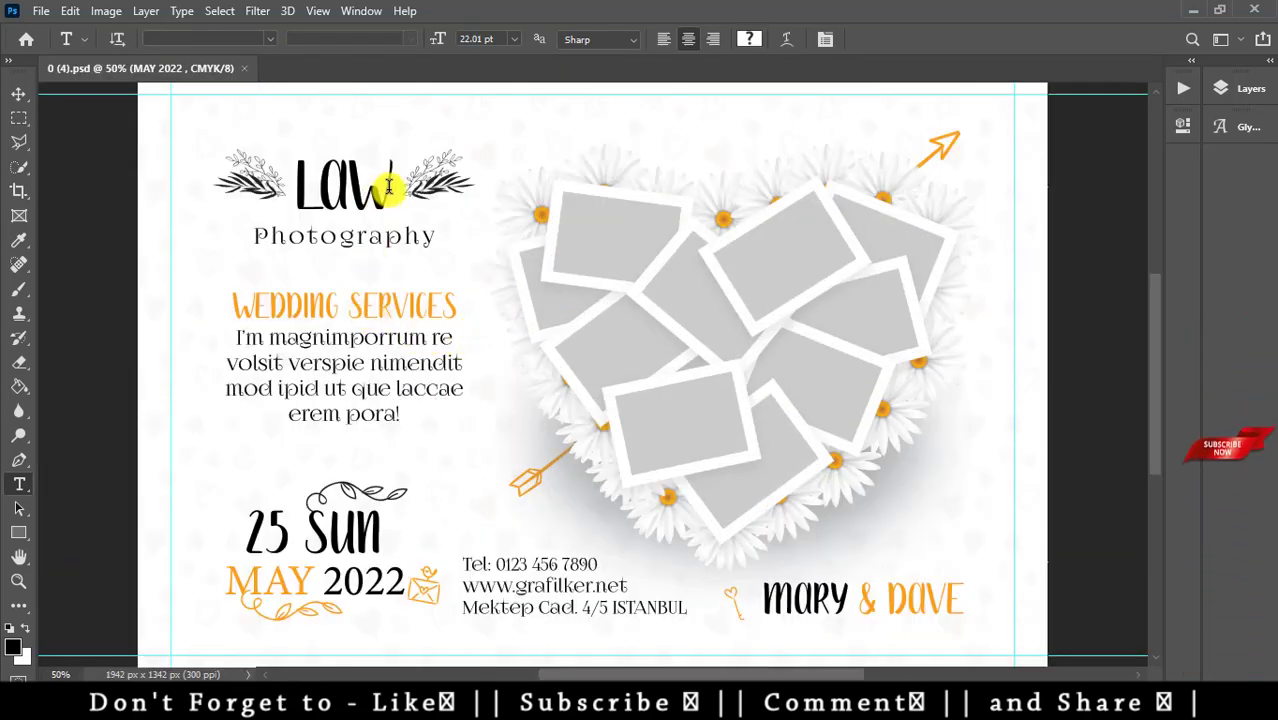
Step: Retype the LAW title as GFX, replacing its missing font
left_click(345, 180)
left_click(772, 343)
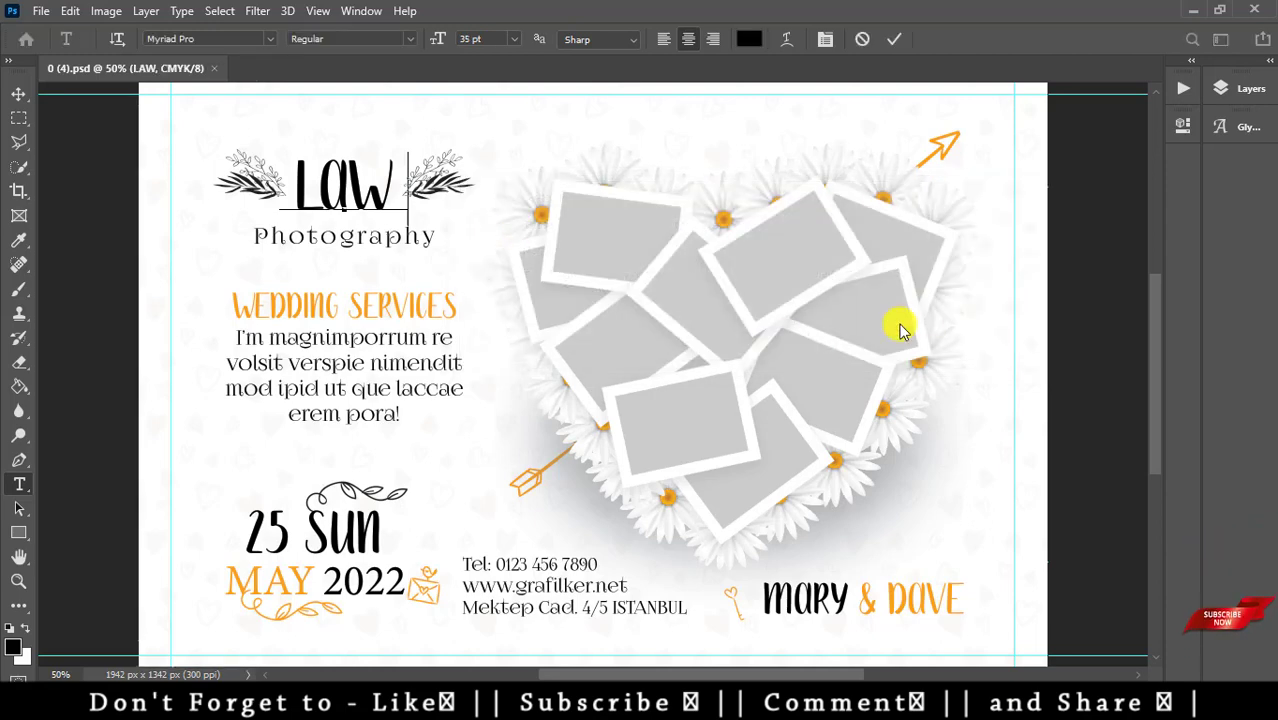
key("BackSpace")
key("BackSpace")
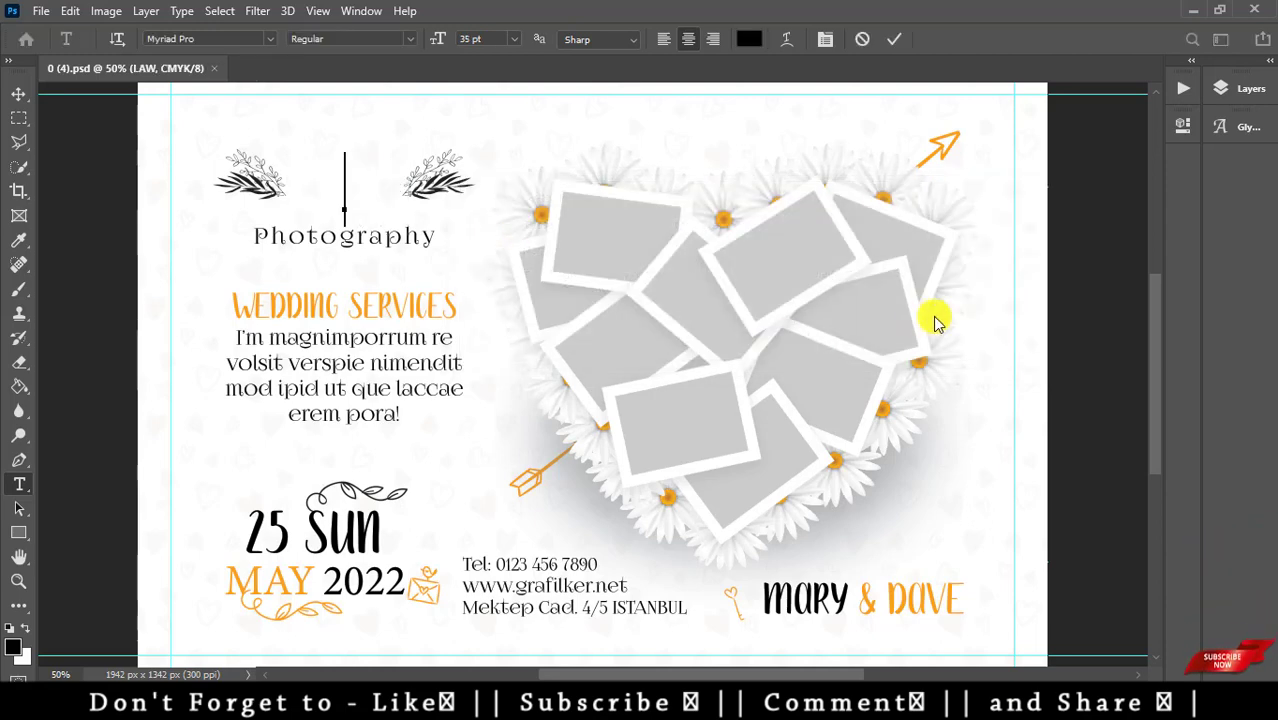
type("GFX")
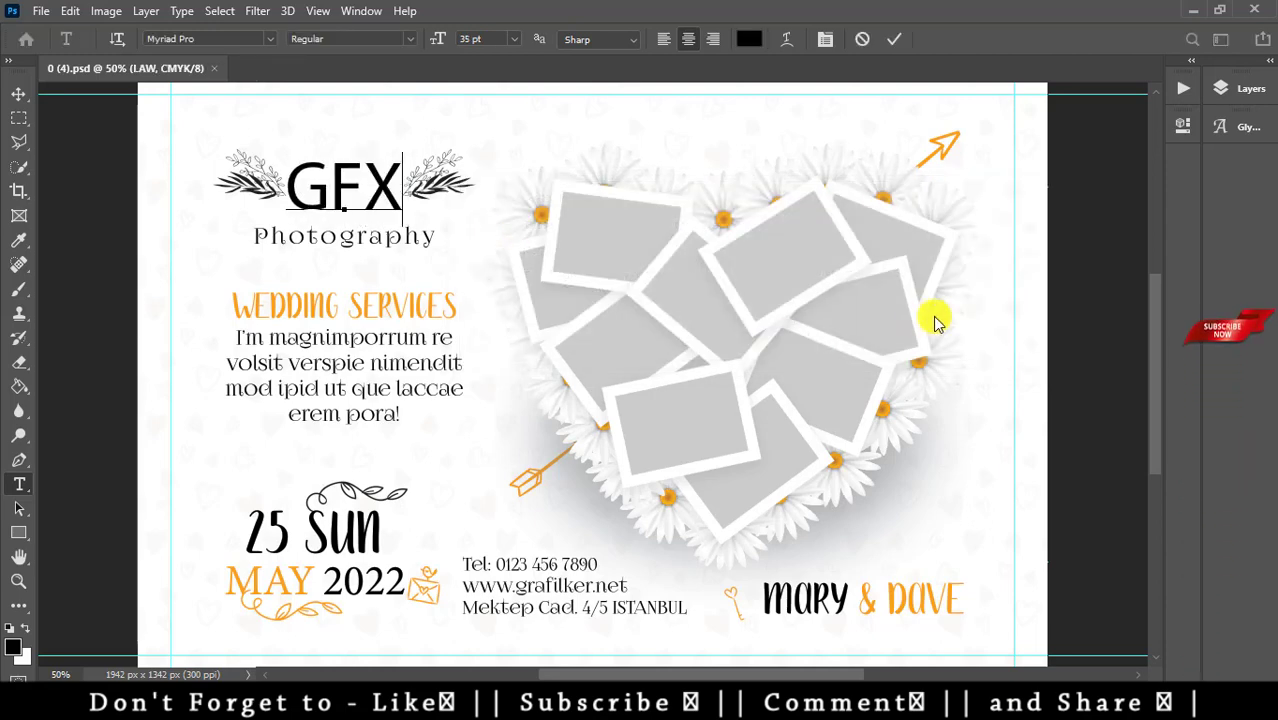
key("ctrl+Return")
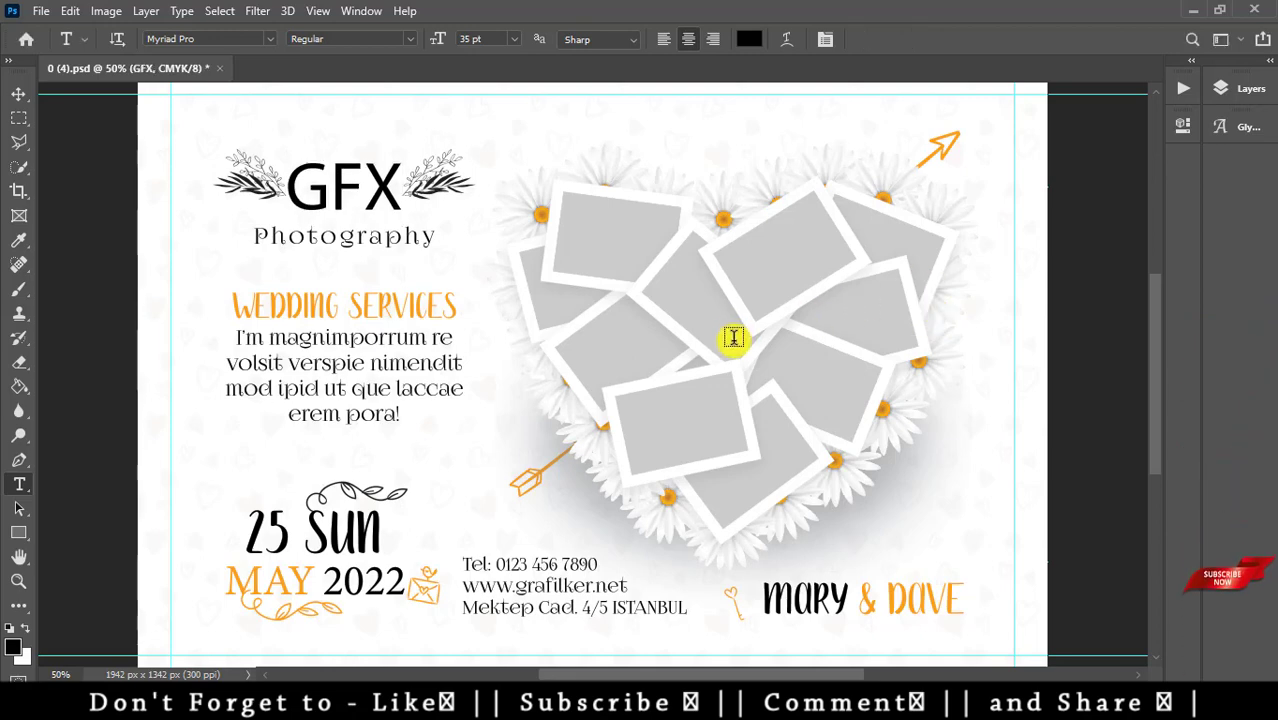
key("v")
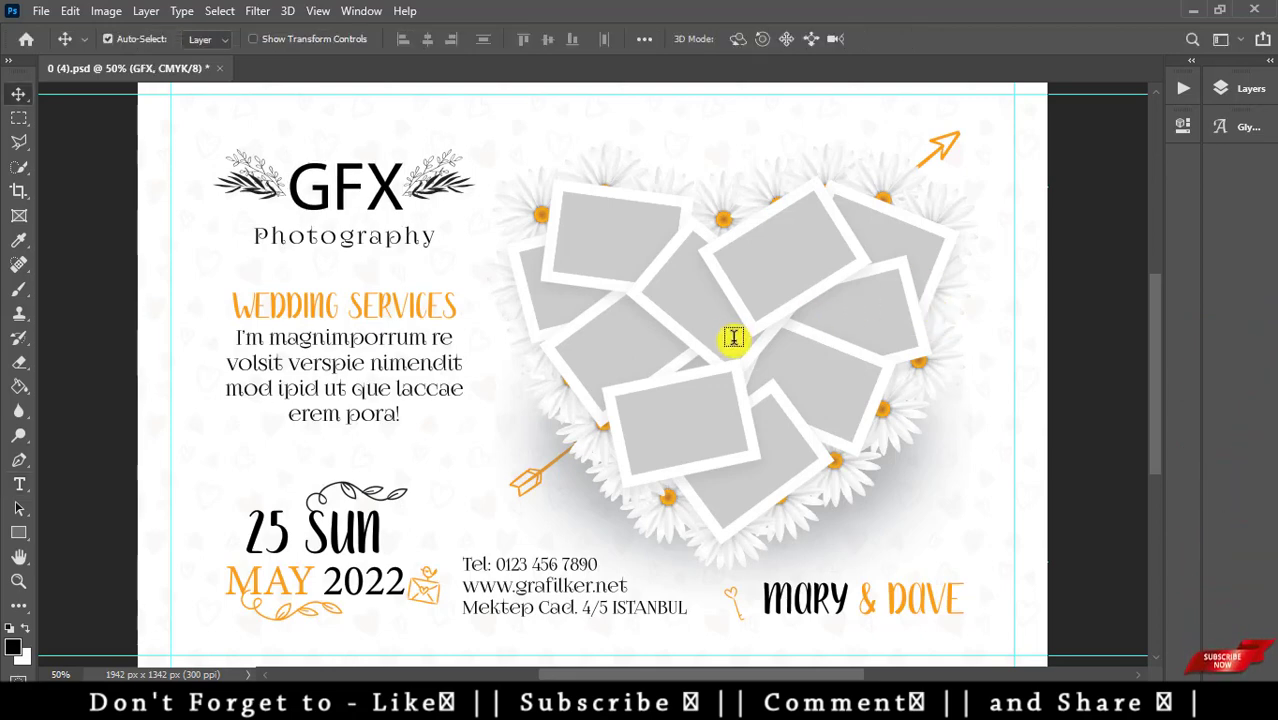
scroll(440, 360, "down", 1)
scroll(428, 328, "down", 1)
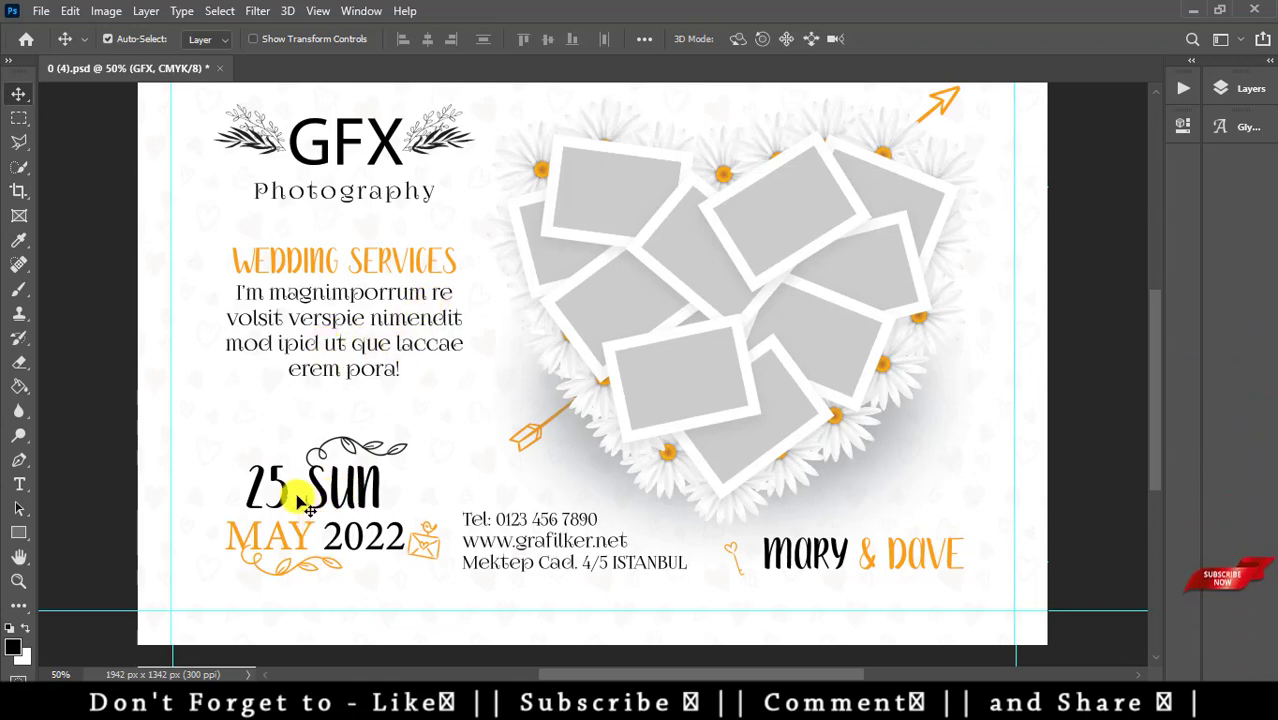
key("t")
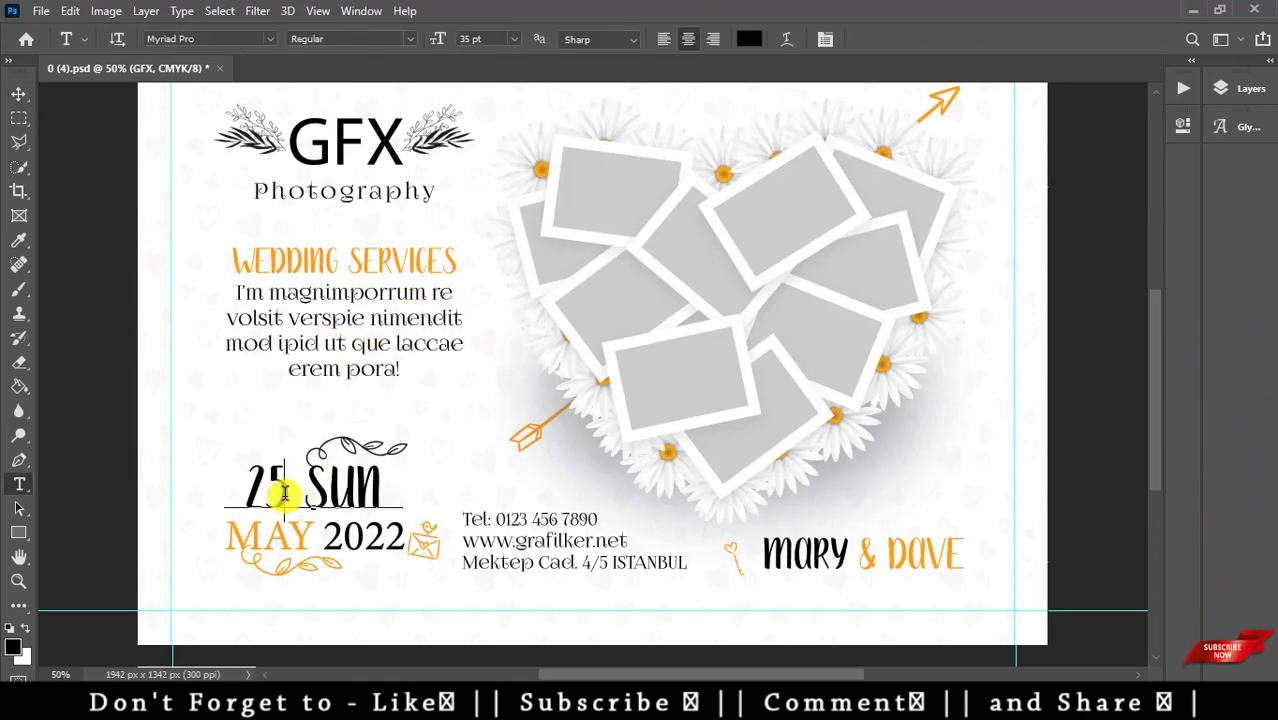
left_click(284, 492)
left_click(765, 346)
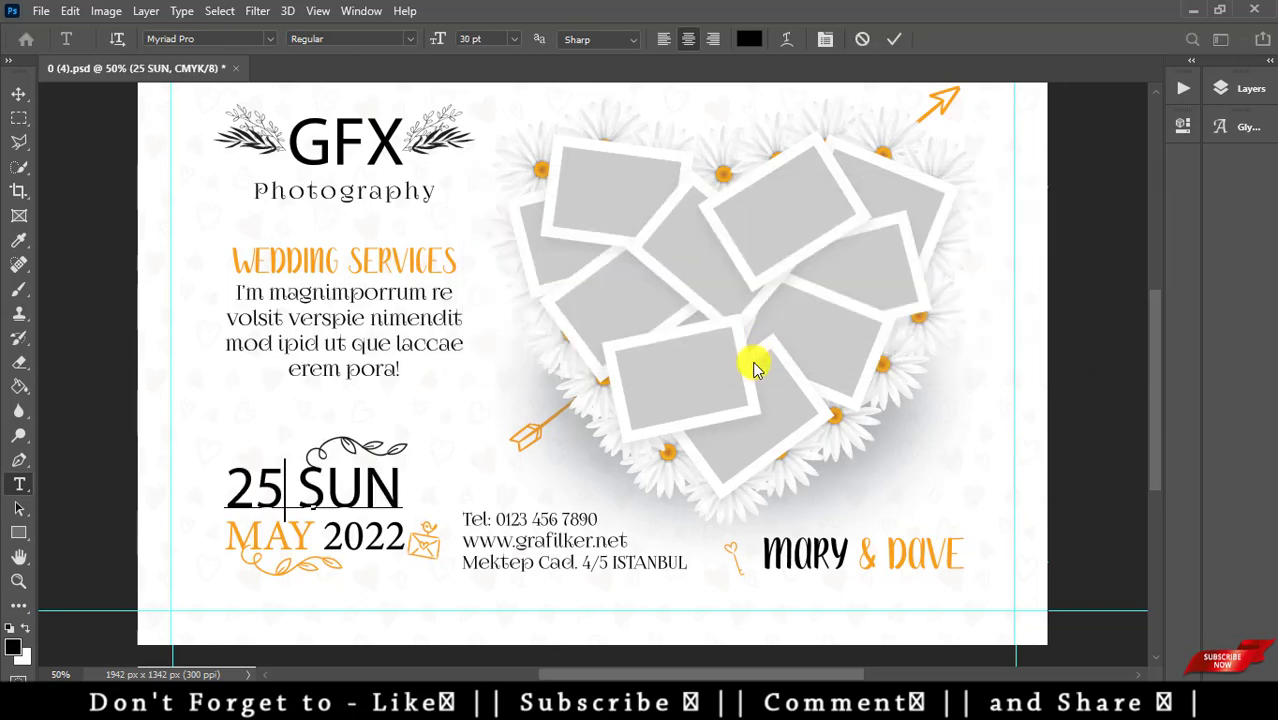
key("ctrl+Return")
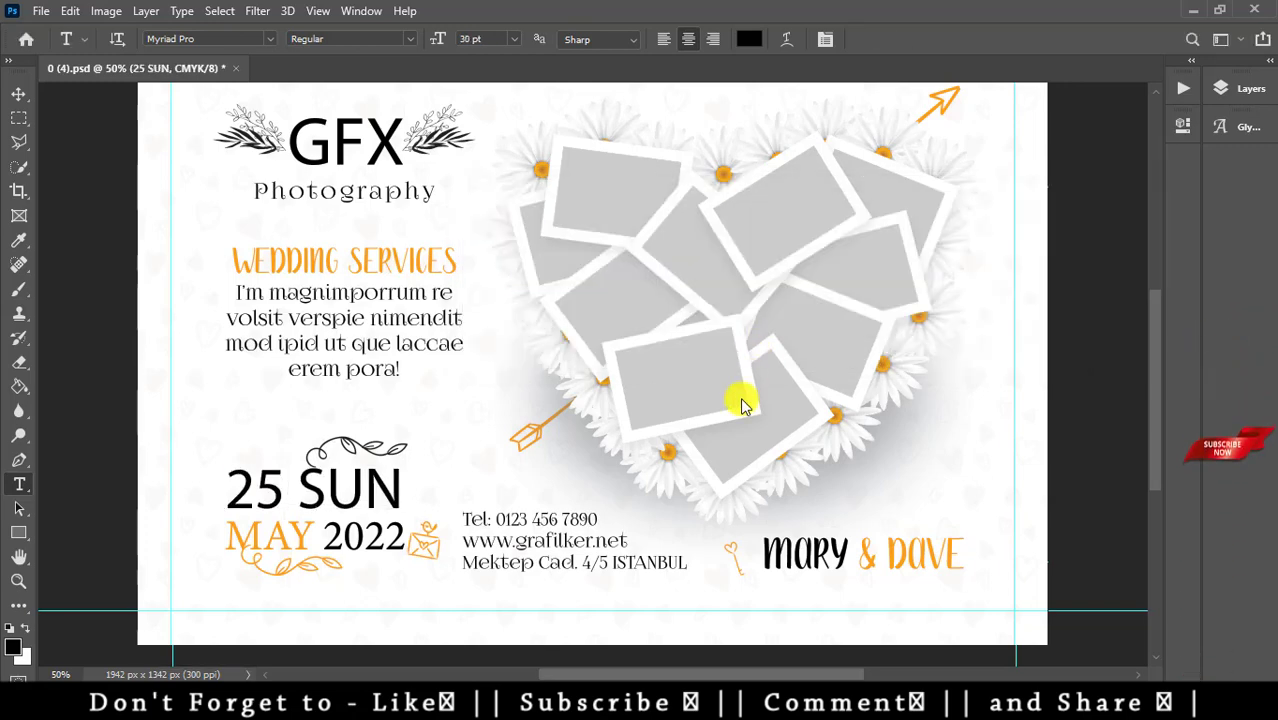
key("ctrl+z")
scroll(420, 490, "down", 1)
scroll(370, 458, "down", 1)
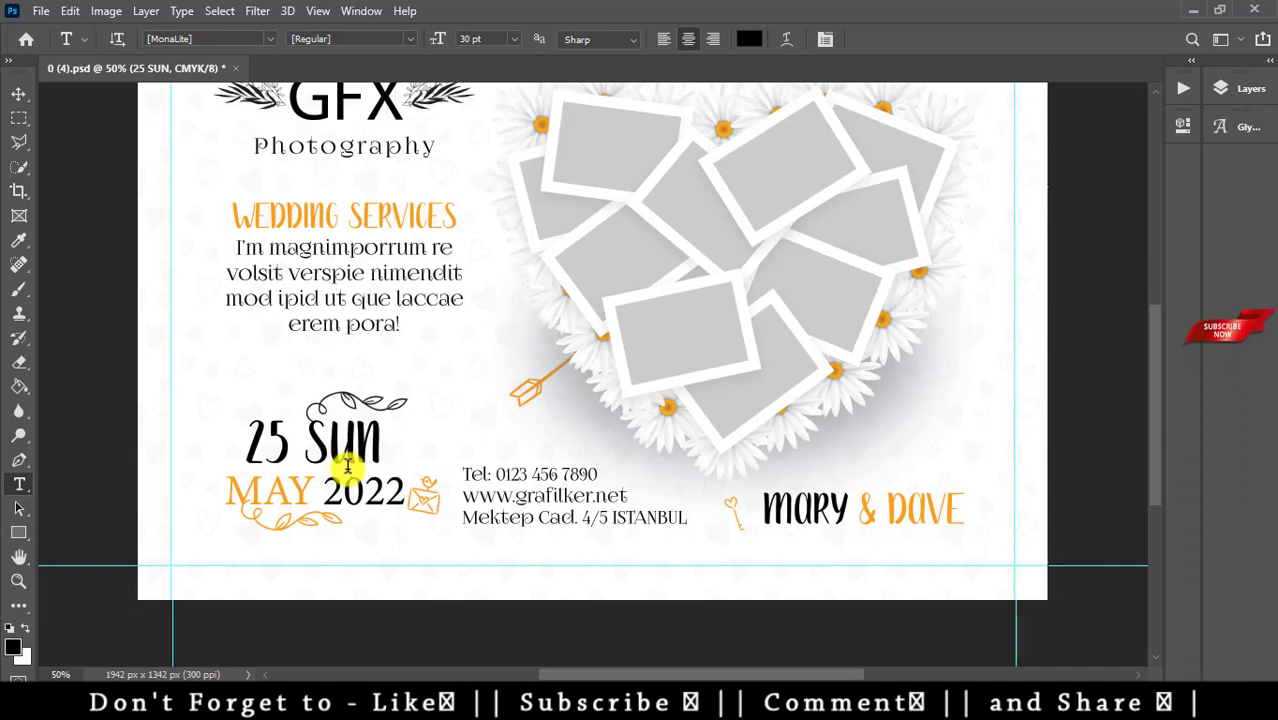
scroll(470, 450, "down", 1)
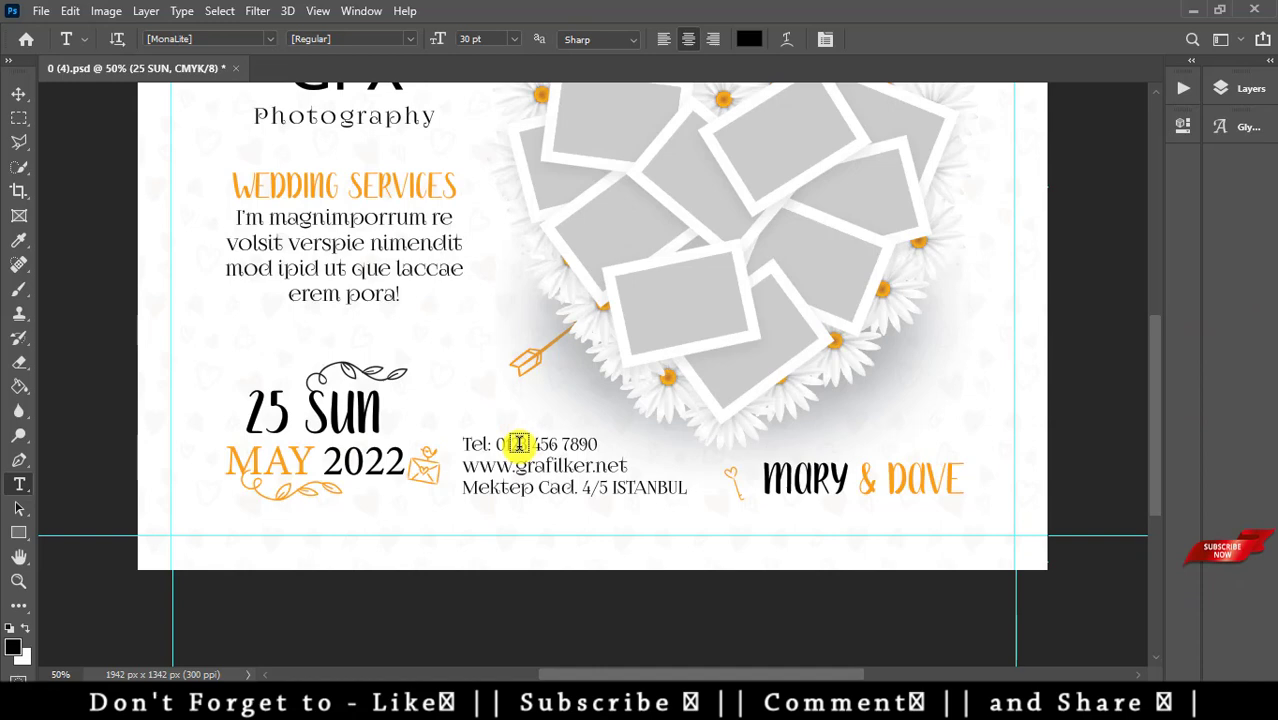
Step: Replace the Tel line's phone number, accepting the missing-font replacement
left_click(597, 441)
left_click(760, 346)
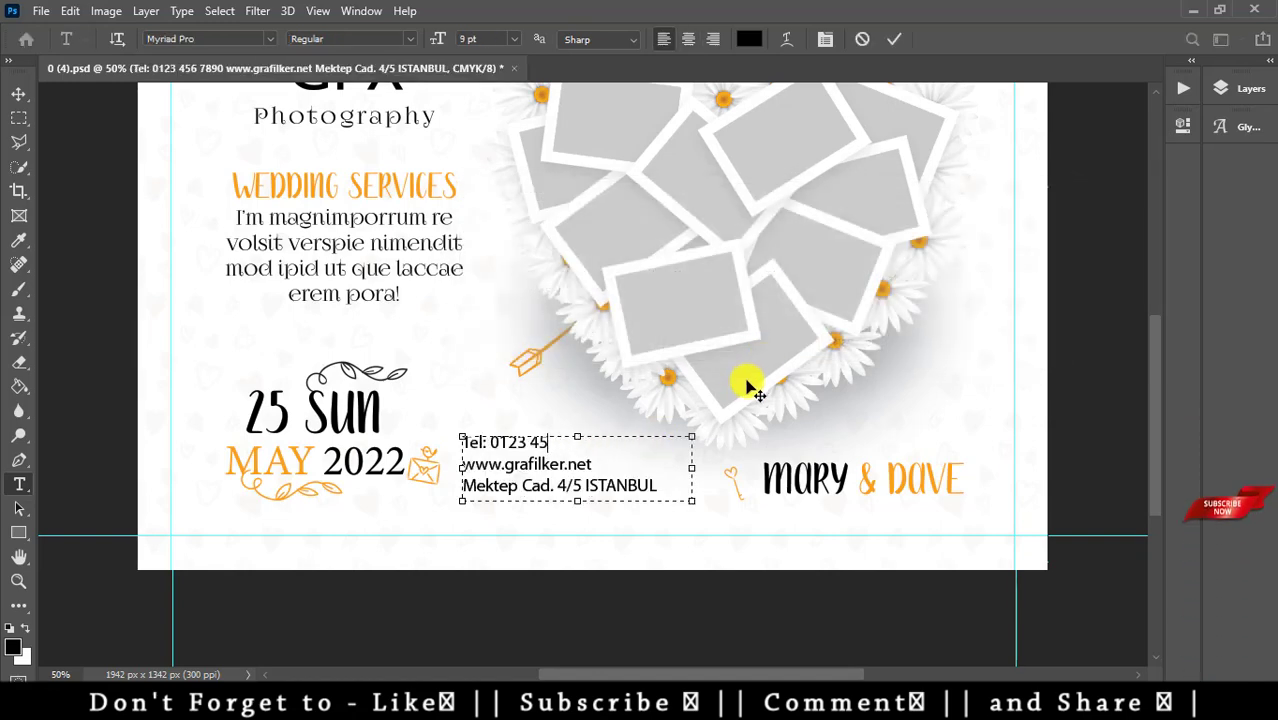
key("BackSpace")
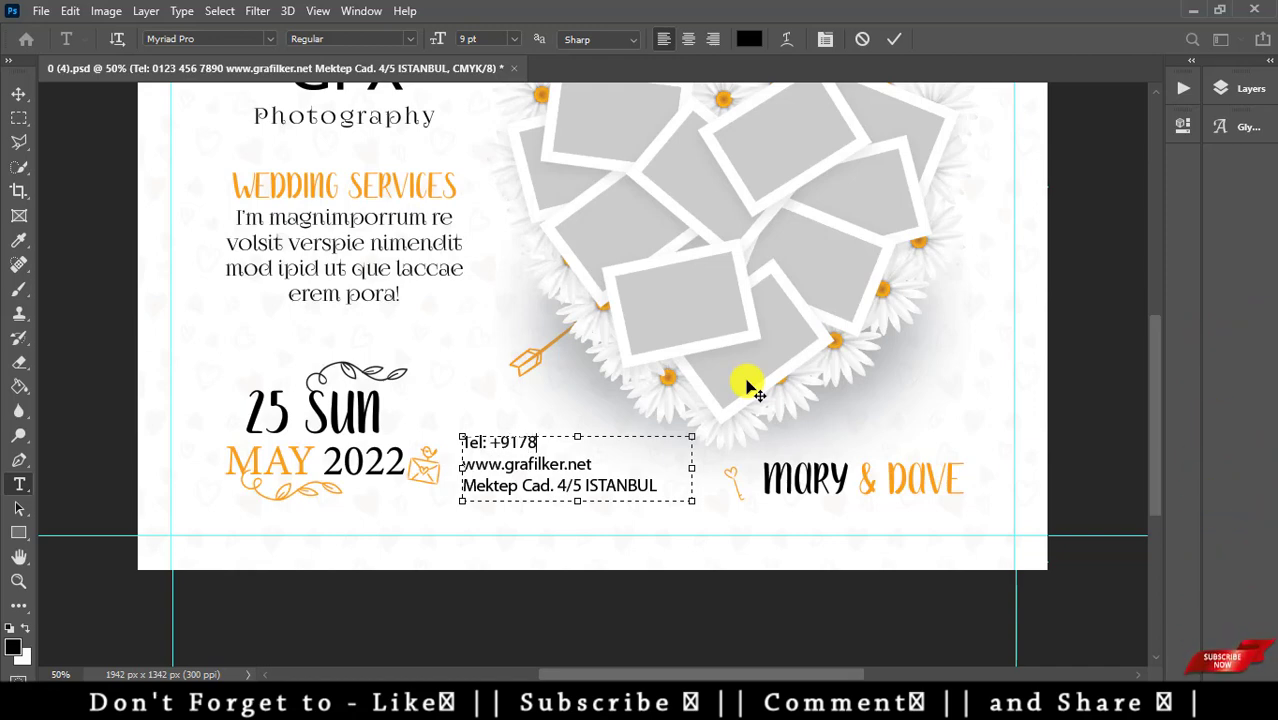
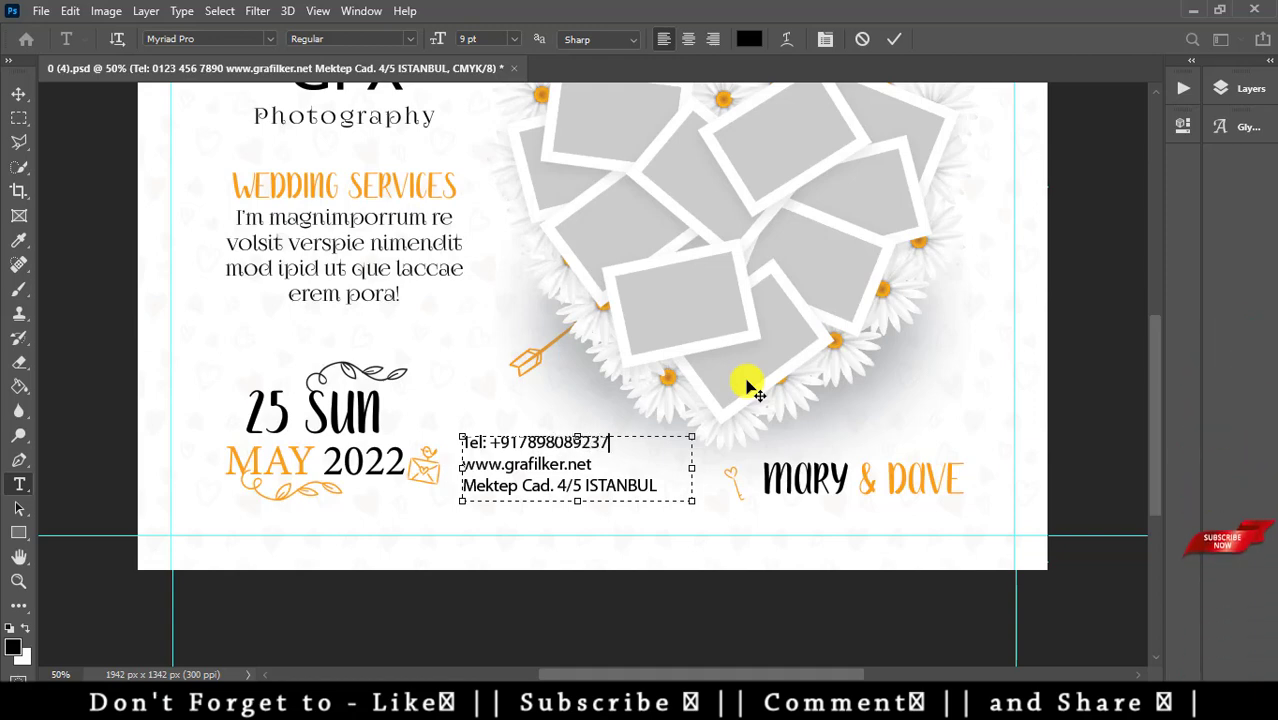
left_click(750, 385)
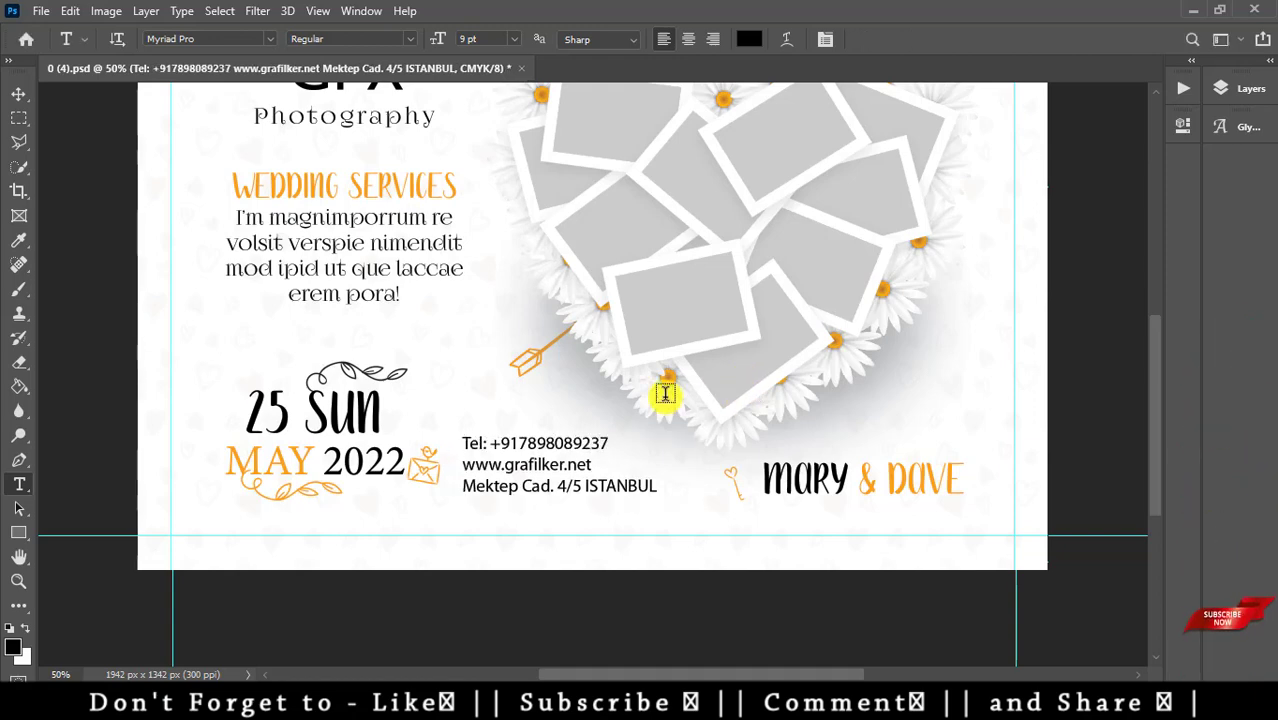
left_click(590, 464)
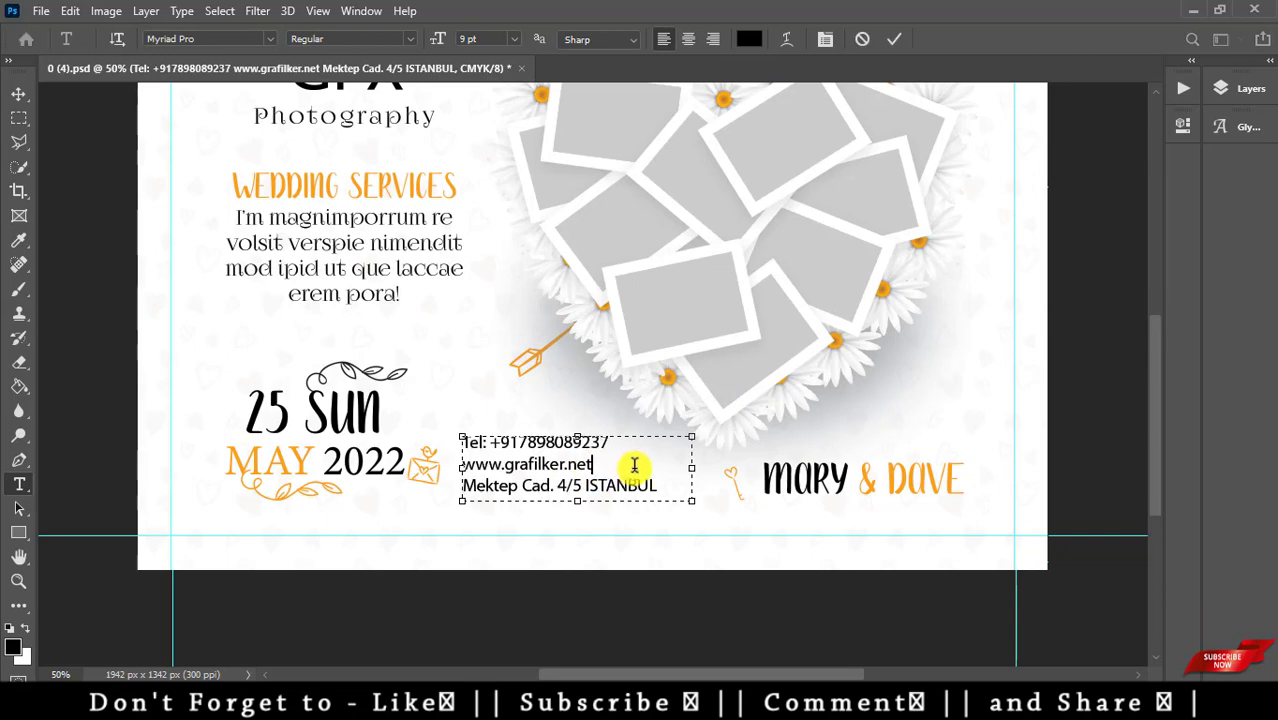
key("BackSpace")
key("BackSpace")
key("BackSpace")
key("BackSpace")
key("BackSpace")
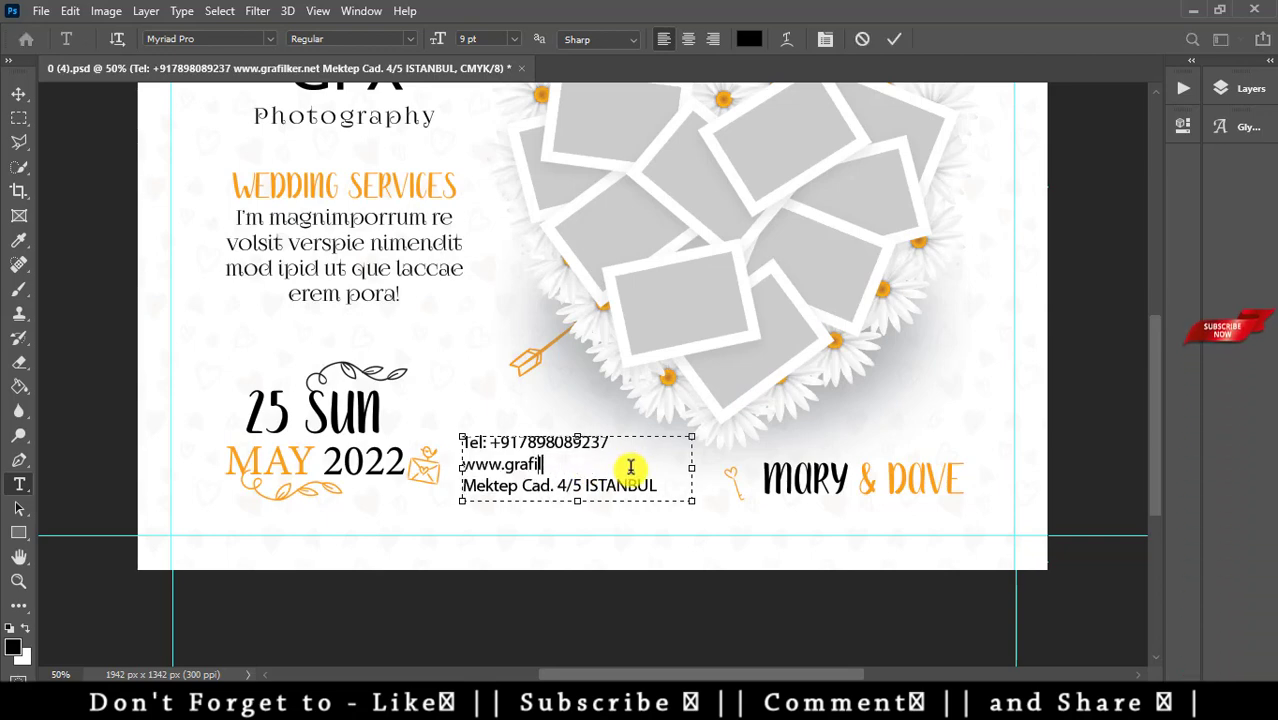
key("BackSpace")
key("BackSpace")
key("BackSpace")
key("BackSpace")
type("Freefx4u")
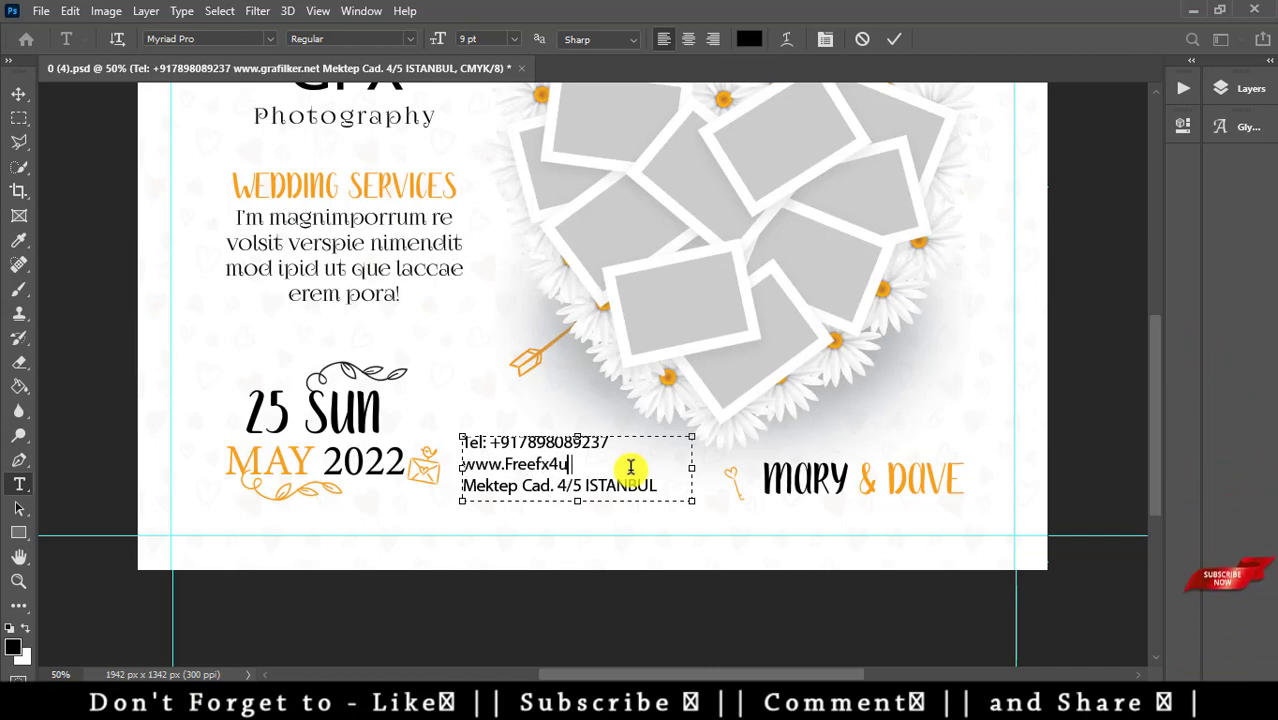
type(".com")
key("ctrl+Return")
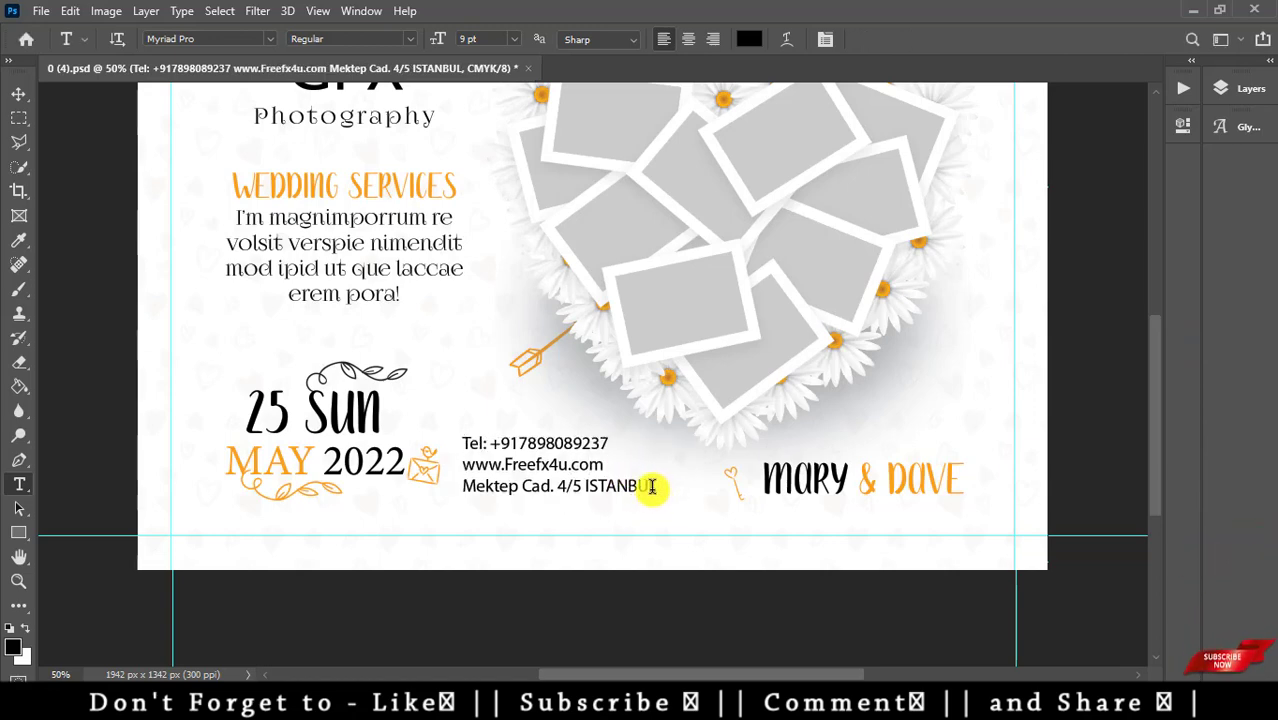
left_click(651, 487)
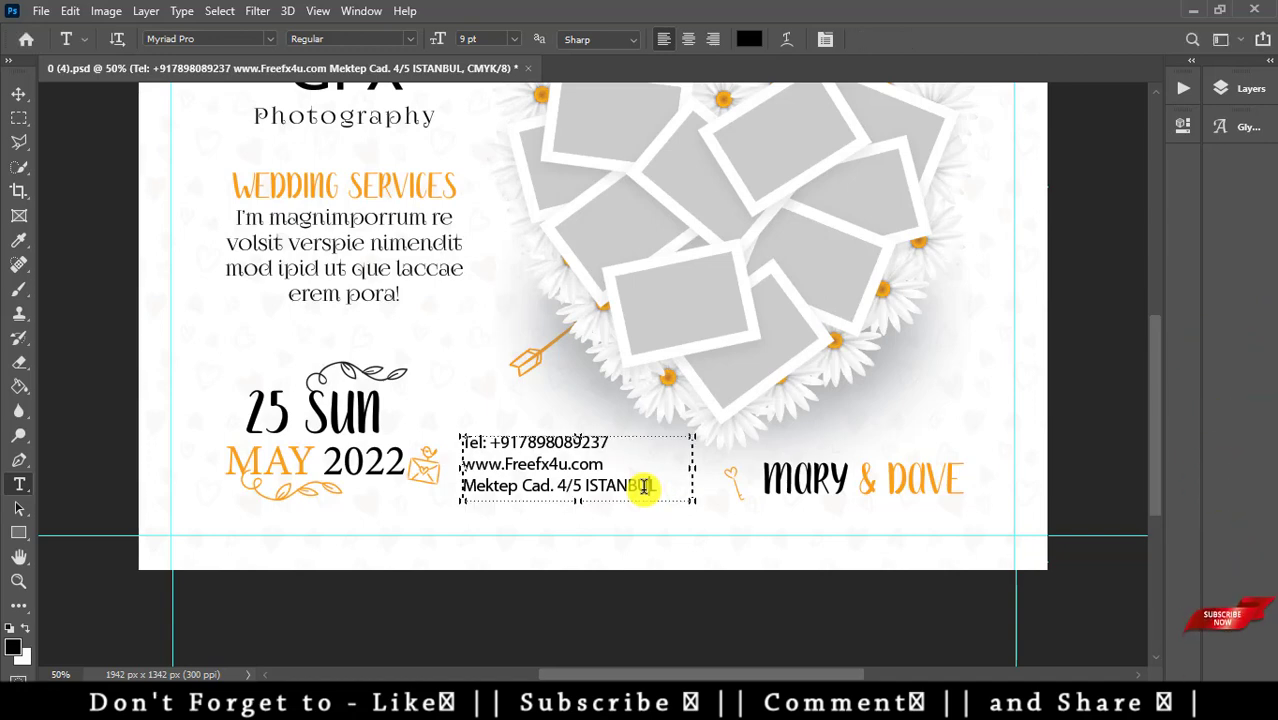
key("ctrl+Return")
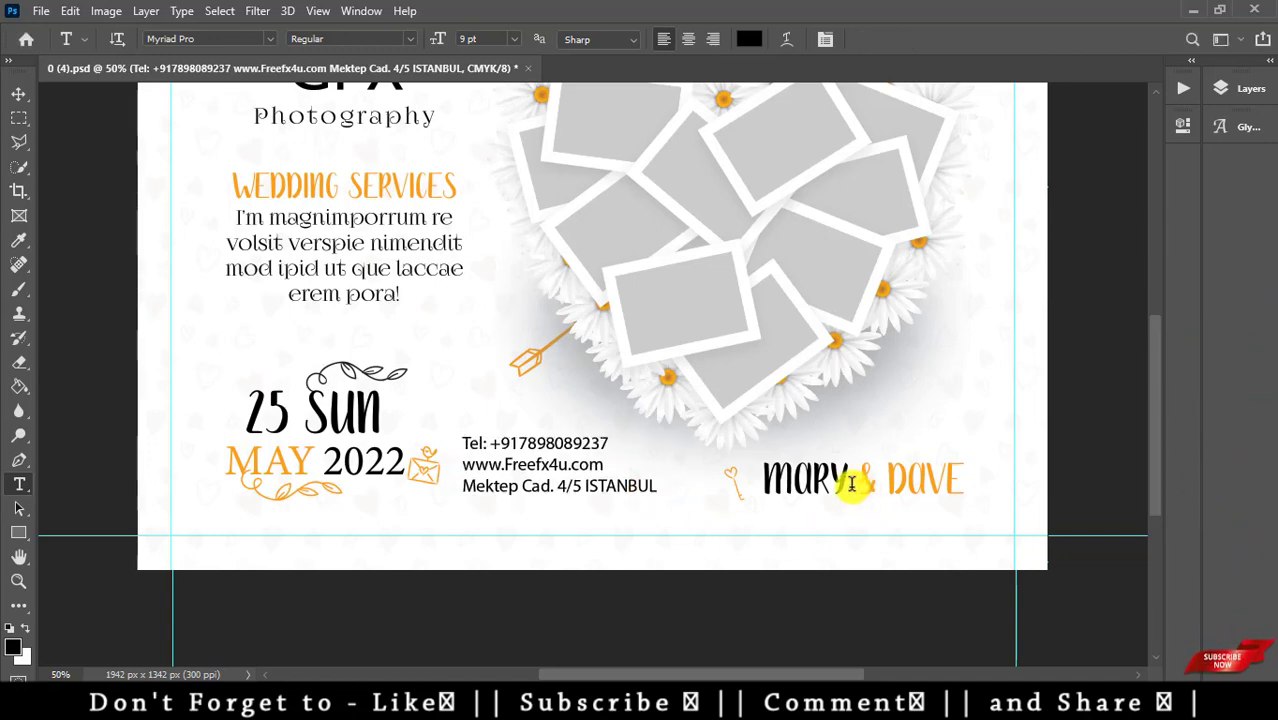
scroll(851, 484, "up", 1)
scroll(860, 500, "up", 1)
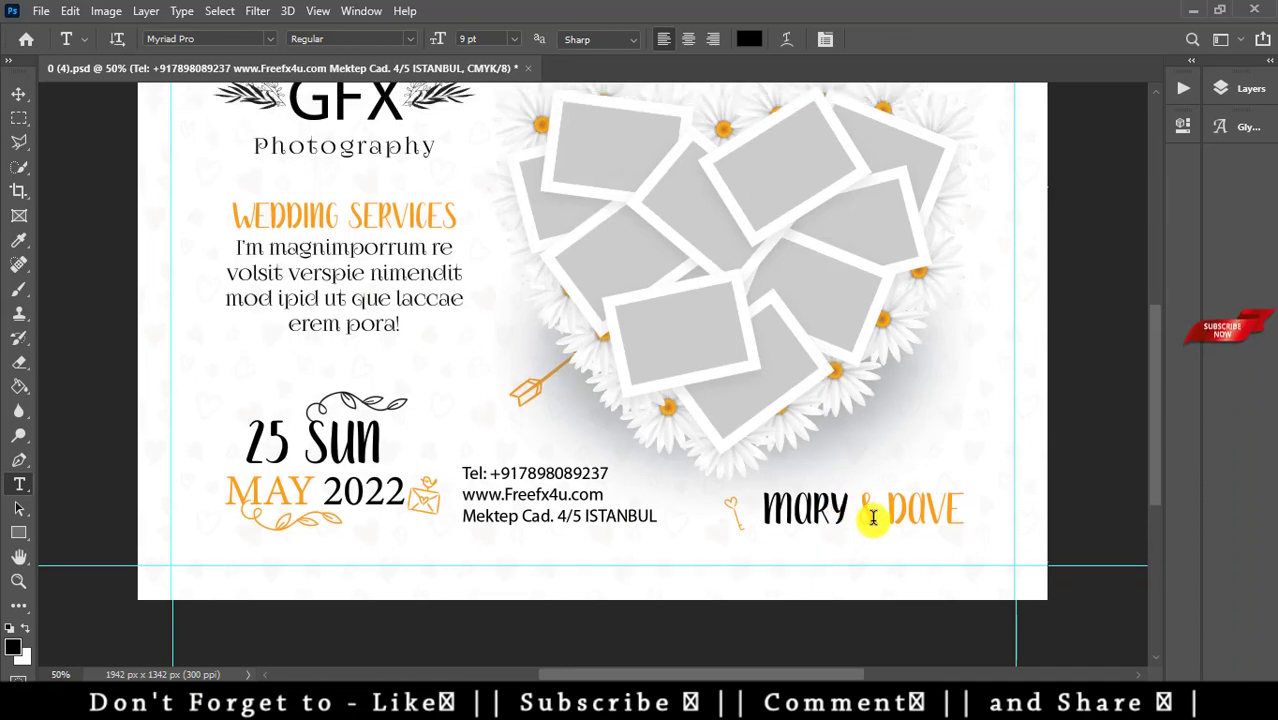
Step: Replace MARY with Rahul in the names text, accepting the missing-font replacement
scroll(873, 517, "up", 1)
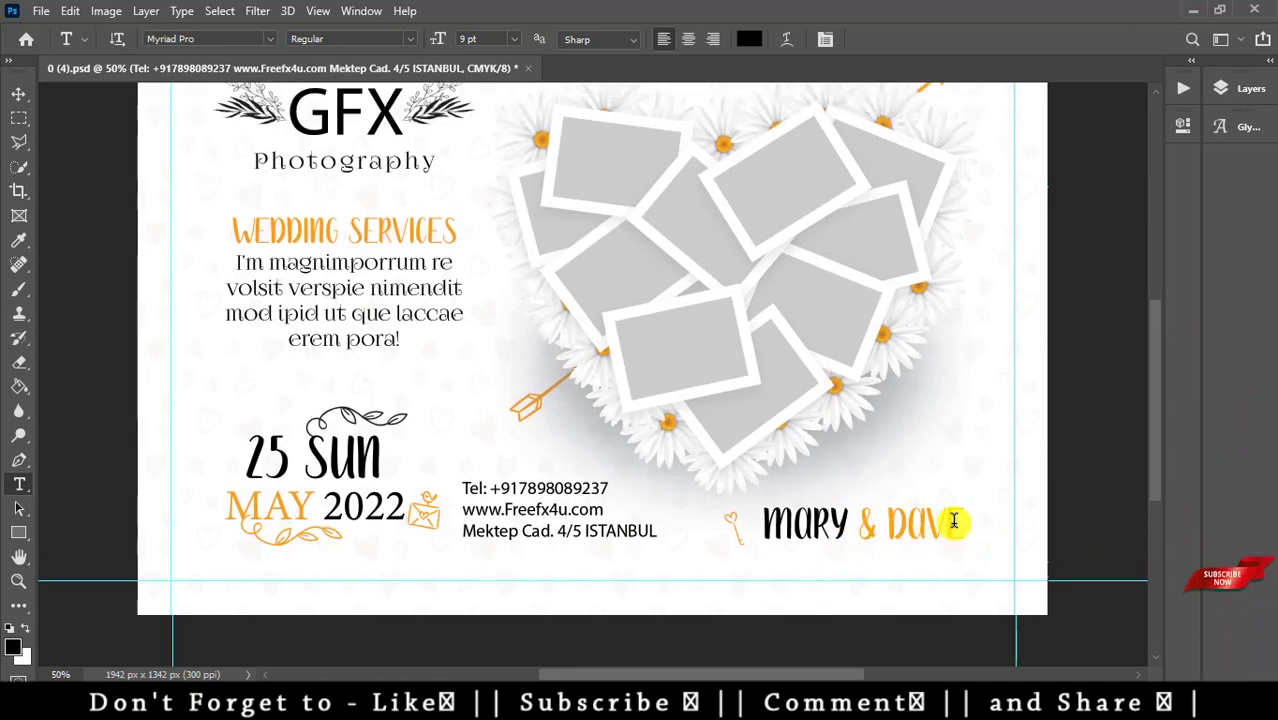
left_click(953, 520)
left_click(768, 345)
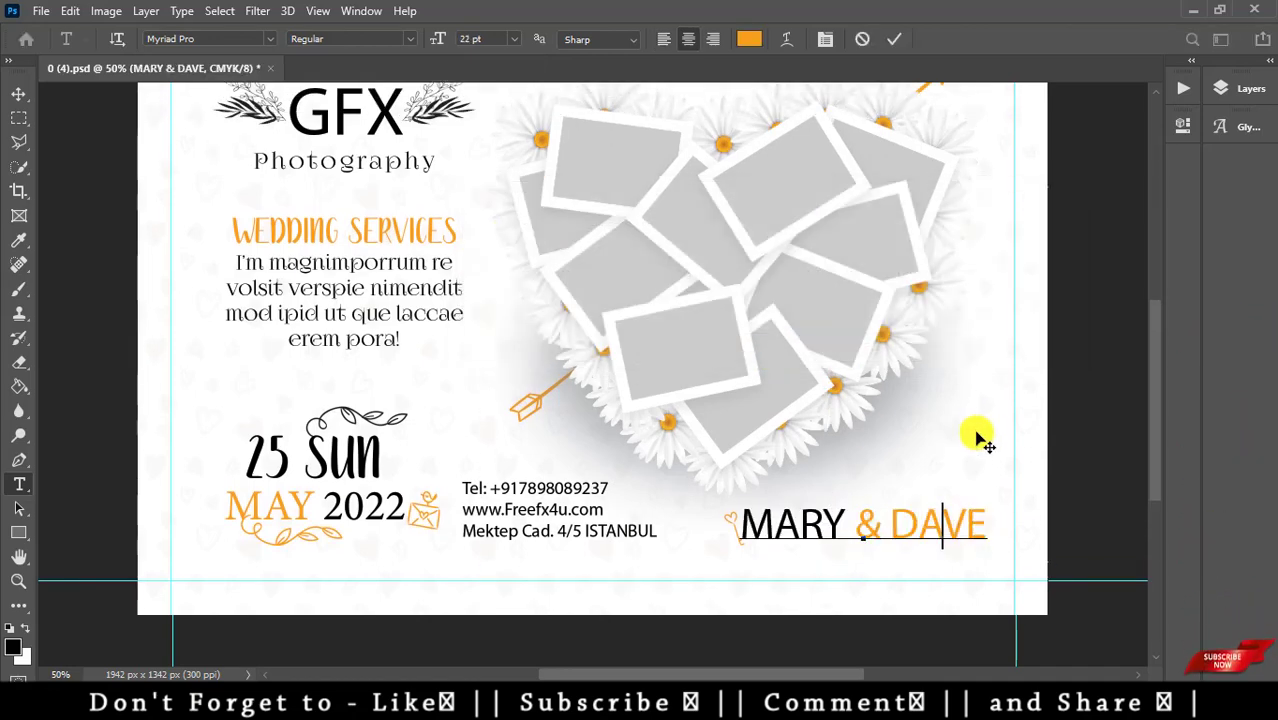
key("Left")
key("Left")
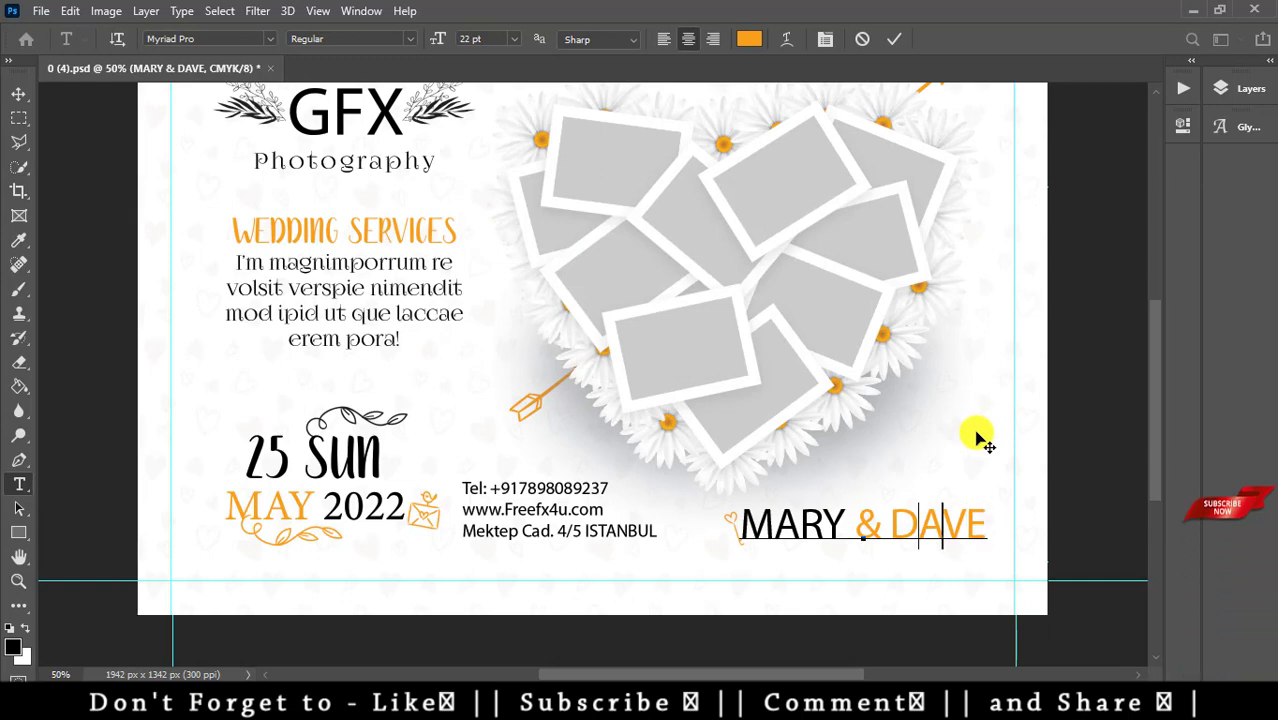
key("Left")
key("Left")
key("Left")
key("Left")
key("Left")
key("Right")
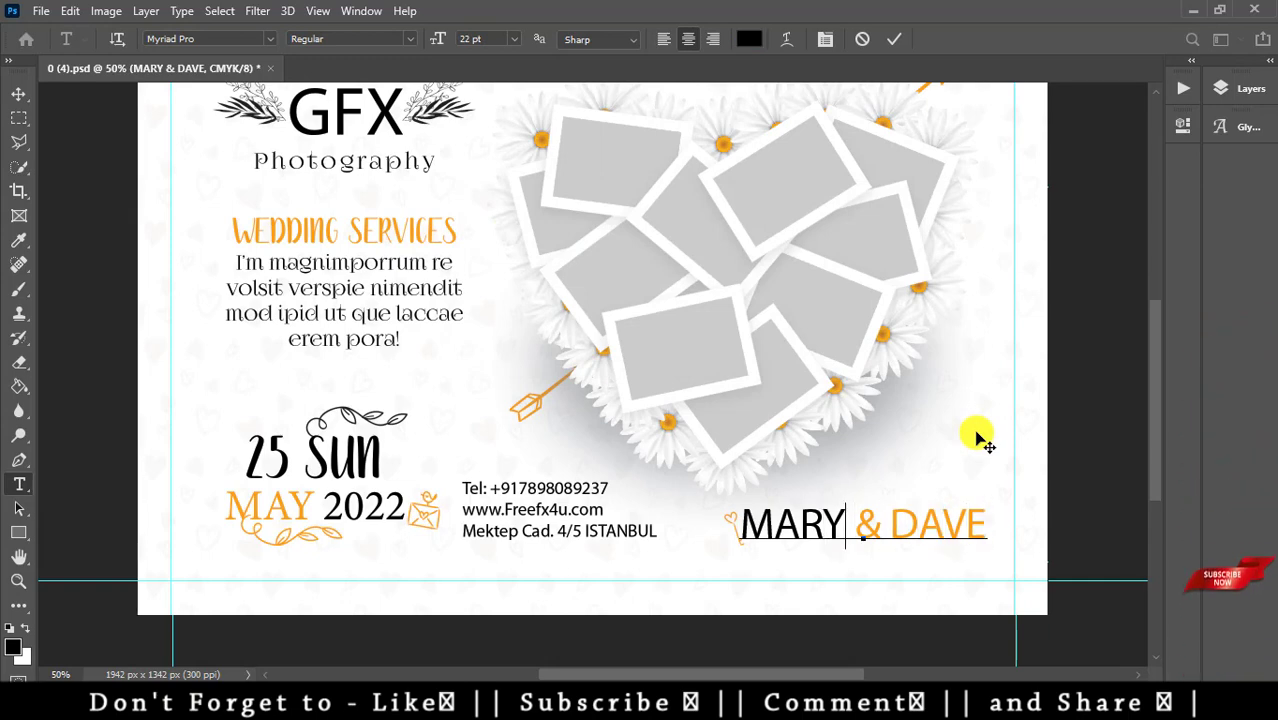
key("BackSpace")
key("BackSpace")
key("BackSpace")
key("BackSpace")
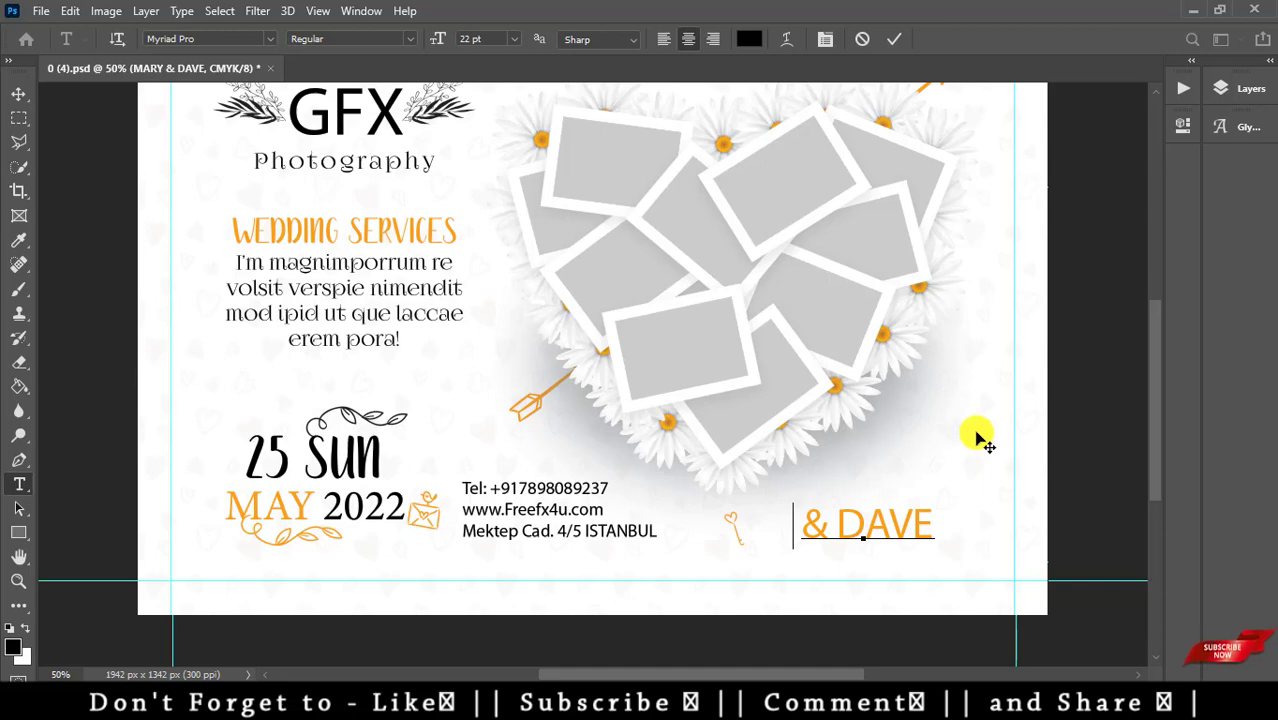
type("Rah ")
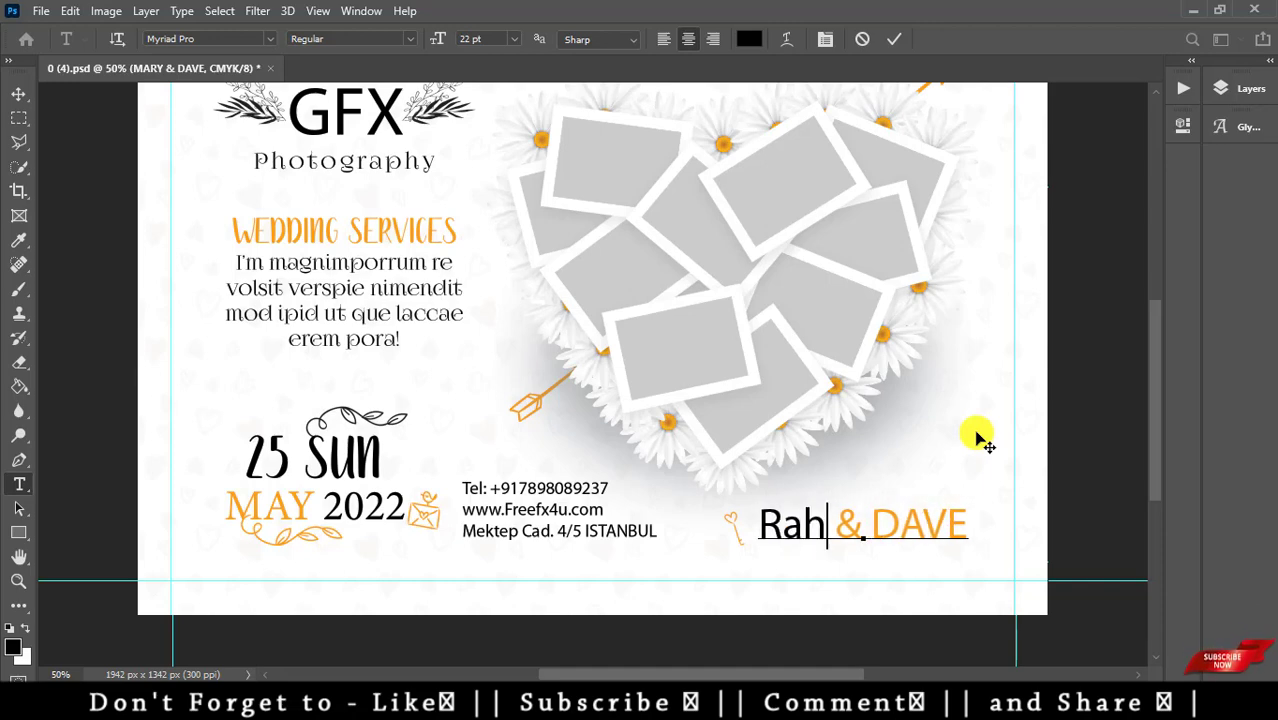
type("ul")
Step: Replace DAVE with Neha and commit the names
key("Right")
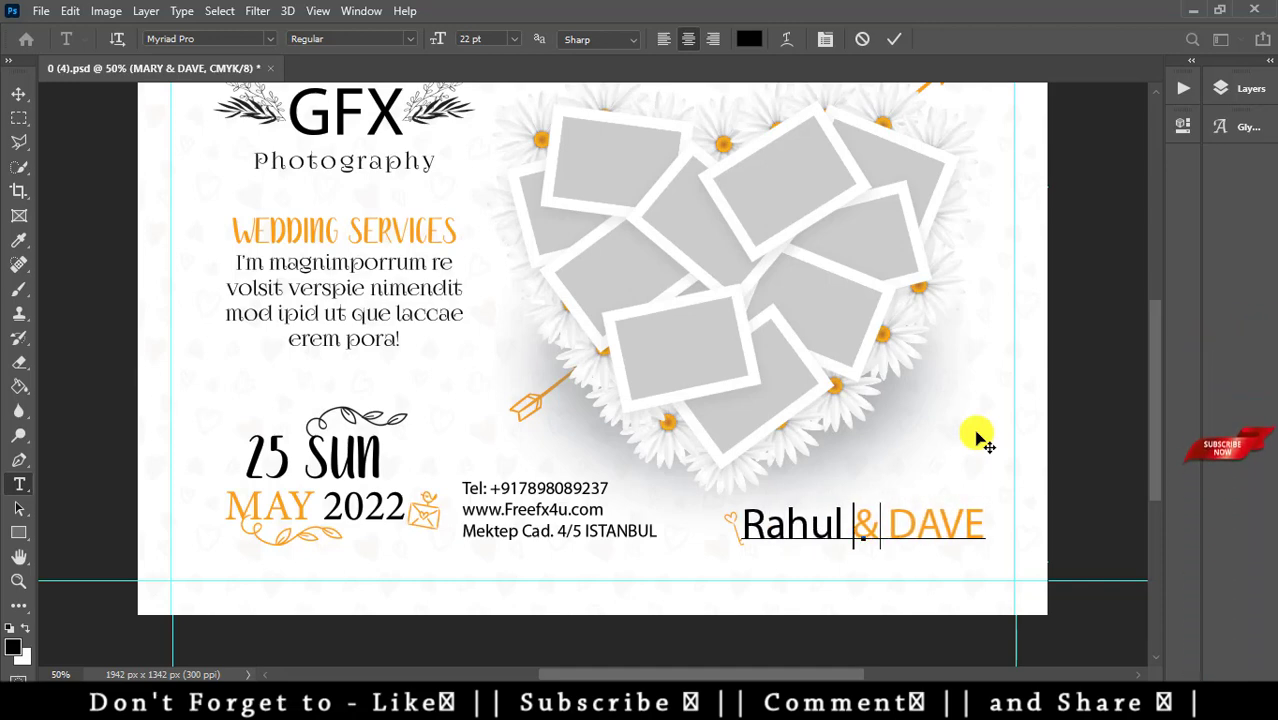
key("Right")
key("Right")
key("Right")
key("Right")
key("Right")
key("Right")
key("BackSpace")
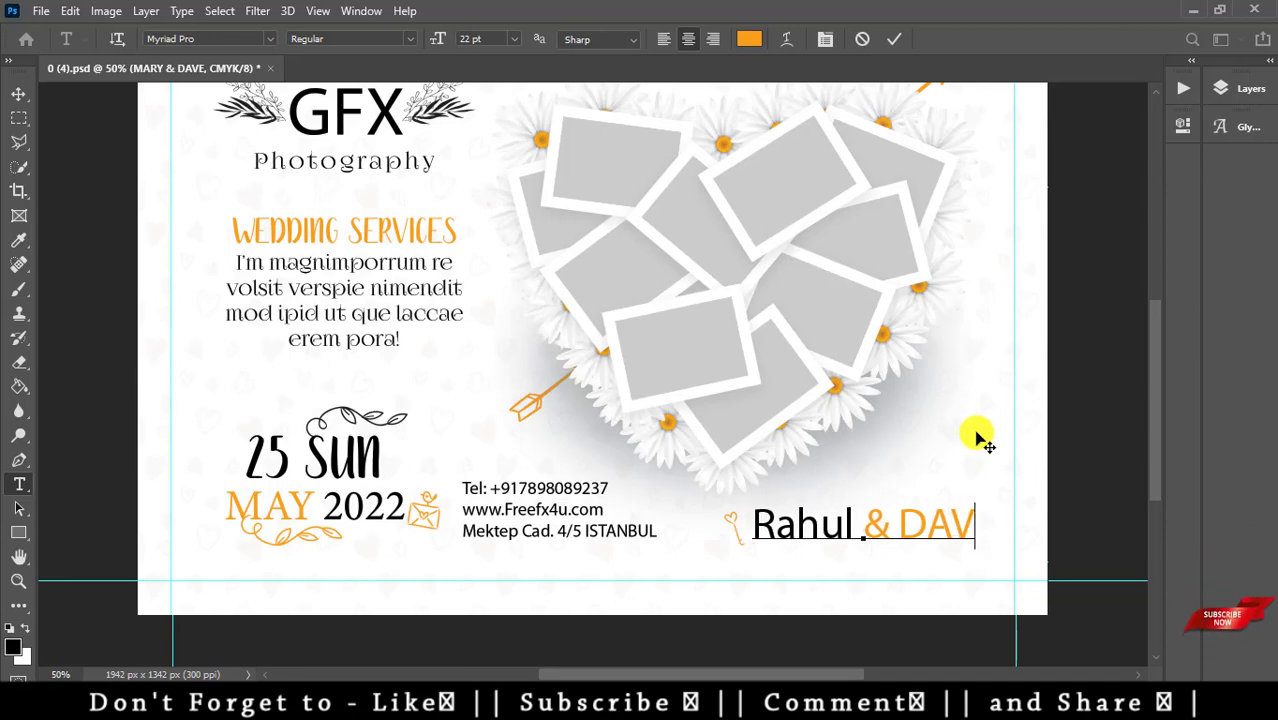
key("BackSpace")
key("BackSpace")
key("BackSpace")
type("N")
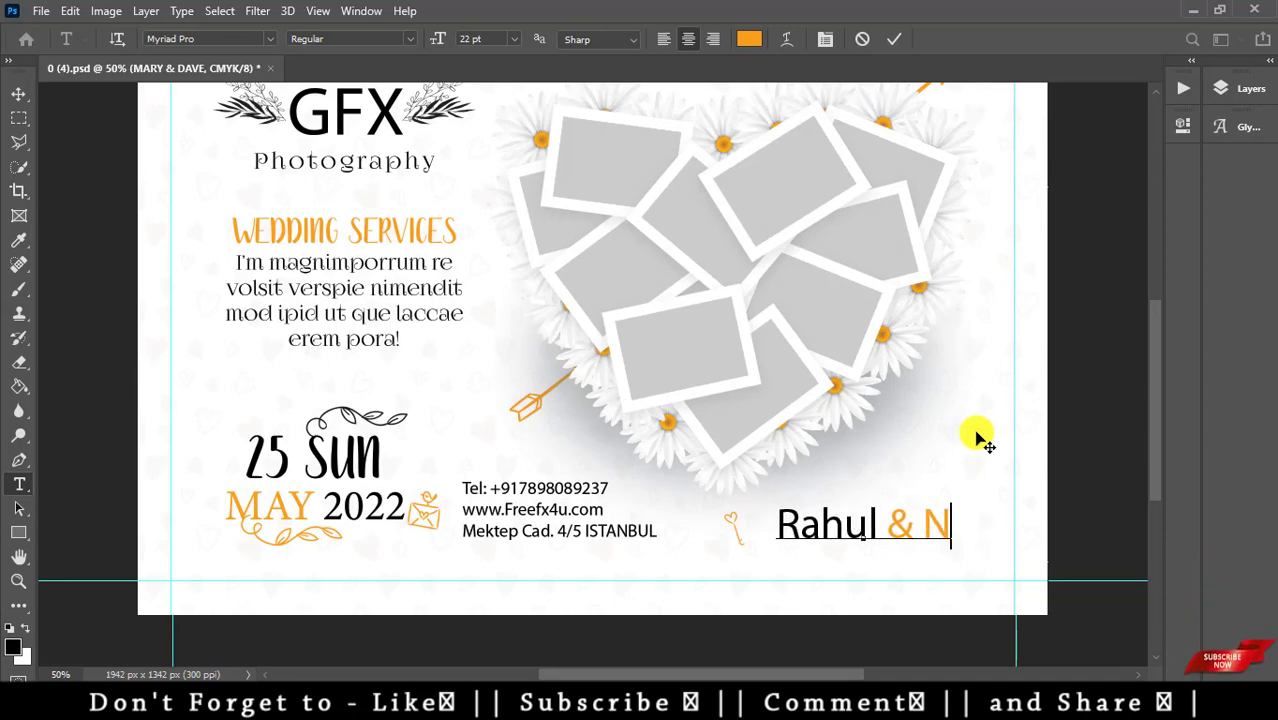
type("eha")
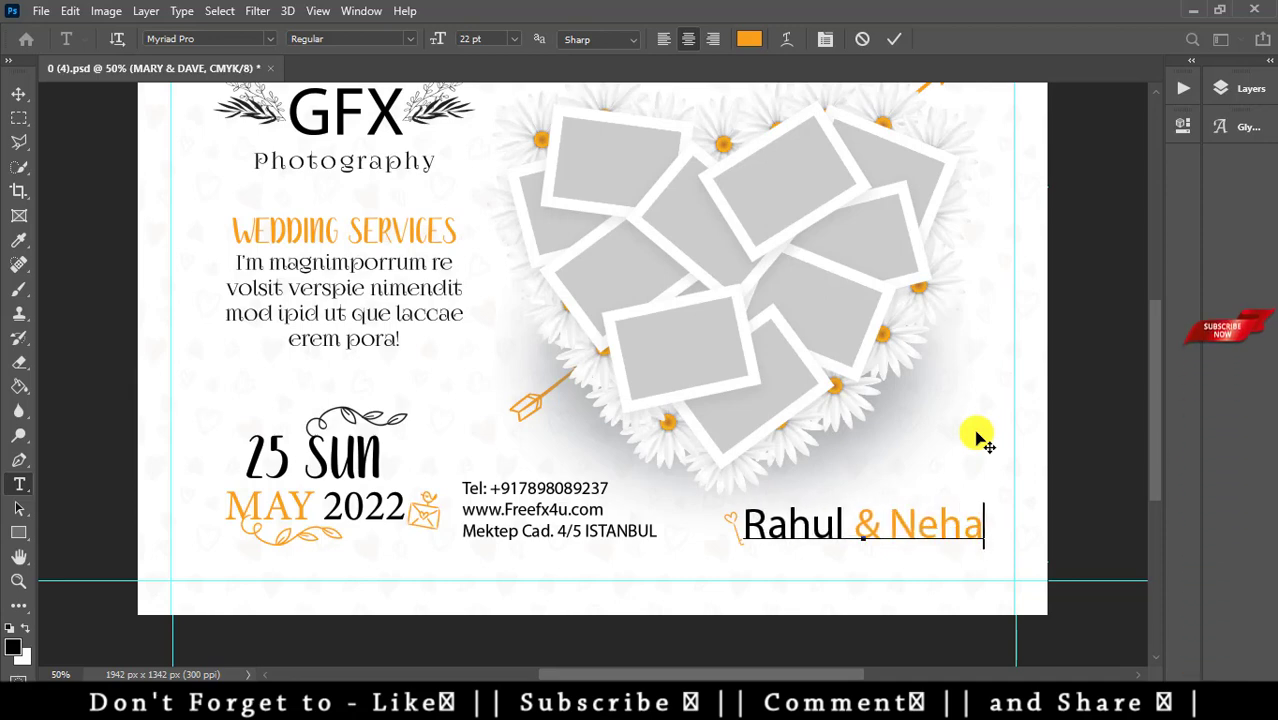
key("ctrl+Return")
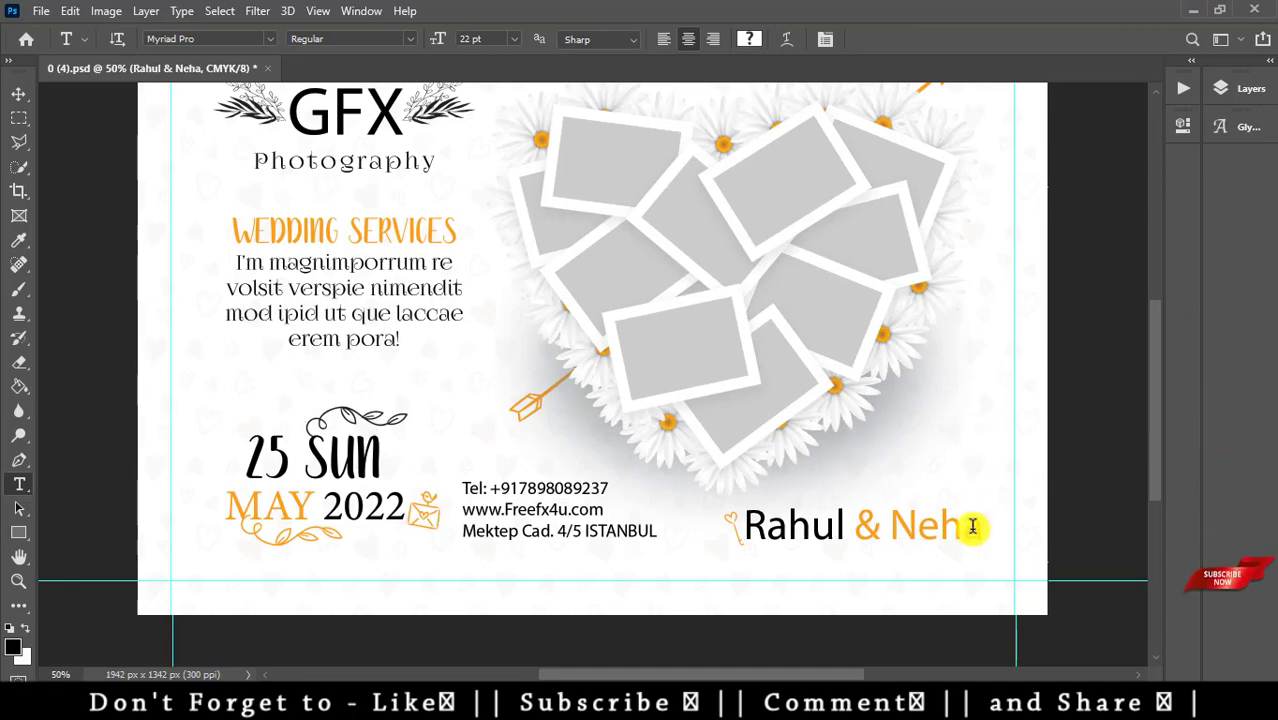
Step: Set the Rahul & Neha names in the Georgia font
mouse_move(982, 526)
left_mouse_down()
mouse_move(852, 522)
mouse_move(596, 280)
left_mouse_up()
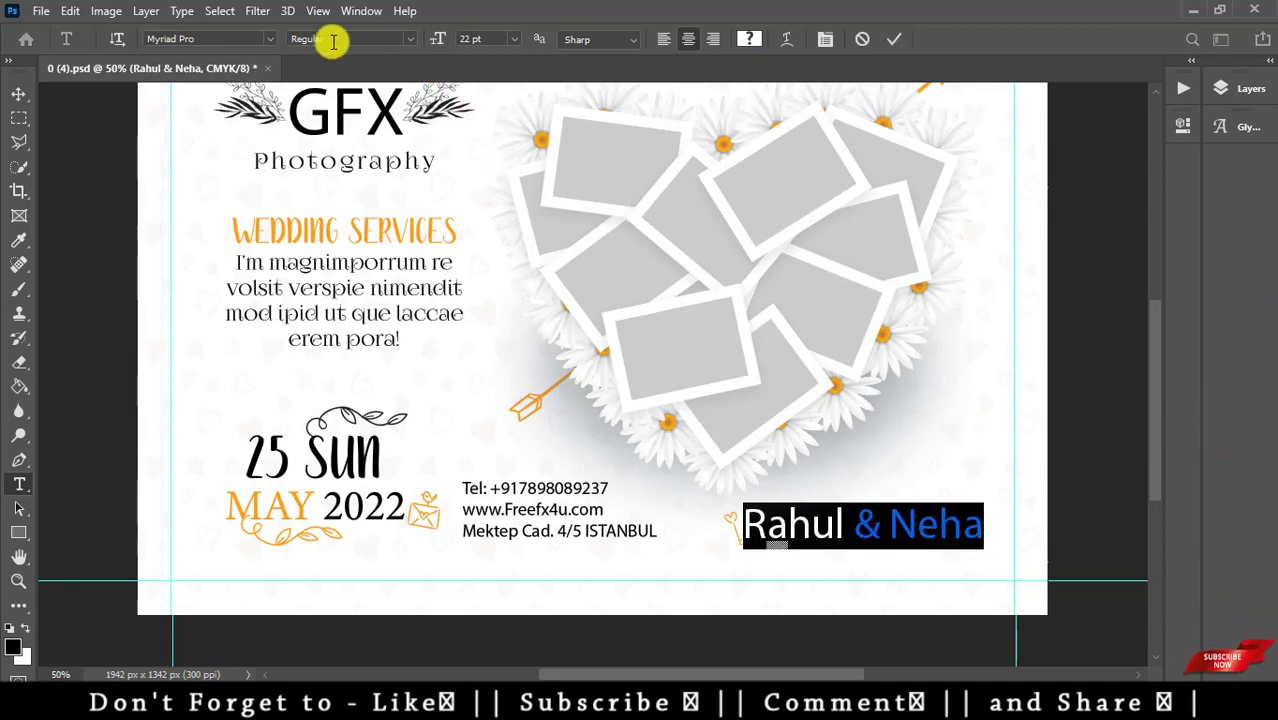
left_click(266, 40)
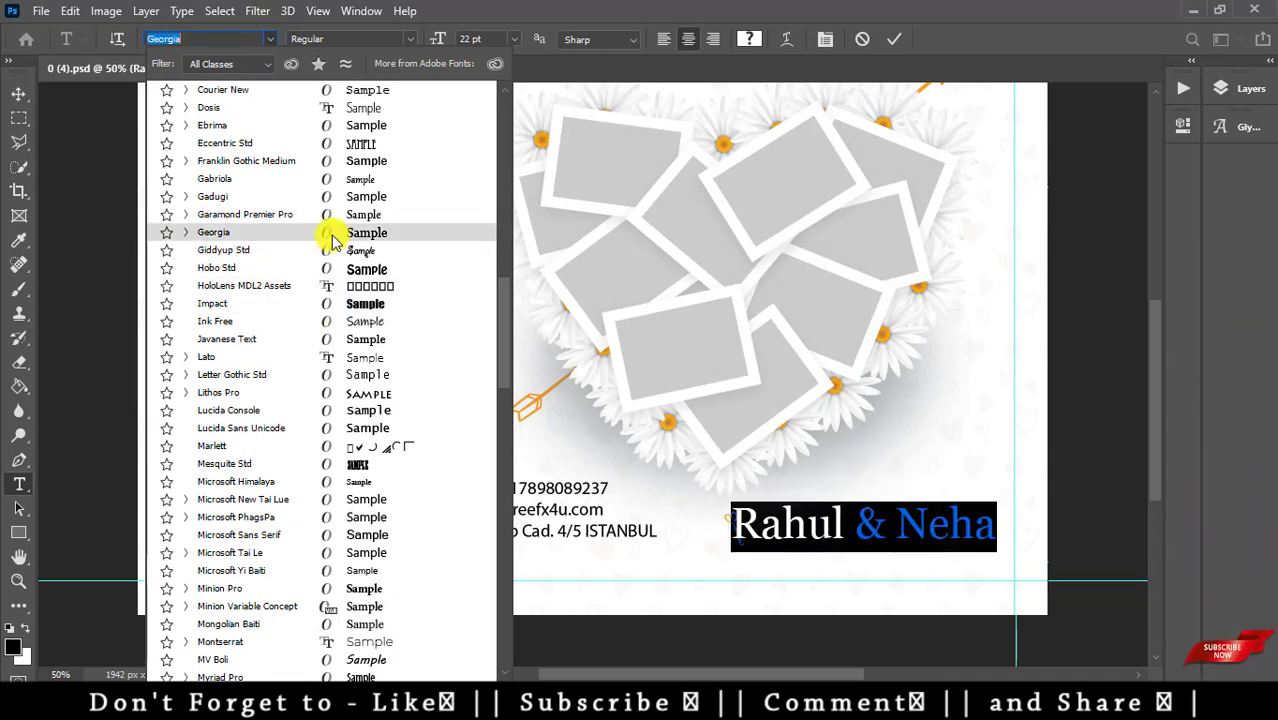
left_click(333, 240)
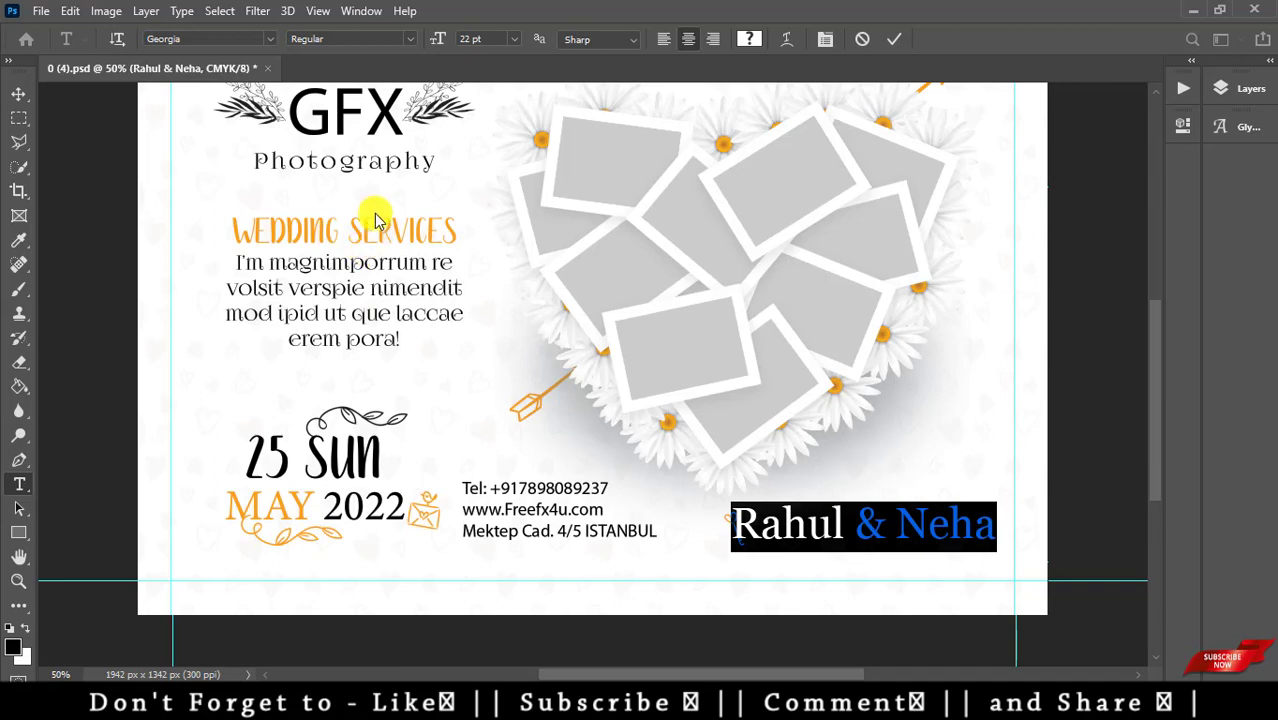
key("ctrl+Return")
Step: Commit a canvas crop, then nudge the Rahul & Neha layer slightly right
key("c")
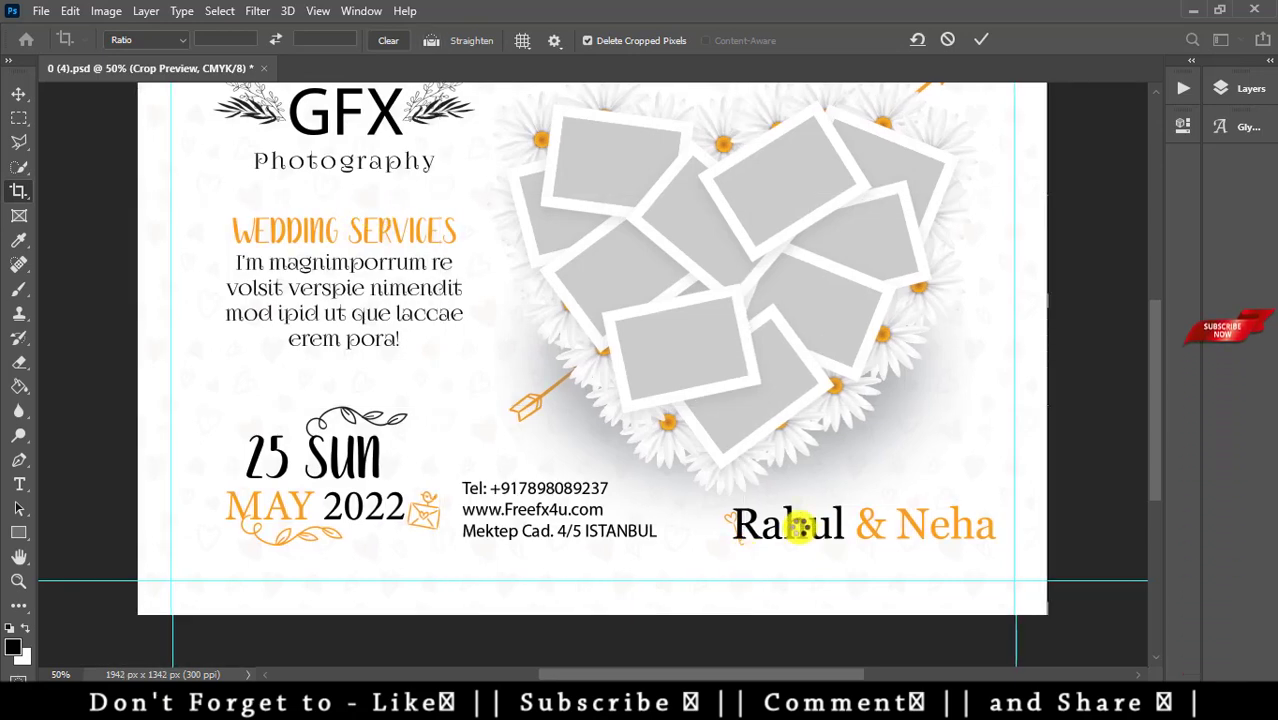
key("Return")
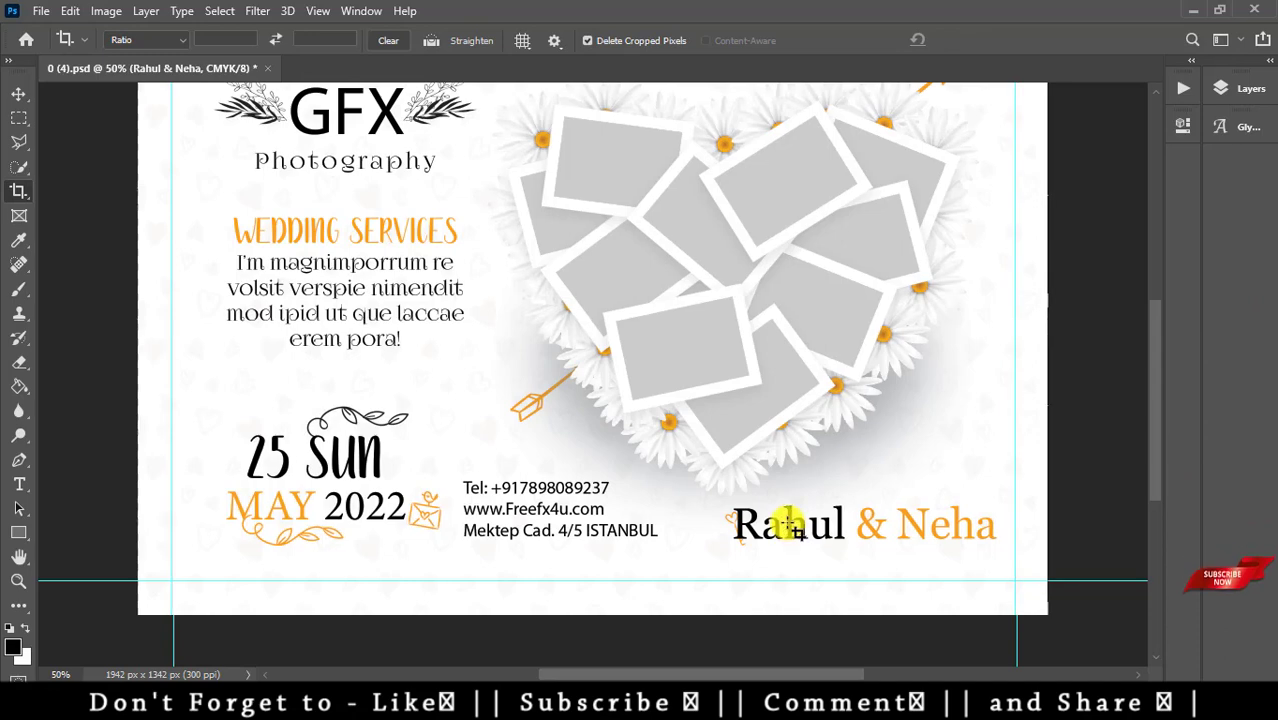
key("v")
right_click(789, 521)
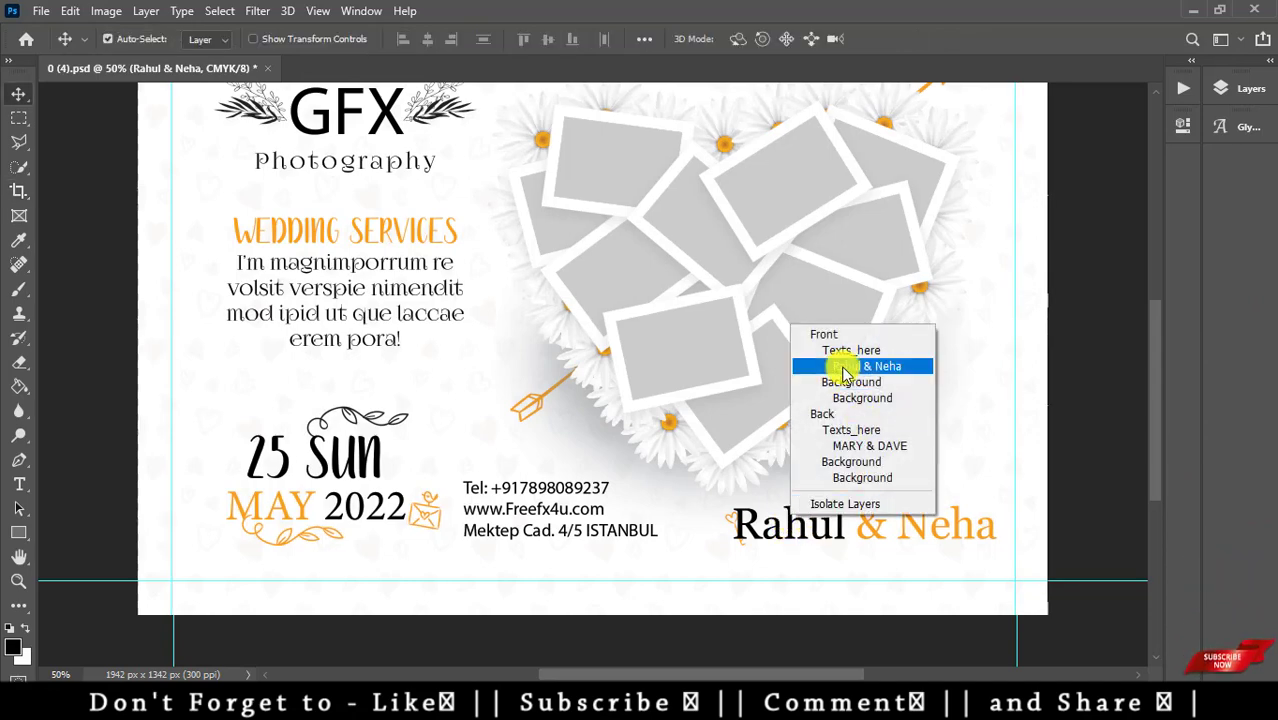
left_click(858, 369)
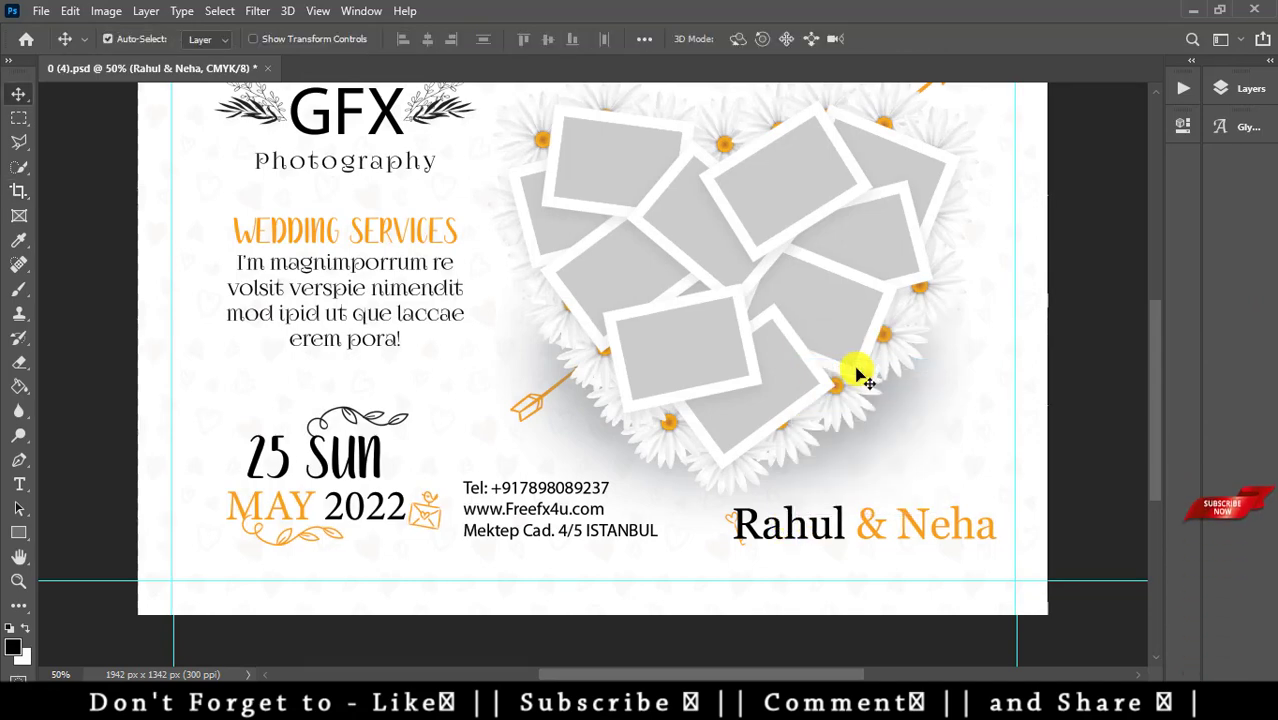
key("Right")
key("Right")
key("Right")
key("Right")
key("Right")
key("Right")
key("Right")
key("Right")
key("Right")
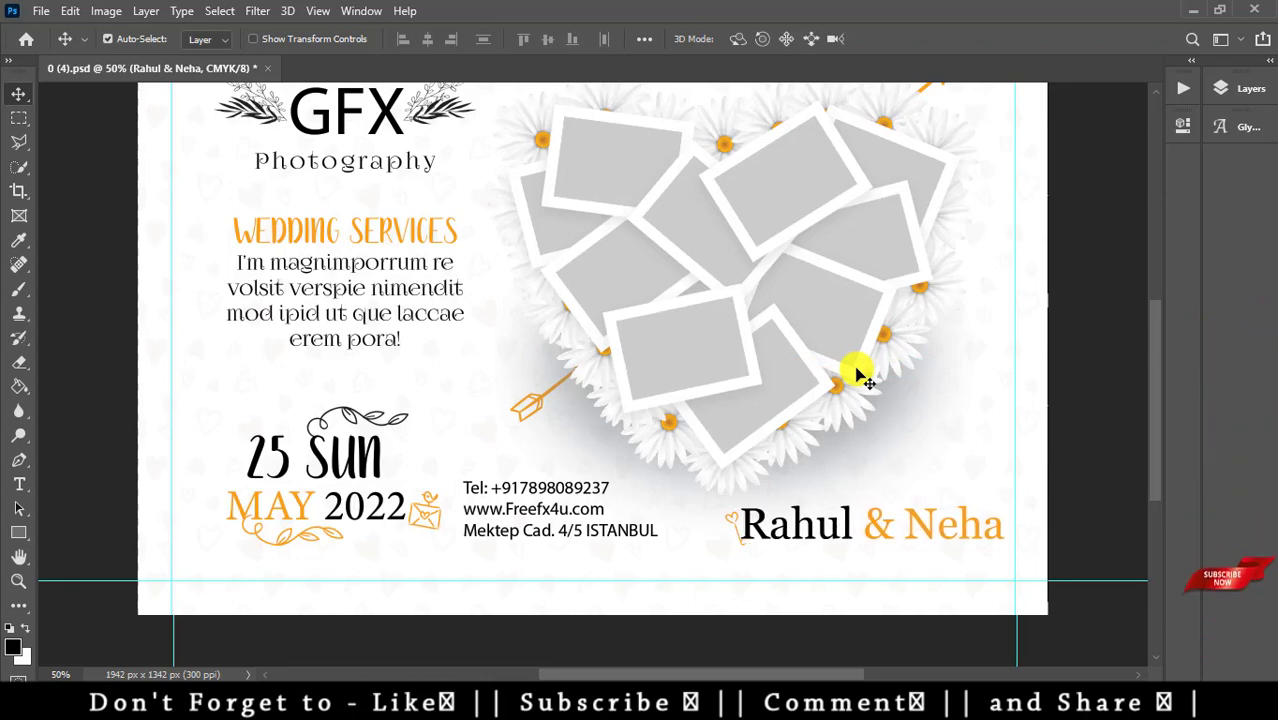
key("Right")
key("Right")
key("Right")
key("Right")
key("Right")
key("Right")
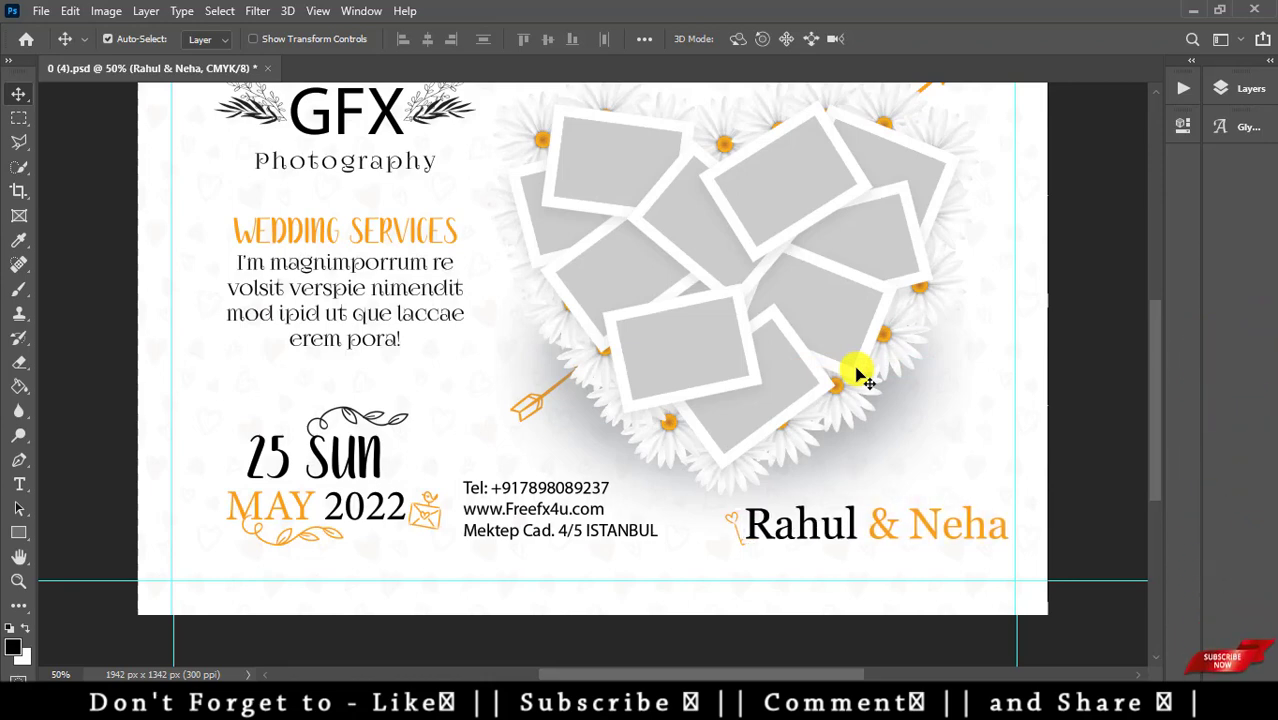
Step: Select the heart collage's Photo_here layer via Photo_frame and open its smart object
right_click(599, 149)
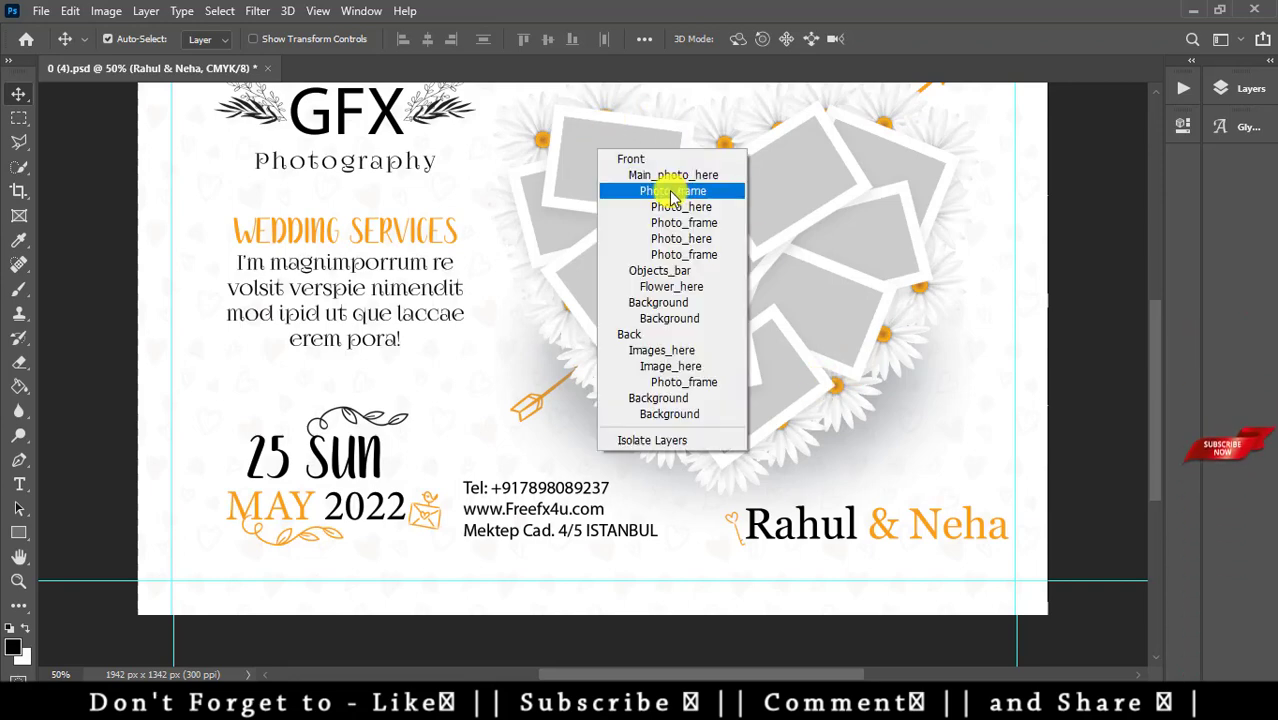
left_click(579, 148)
key("F7")
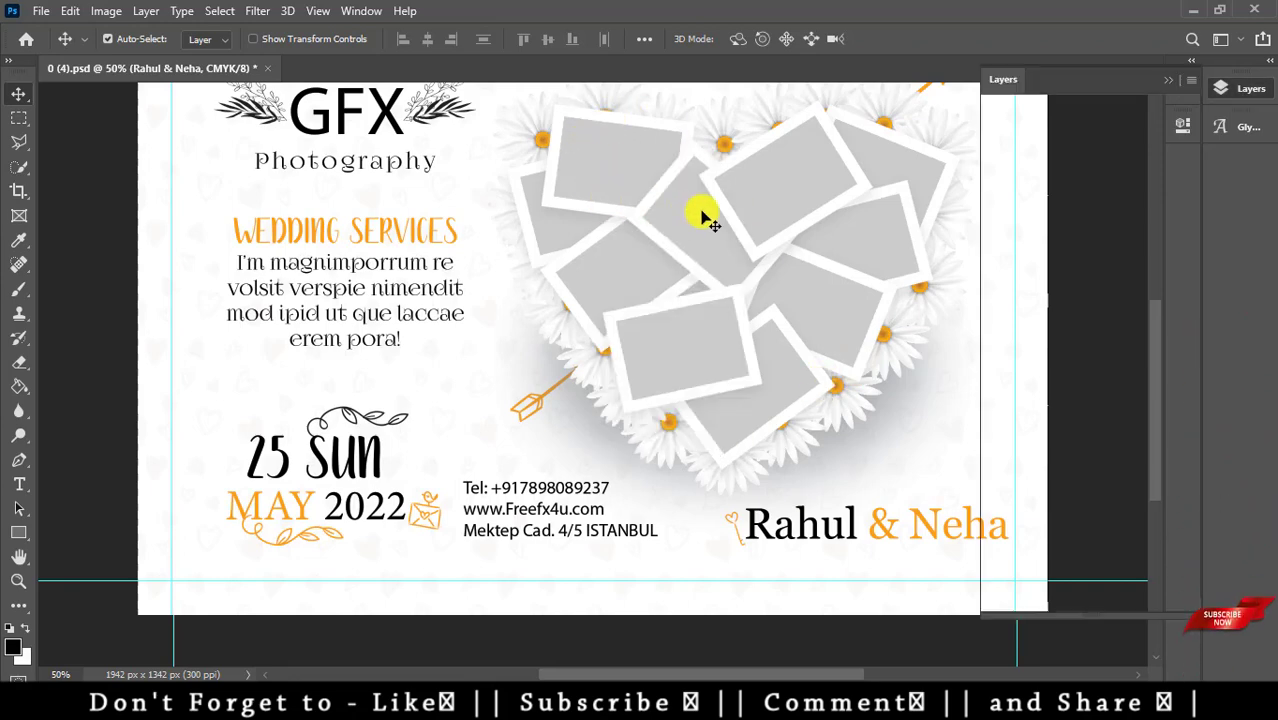
right_click(608, 148)
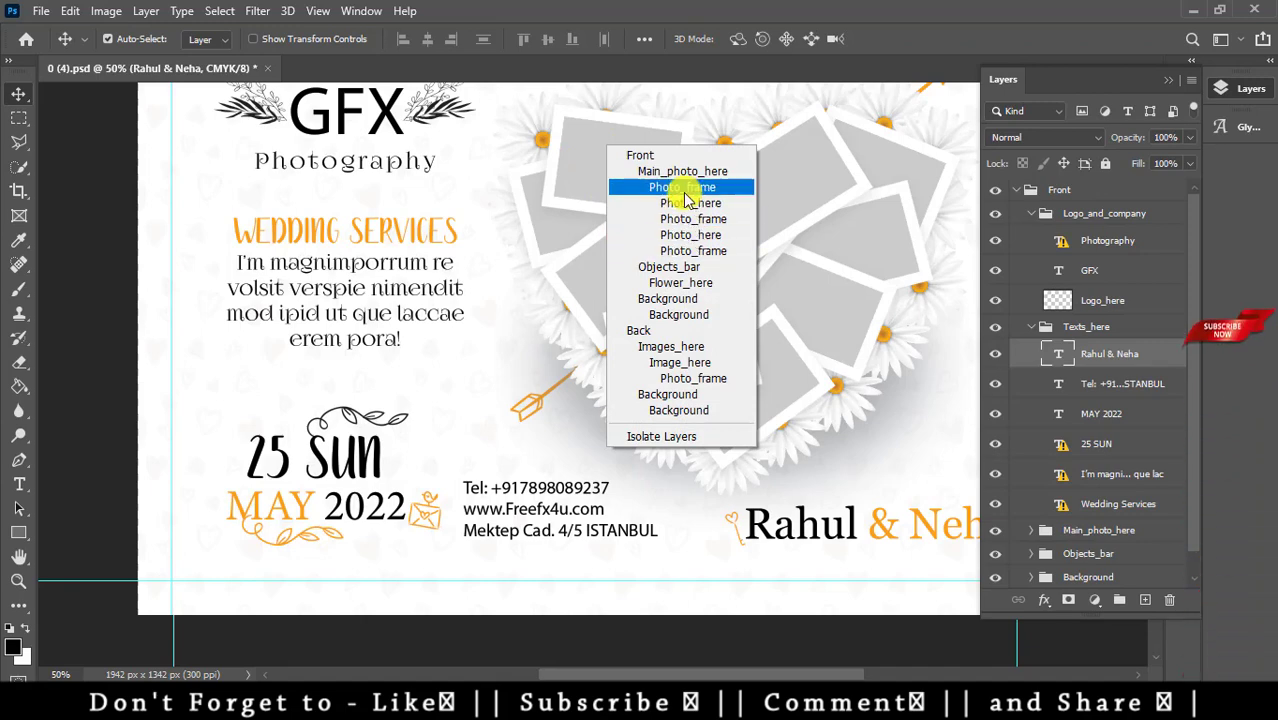
left_click(685, 193)
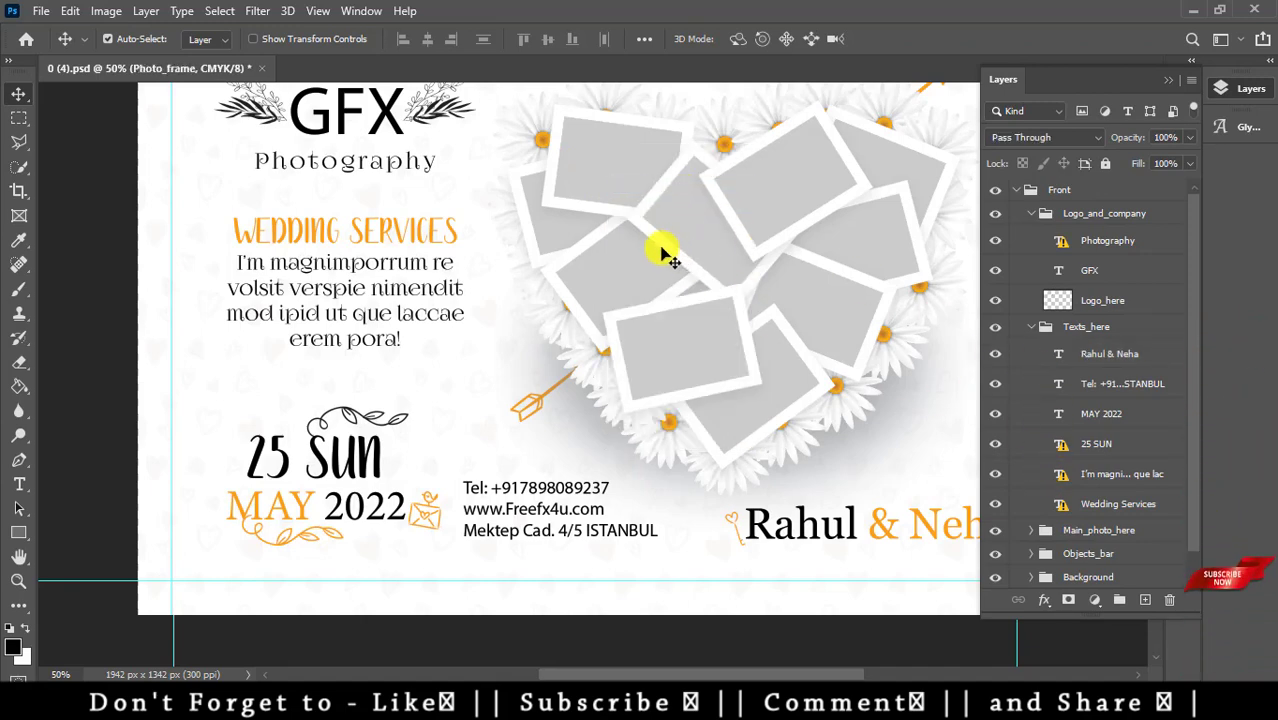
right_click(594, 137)
left_click(662, 190)
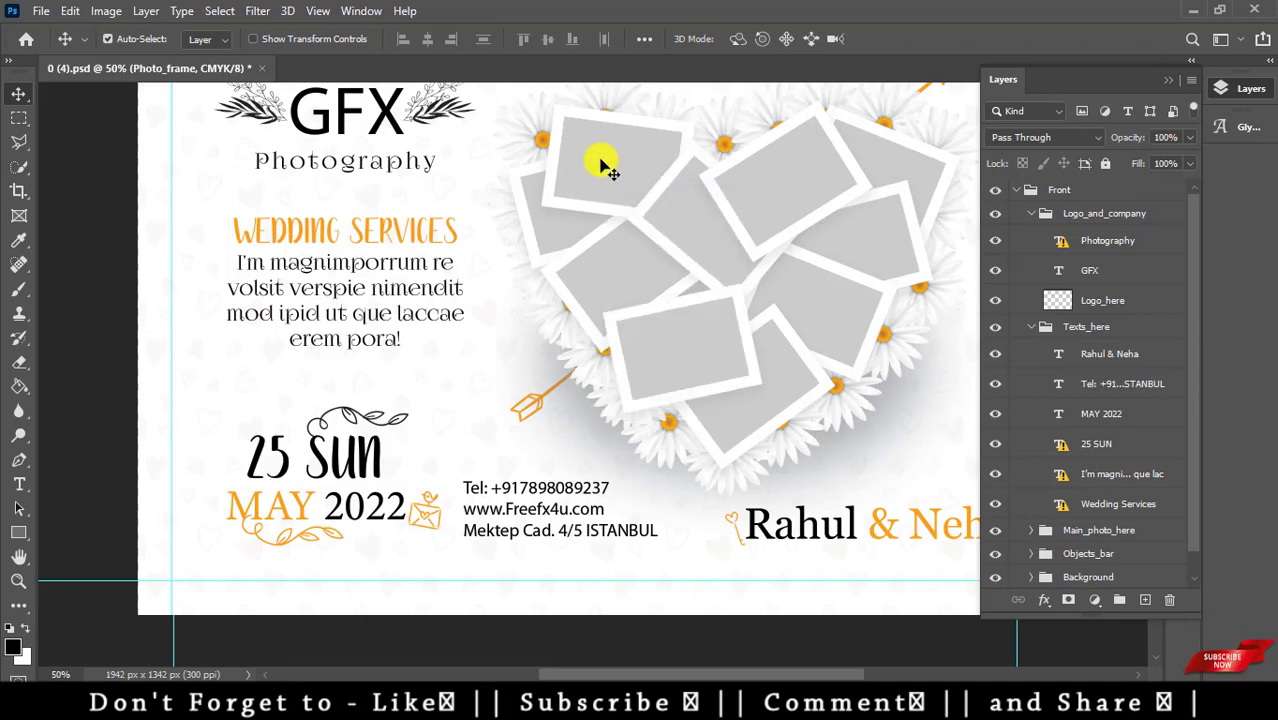
right_click(603, 168)
left_click(650, 220)
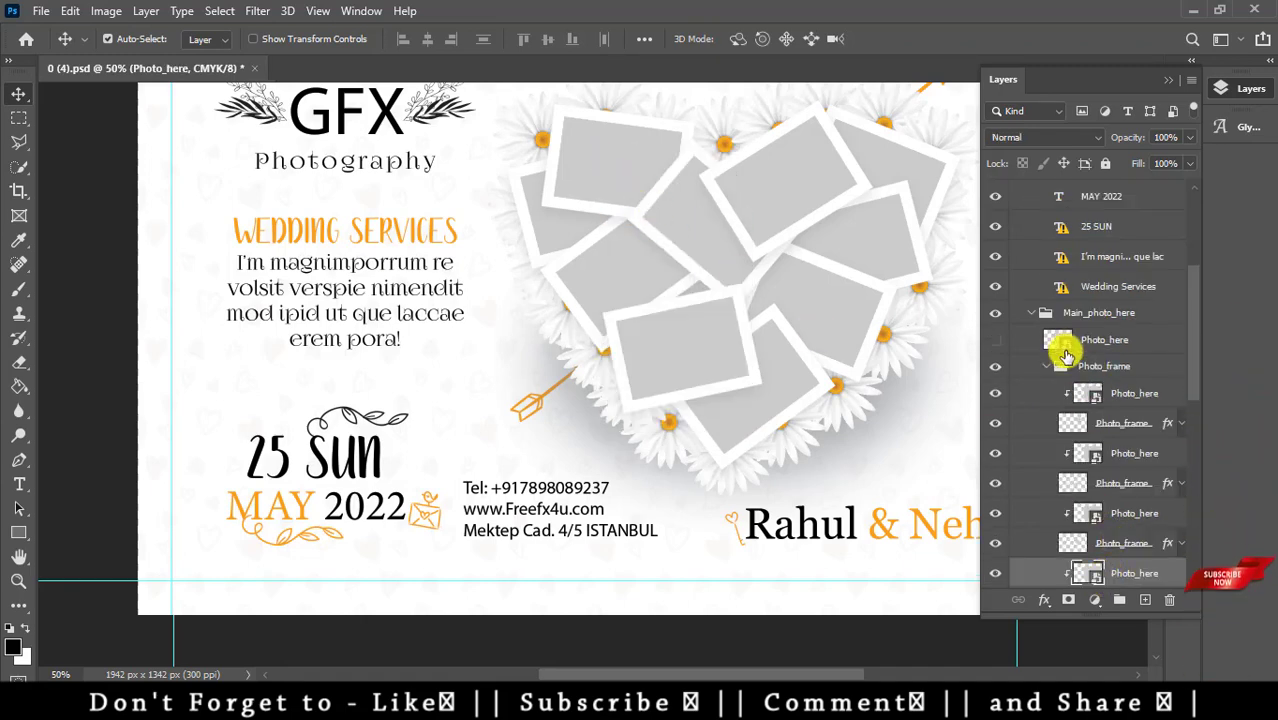
double_click(1058, 341)
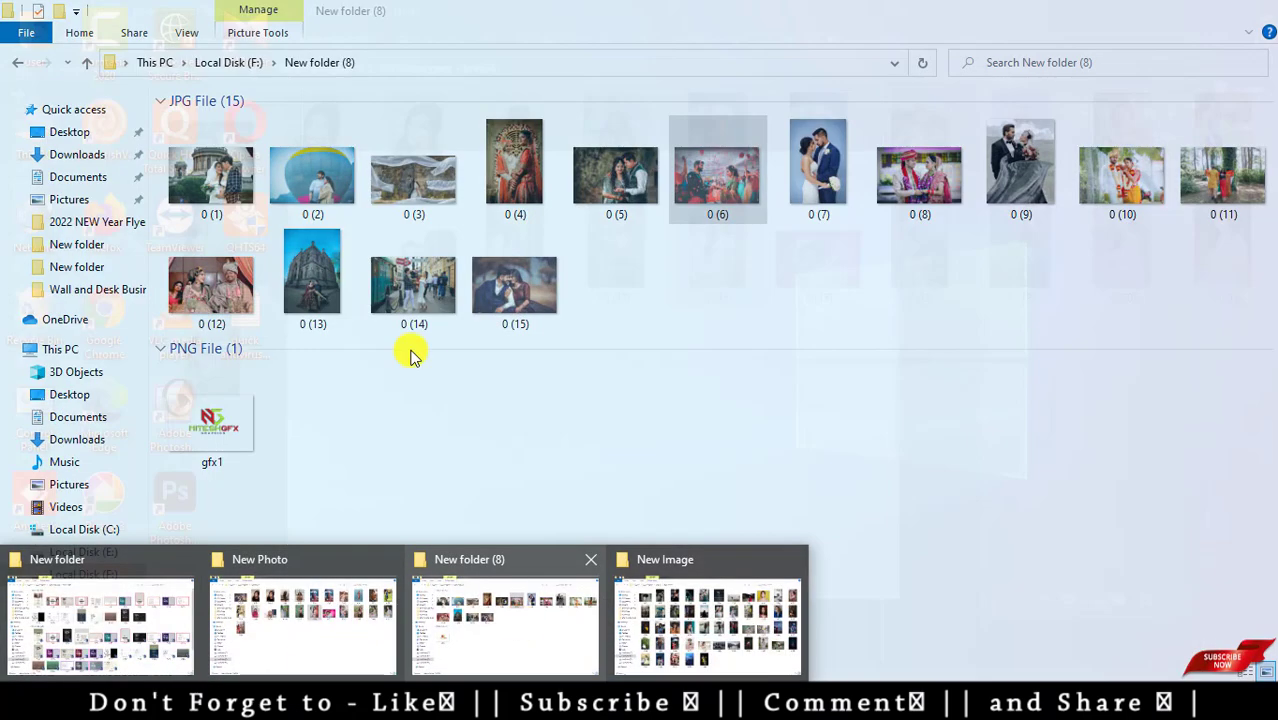
Step: Place wedding photo 0 (1) in Photo_here.psb, enlarged and positioned to frame the couple
left_click(505, 620)
mouse_move(250, 168)
left_mouse_down()
mouse_move(430, 650)
mouse_move(505, 393)
left_mouse_up()
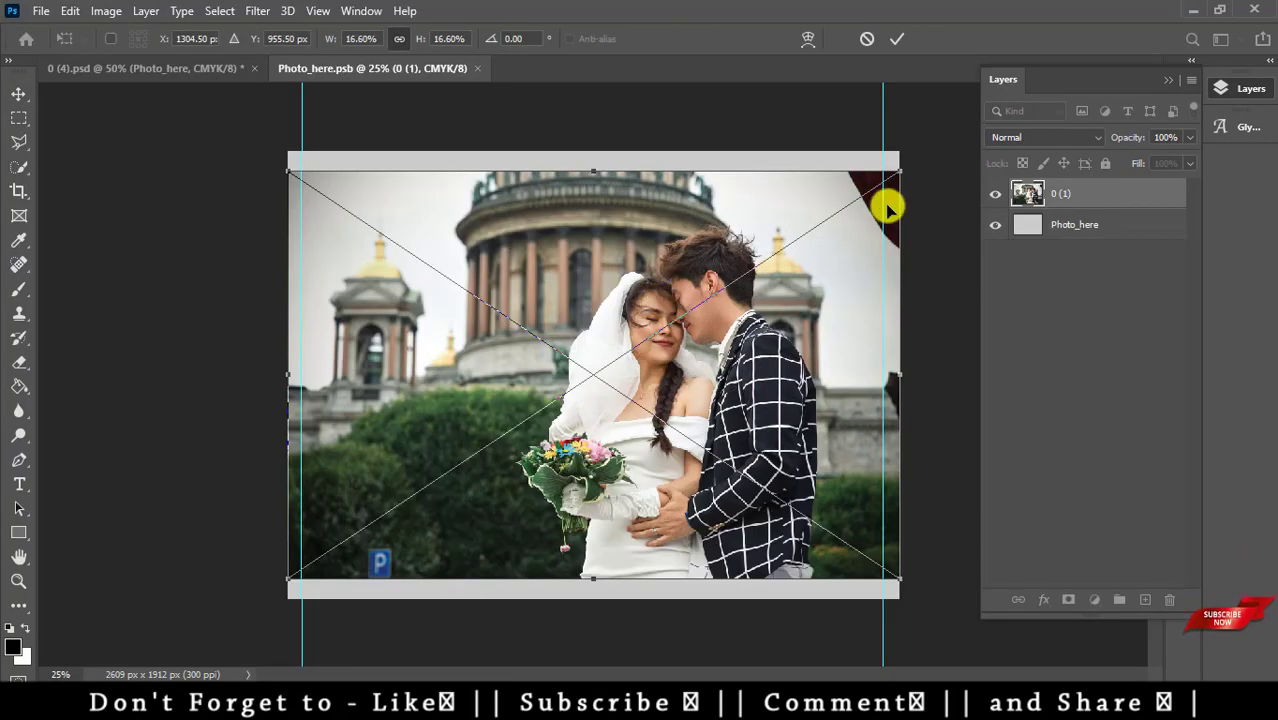
left_click_drag(903, 168, 893, 124)
left_click_drag(890, 234, 793, 240)
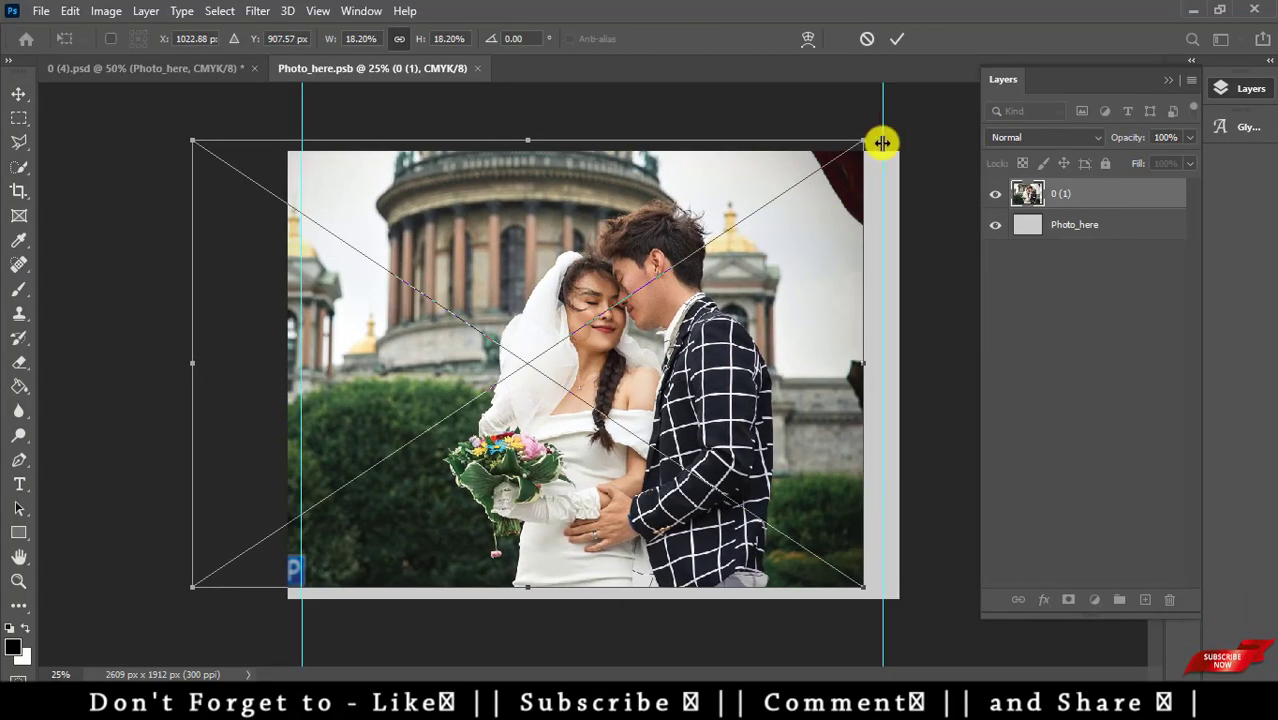
left_click_drag(875, 134, 918, 105)
left_click_drag(836, 222, 834, 234)
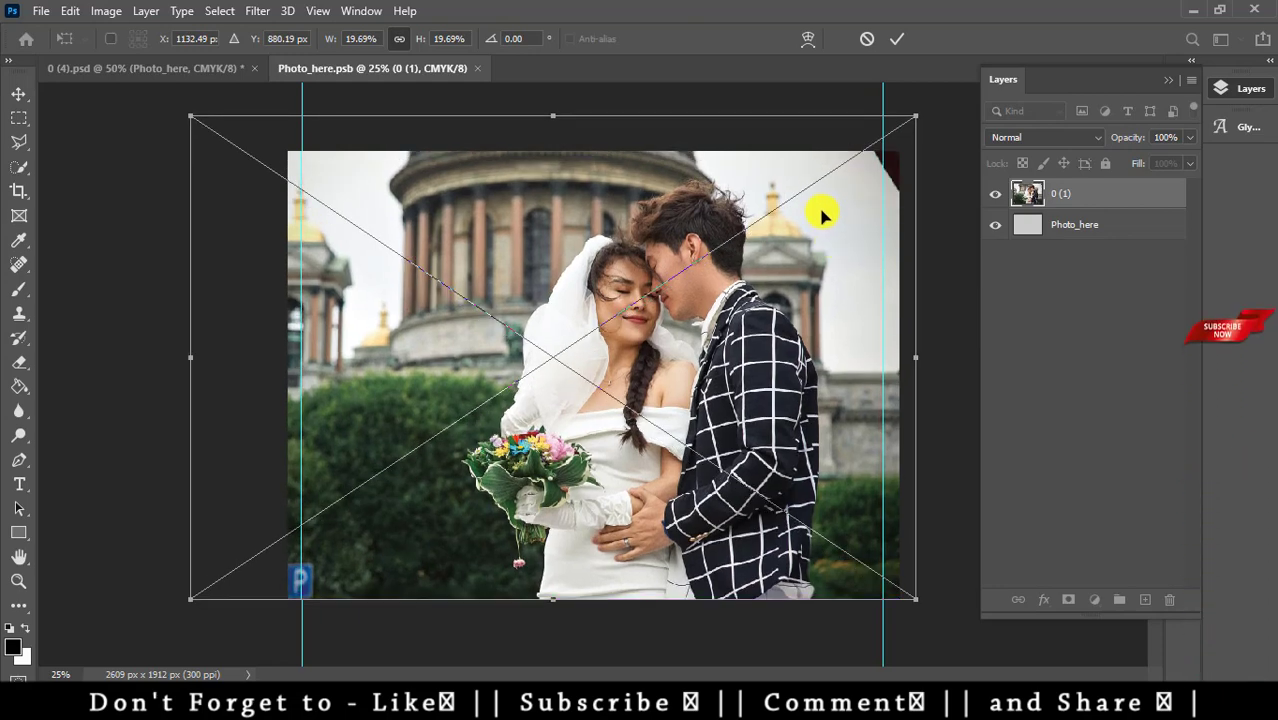
key("Return")
Step: Close Photo_here.psb, saving the photo back into the heart collage card
left_click(485, 68)
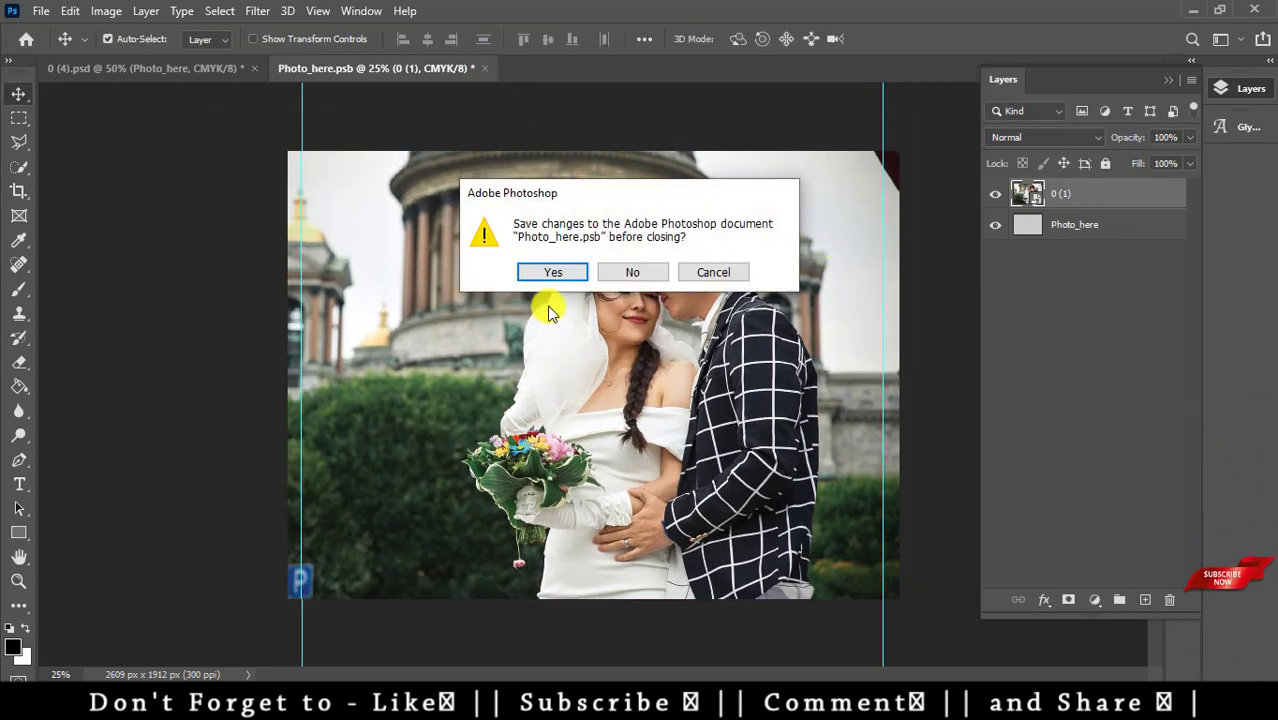
left_click(552, 272)
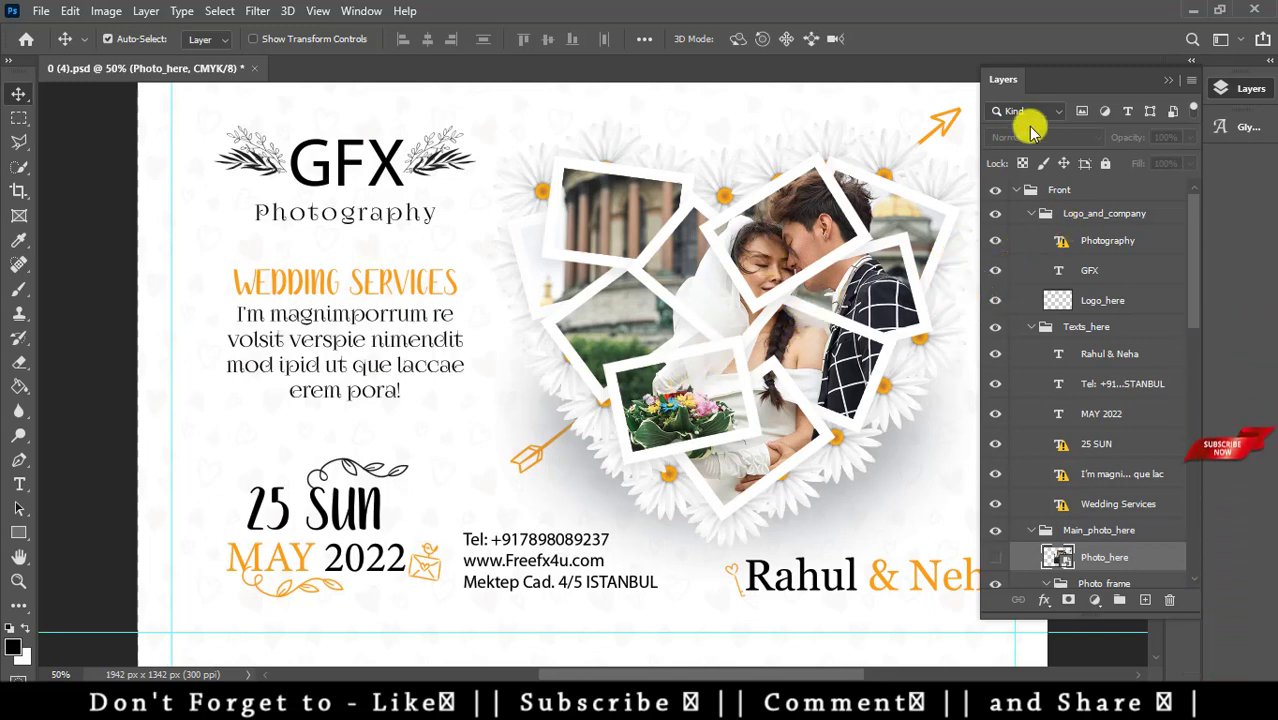
double_click(1163, 77)
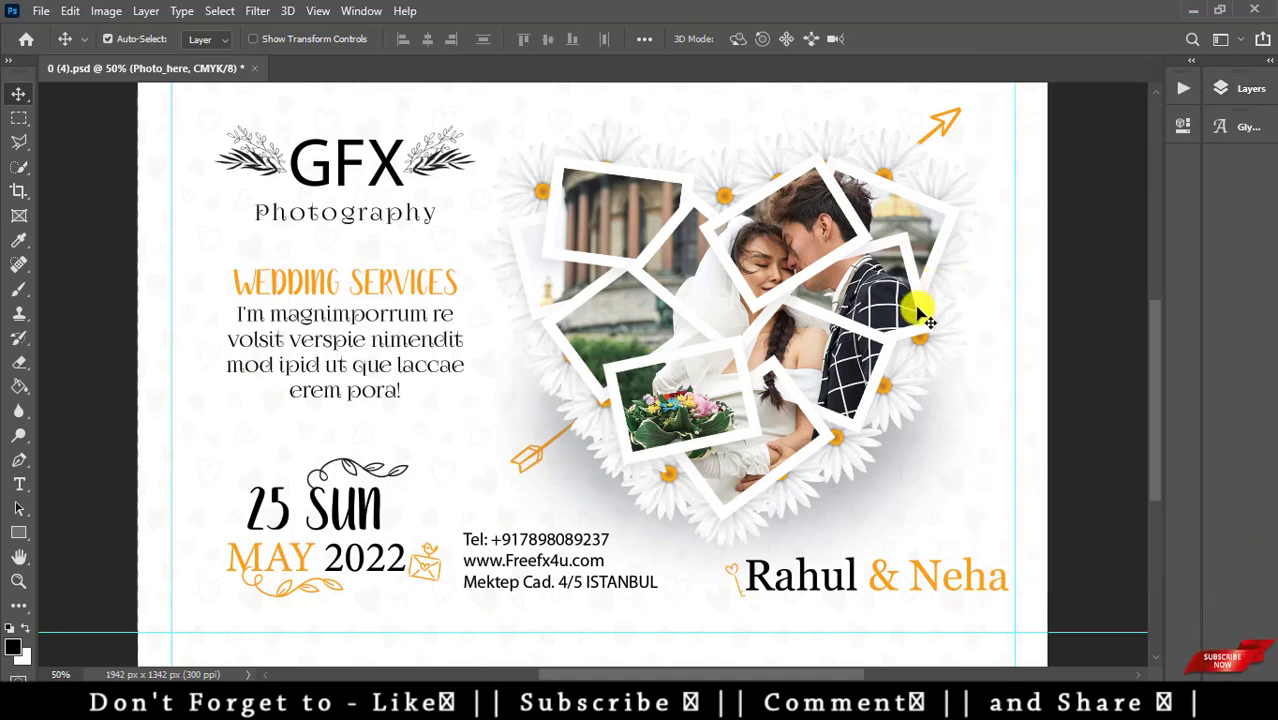
Step: Save the card as maximum-quality JPEG 0 (4).jpg, replacing the old copy, and close it
left_click_drag(905, 320, 905, 322)
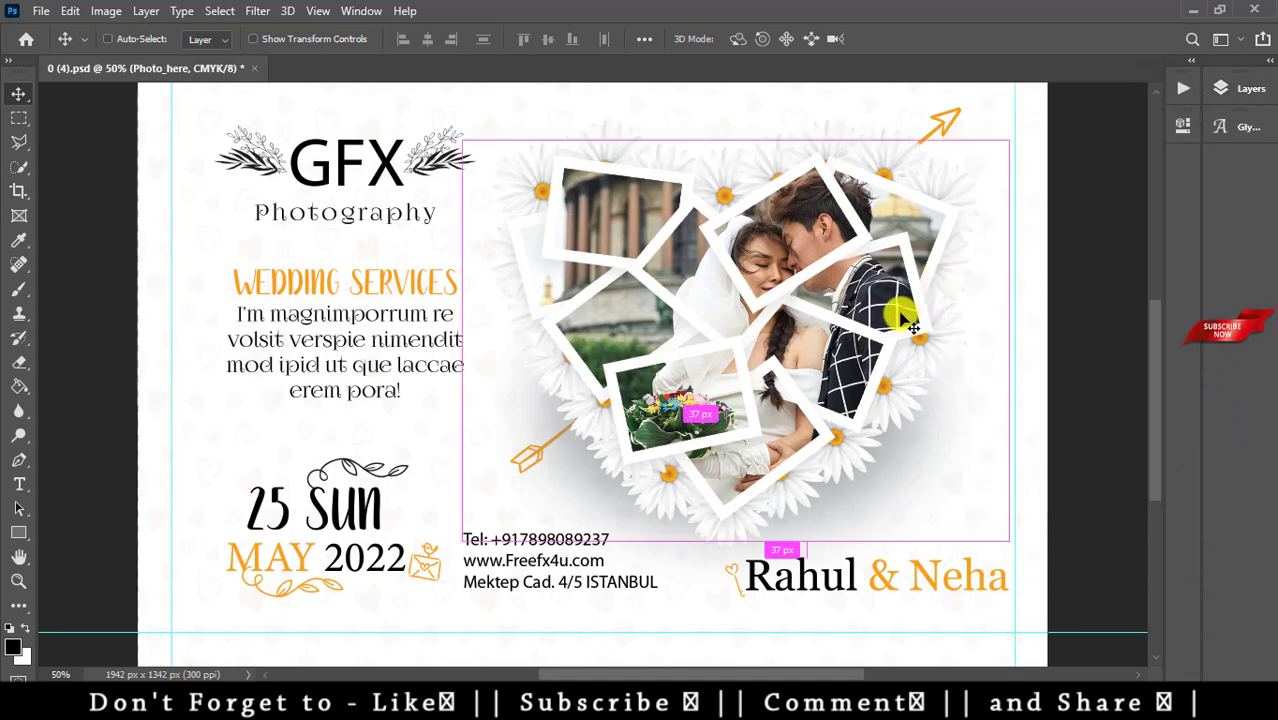
key("ctrl+shift+s")
left_click(322, 377)
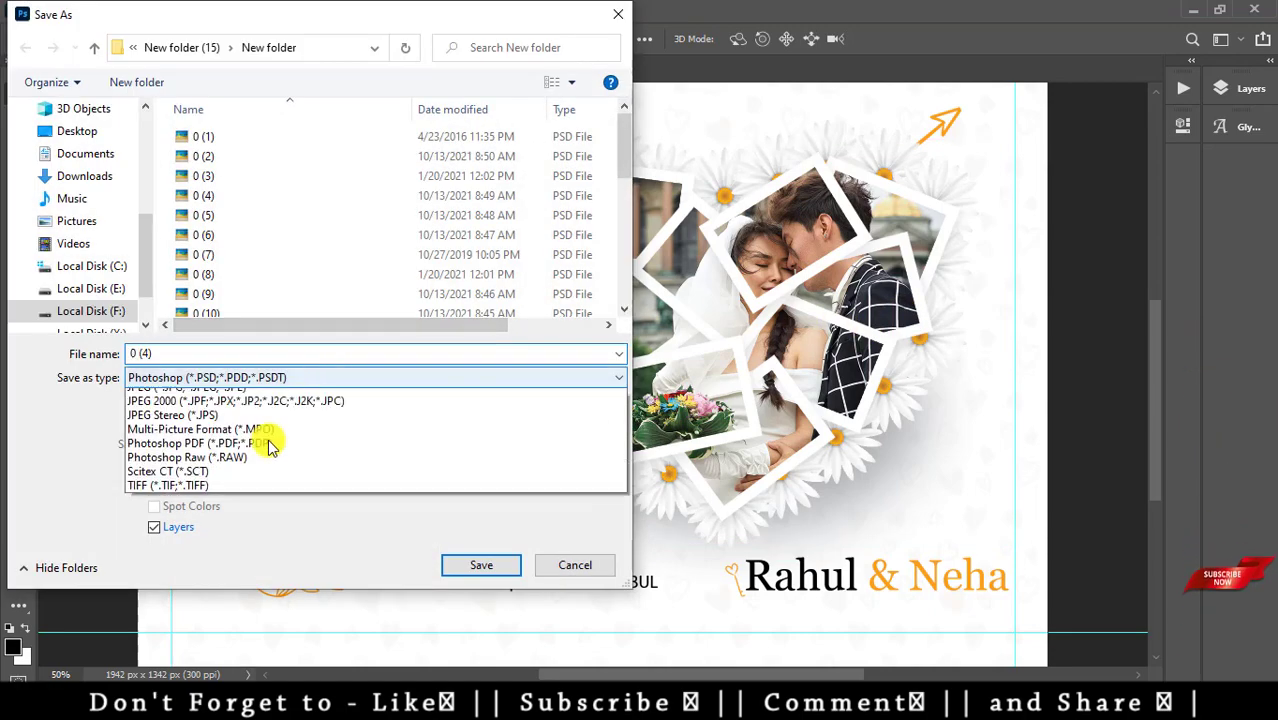
left_click(255, 466)
left_click(463, 567)
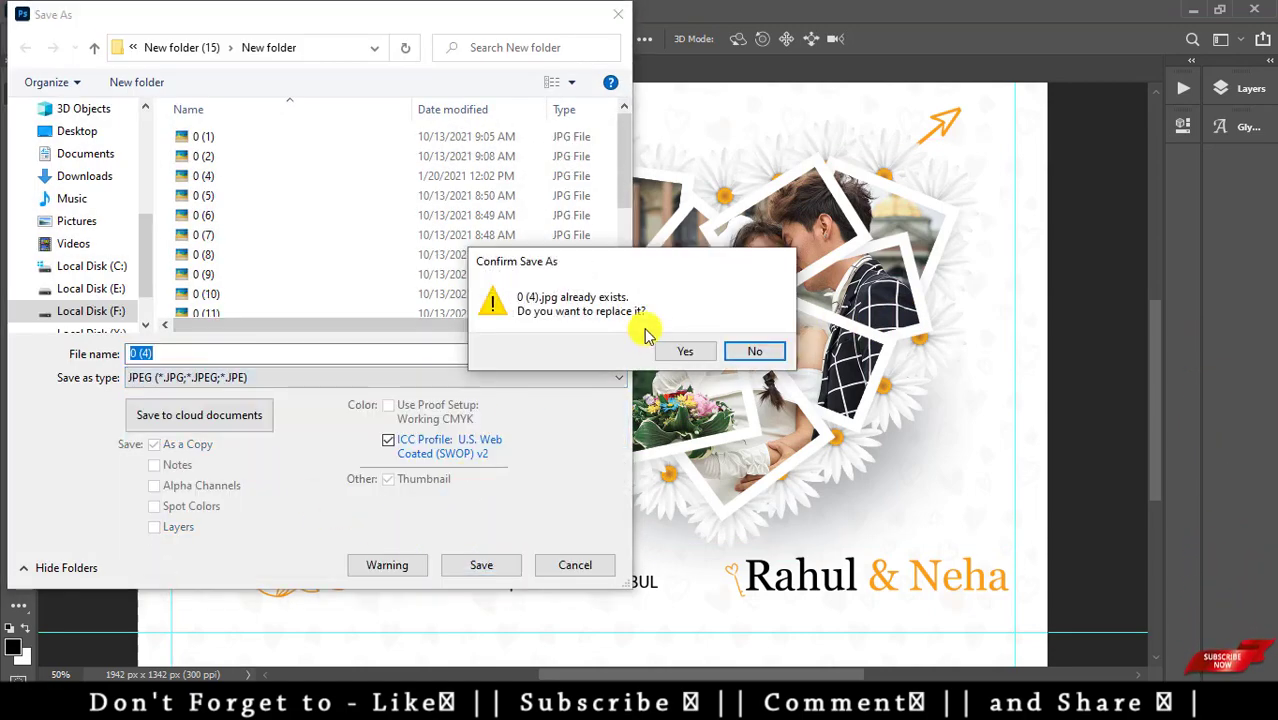
left_click(683, 353)
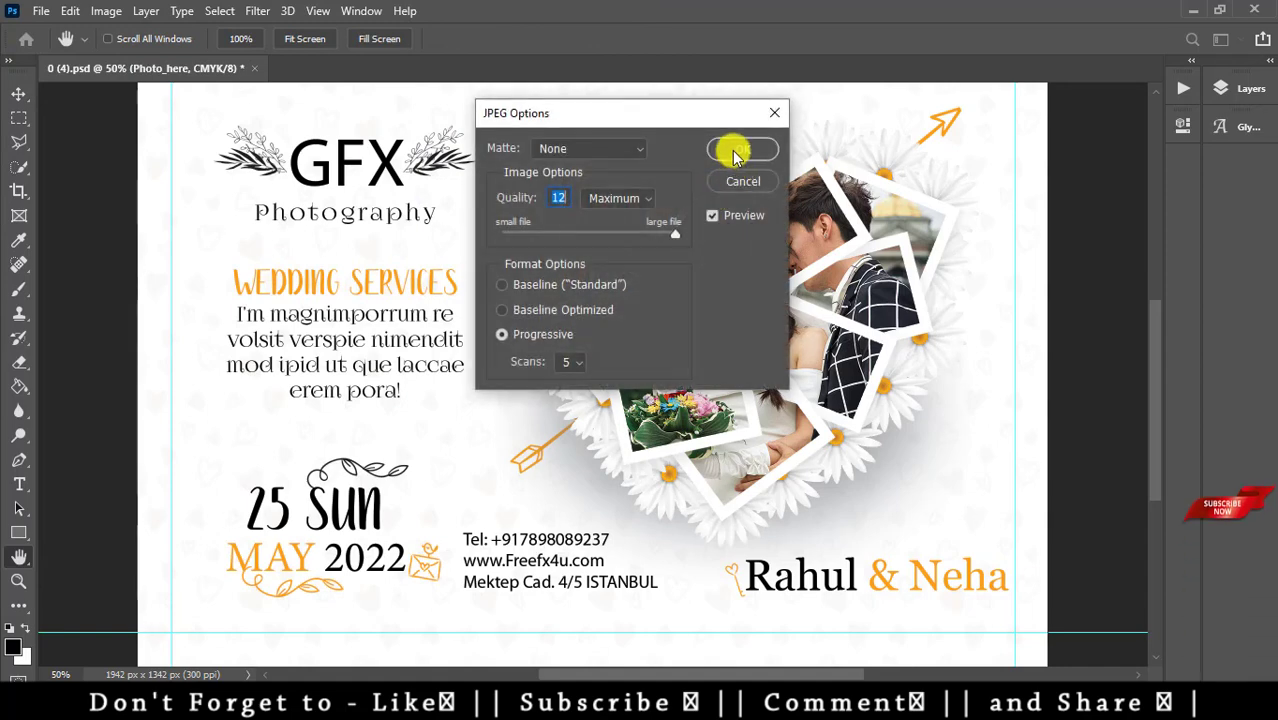
left_click(733, 149)
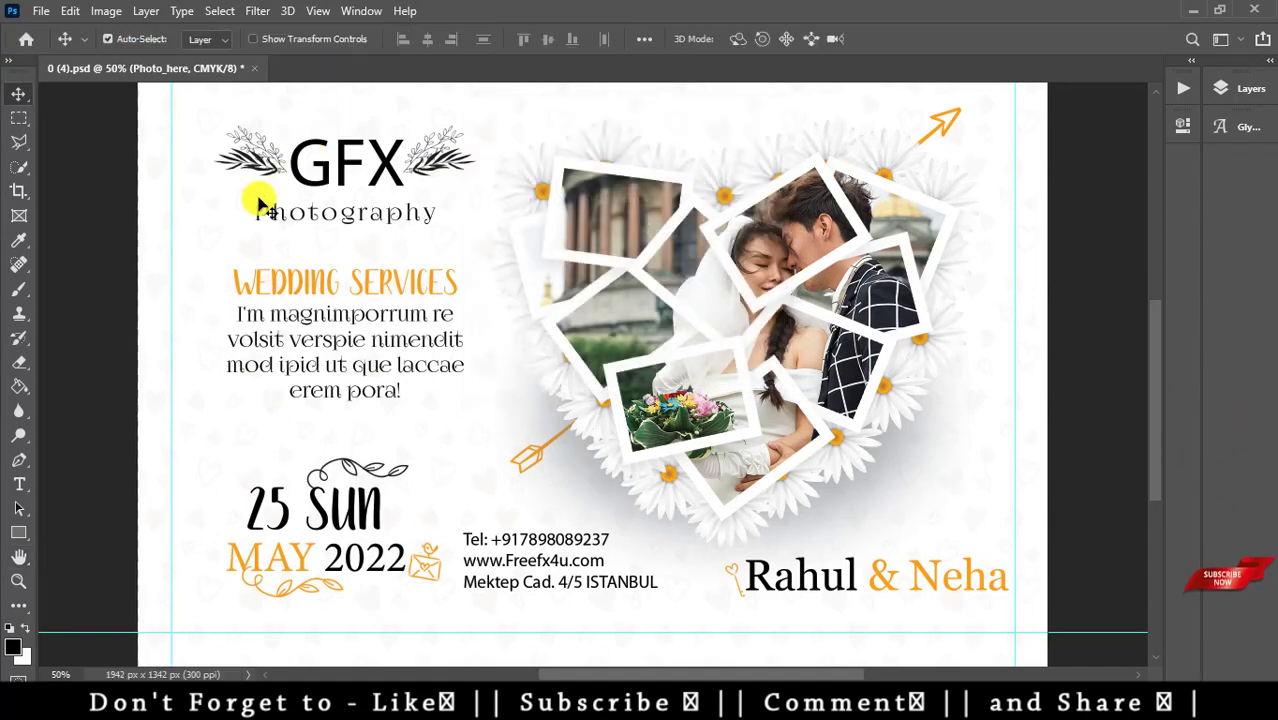
key("ctrl")
key("ctrl+w")
Step: Open template 0 (6).psd from the project folder, zoomed in, and enter the saturday, 5pm text
left_click(632, 268)
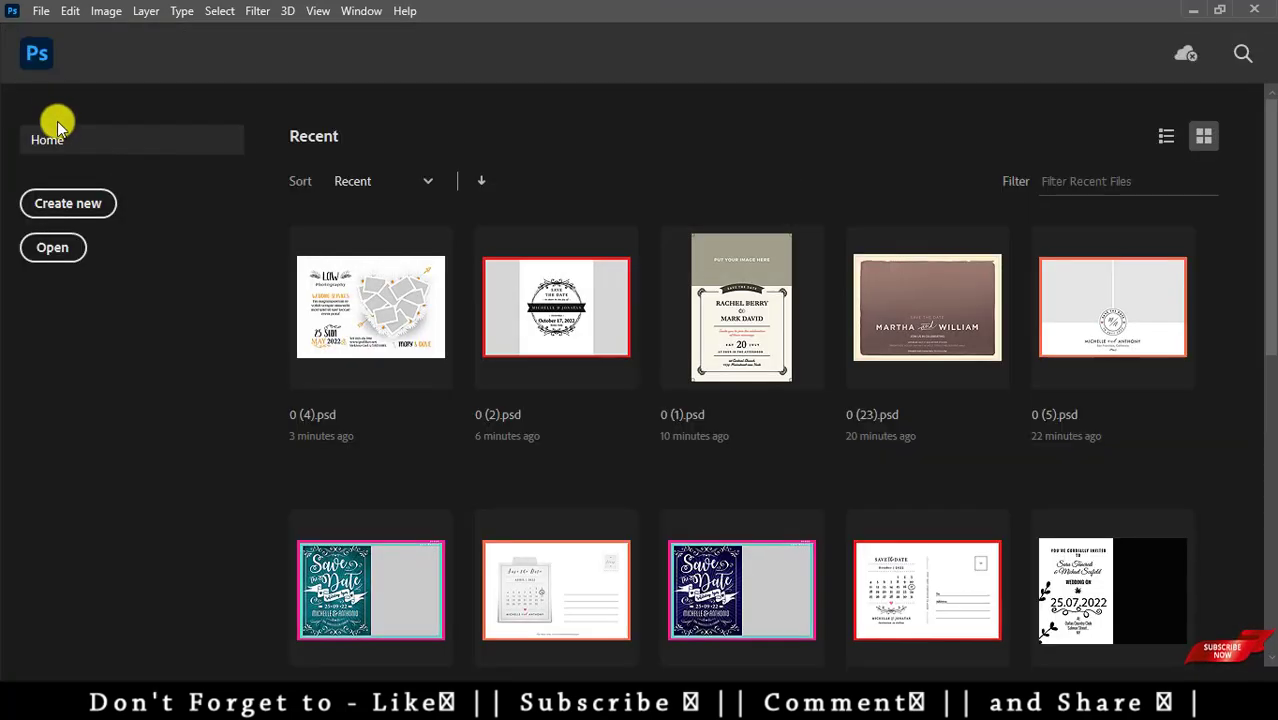
left_click(36, 52)
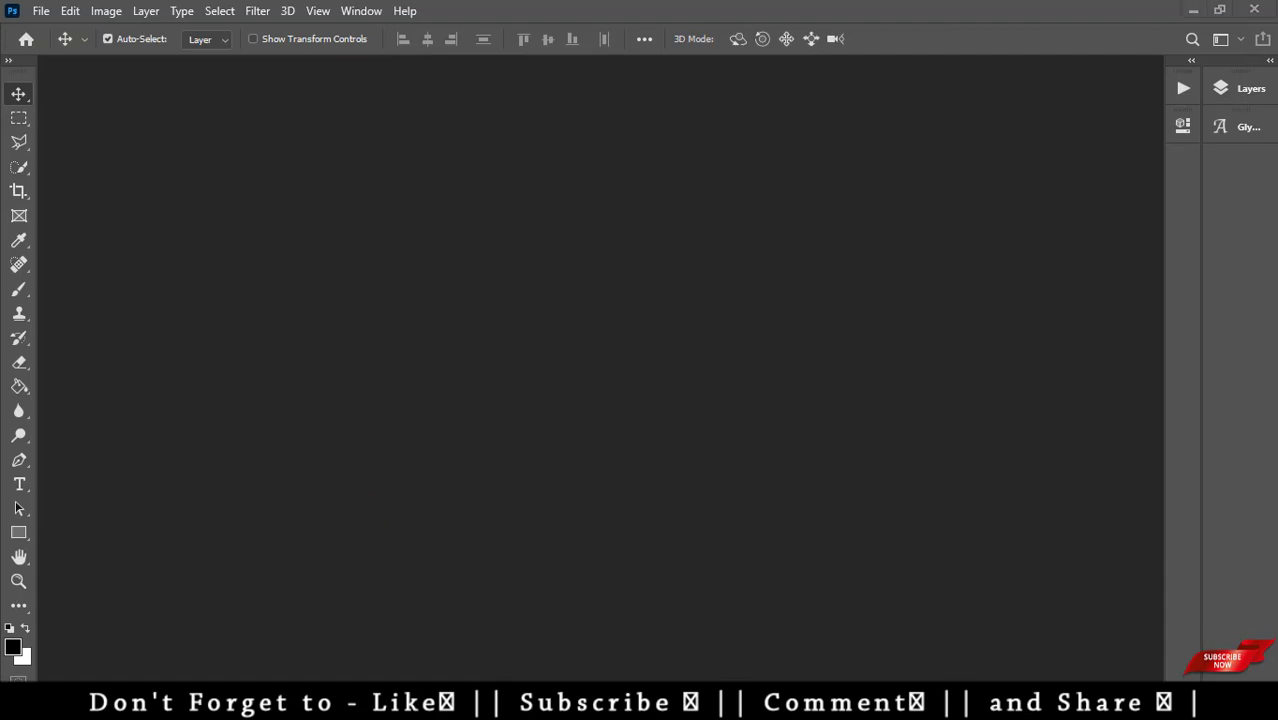
left_click(164, 632)
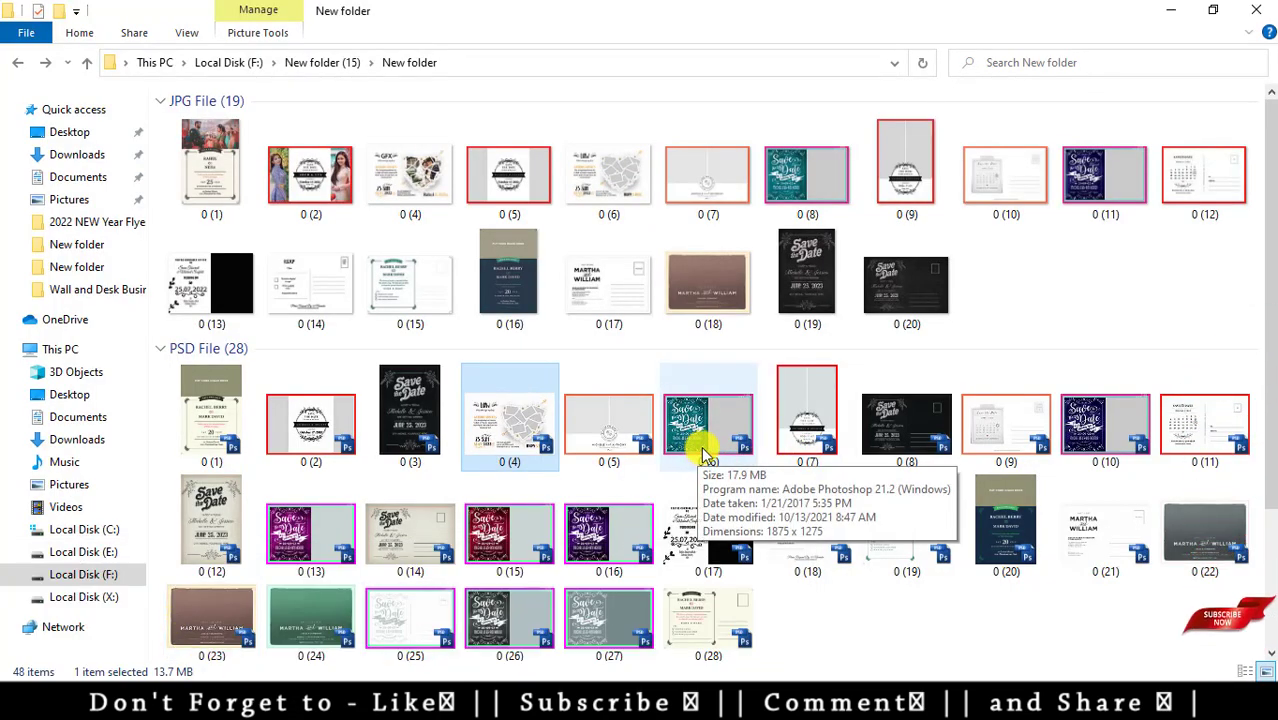
mouse_move(717, 428)
left_mouse_down()
mouse_move(572, 548)
mouse_move(506, 440)
left_mouse_up()
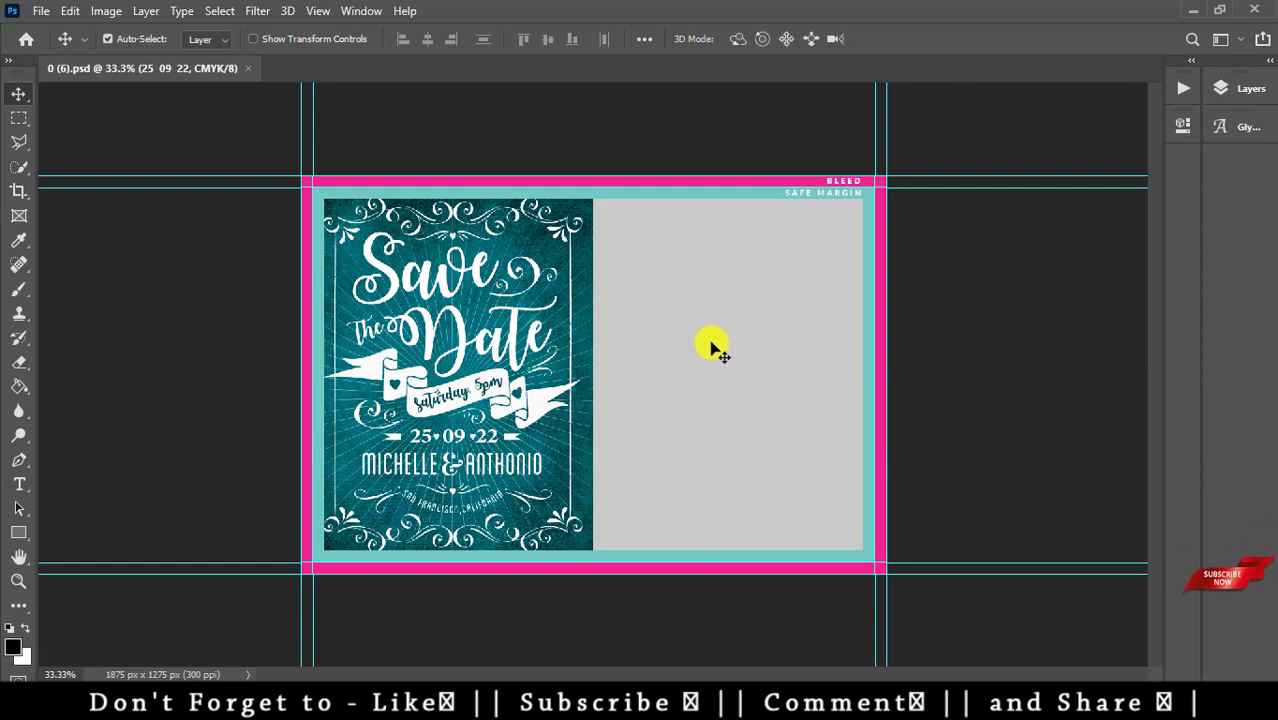
key("ctrl+plus")
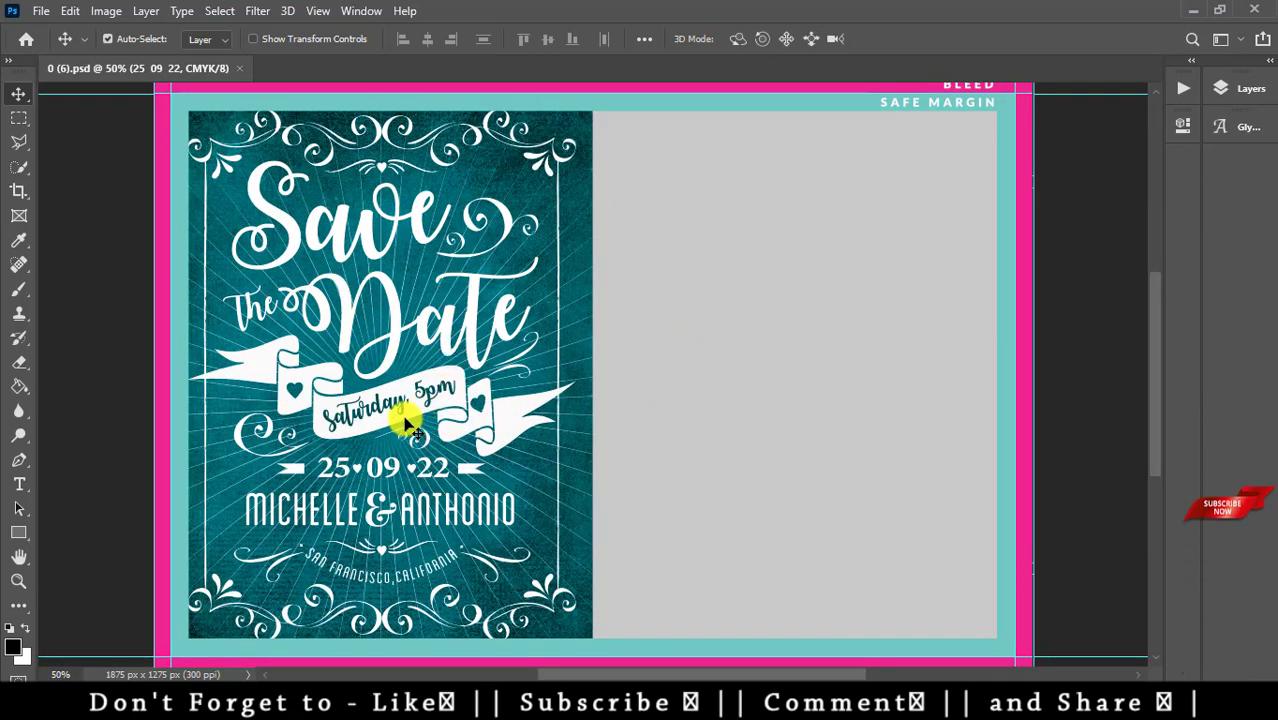
double_click(428, 398)
double_click(437, 390)
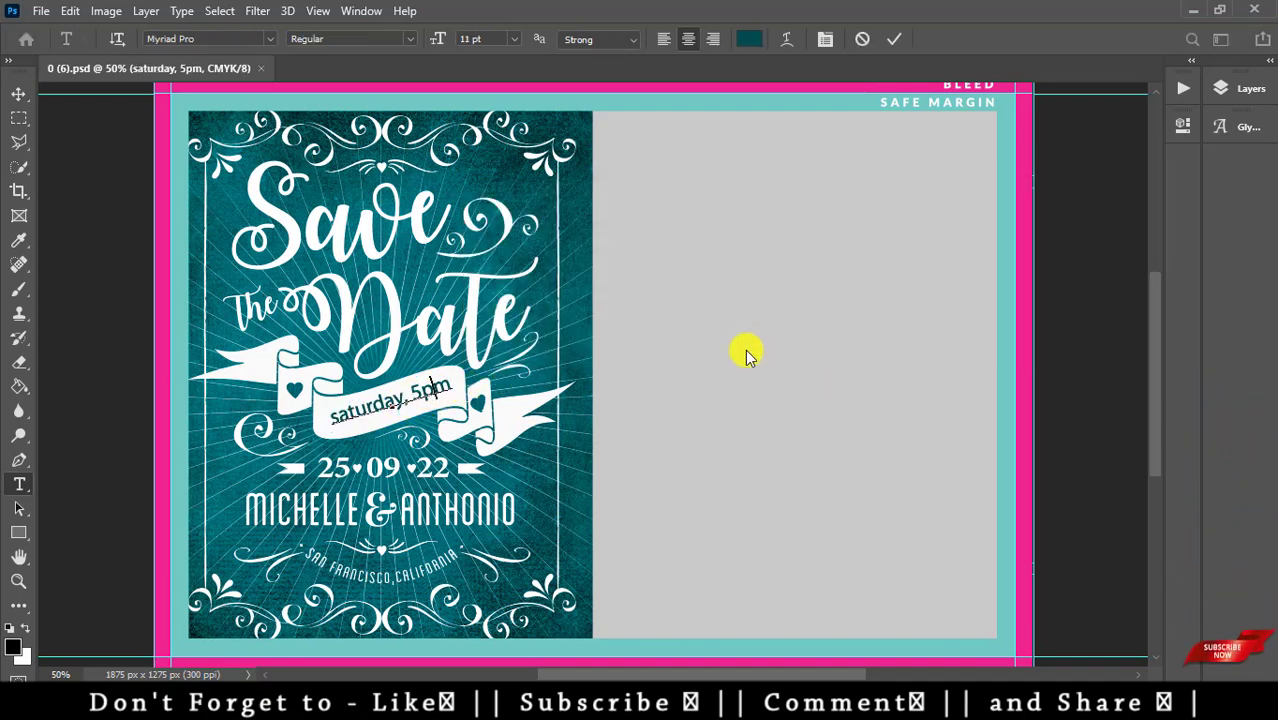
Step: Undo the accidental banner edit and change the date from 25•09•22 to 22•09•22
key("ctrl+Return")
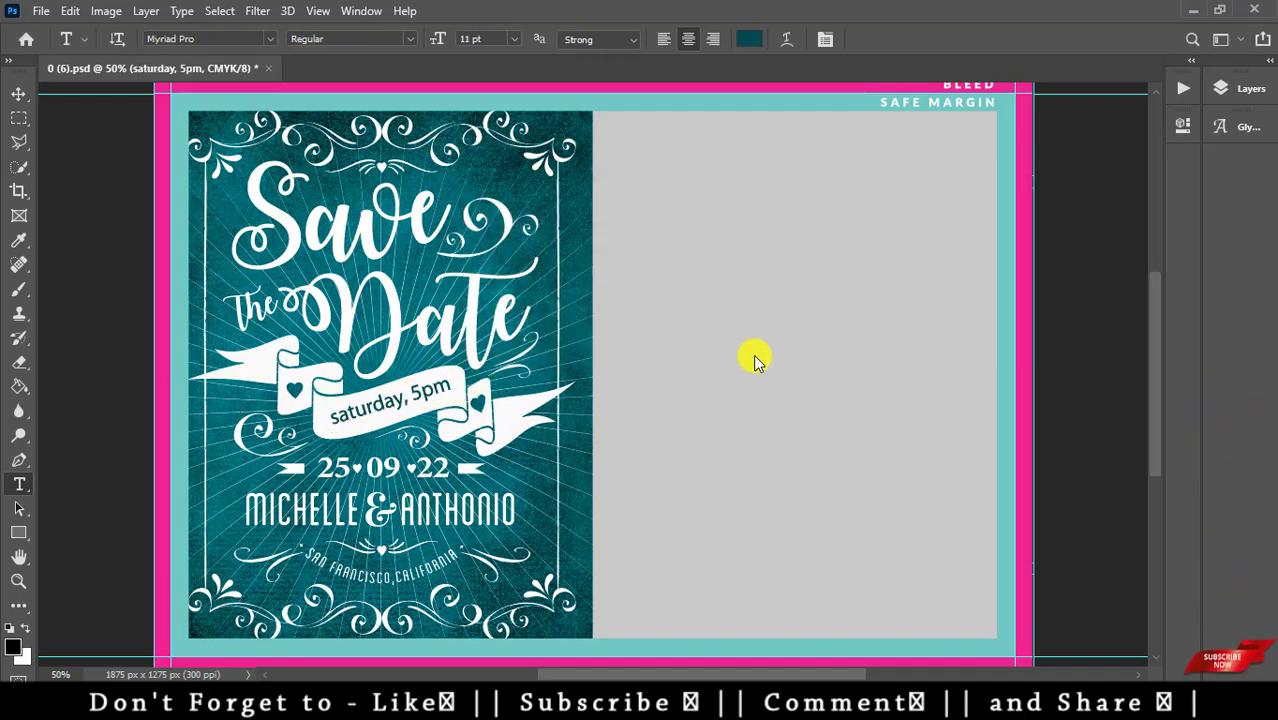
key("ctrl+z")
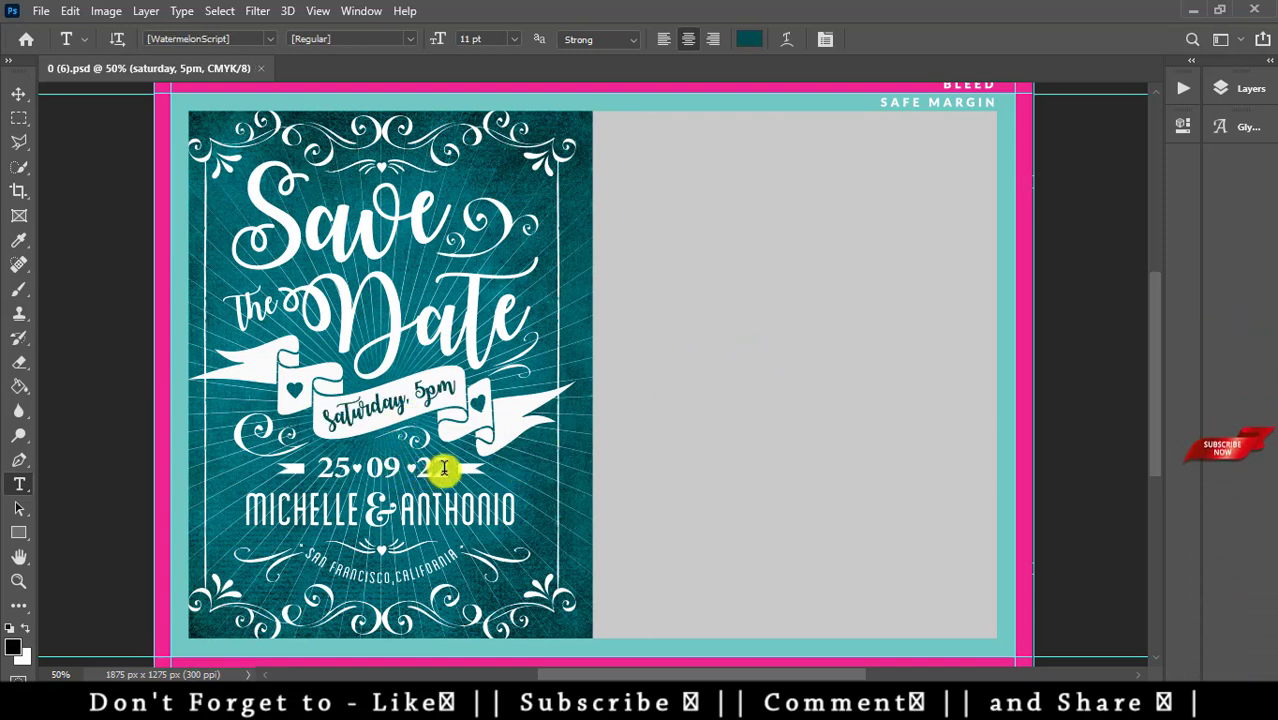
left_click(443, 468)
key("BackSpace")
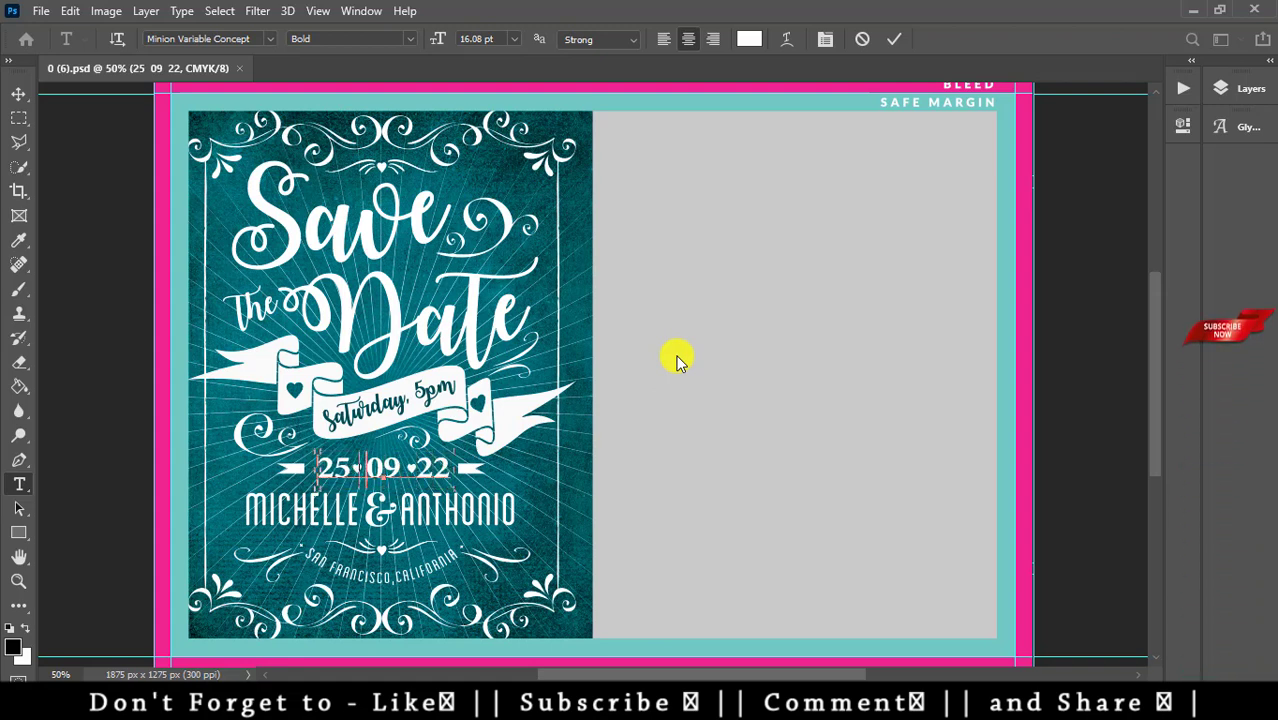
key("BackSpace")
type("2")
key("ctrl+Return")
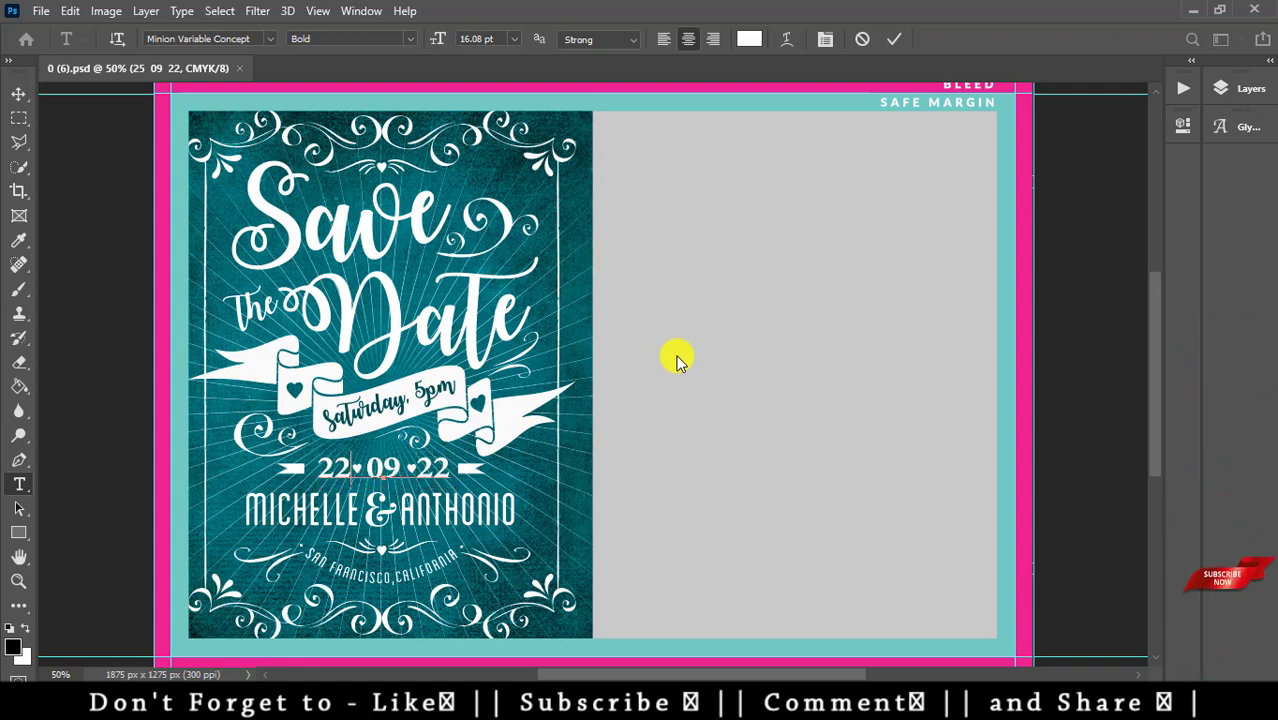
scroll(455, 465, "down", 1)
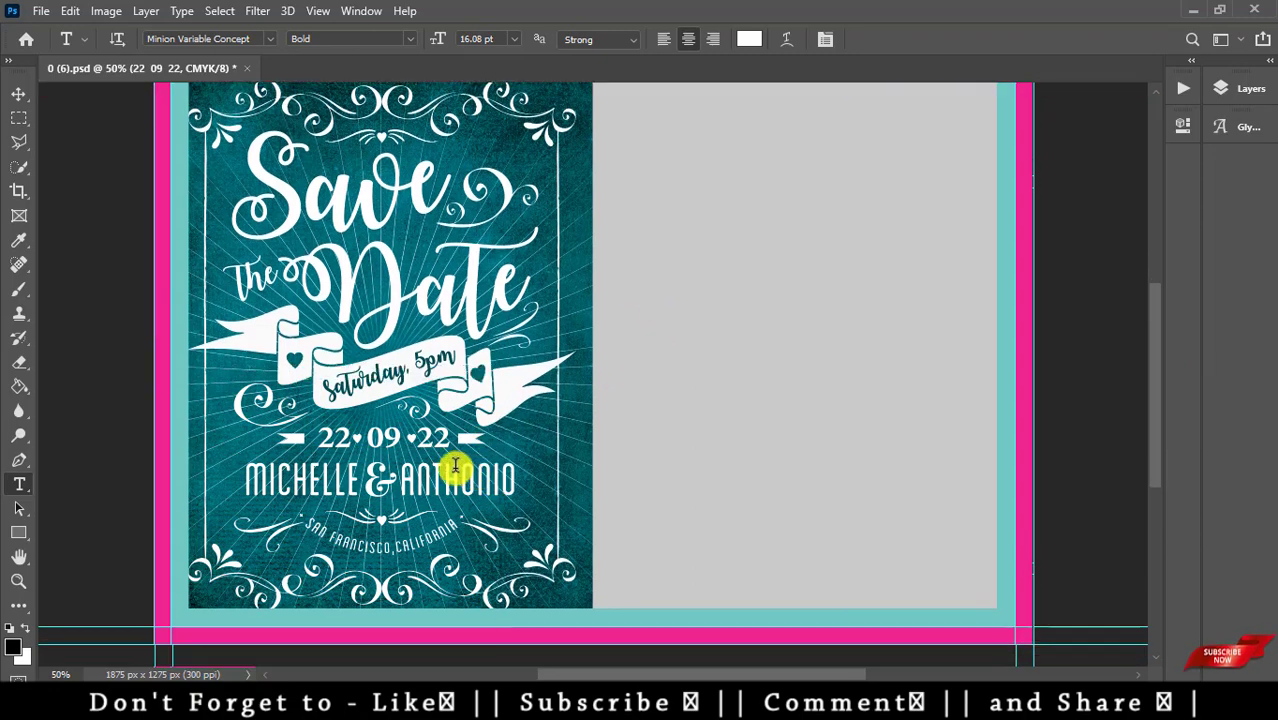
Step: Replace the missing font and rewrite the old couple's names as Rahul Neha
left_click(512, 478)
left_click(755, 346)
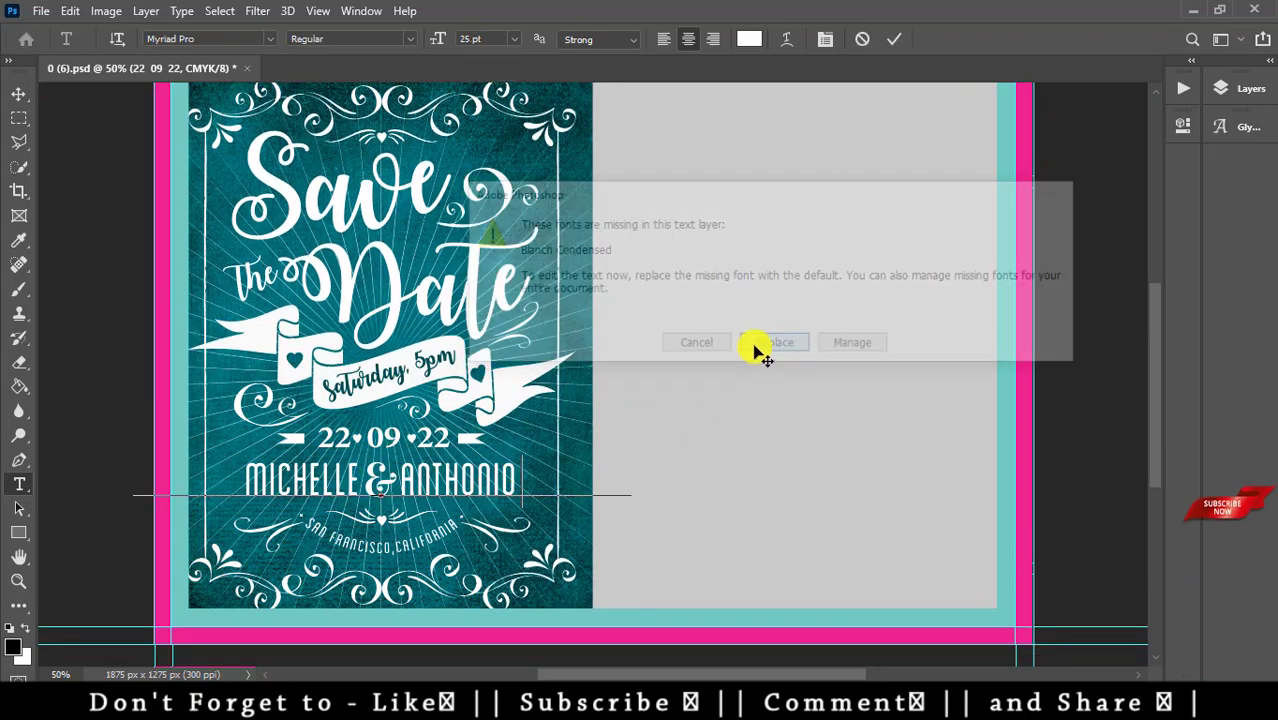
key("End")
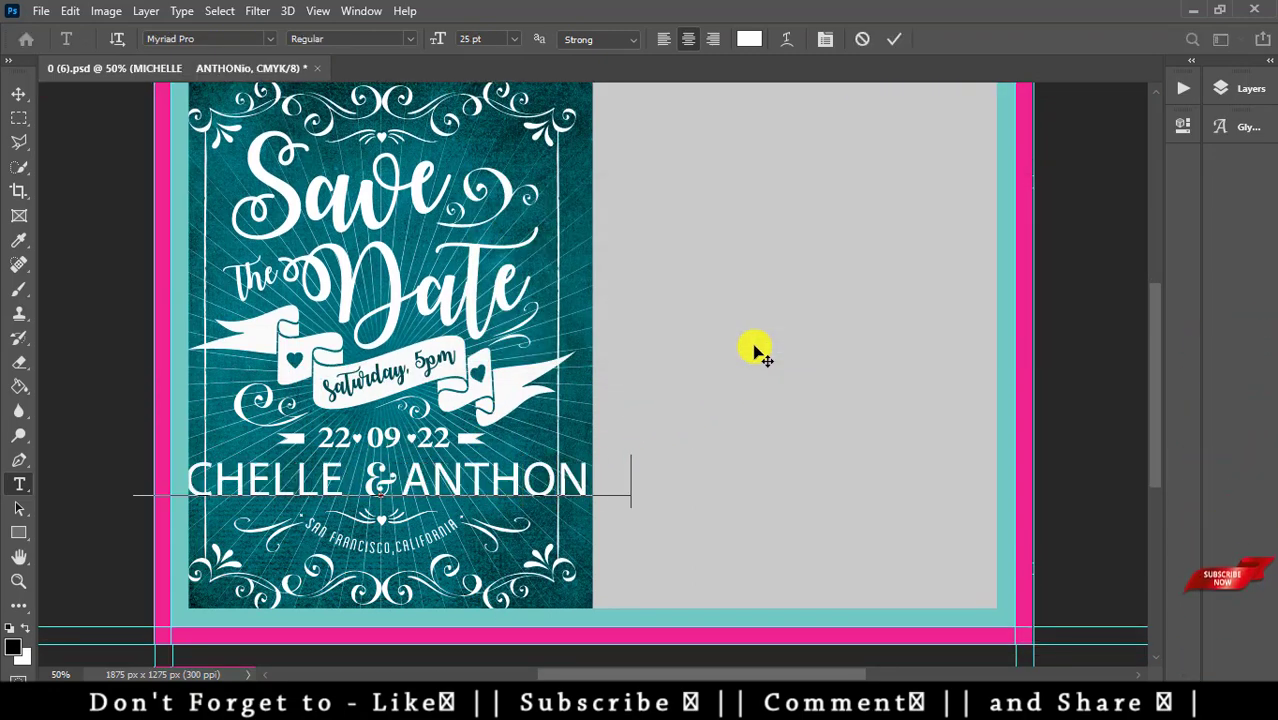
key("BackSpace")
key("BackSpace")
key("BackSpace")
key("BackSpace")
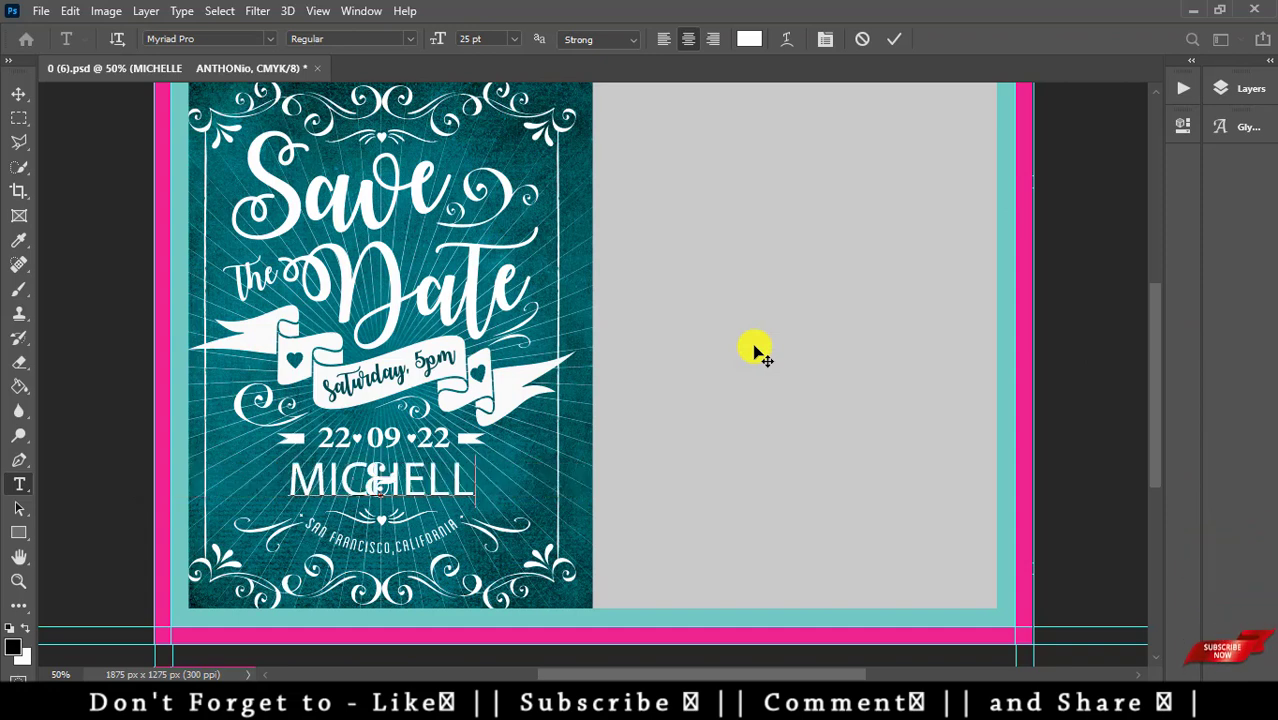
key("BackSpace")
key("BackSpace")
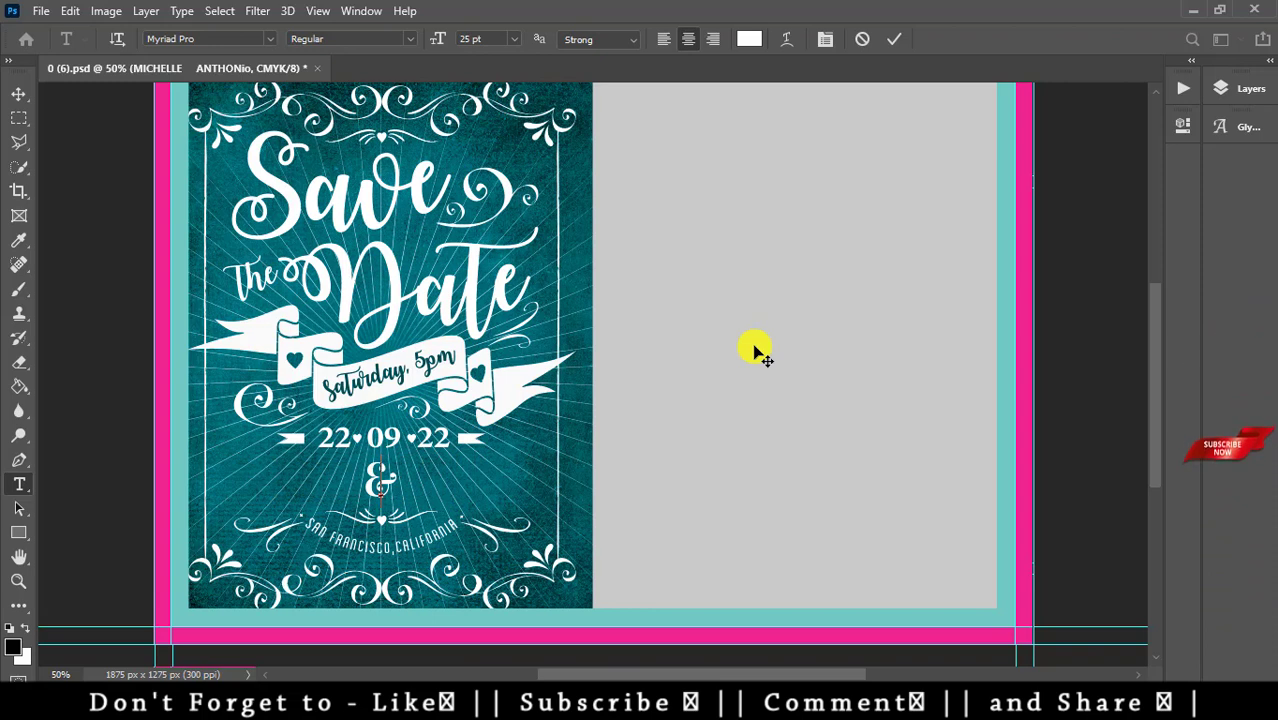
type("Rah")
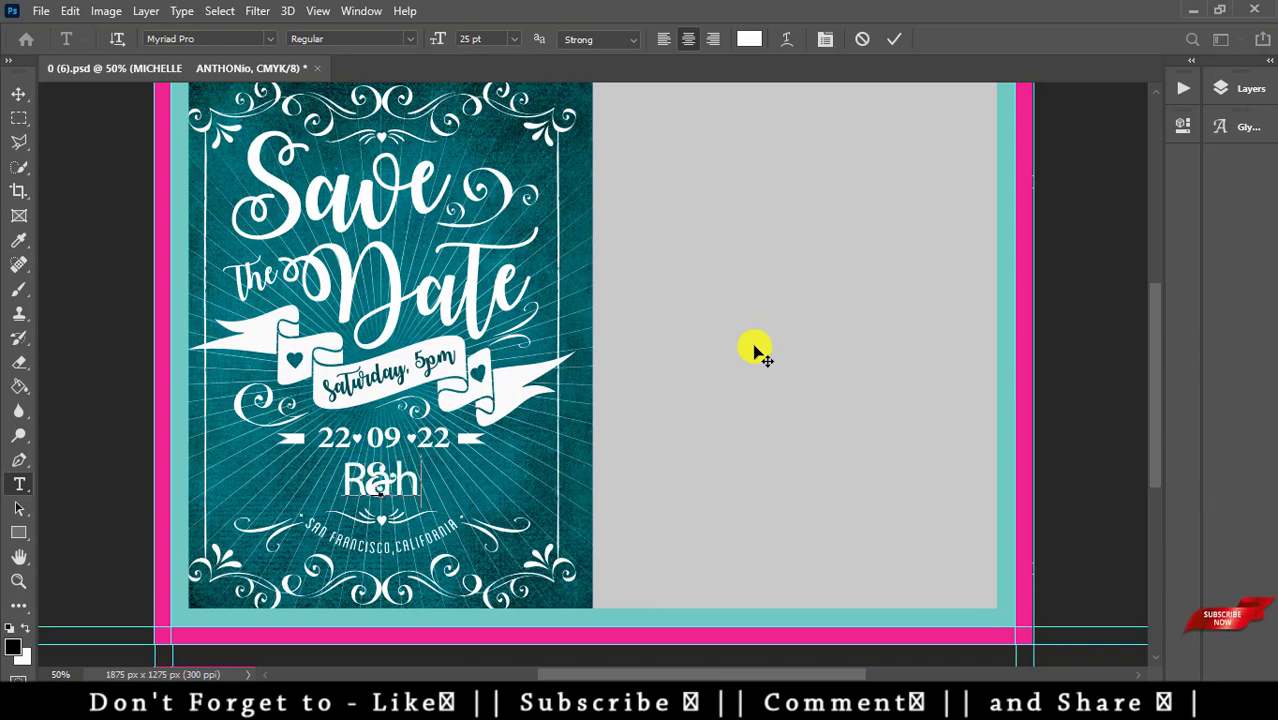
type("ul N")
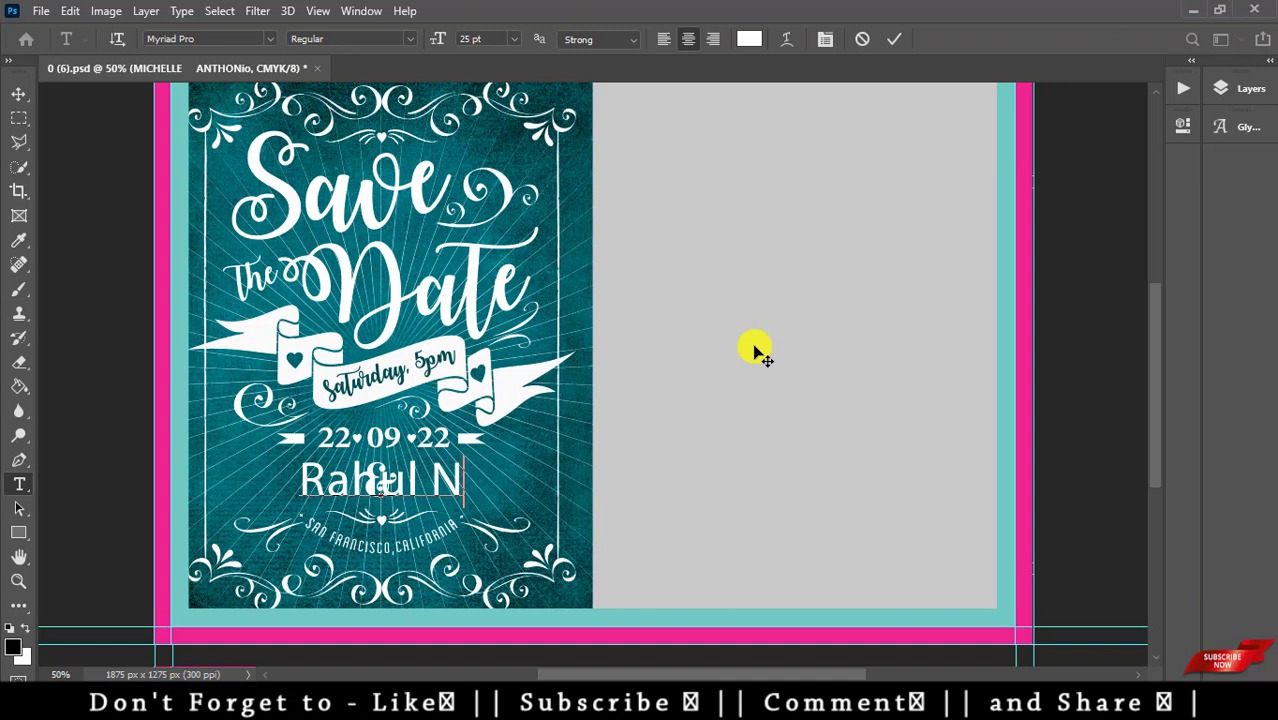
key("BackSpace")
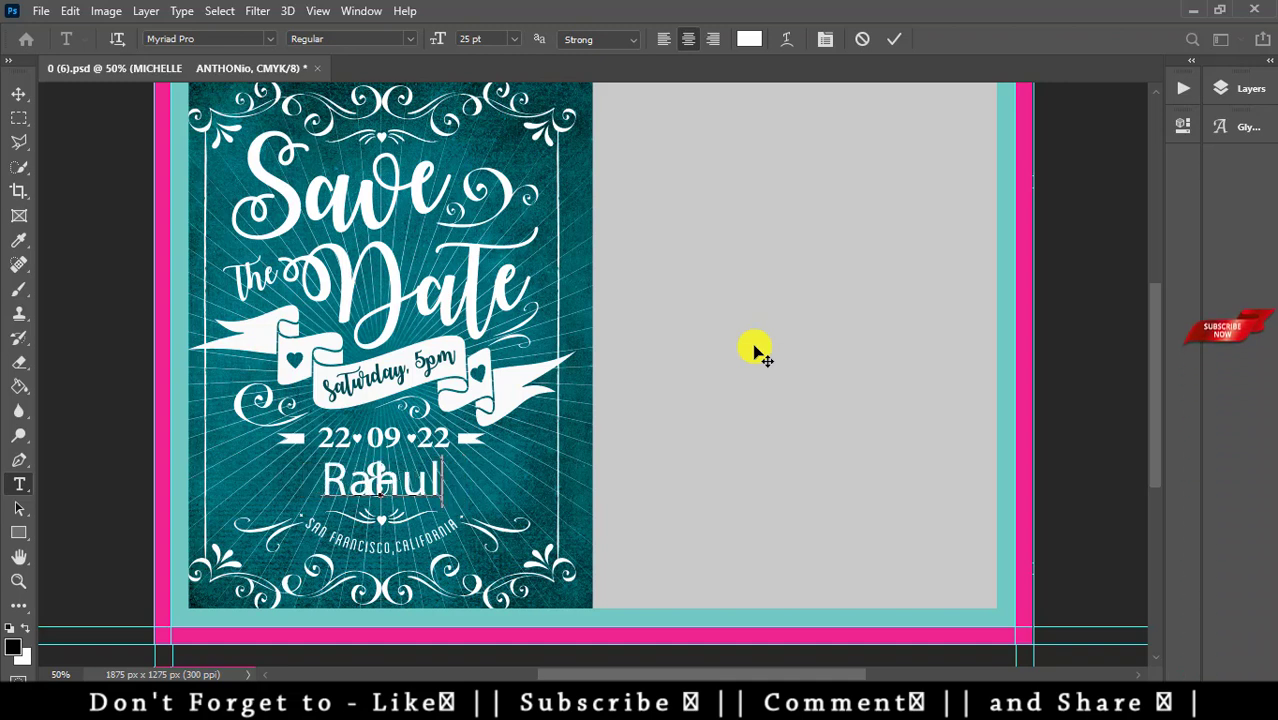
type("N")
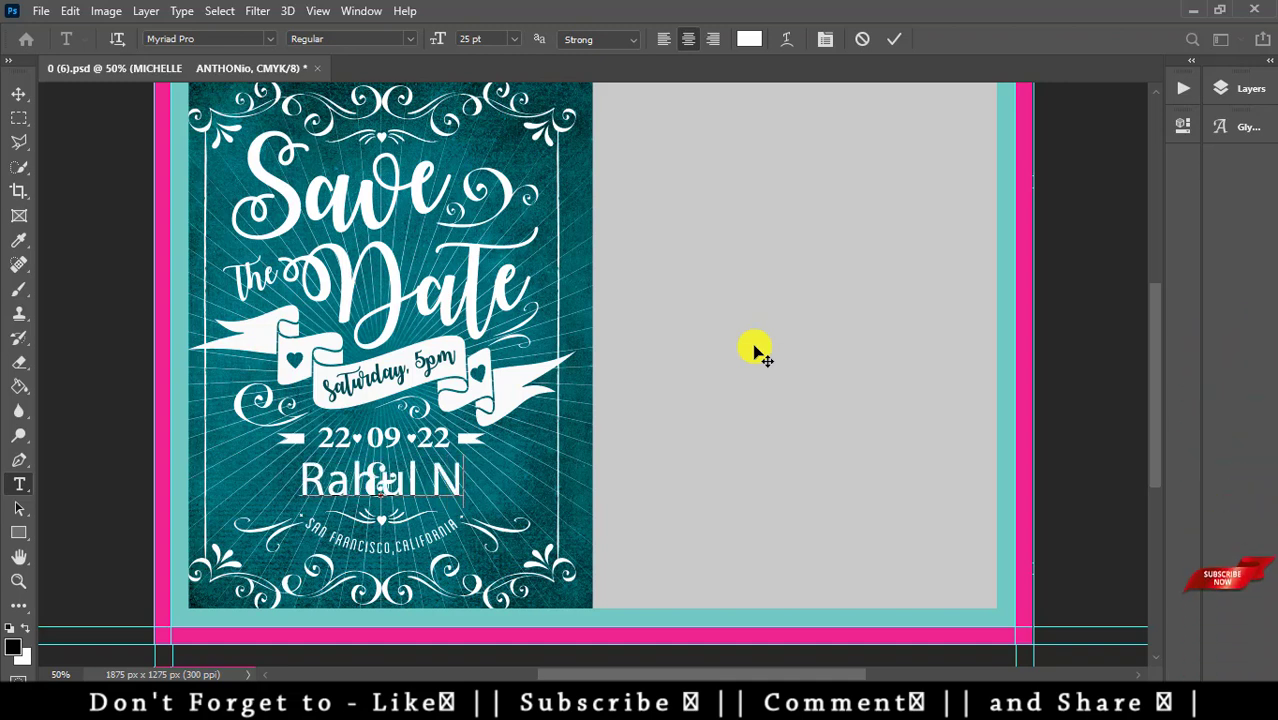
type("e")
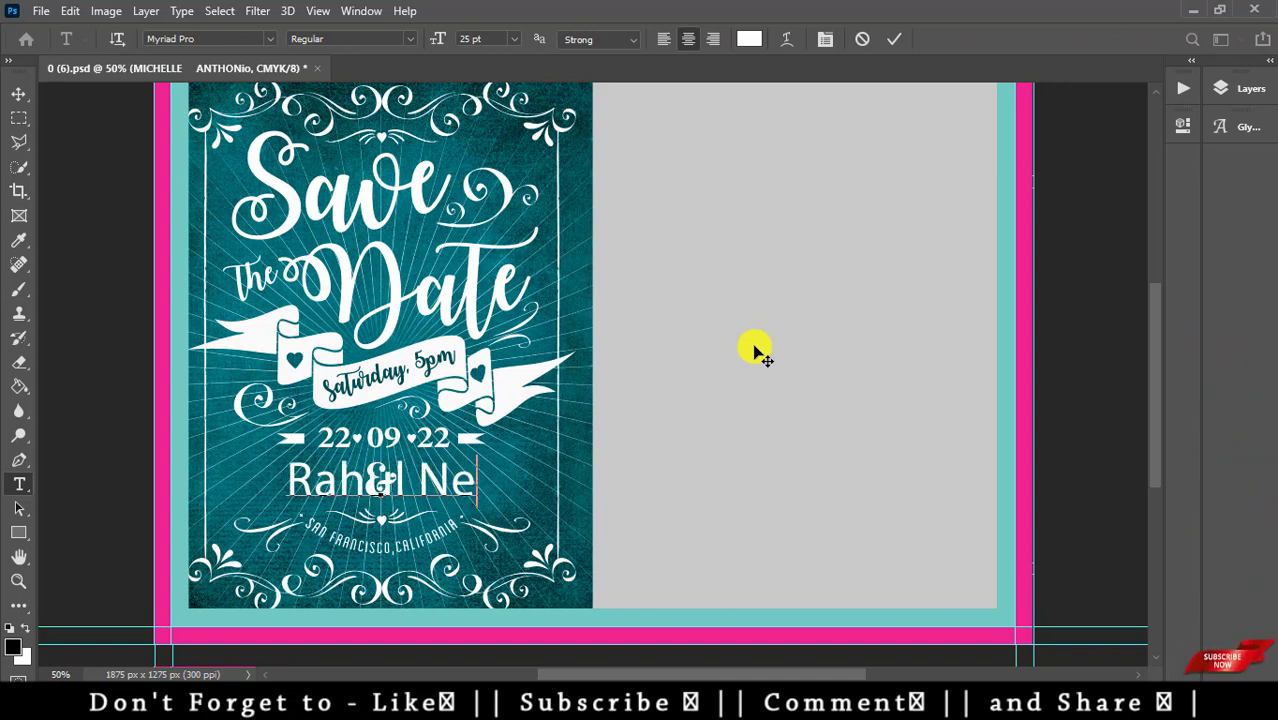
type("ha")
key("ctrl+Return")
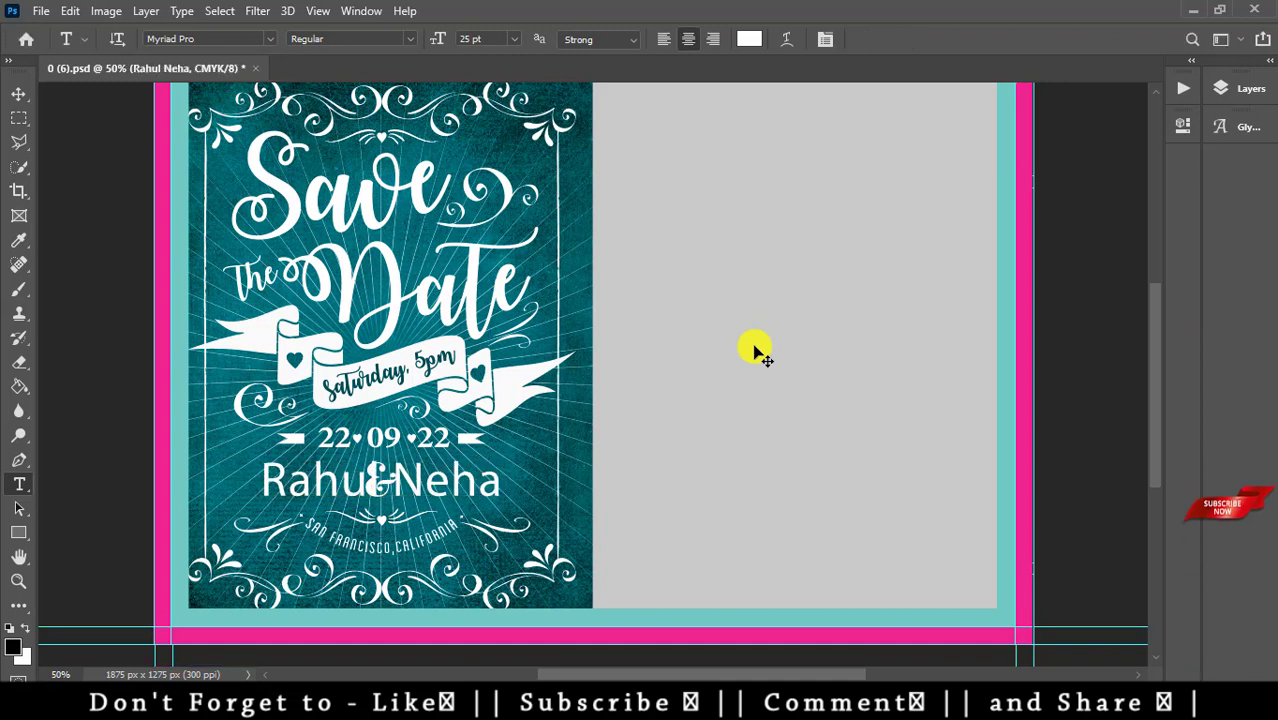
Step: Add '&' to make Rahul&Neha and nudge the names slightly left
left_click(422, 484)
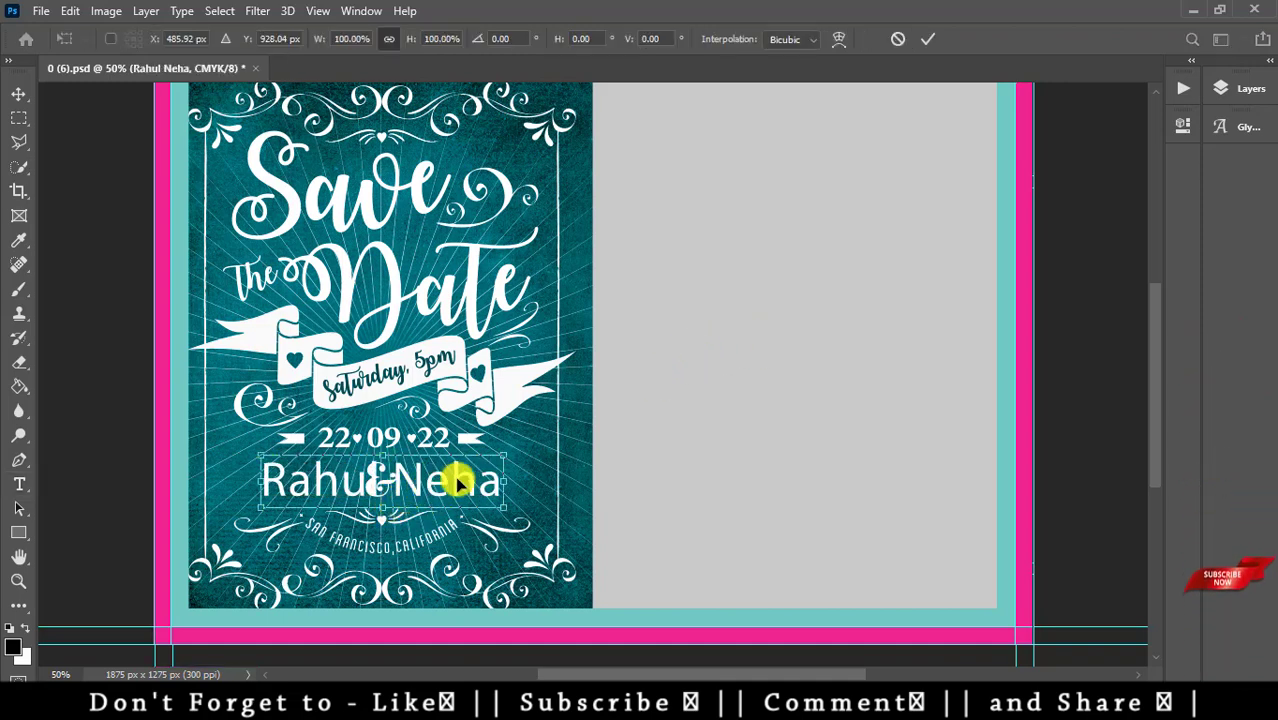
key("ctrl+Return")
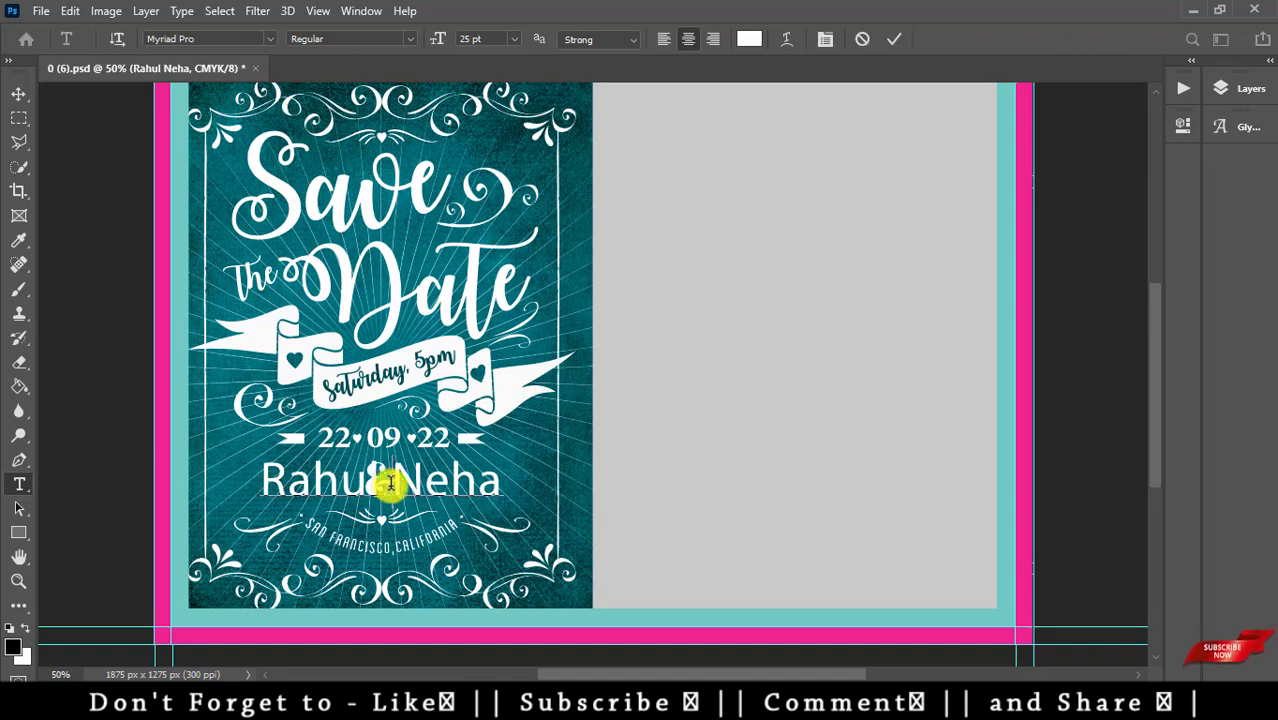
left_click(451, 484)
type("l&")
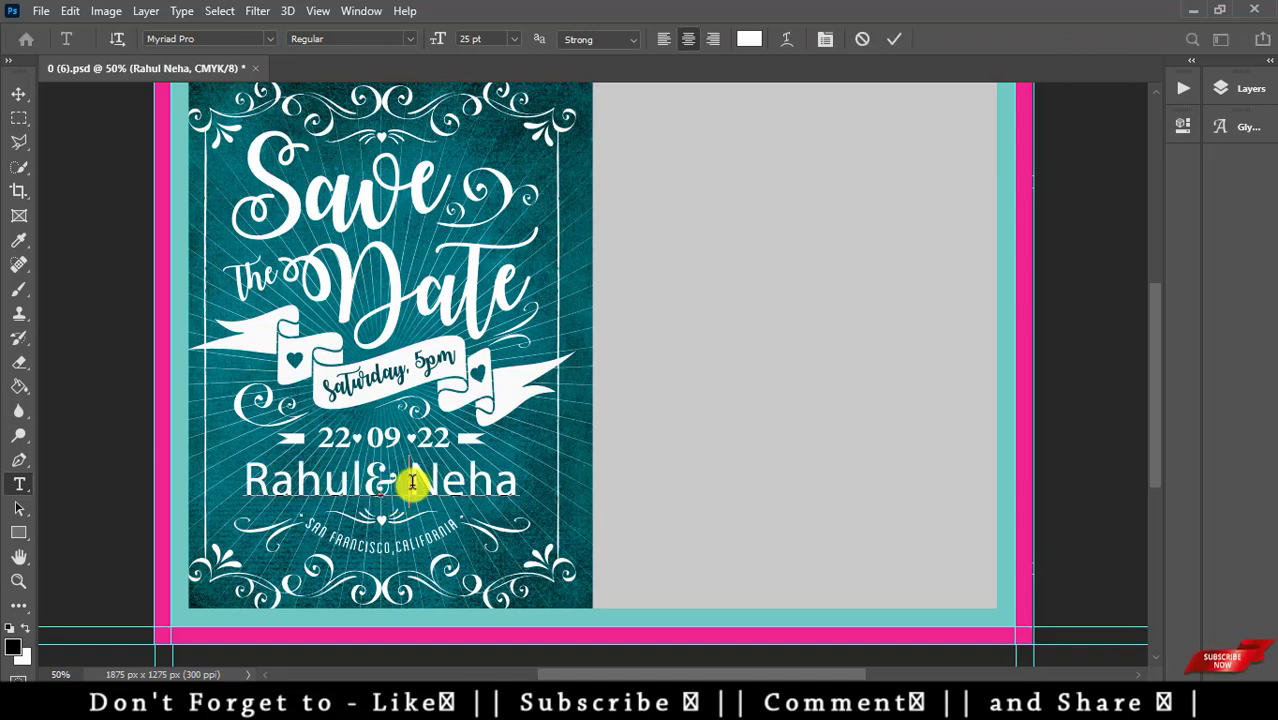
key("ctrl+Return")
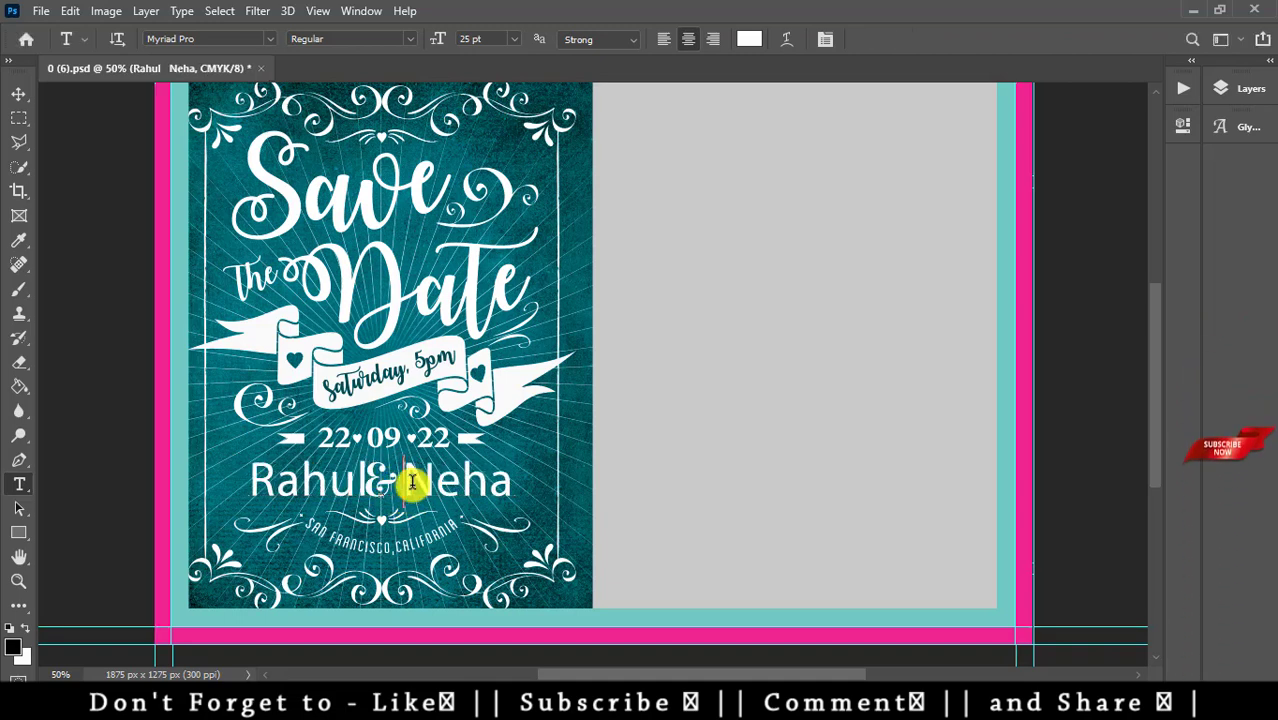
key("v")
key("Left")
key("Left")
key("Left")
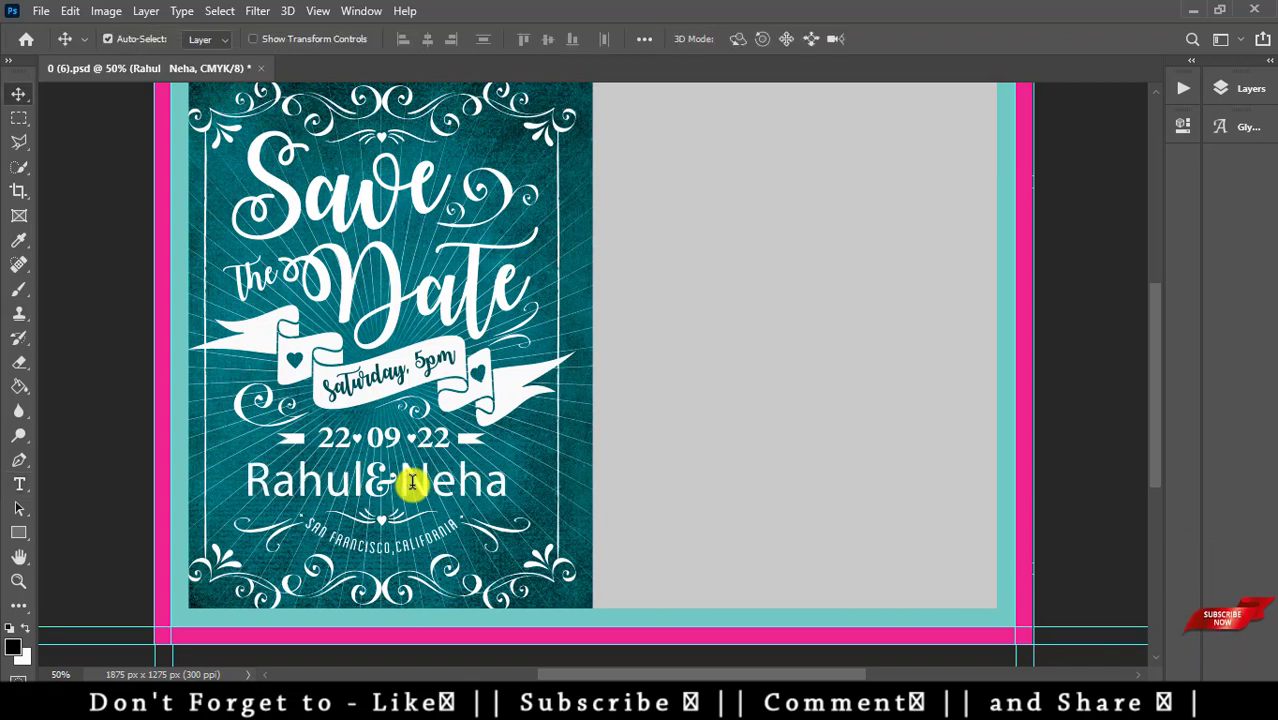
key("Left")
key("Left")
key("Left")
Step: Set all of the Rahul&Neha text in the Georgia font
key("t")
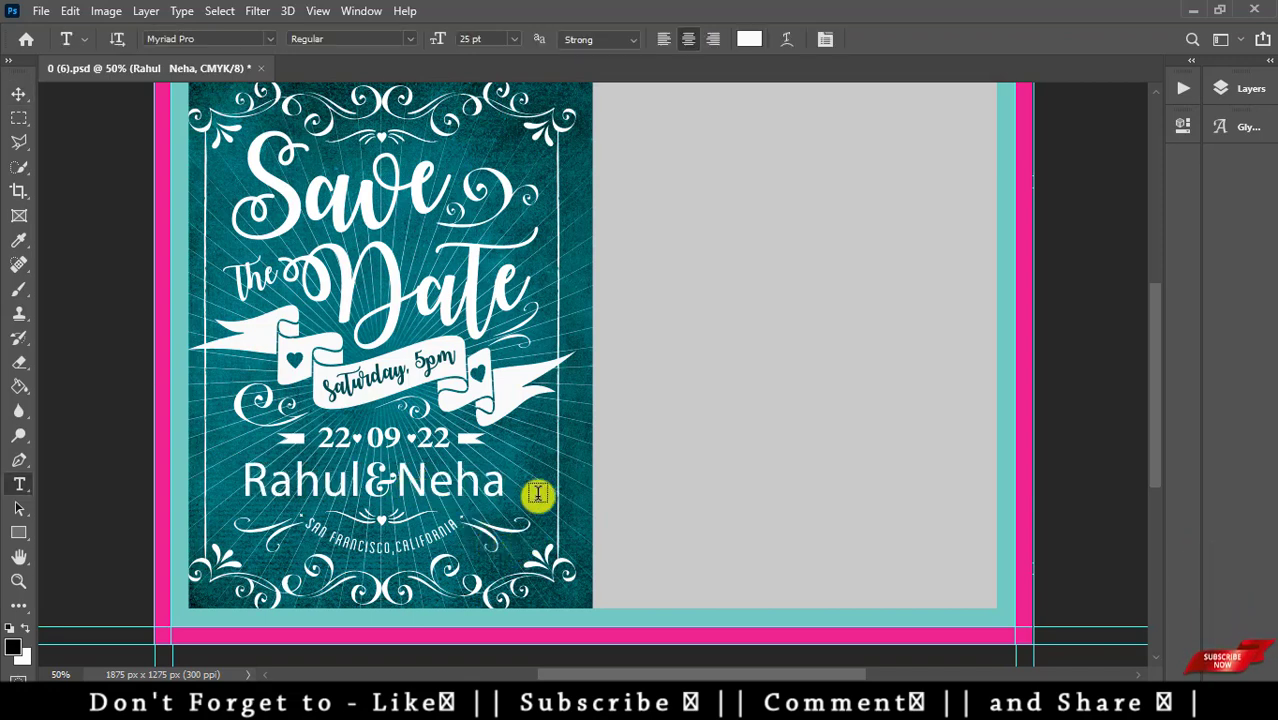
left_click(487, 487)
key("ctrl+a")
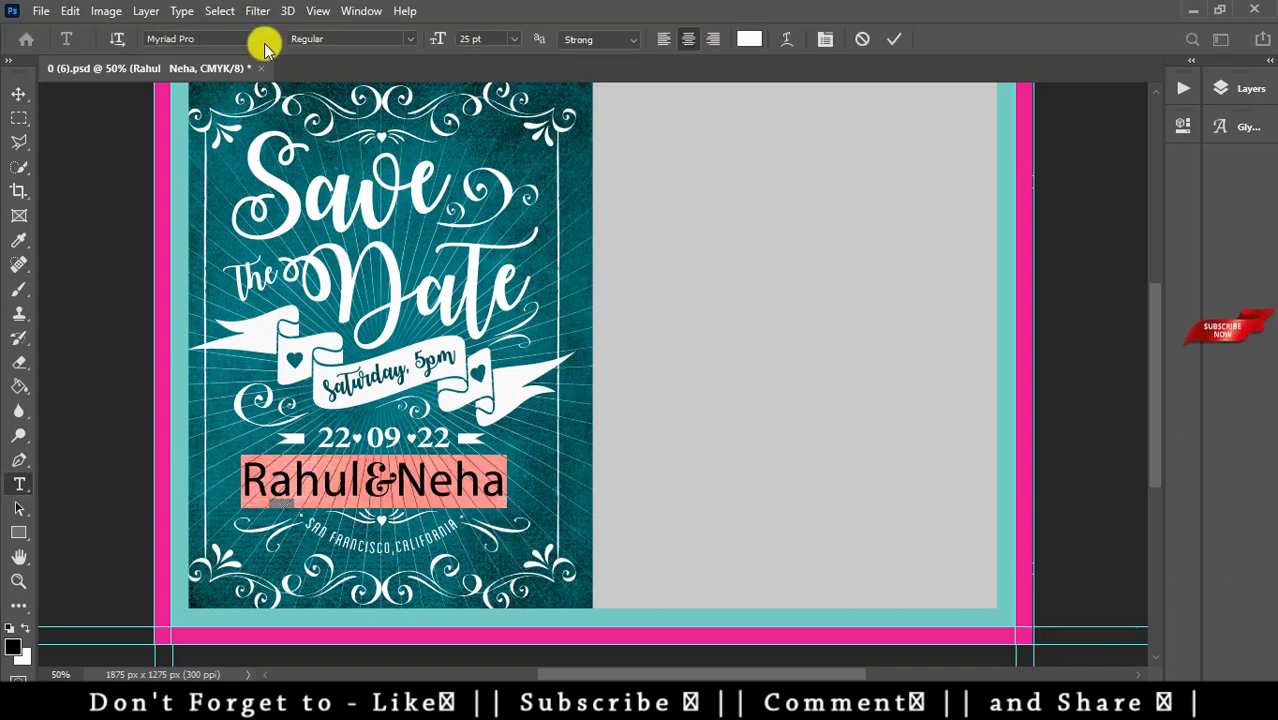
left_click(269, 39)
left_click_drag(502, 434, 502, 118)
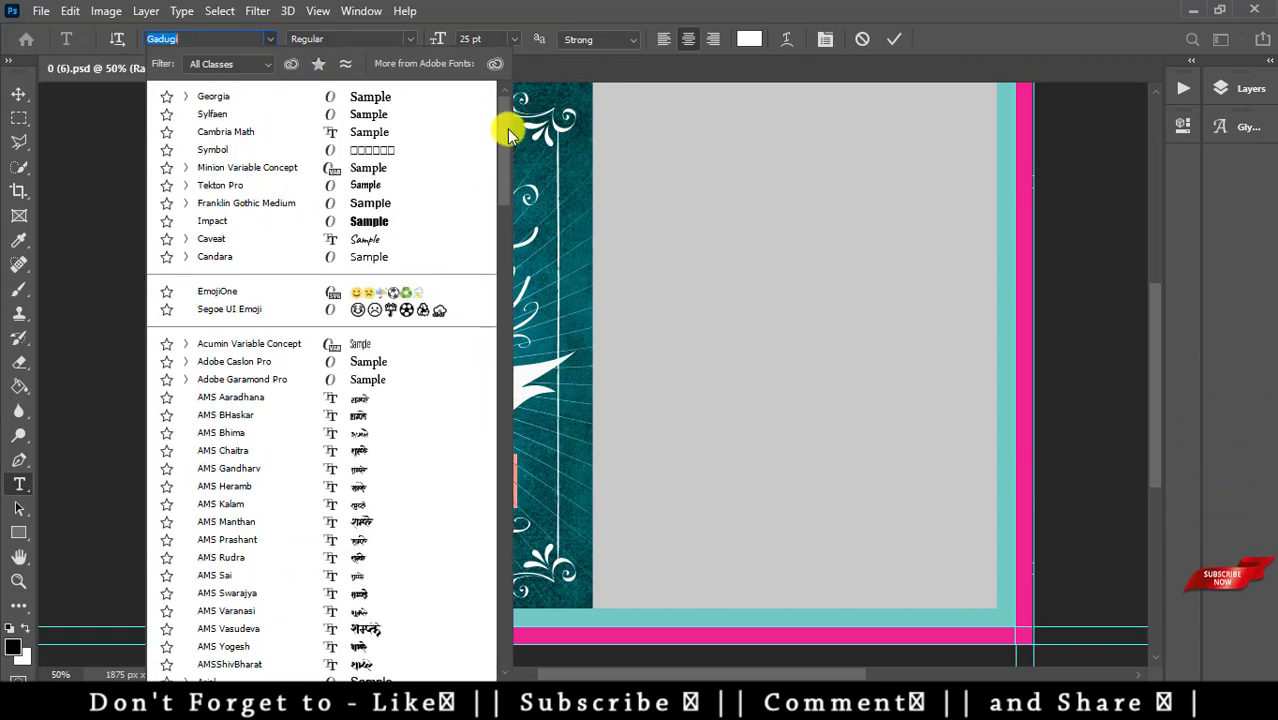
left_click(405, 98)
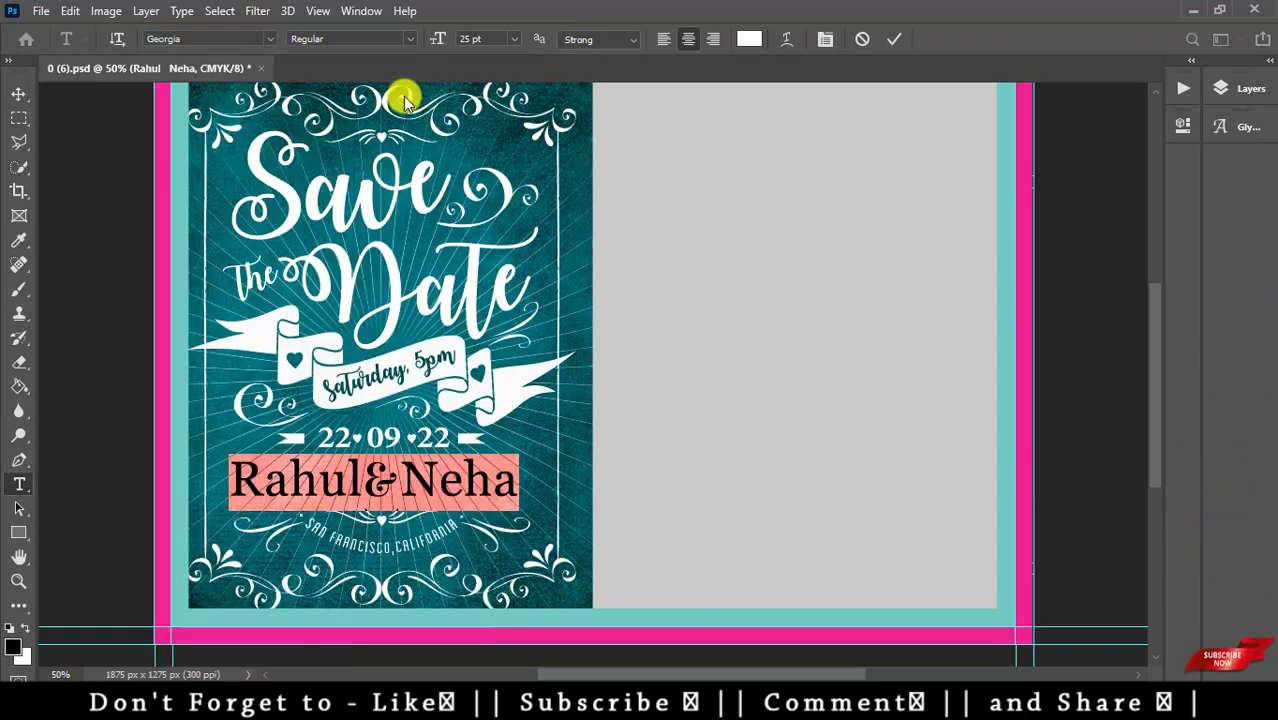
left_click(477, 244)
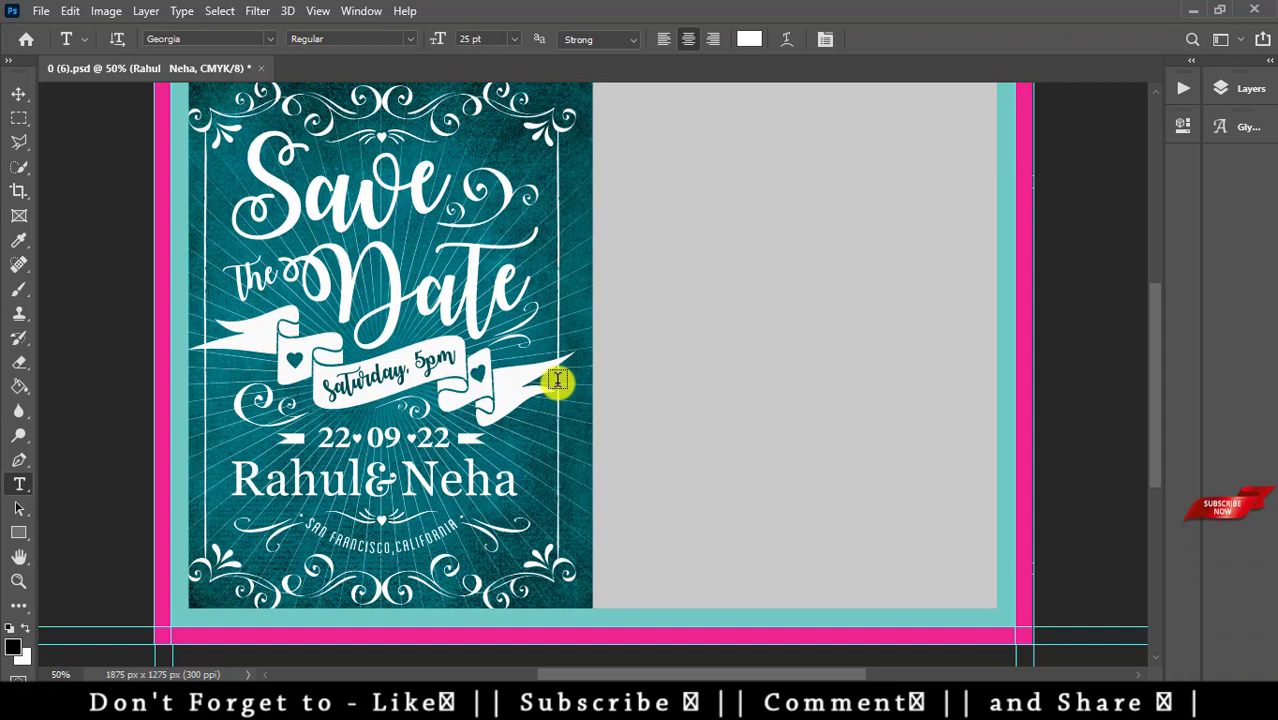
key("v")
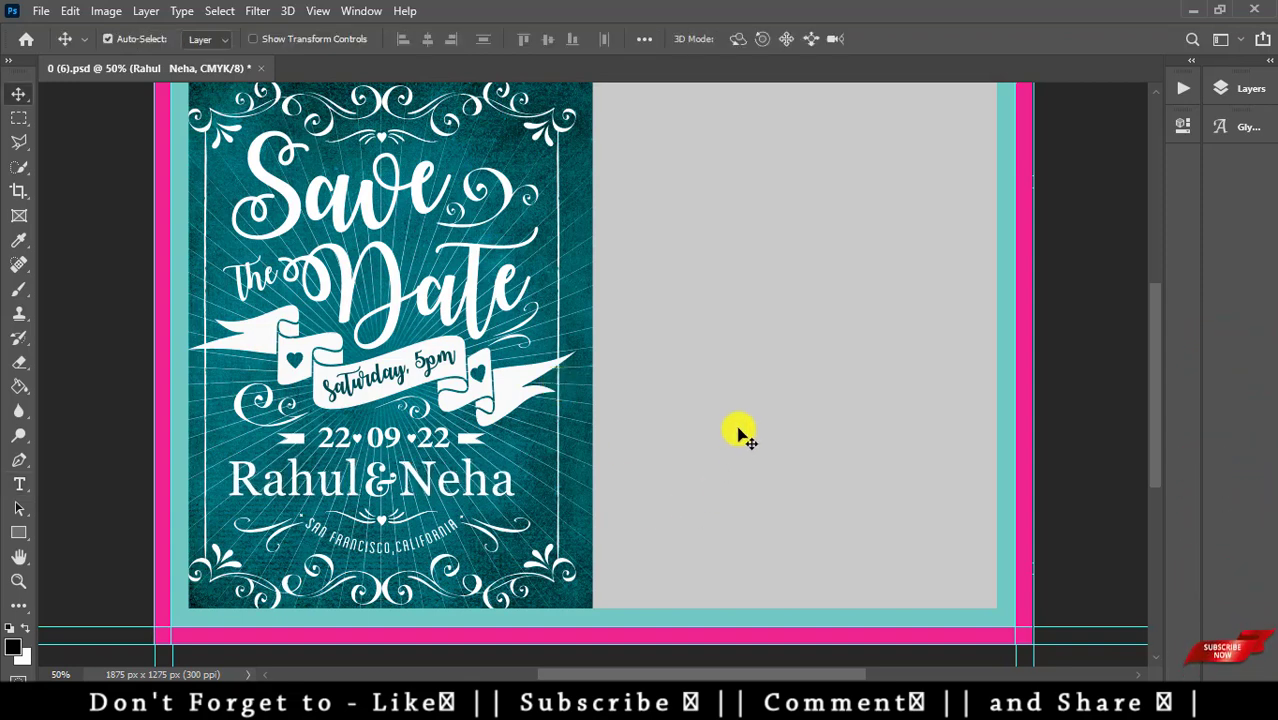
Step: Select the Your Photo layer and open its smart-object placeholder contents
scroll(740, 420, "up", 1)
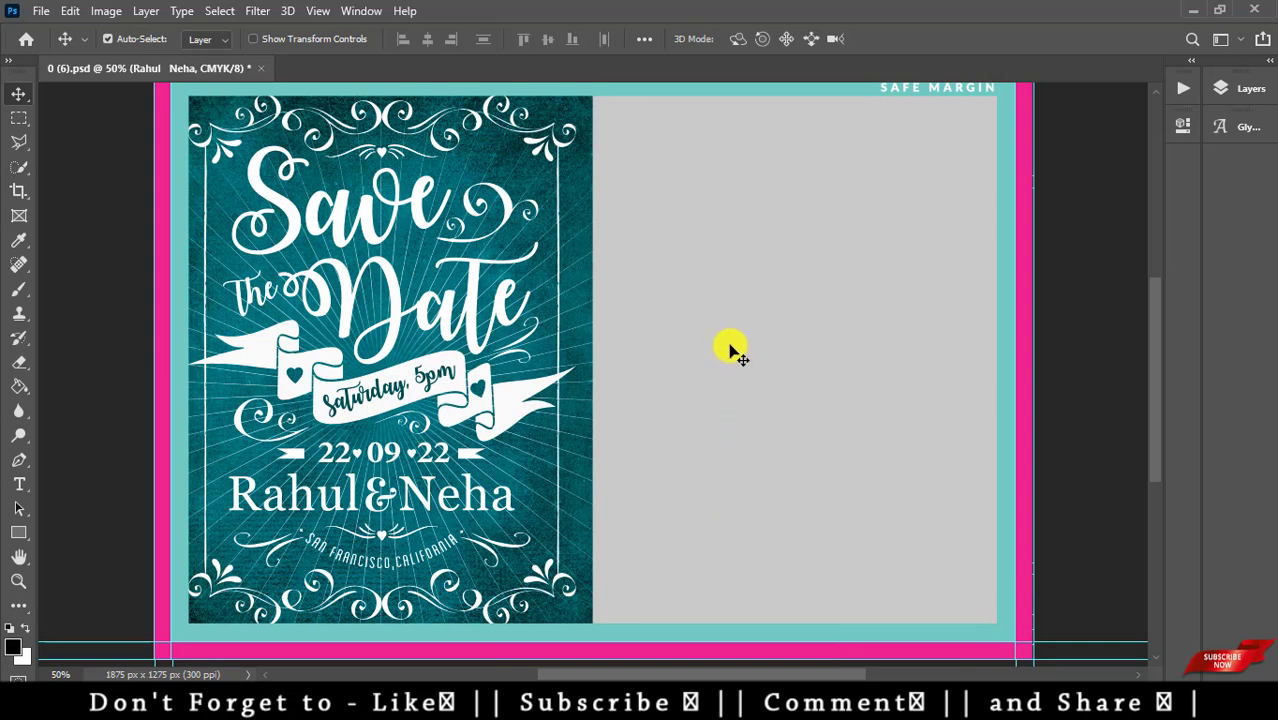
right_click(748, 294)
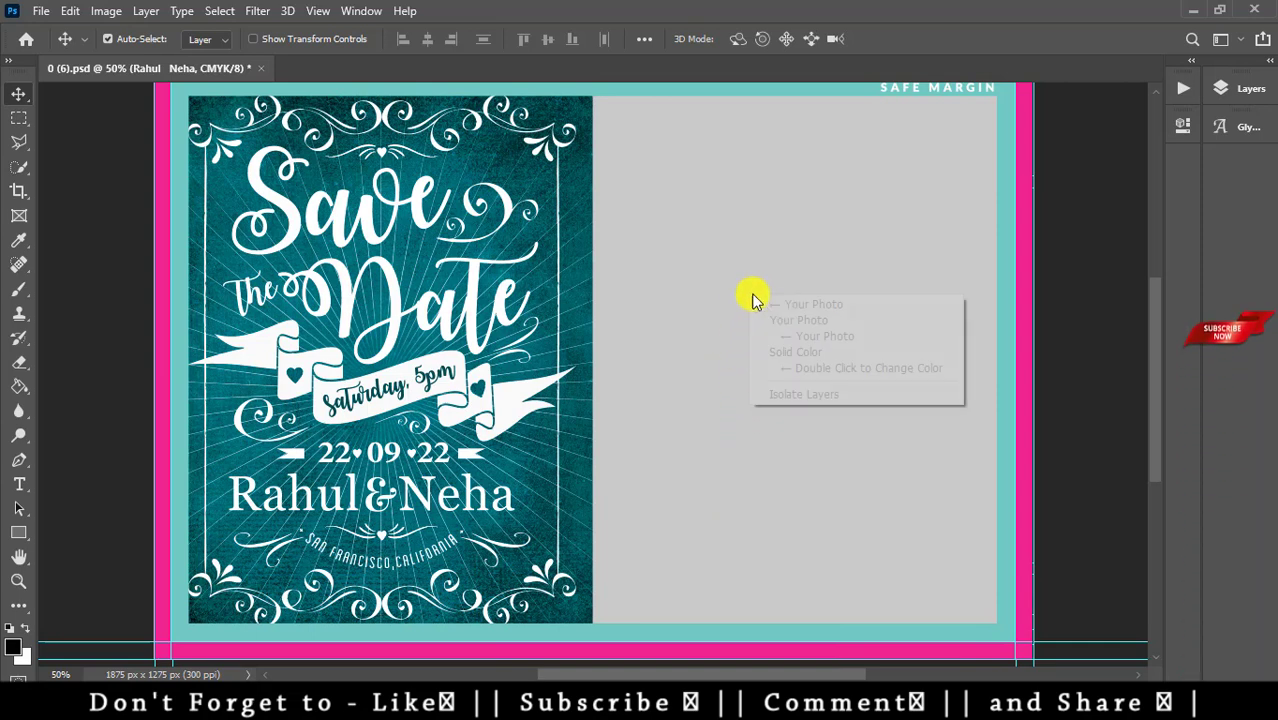
left_click(835, 321)
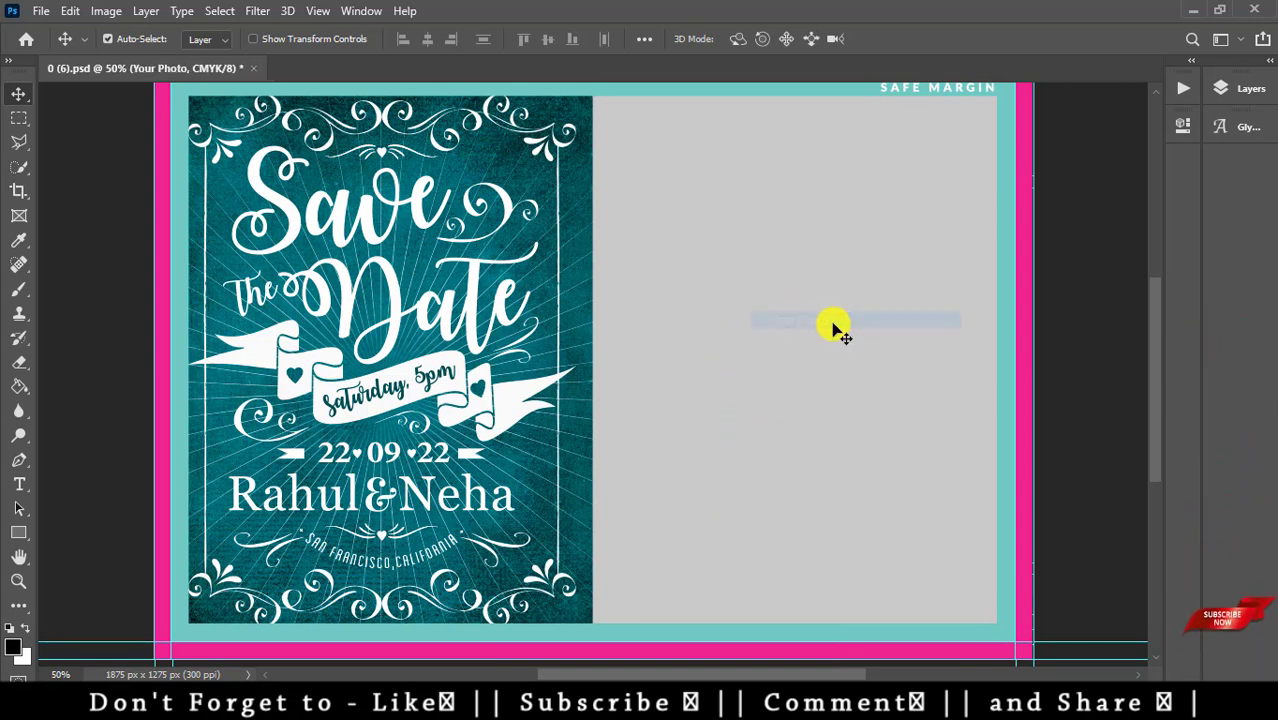
key("F7")
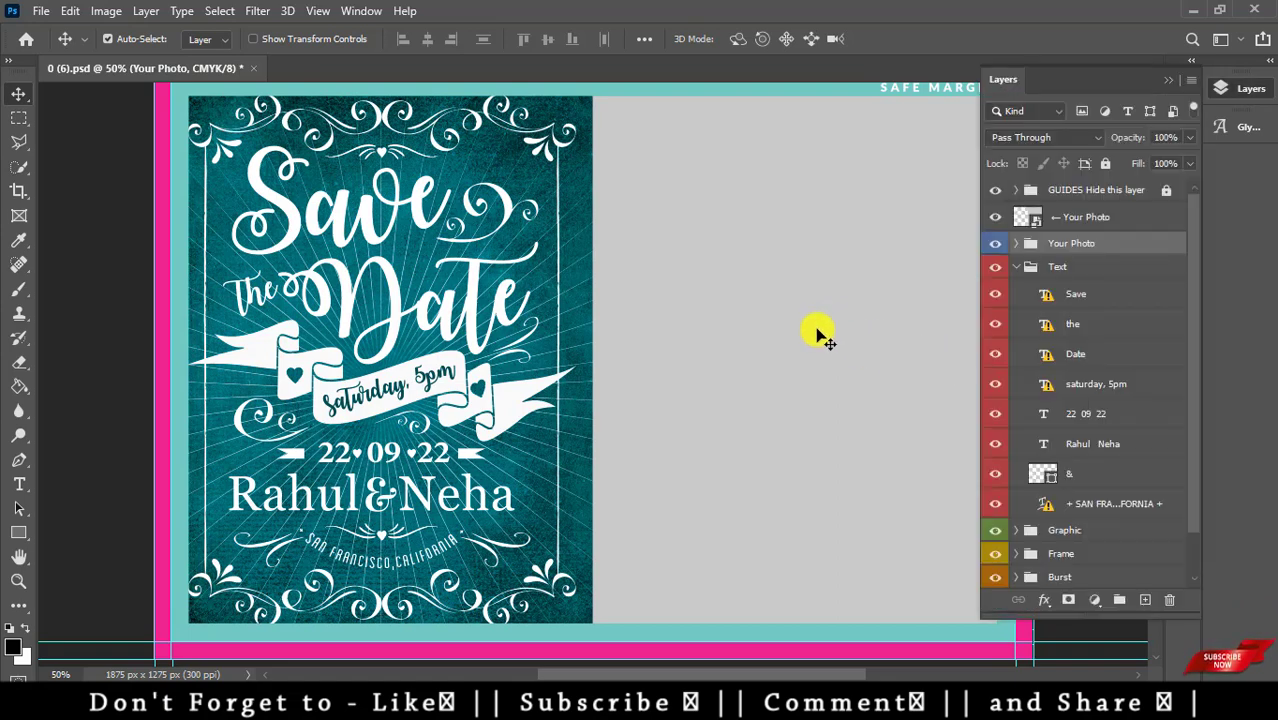
left_click(1016, 244)
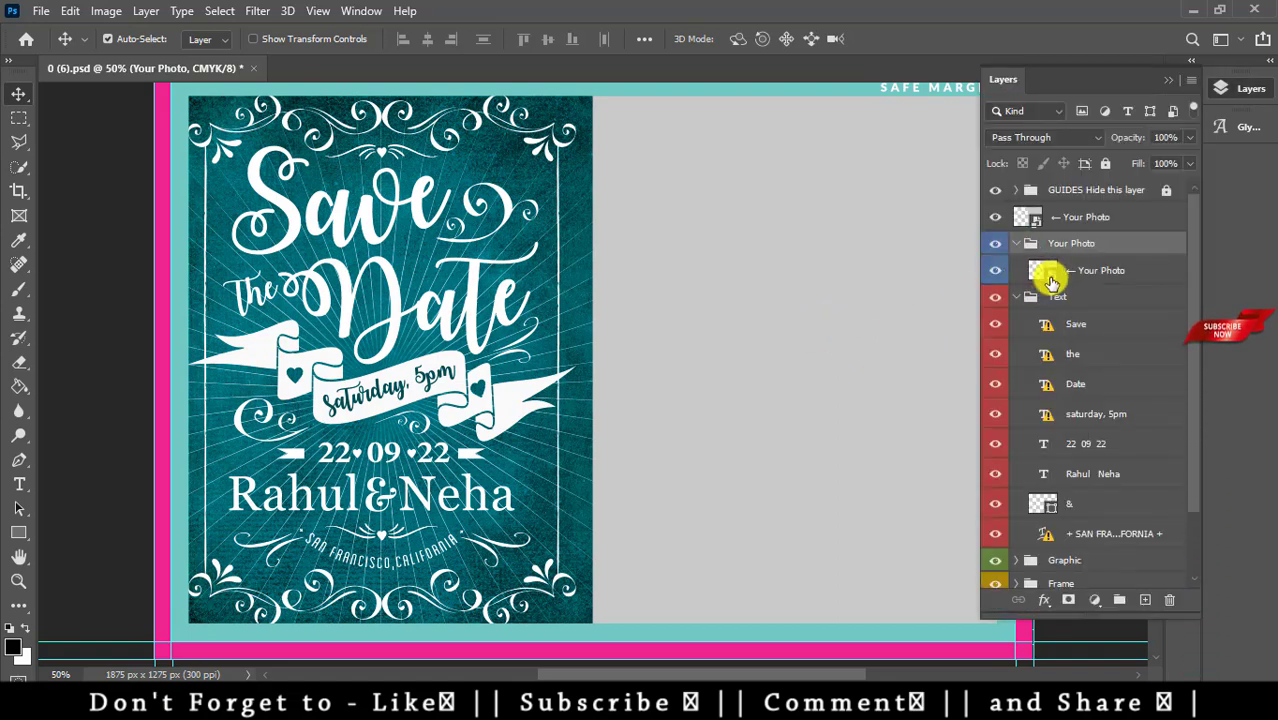
double_click(1041, 272)
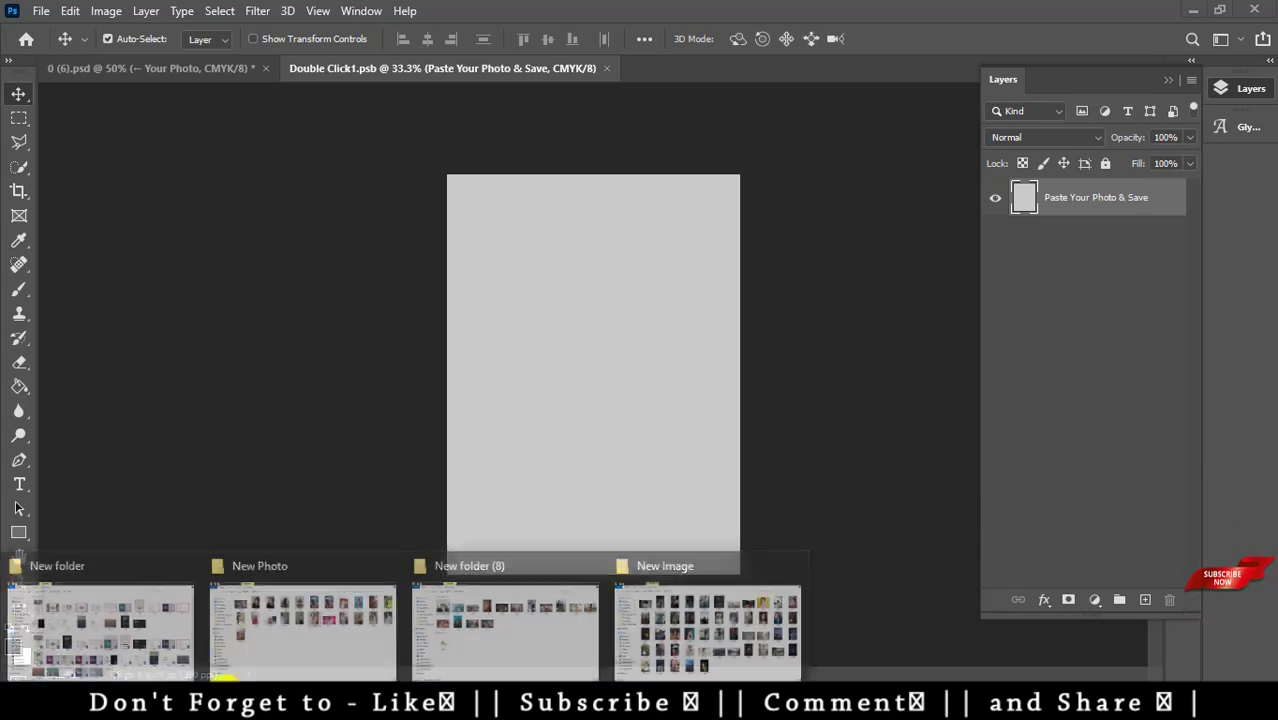
Step: Drag wedding photo 0 (4) from the Explorer folder into the placeholder
left_click(469, 612)
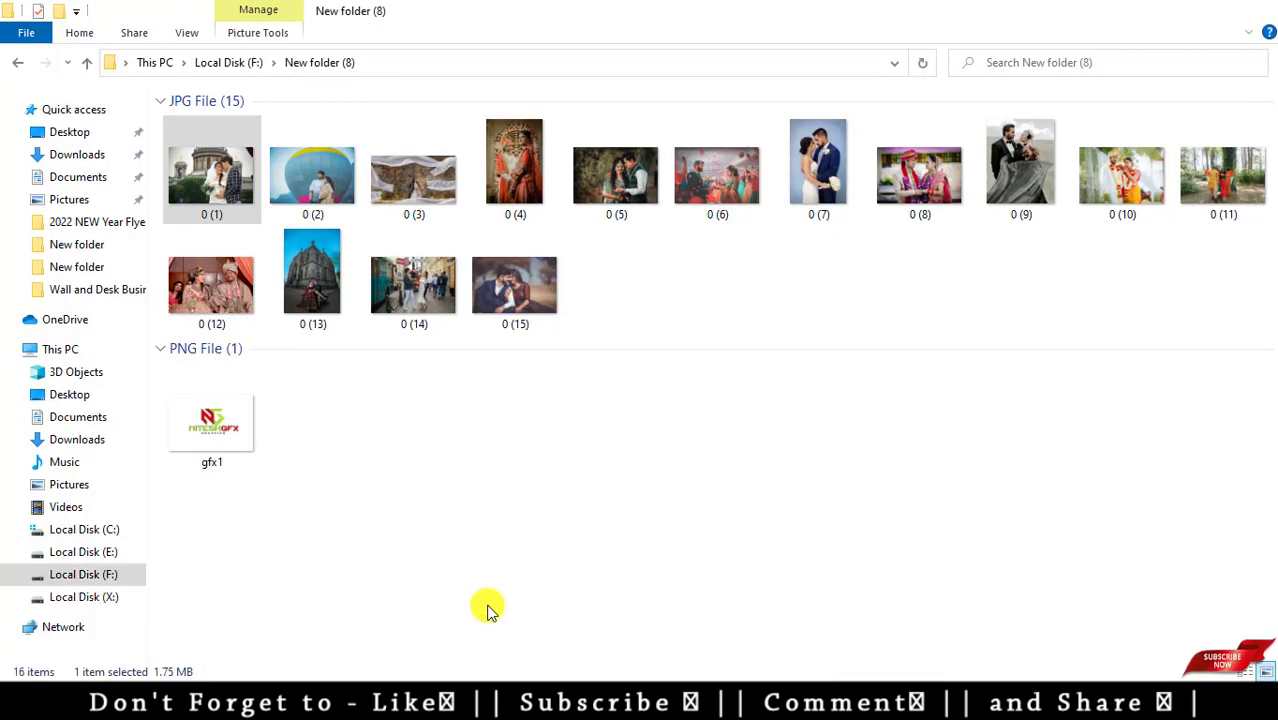
left_click_drag(818, 165, 820, 192)
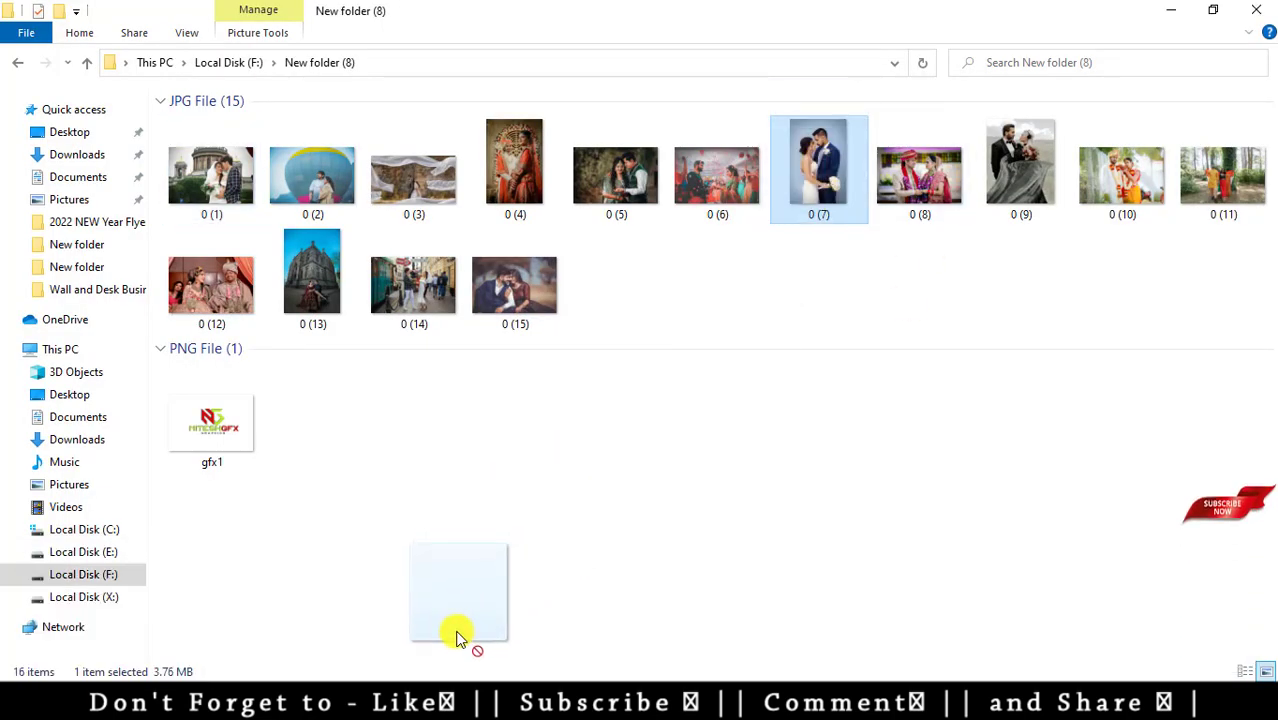
mouse_move(514, 165)
left_mouse_down()
mouse_move(446, 615)
mouse_move(542, 428)
left_mouse_up()
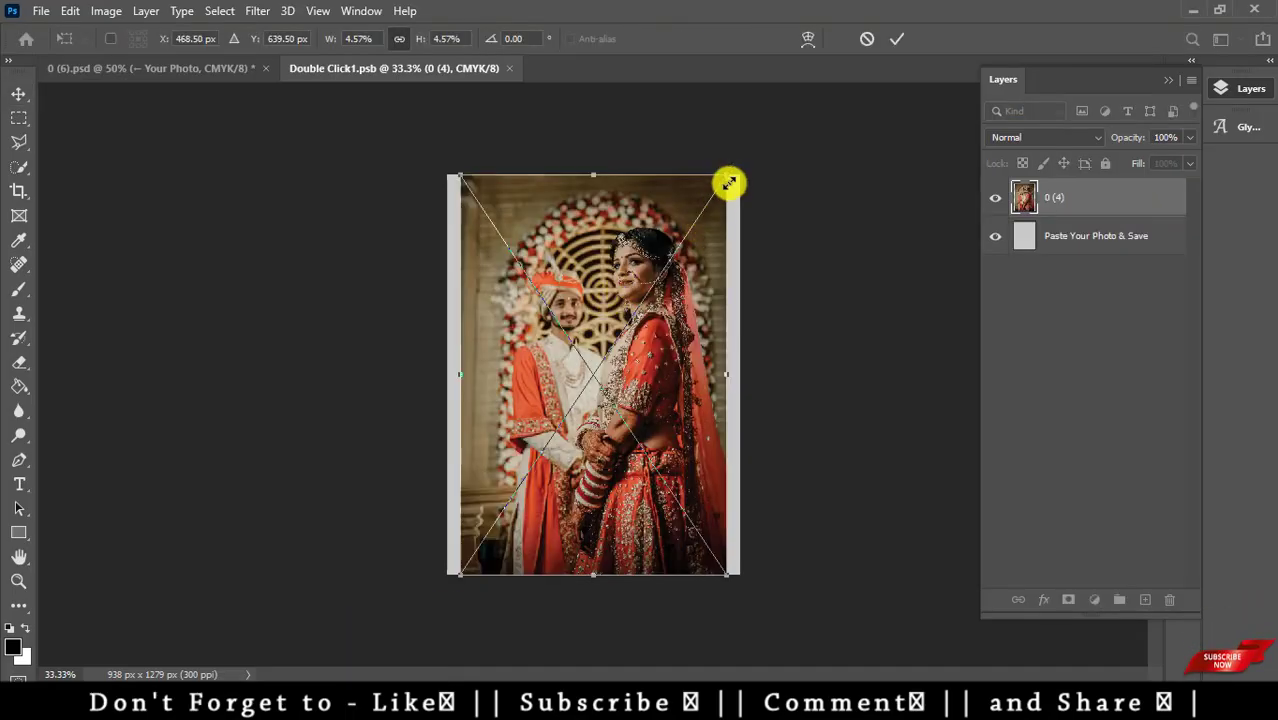
Step: Enlarge photo 0 (4) to cover the placeholder, nudge it down and left, and commit
mouse_move(729, 183)
left_mouse_down()
mouse_move(732, 147)
mouse_move(752, 127)
left_mouse_up()
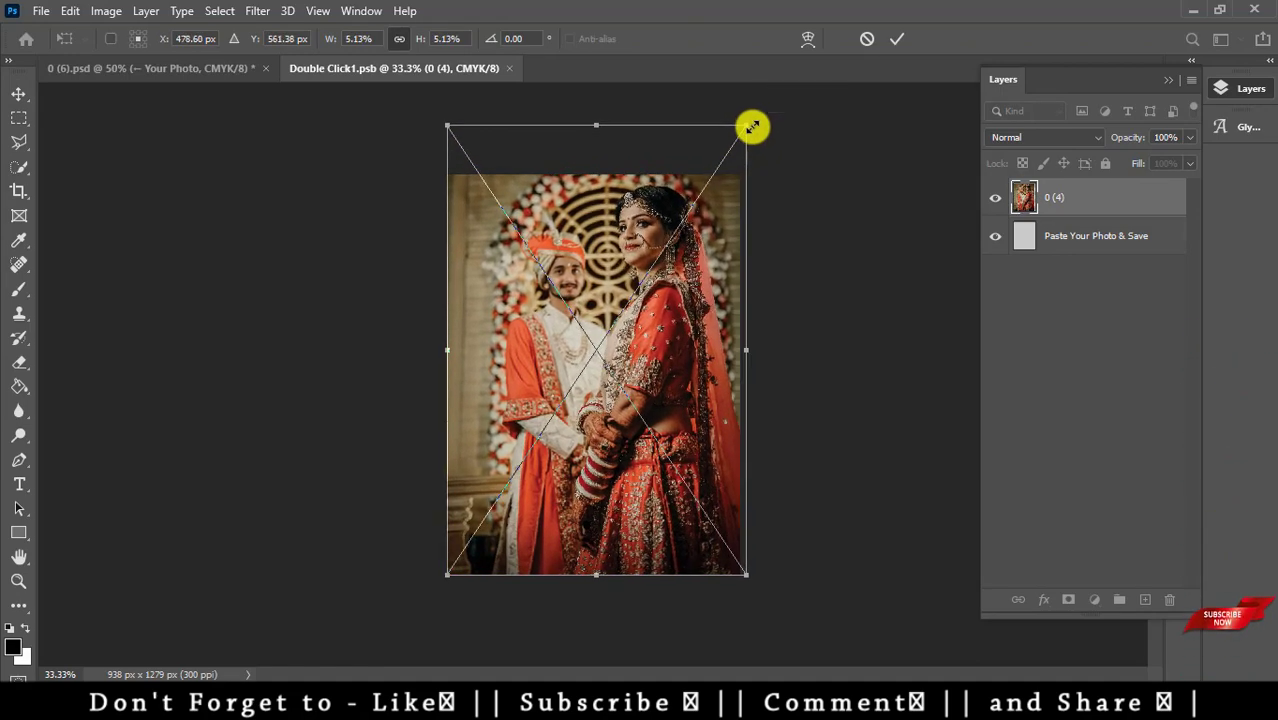
key("Down")
key("Down")
key("Down")
key("Down")
key("Down")
key("Down")
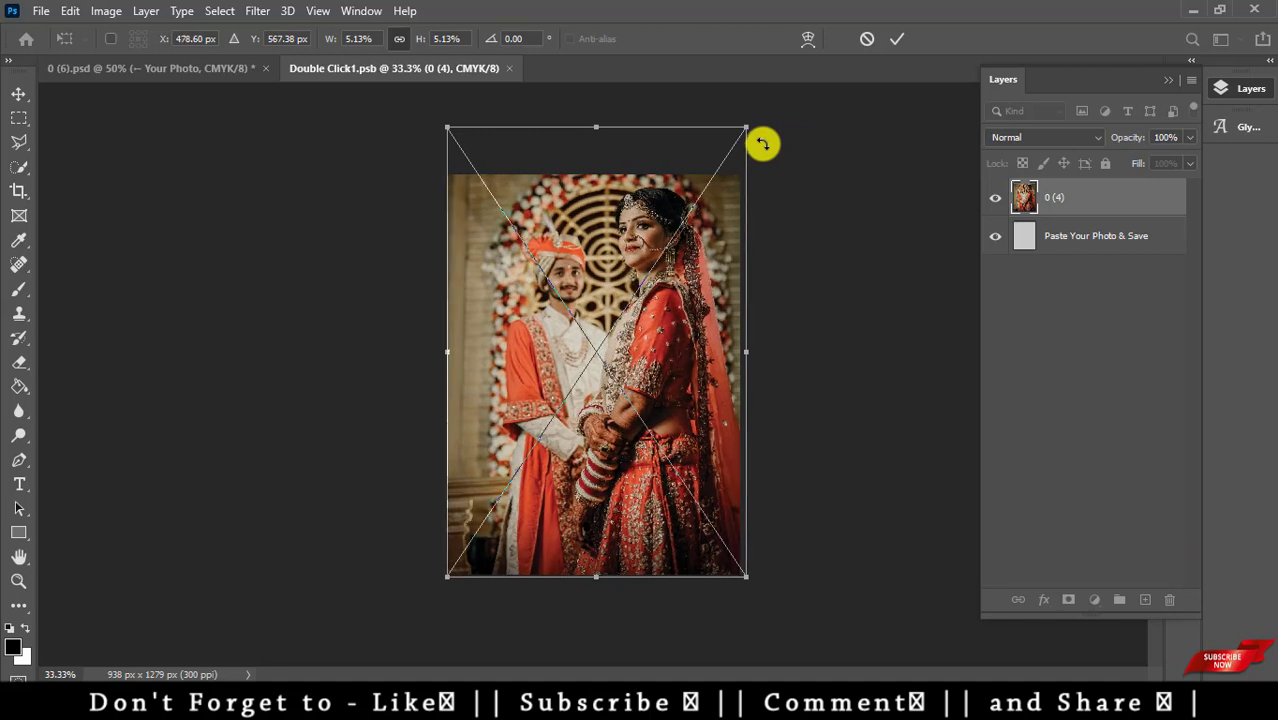
key("Left")
key("Left")
key("Left")
key("Down")
key("Down")
key("Down")
key("Down")
key("Down")
key("Down")
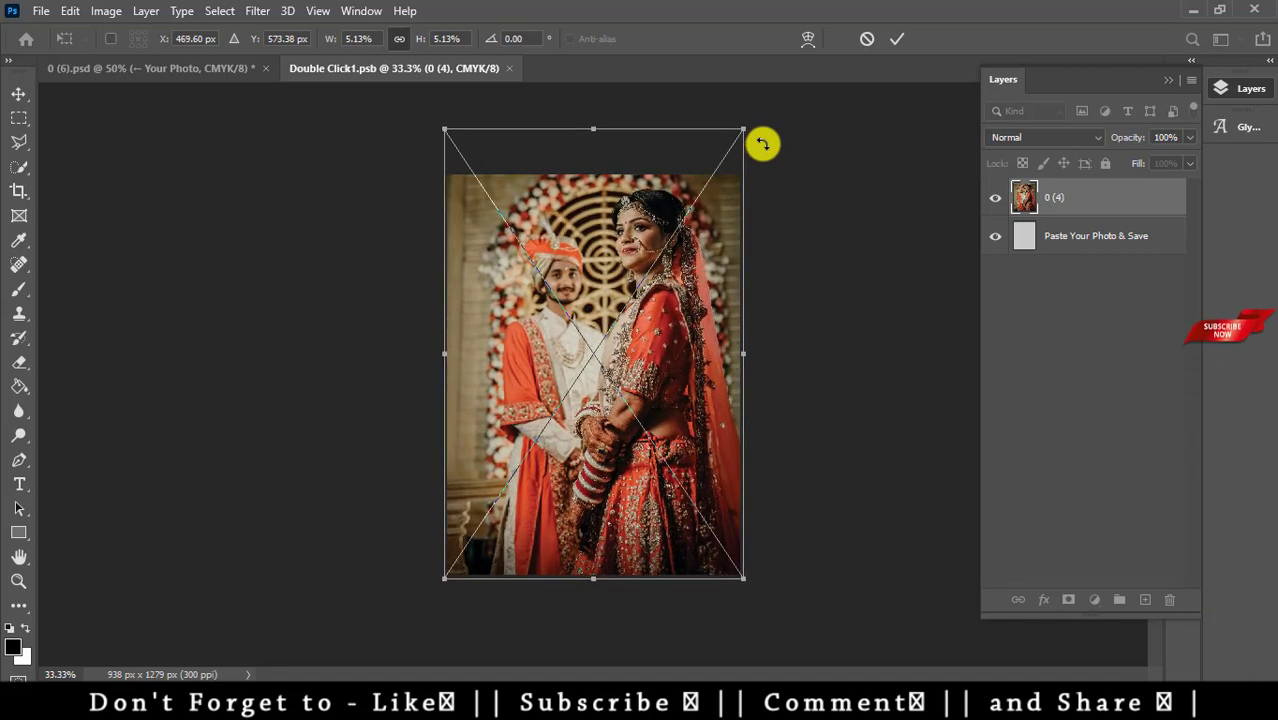
double_click(575, 200)
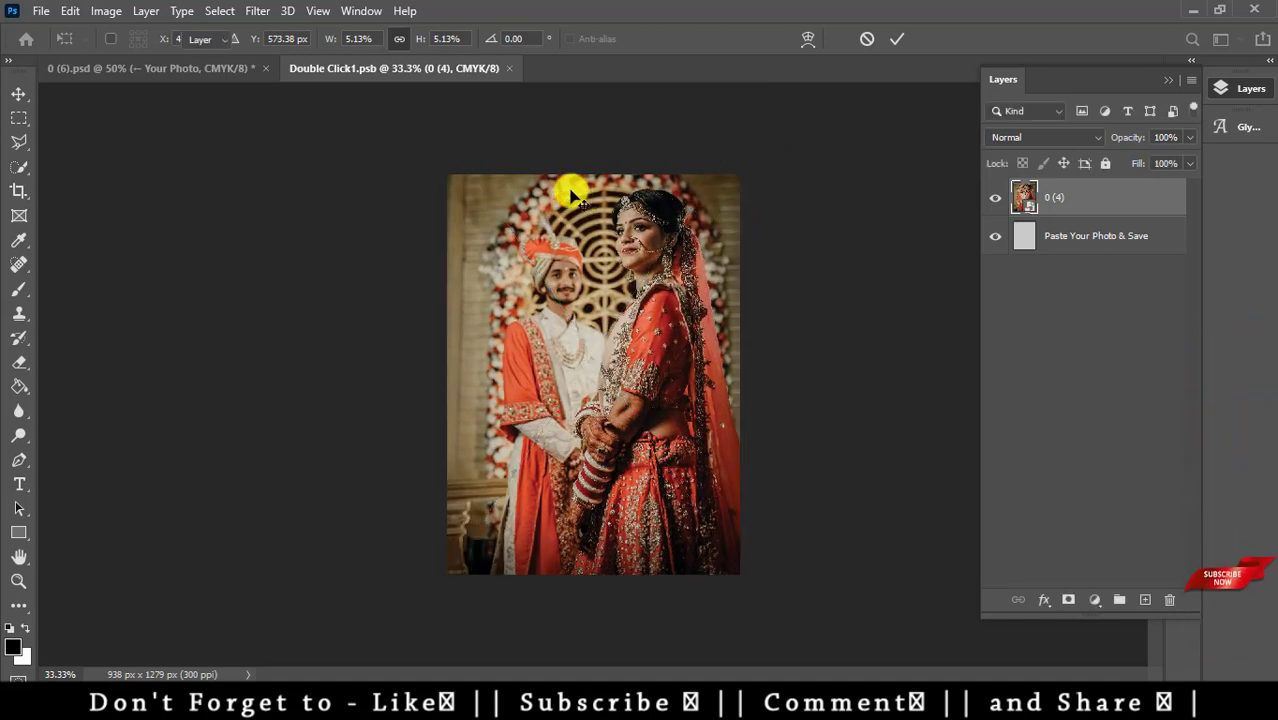
Step: Close Double Click1.psb, saving the photo back into the card
left_click(516, 68)
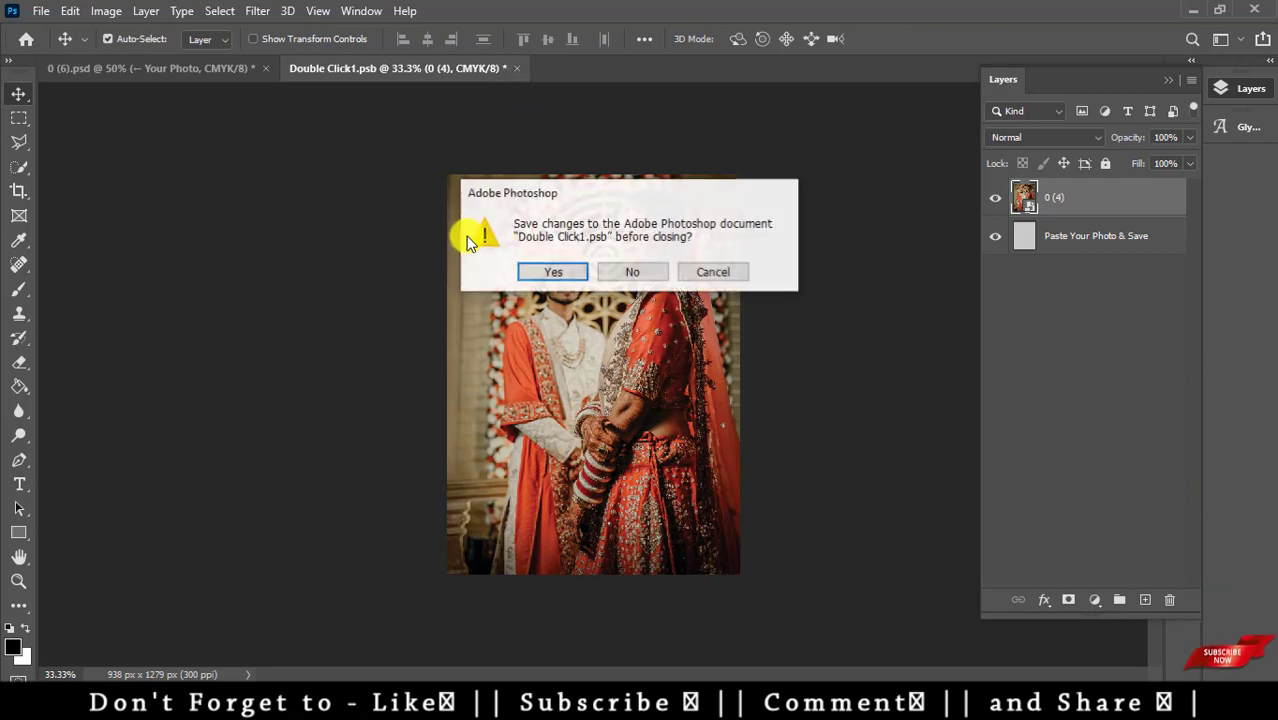
left_click(551, 273)
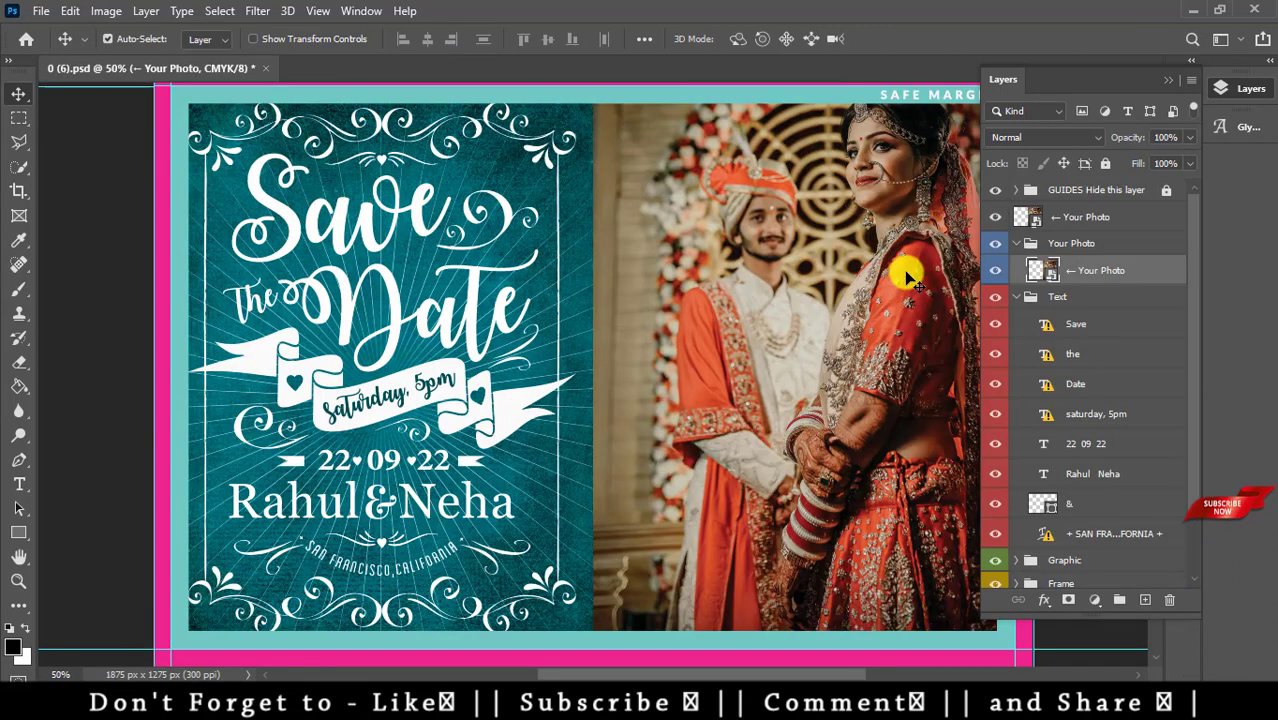
left_click(1118, 108)
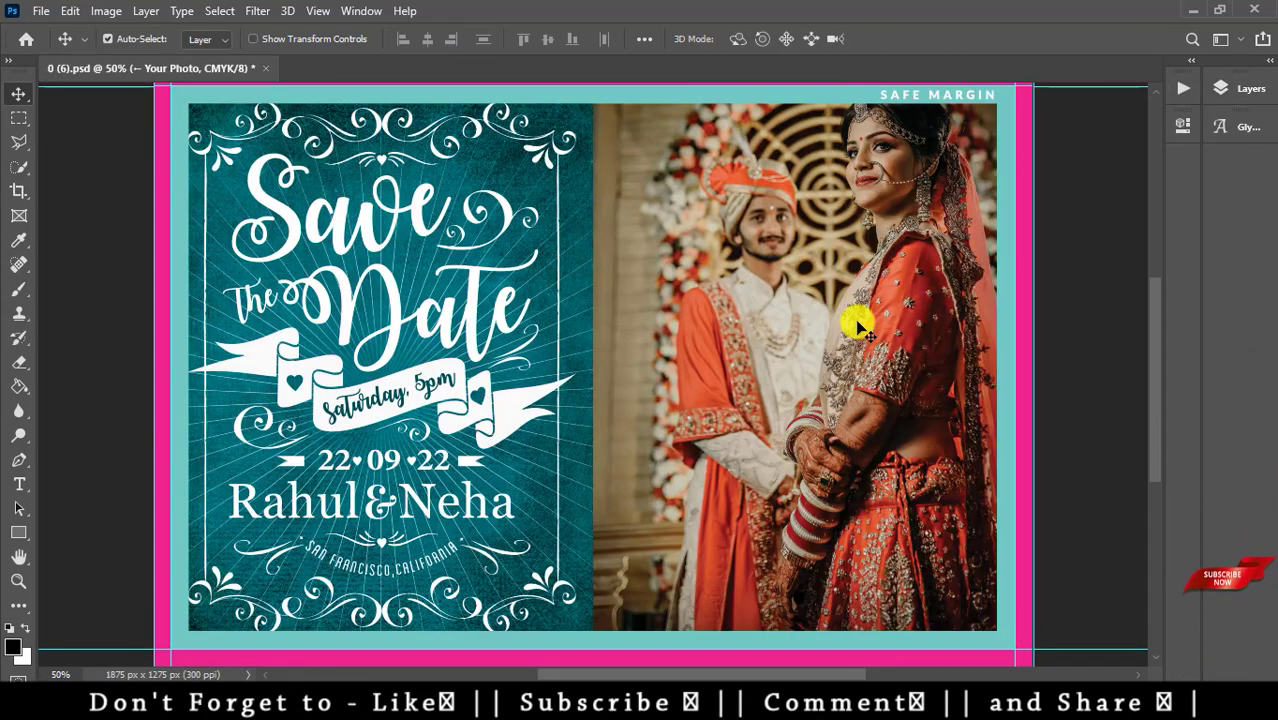
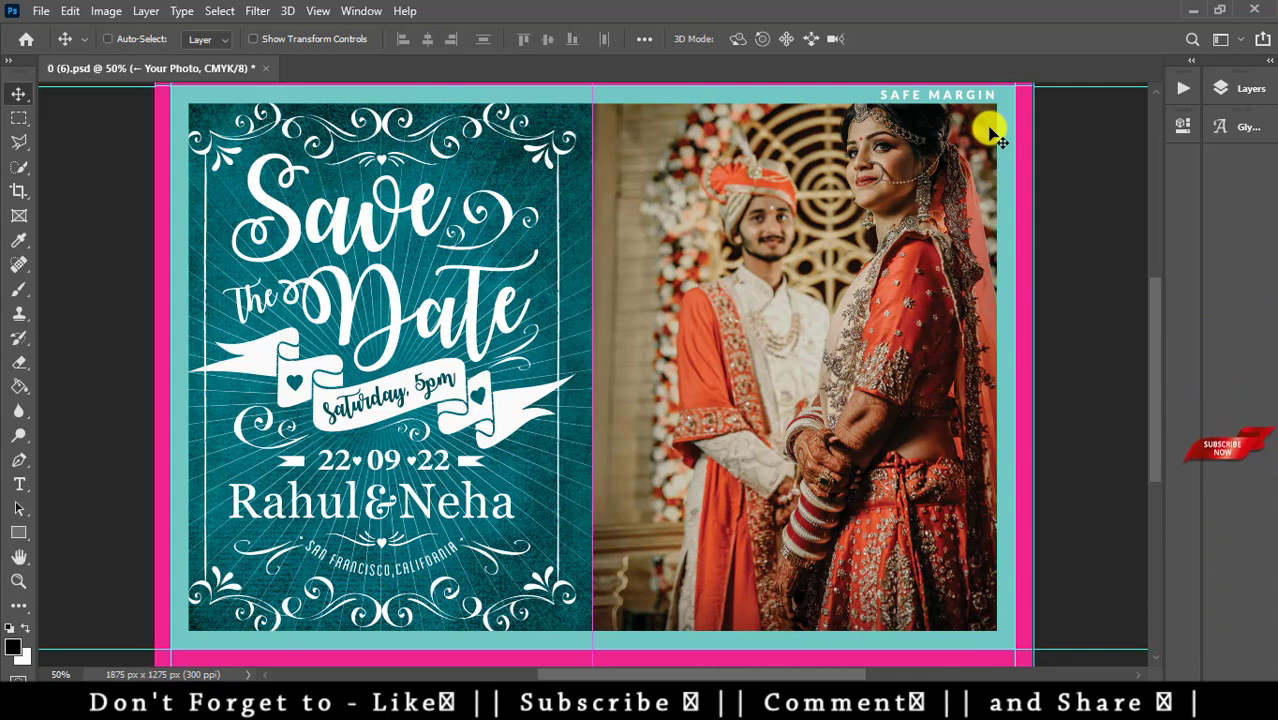
Step: Save the Rahul & Neha card as a JPEG replacing the existing file, then close it
key("ctrl+shift+s")
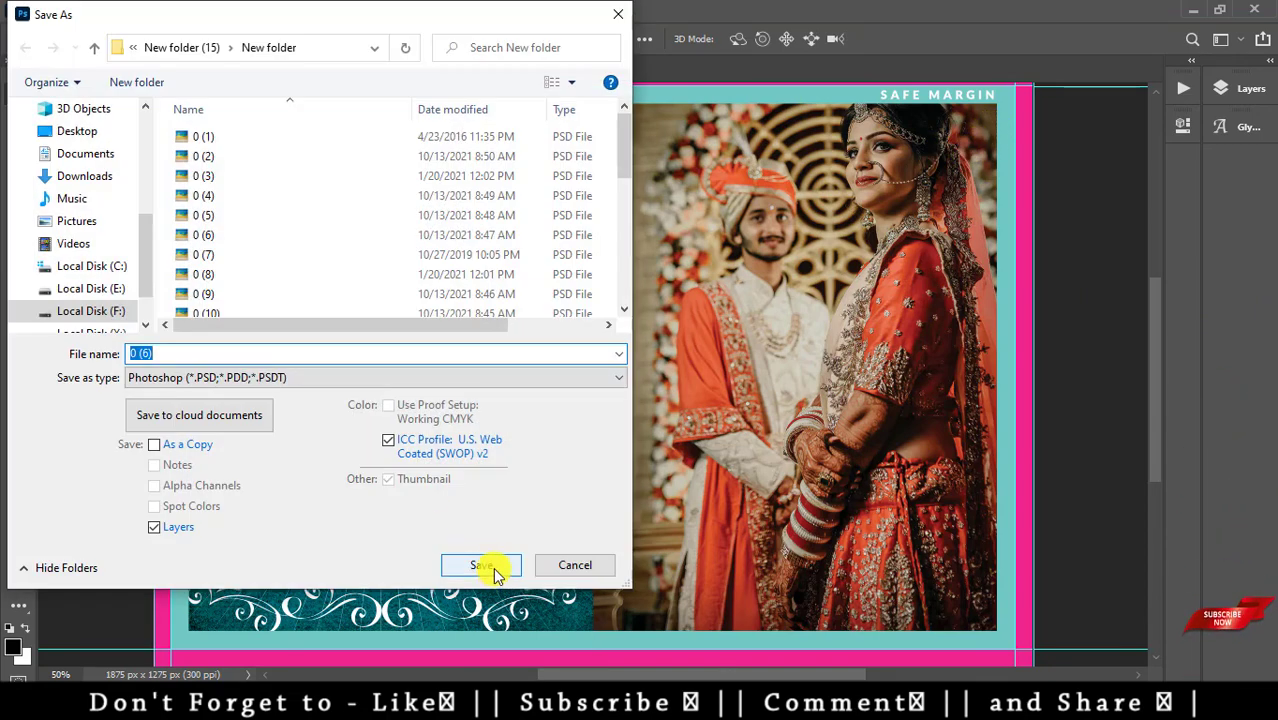
left_click(320, 377)
left_click(186, 466)
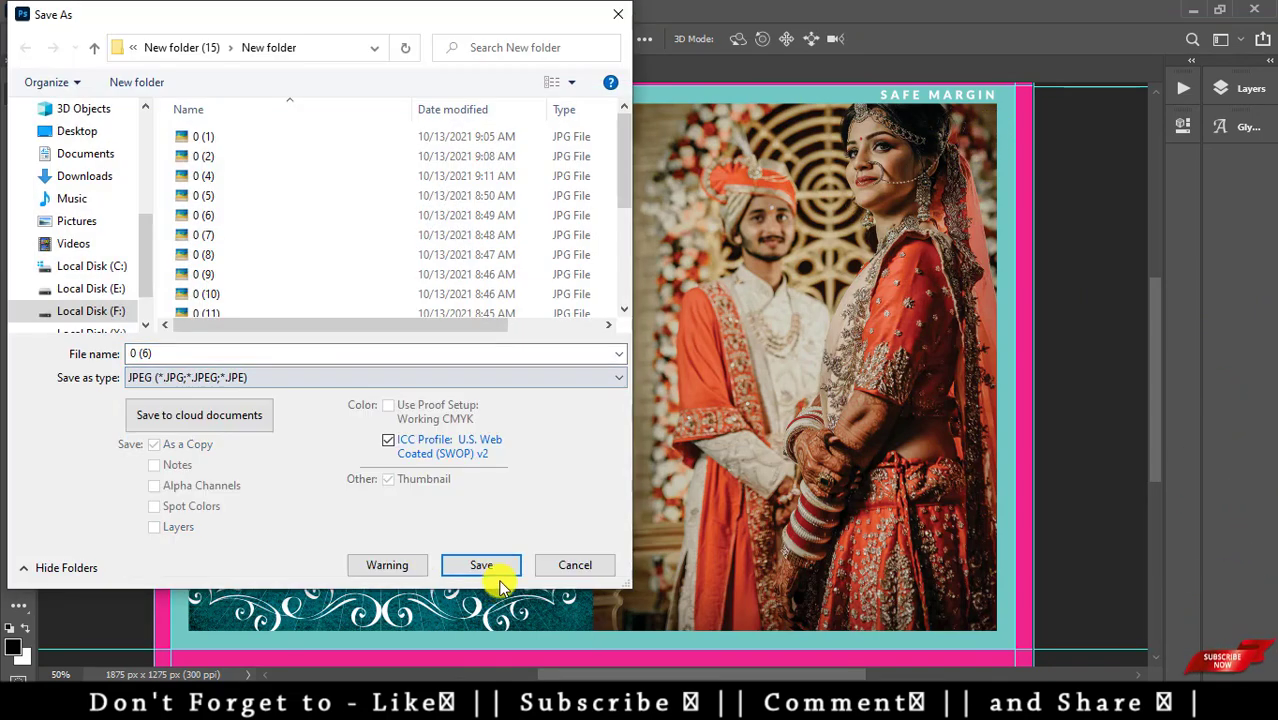
left_click(481, 565)
left_click(692, 351)
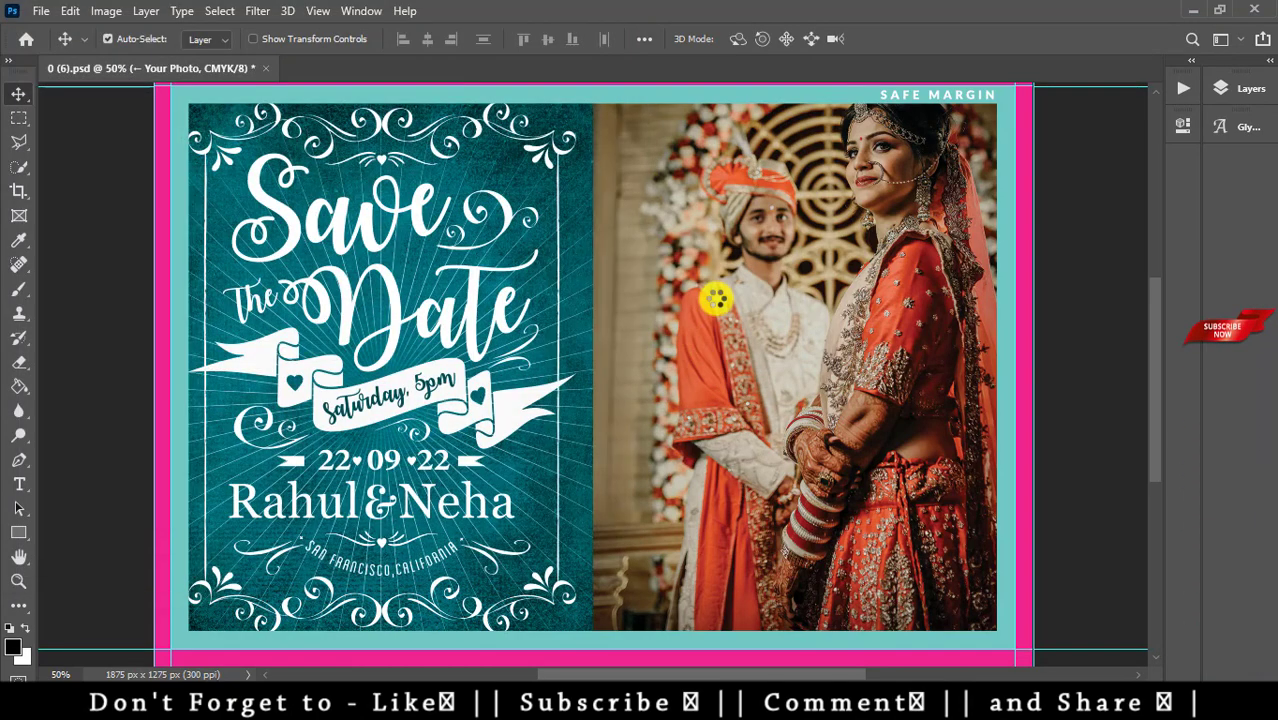
left_click(745, 148)
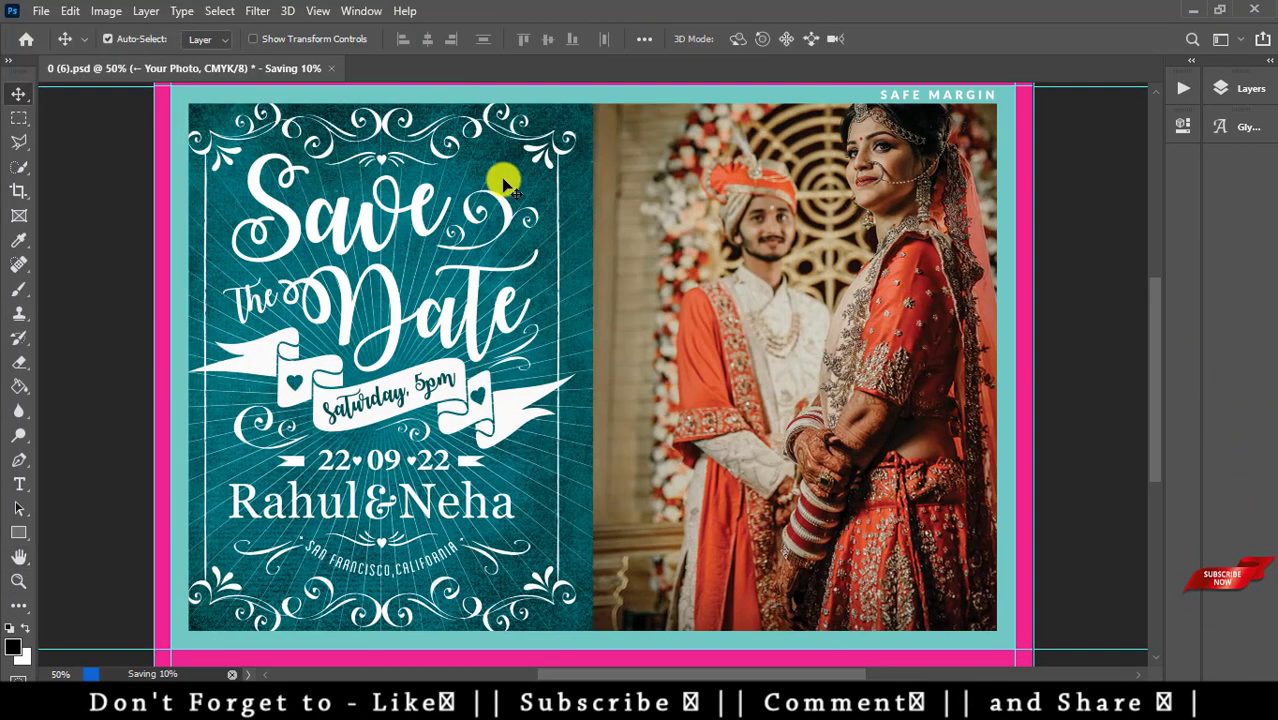
key("ctrl+w")
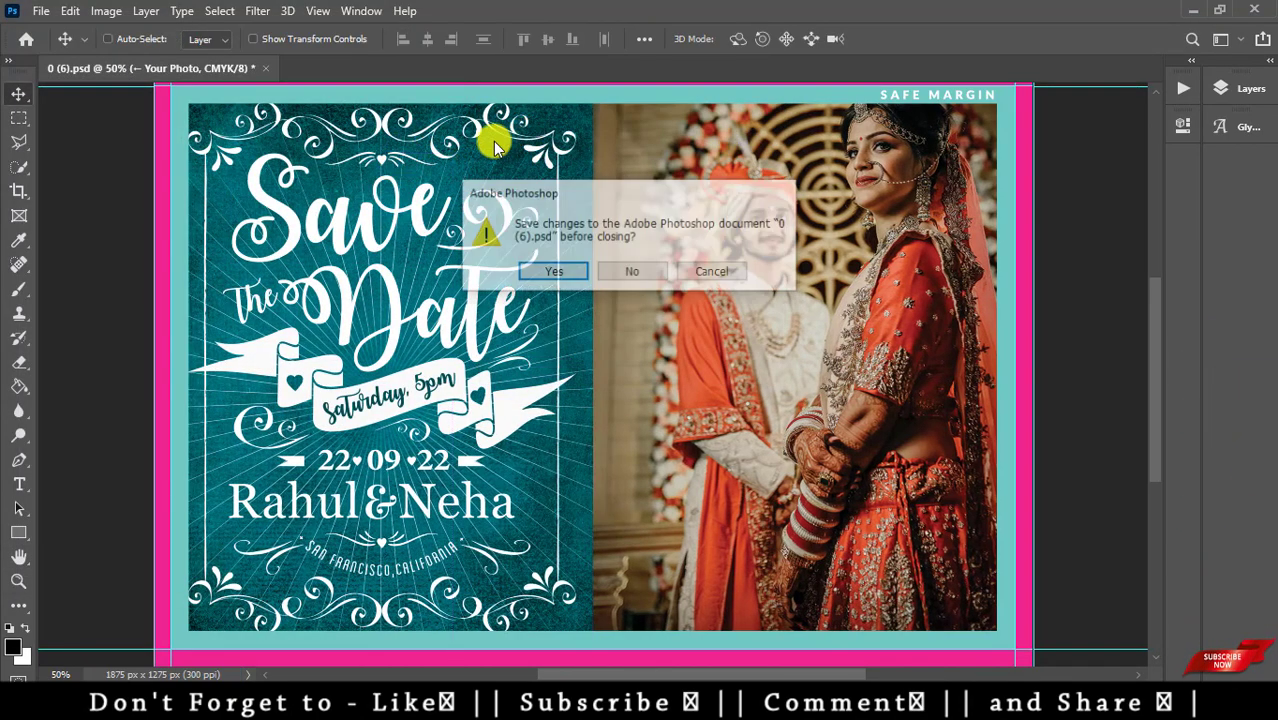
Step: Close the previous card and drag template 0 (23).psd from File Explorer into Photoshop
left_click(632, 271)
left_click(50, 55)
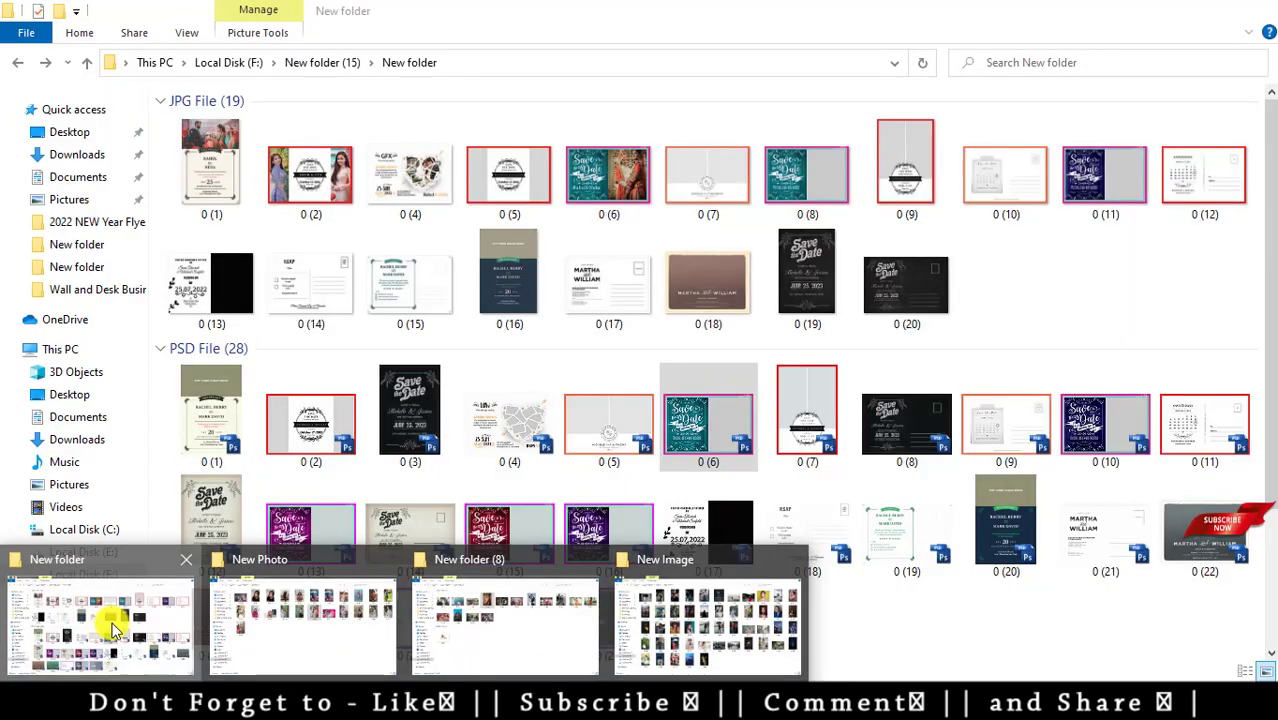
left_click(706, 610)
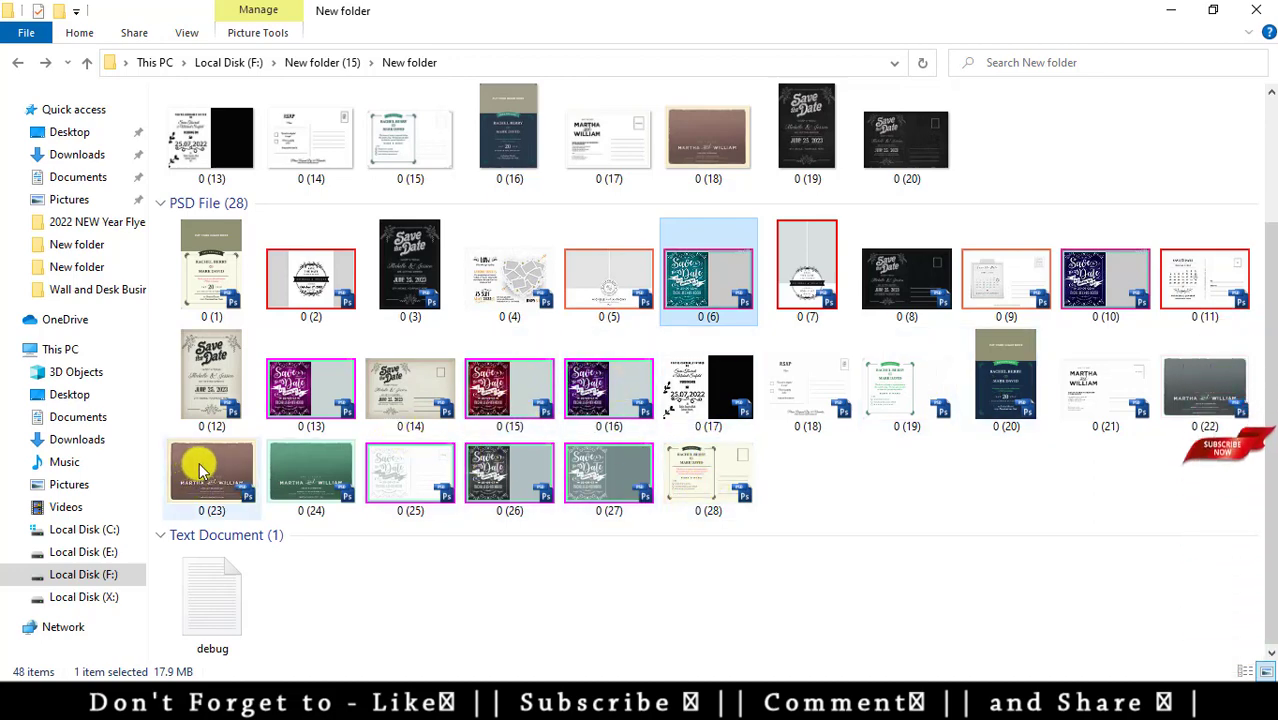
mouse_move(200, 466)
left_mouse_down()
mouse_move(367, 552)
mouse_move(570, 442)
left_mouse_up()
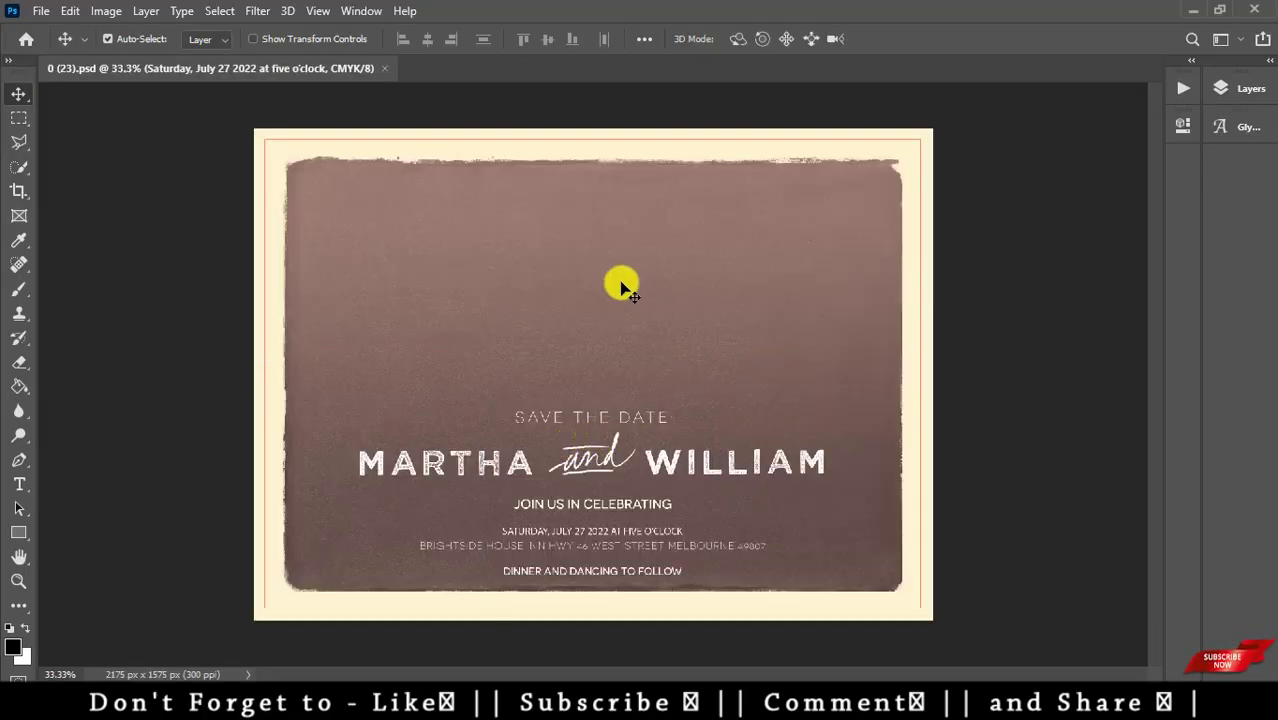
Step: Select the Image 01 photo layer and open its smart object contents
right_click(621, 286)
left_click(701, 325)
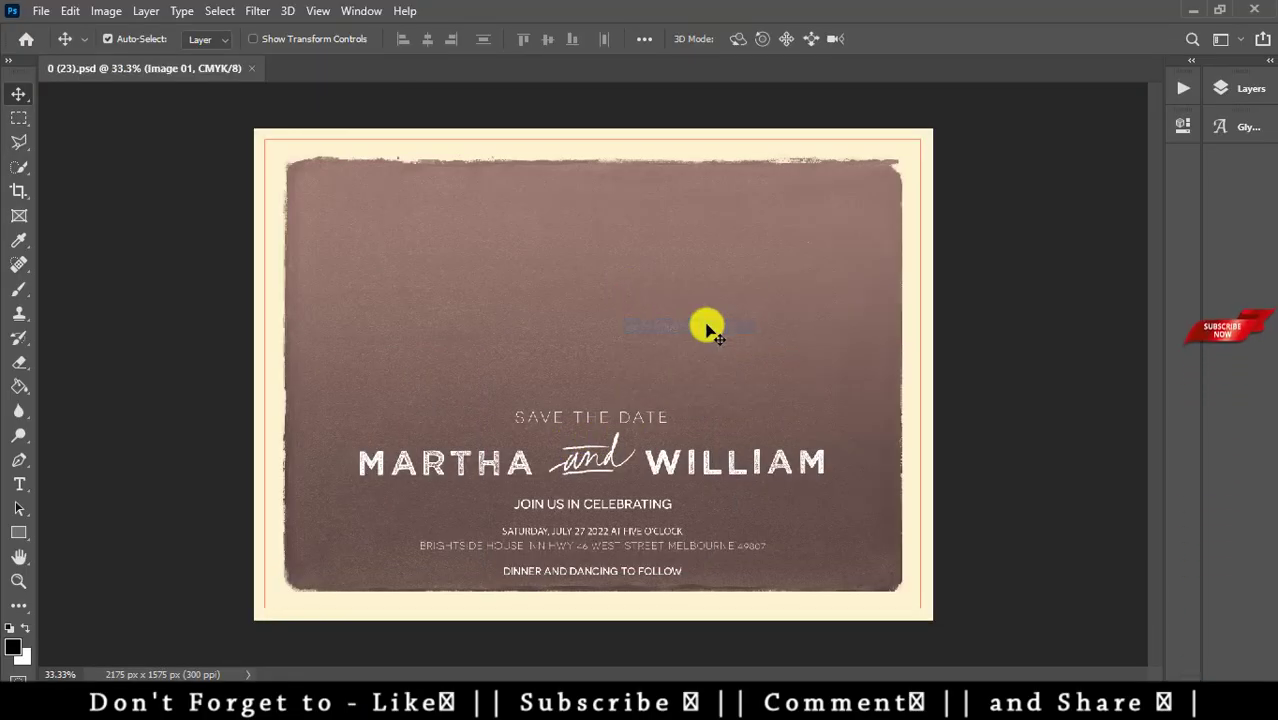
key("F7")
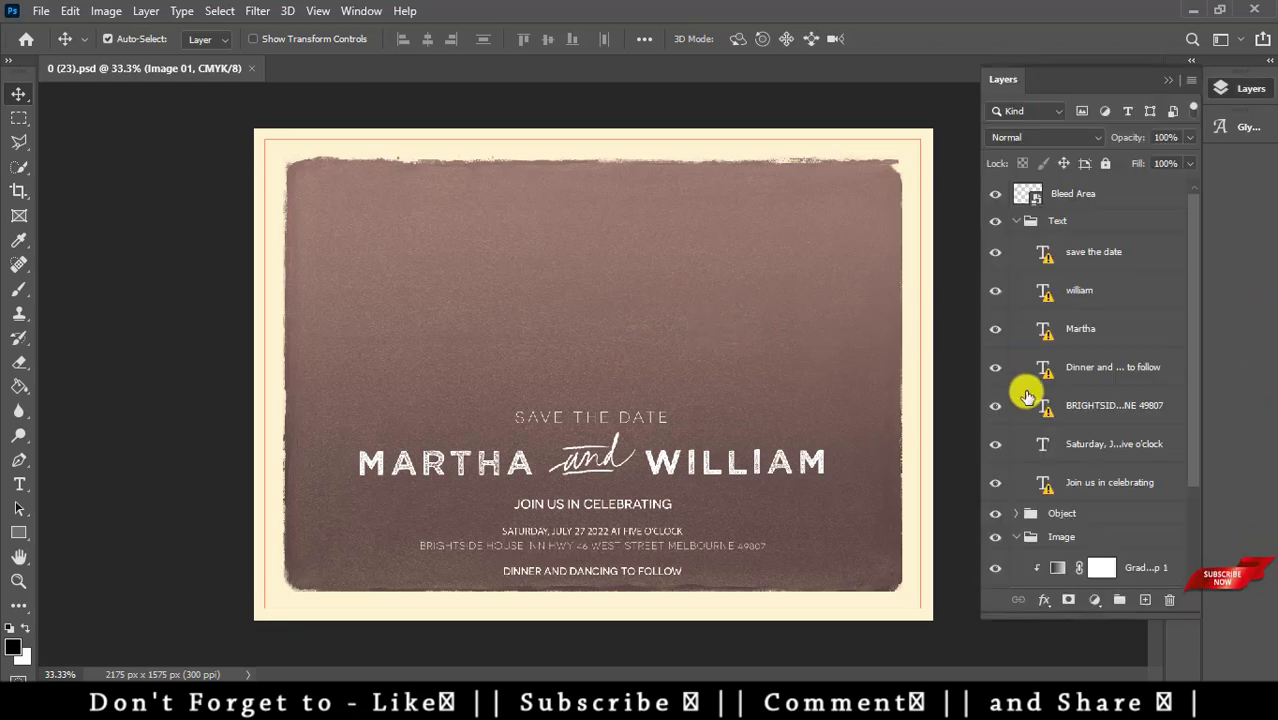
right_click(651, 284)
left_click(712, 323)
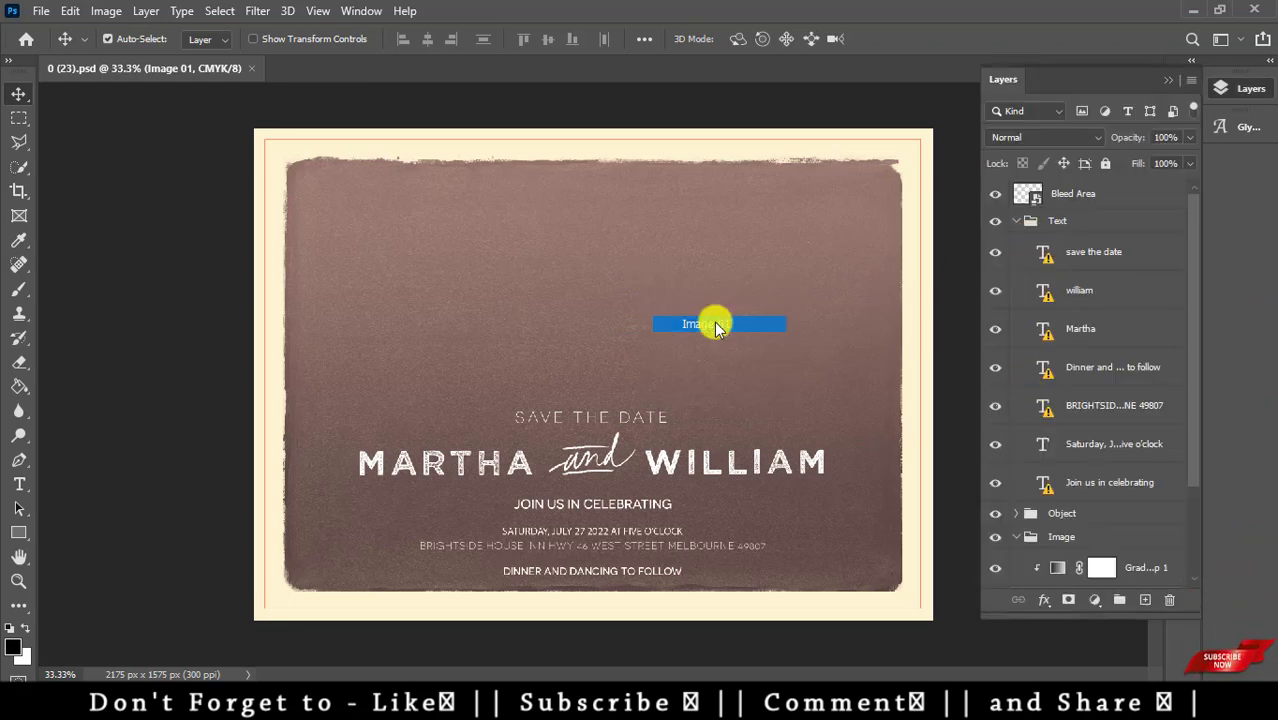
double_click(1043, 540)
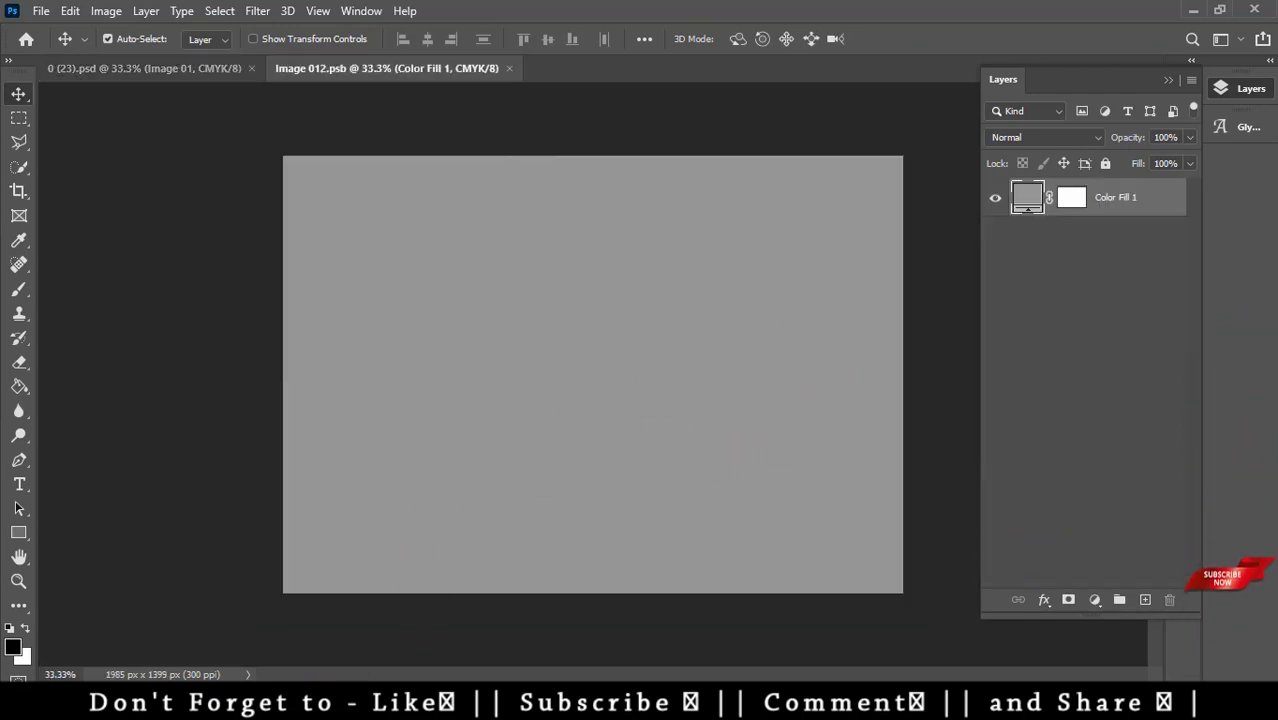
Step: Place wedding photo 0 (8) and clip it to the grey Color Fill 1 layer
left_click(557, 610)
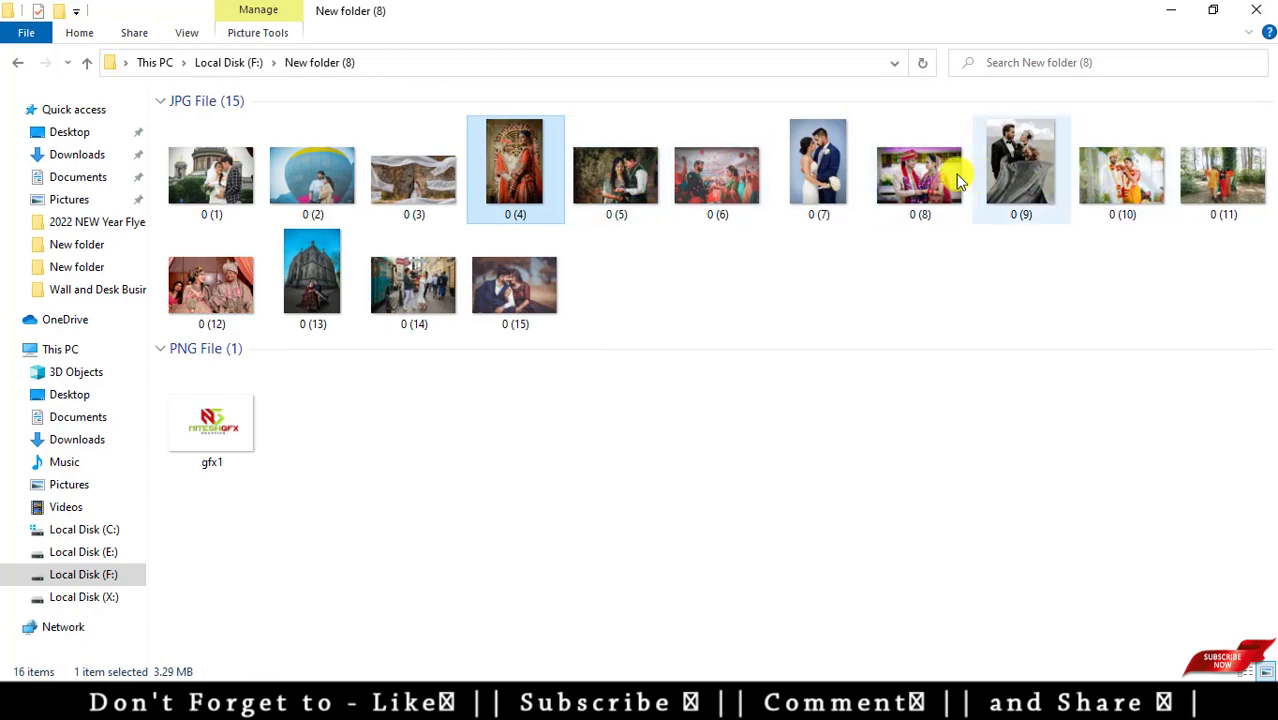
mouse_move(920, 170)
left_mouse_down()
mouse_move(615, 467)
mouse_move(708, 329)
left_mouse_up()
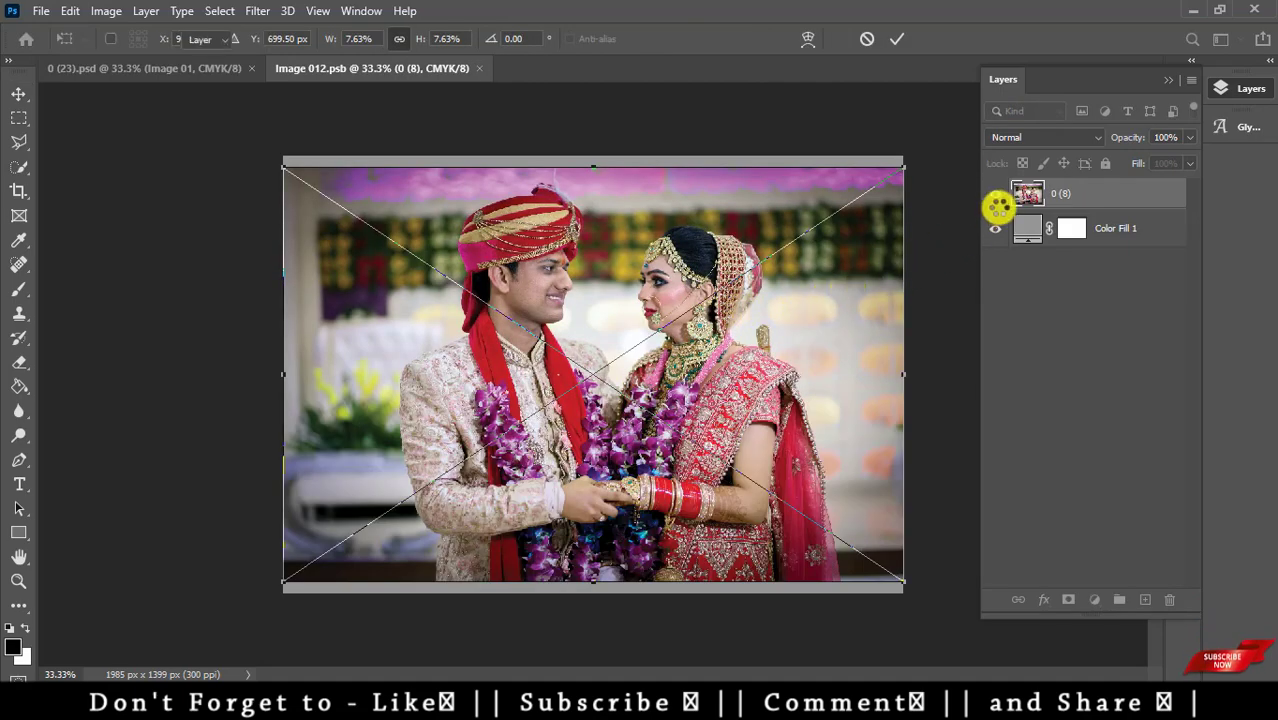
key("Return")
right_click(1086, 194)
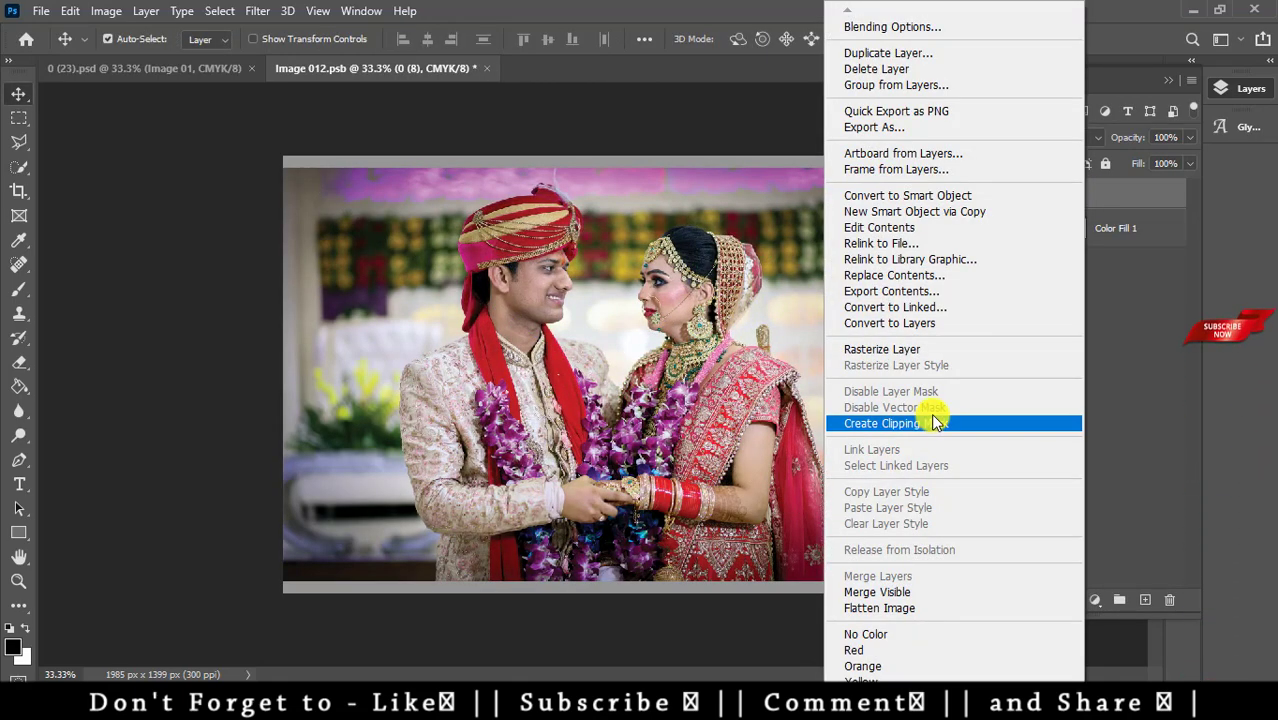
left_click(918, 424)
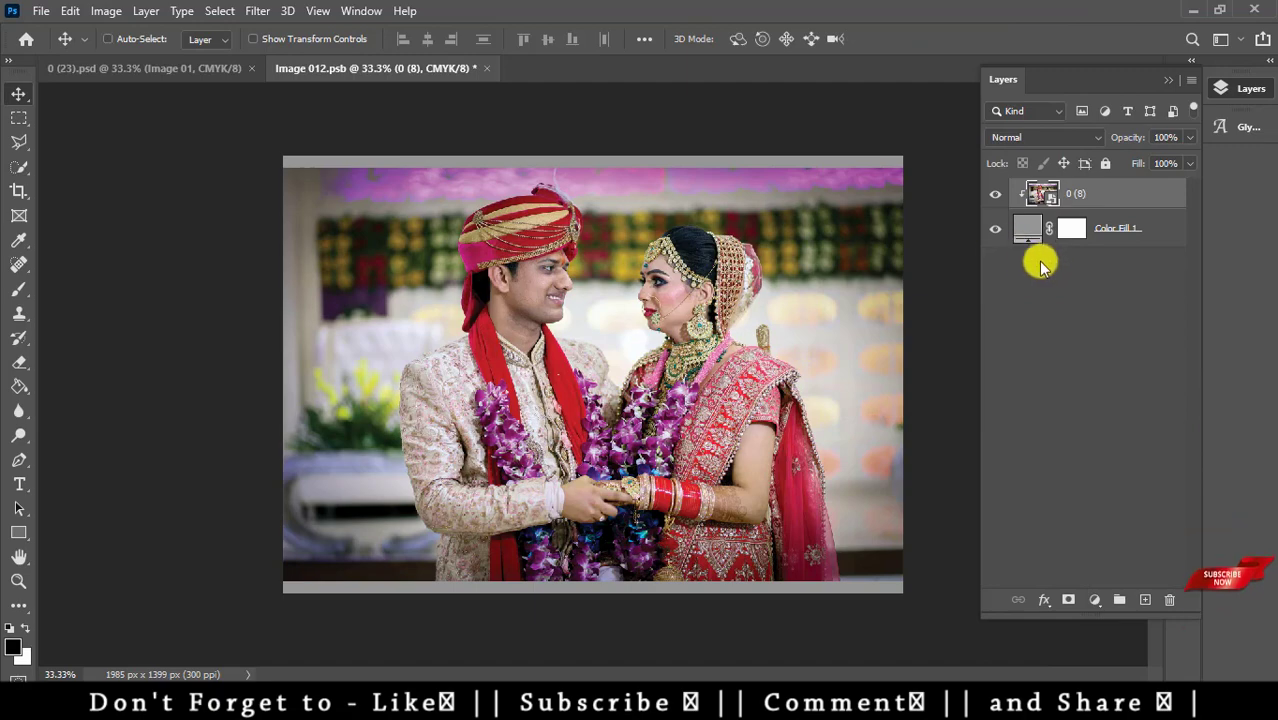
Step: Scale the photo up to cover the grey fill and nudge it down slightly
key("ctrl+t")
mouse_move(908, 158)
left_mouse_down()
mouse_move(827, 237)
mouse_move(784, 251)
mouse_move(866, 167)
mouse_move(930, 146)
left_mouse_up()
key("Down")
key("Down")
key("Down")
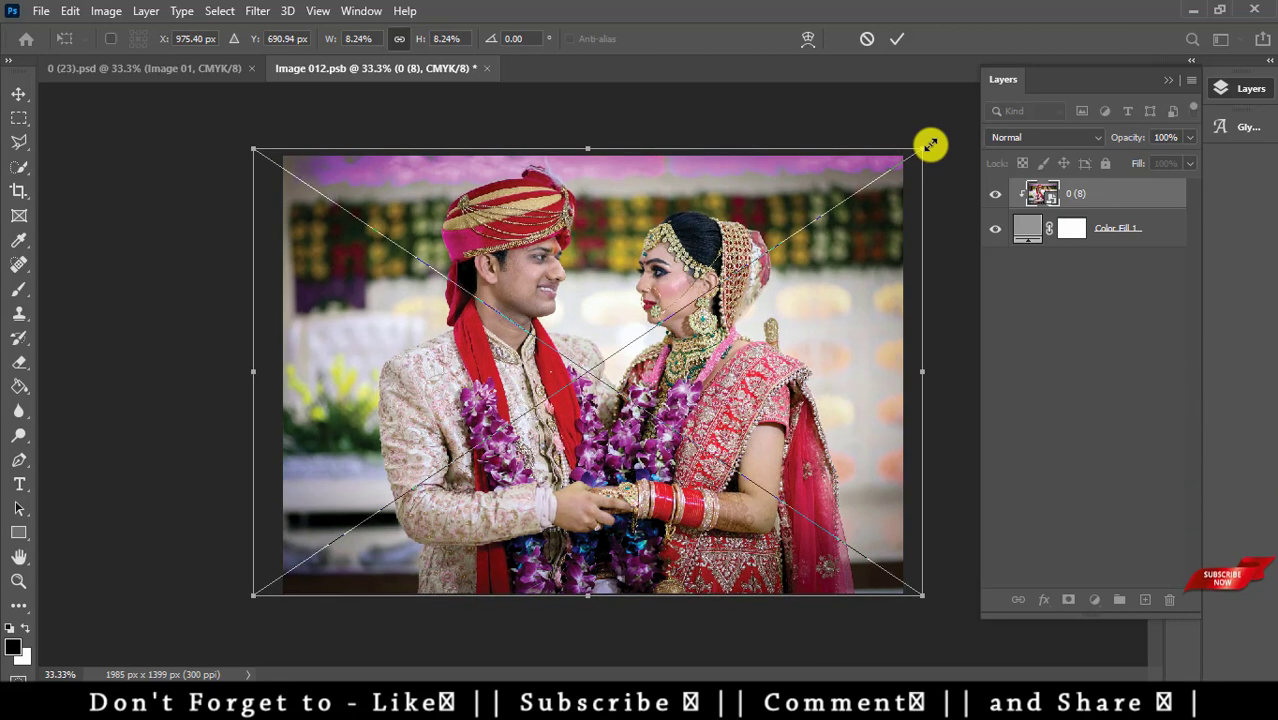
key("Return")
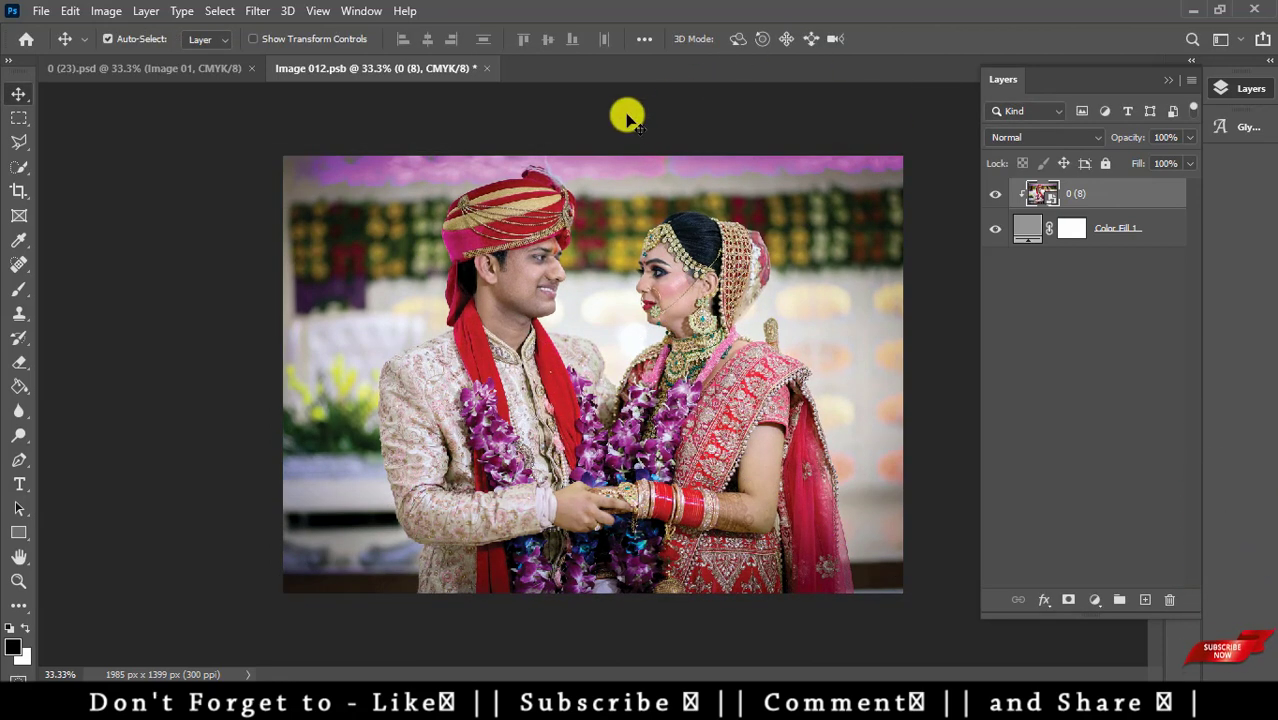
Step: Save the new photo back into the card and toggle its gradient overlay off and on
left_click(486, 68)
left_click(555, 276)
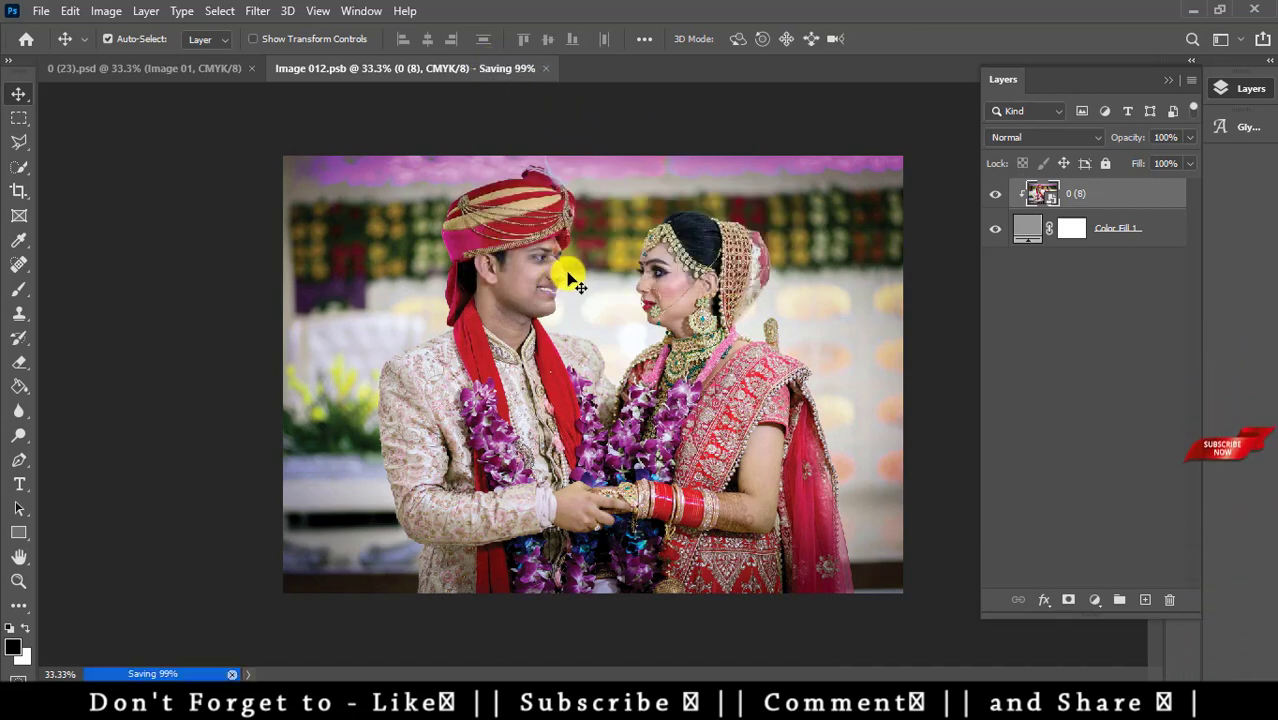
scroll(1052, 490, "down", 2)
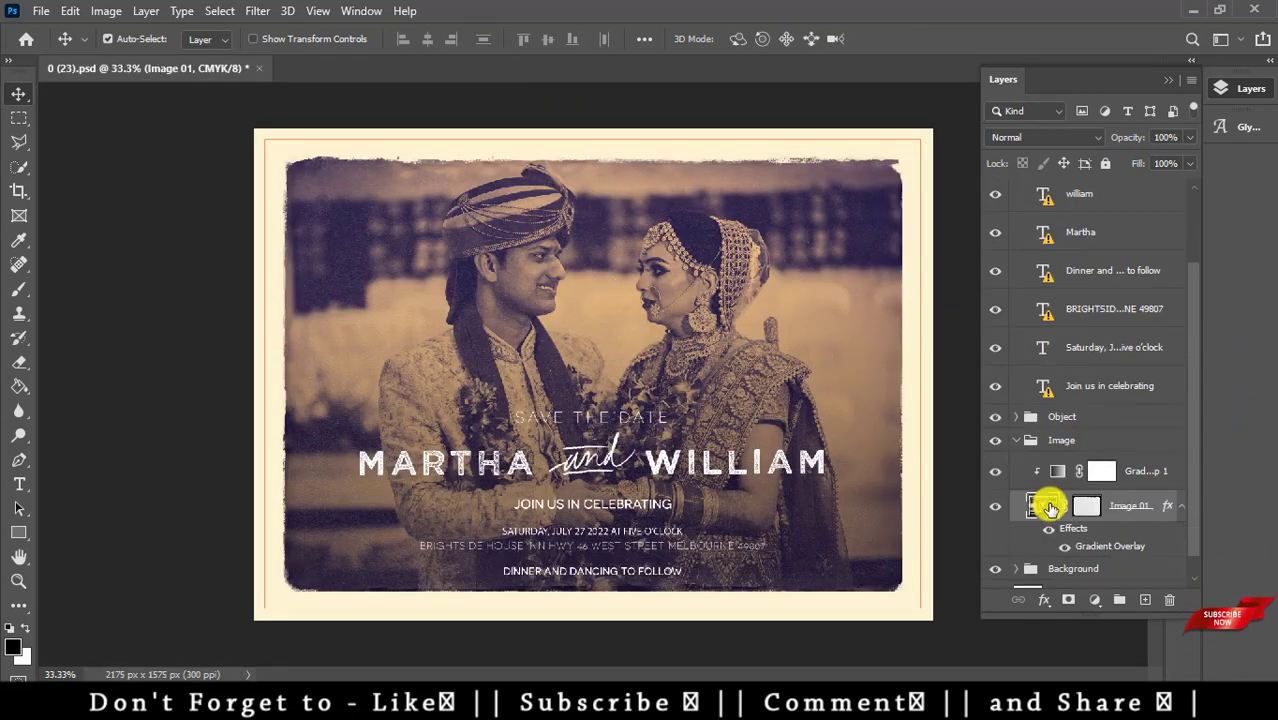
left_click(1048, 505)
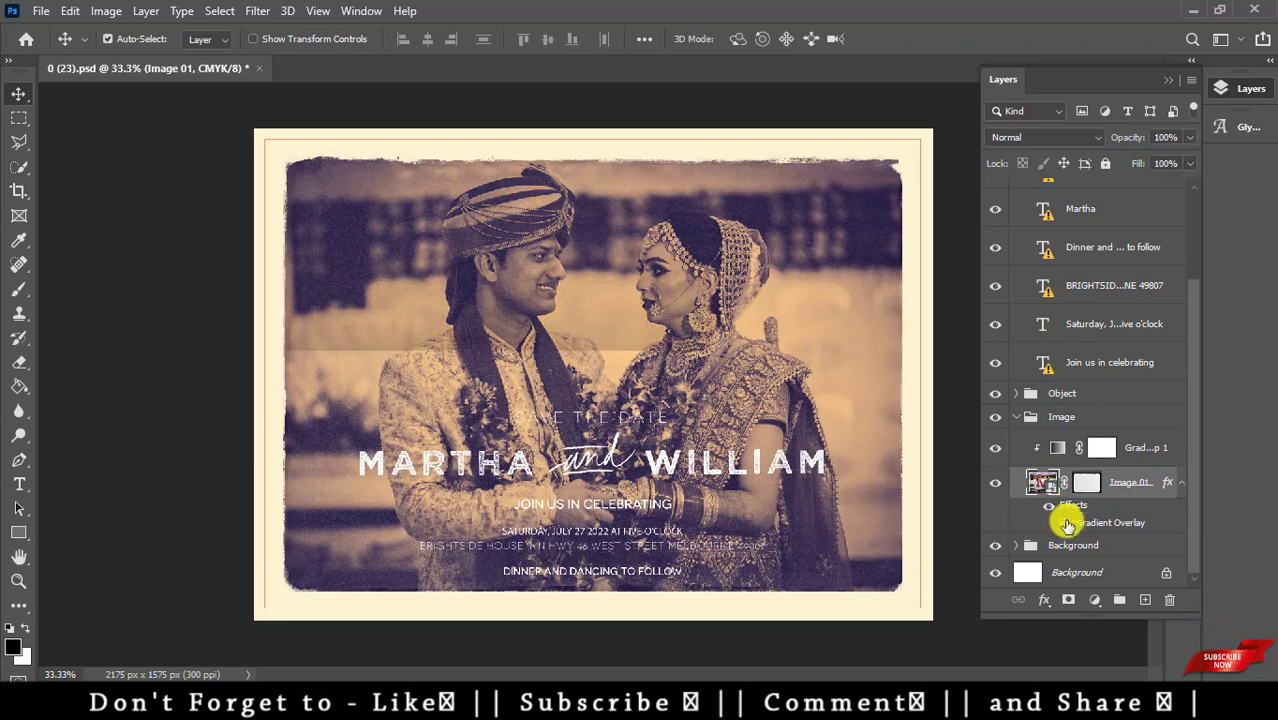
left_click(1065, 522)
left_click(1065, 525)
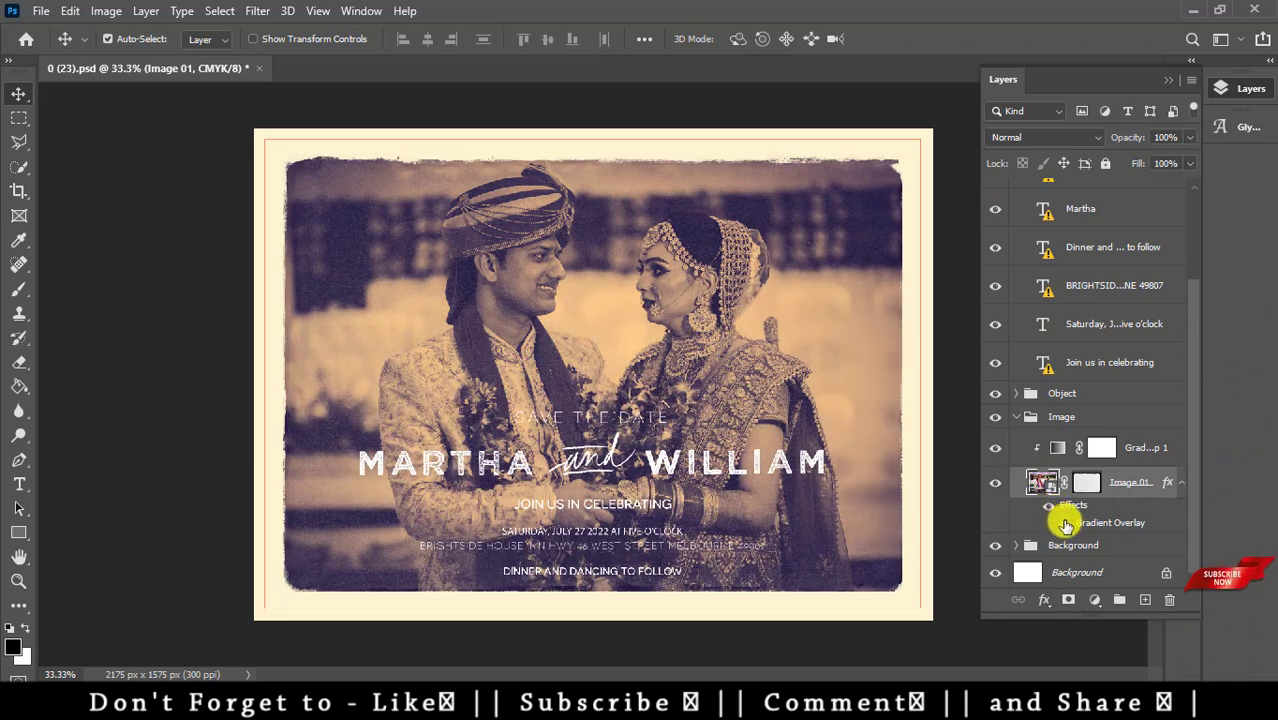
left_click(1048, 506)
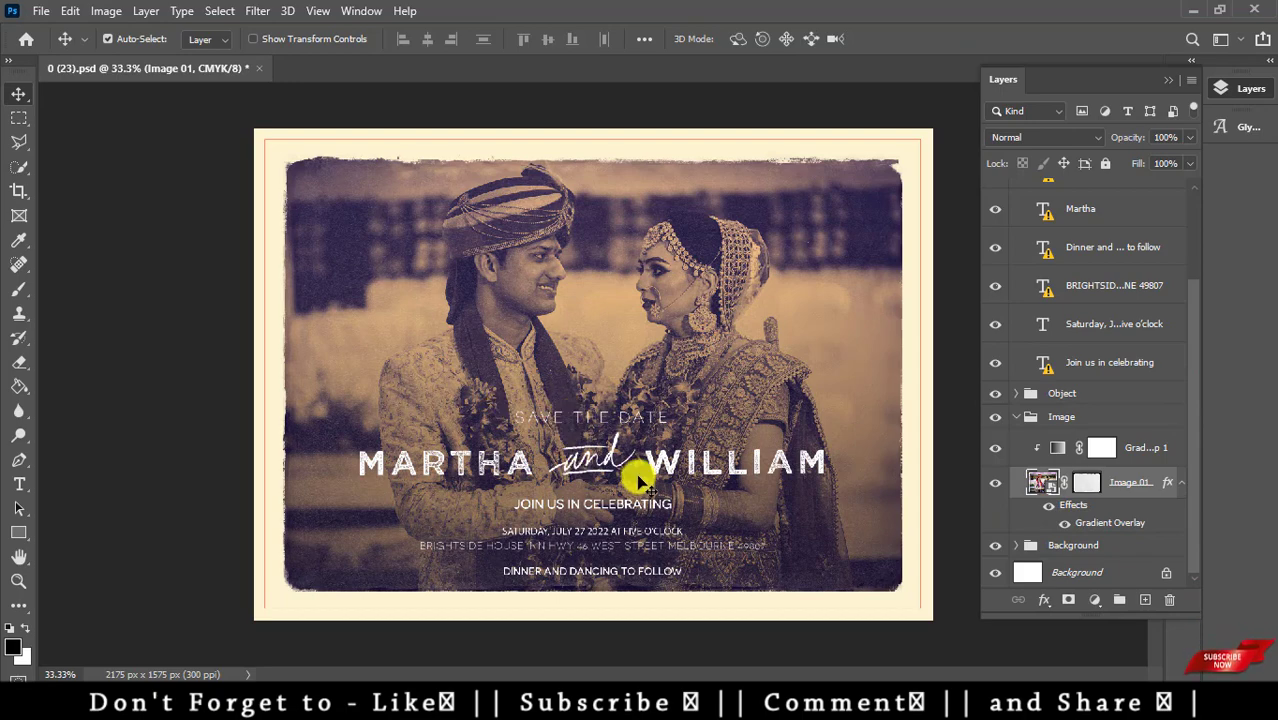
Step: Replace the first name MARTHA with ABCD
key("t")
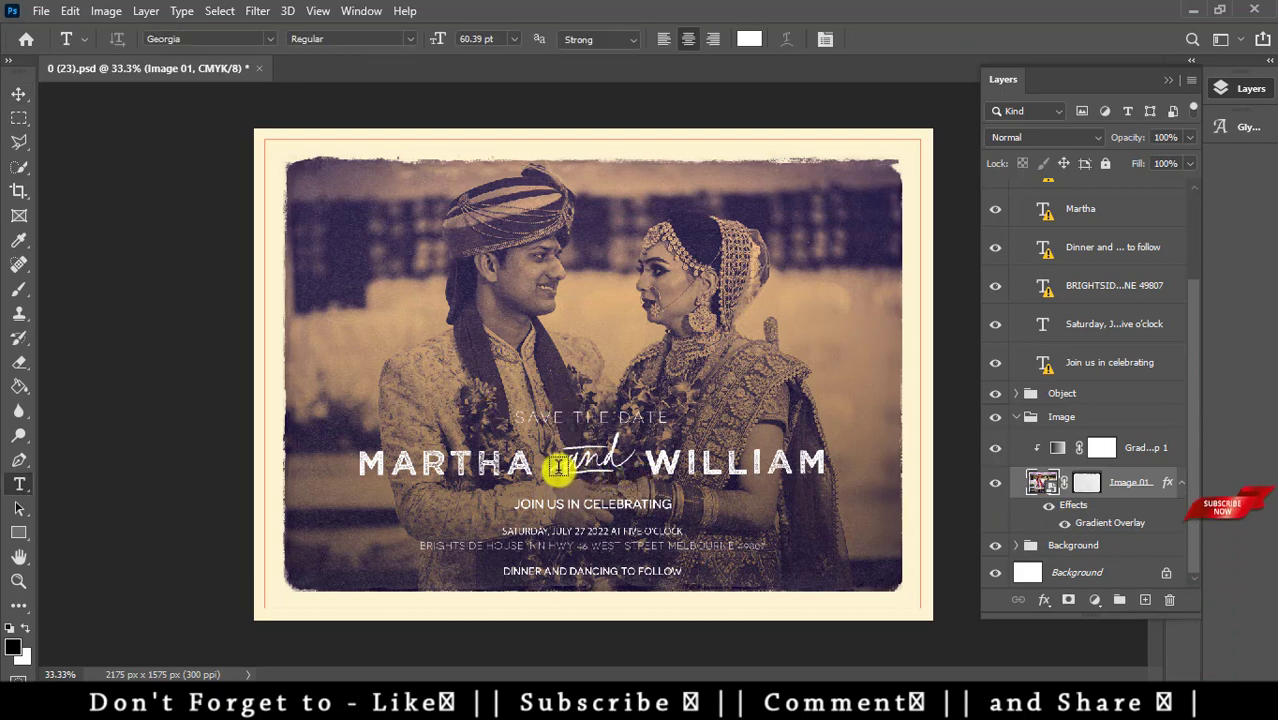
left_click(526, 465)
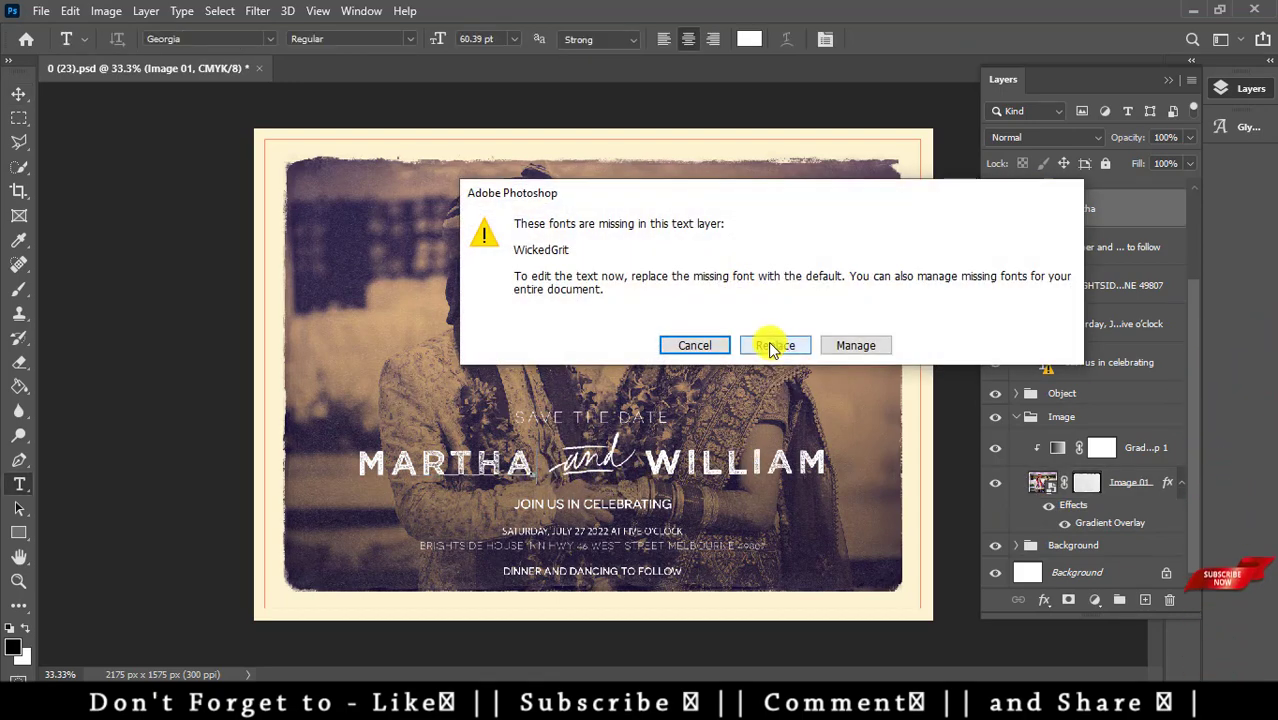
left_click(770, 343)
key("BackSpace")
key("BackSpace")
key("BackSpace")
type("AB")
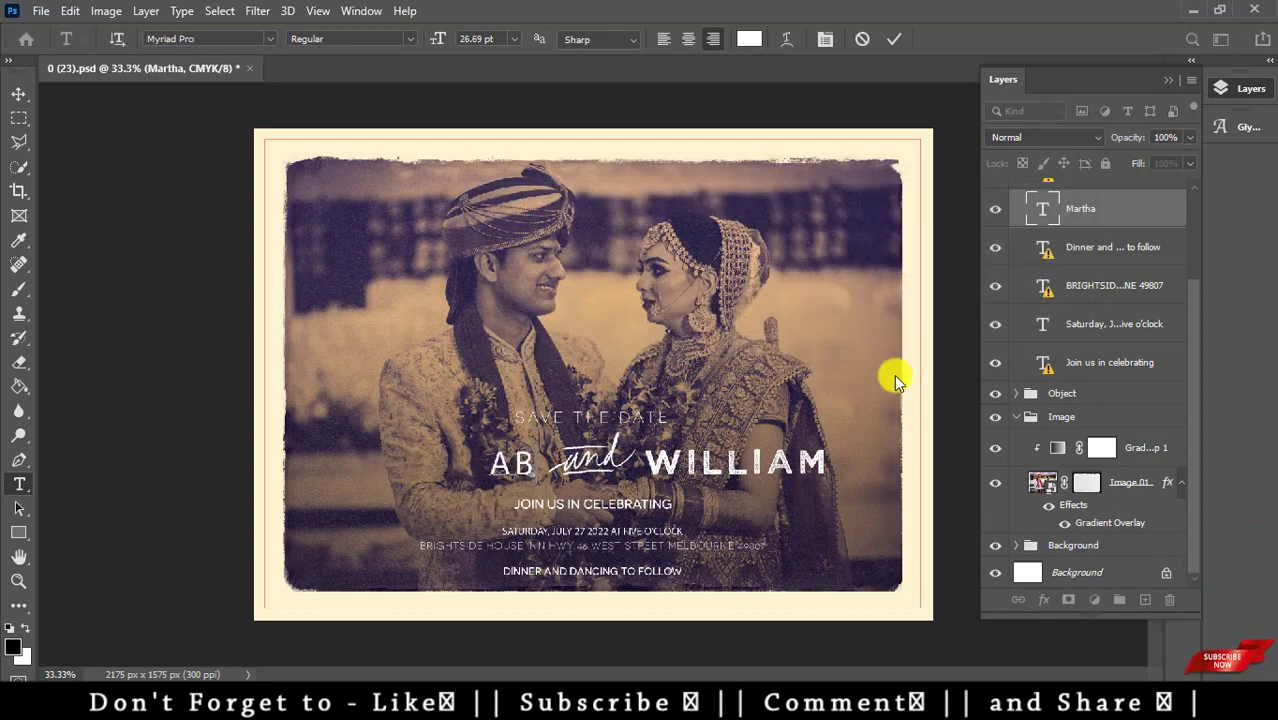
type("CD")
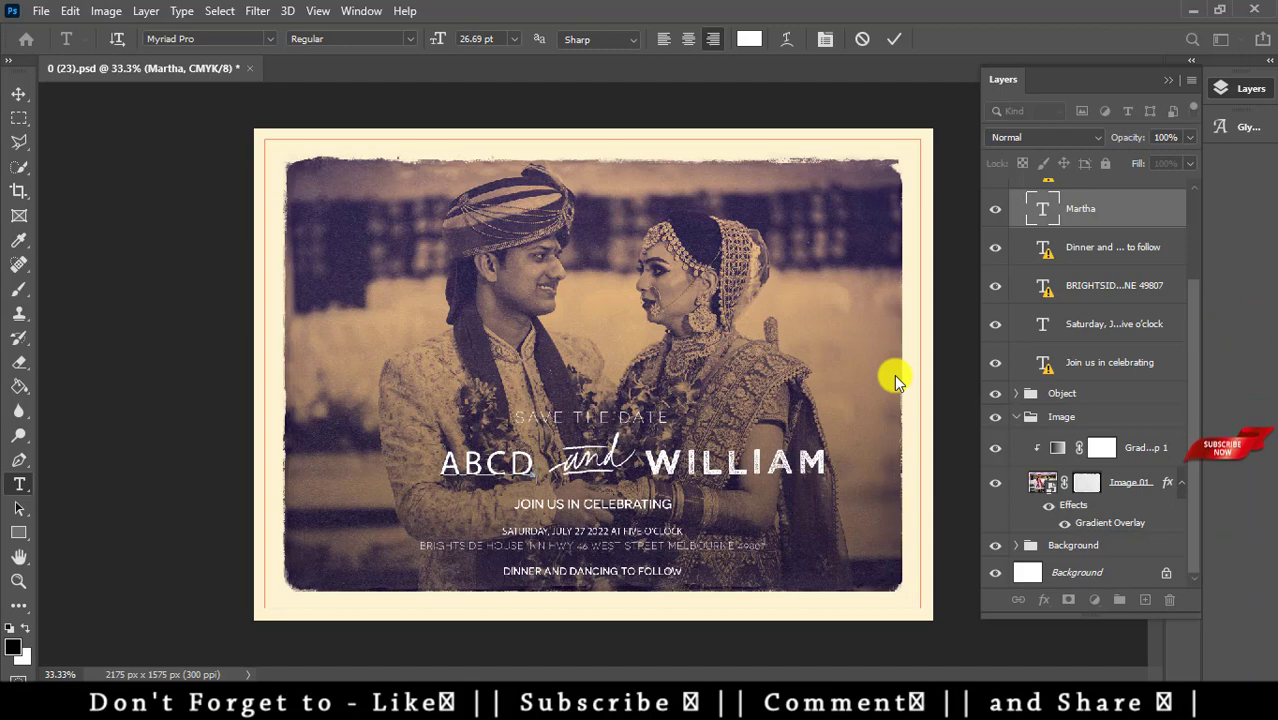
Step: Replace the second name WILLIAM with WXYZ
left_click(822, 462)
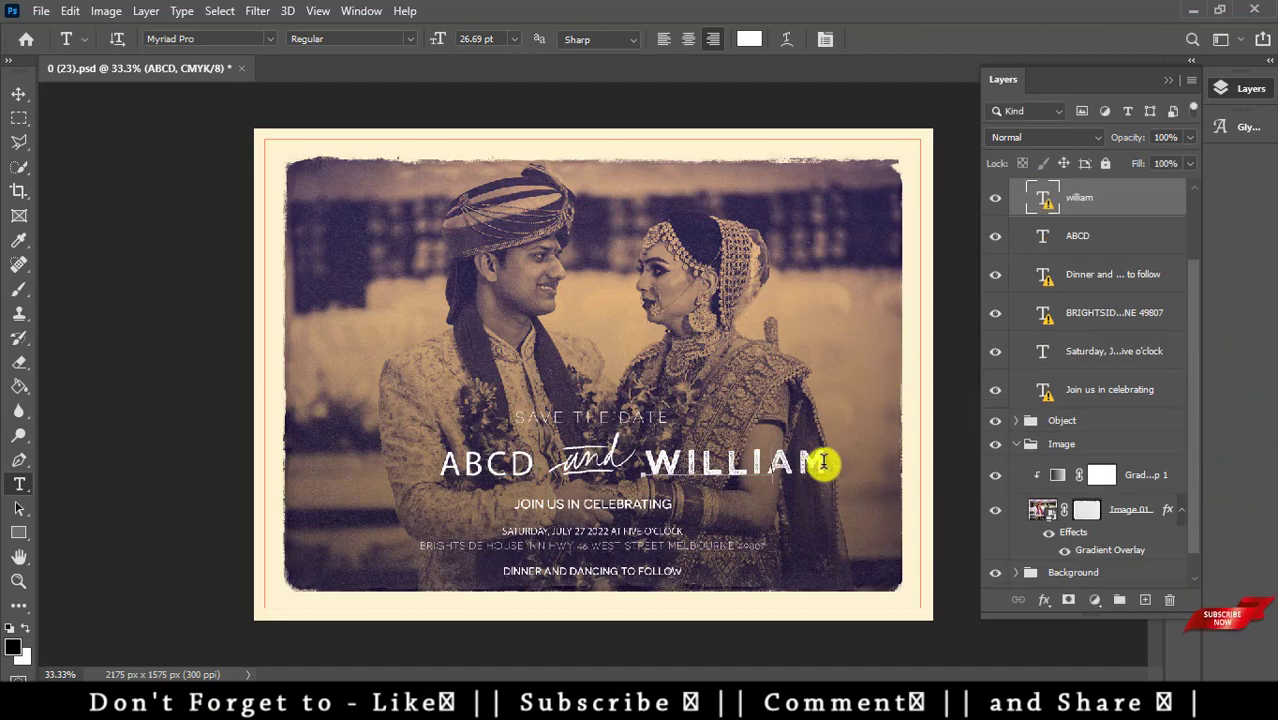
left_click(787, 348)
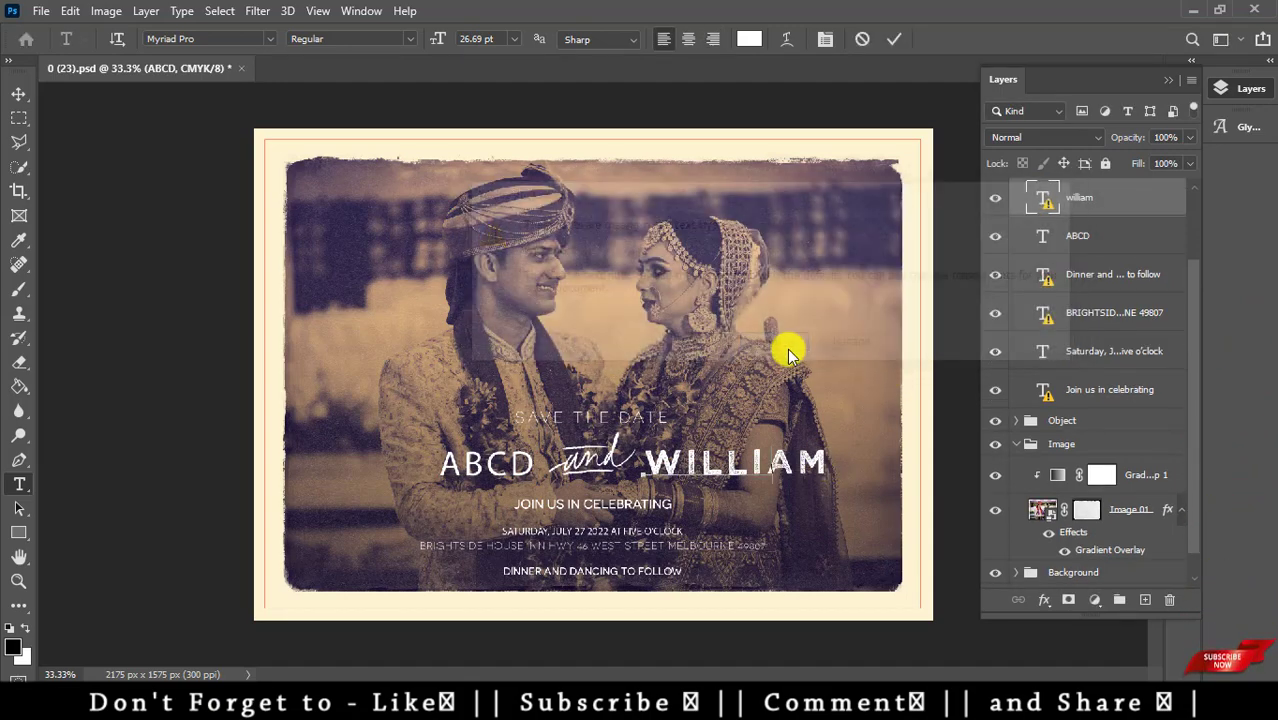
key("BackSpace")
key("BackSpace")
key("BackSpace")
key("BackSpace")
key("BackSpace")
key("BackSpace")
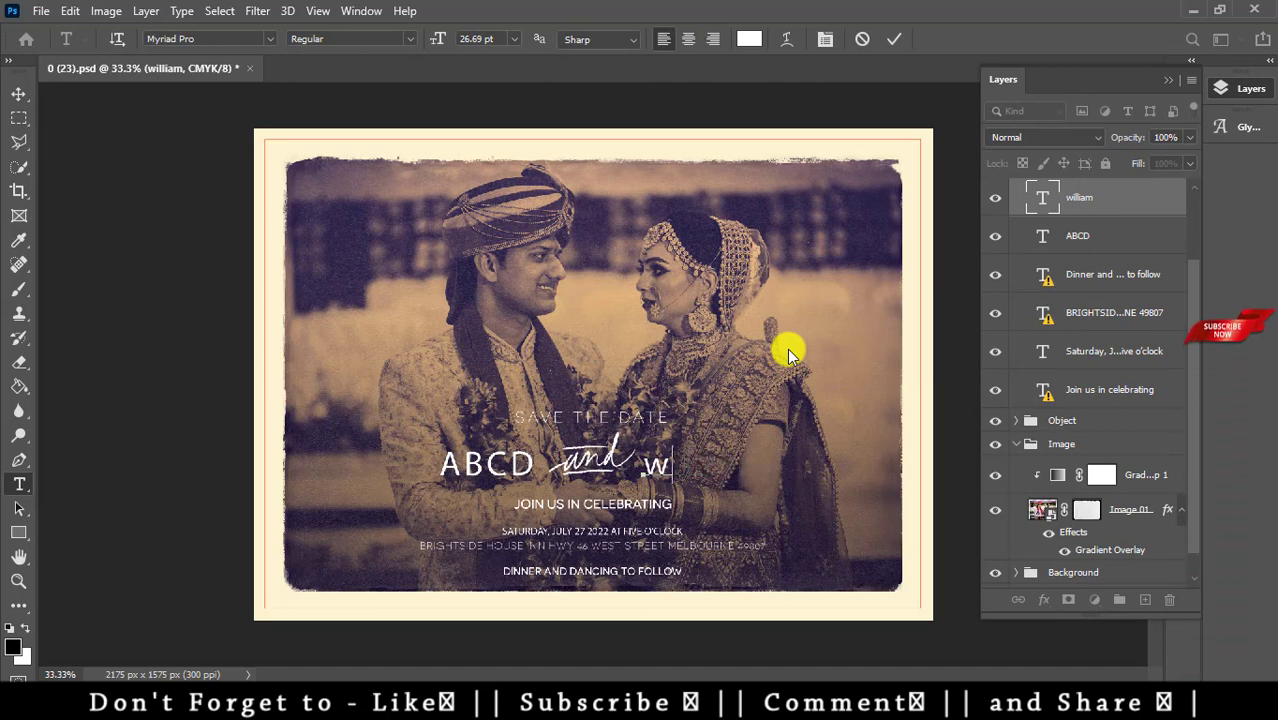
key("BackSpace")
type("W")
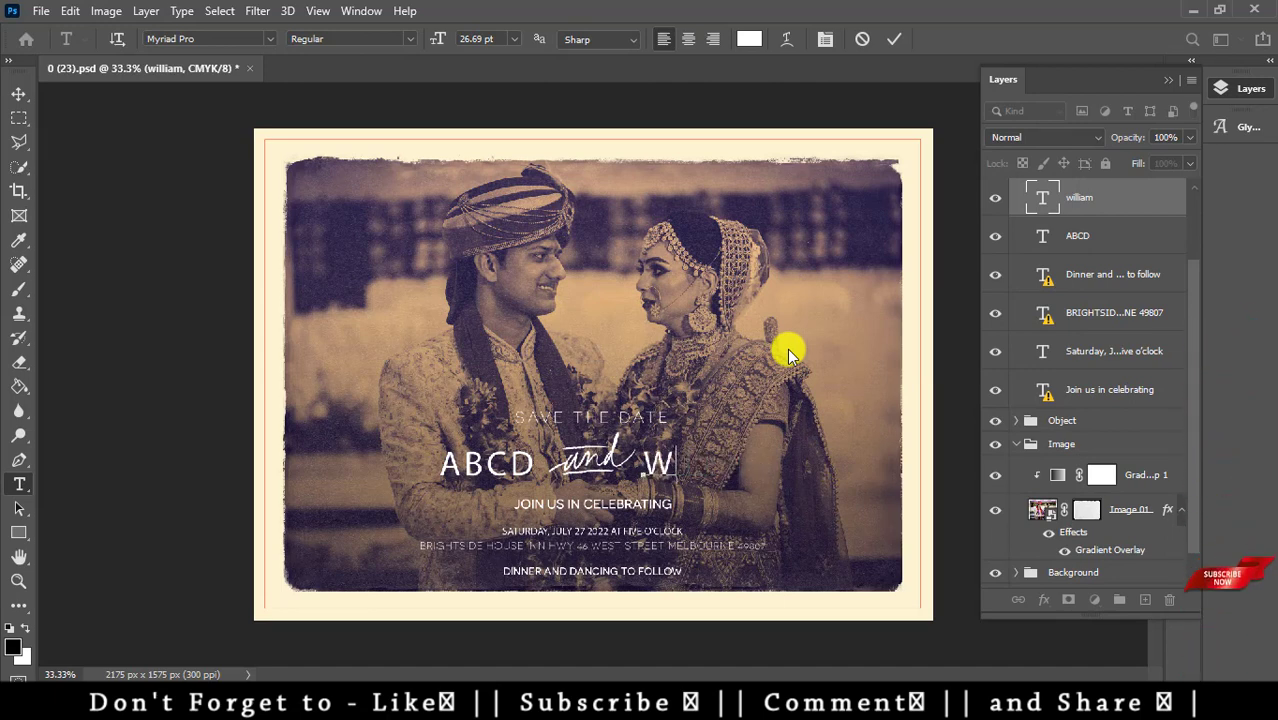
type("X")
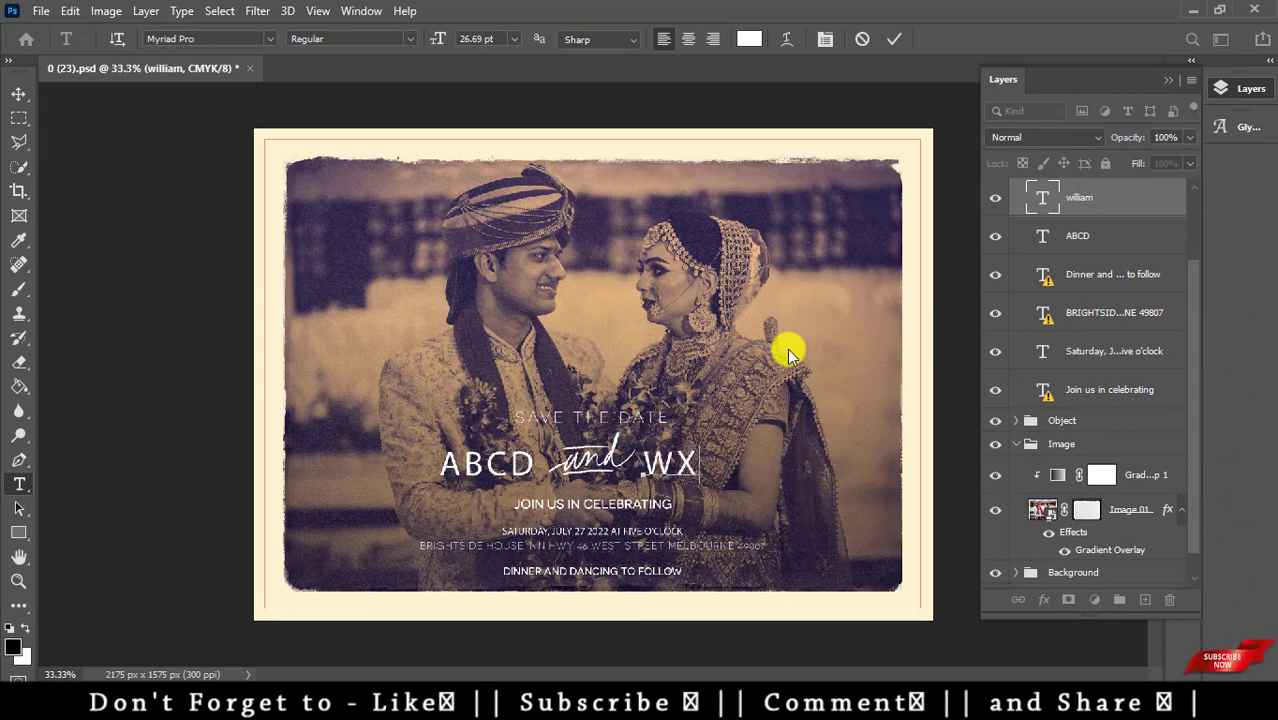
type("YZ")
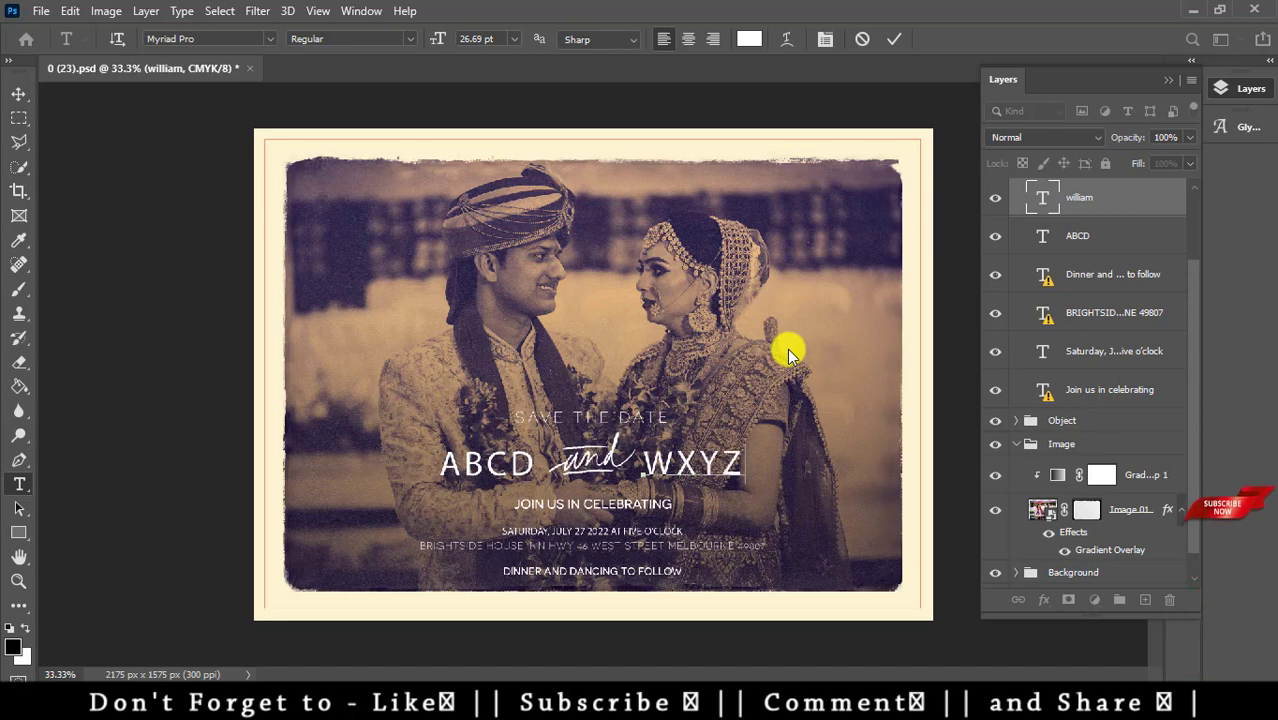
key("ctrl+Return")
Step: Set the WXYZ name in Georgia Bold
left_click_drag(740, 462, 416, 456)
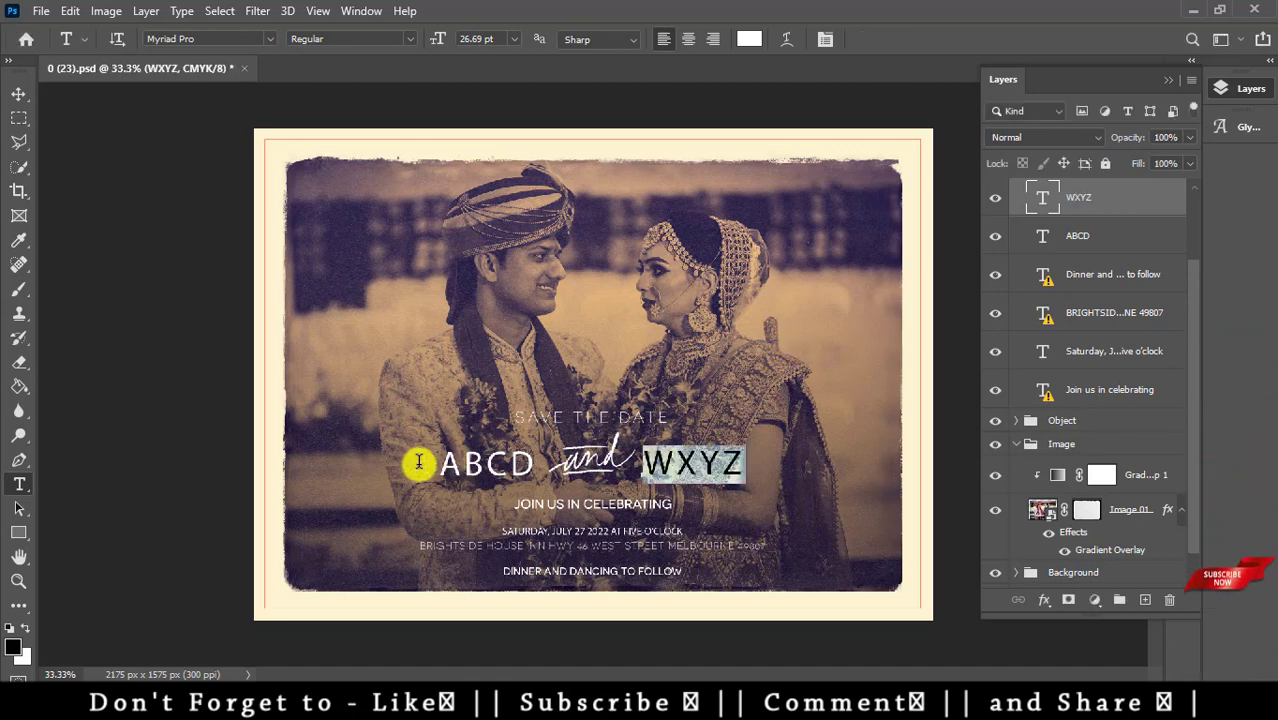
left_click(270, 38)
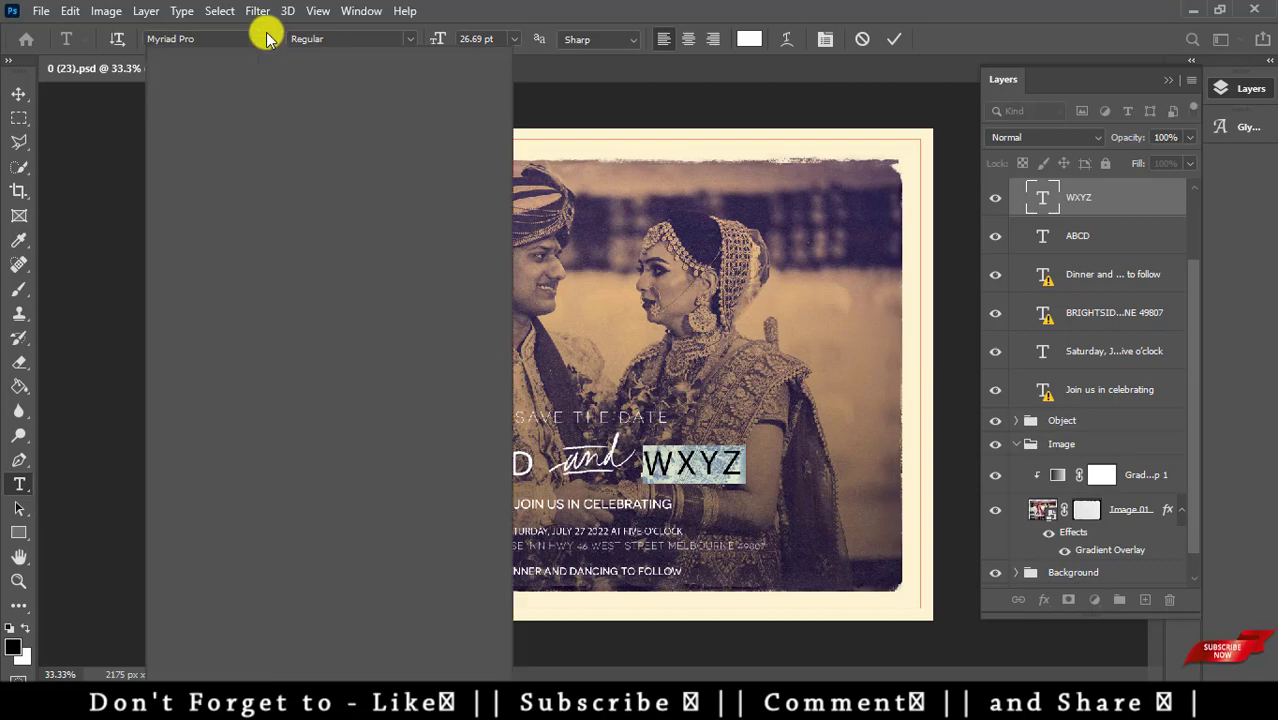
left_click_drag(506, 345, 510, 130)
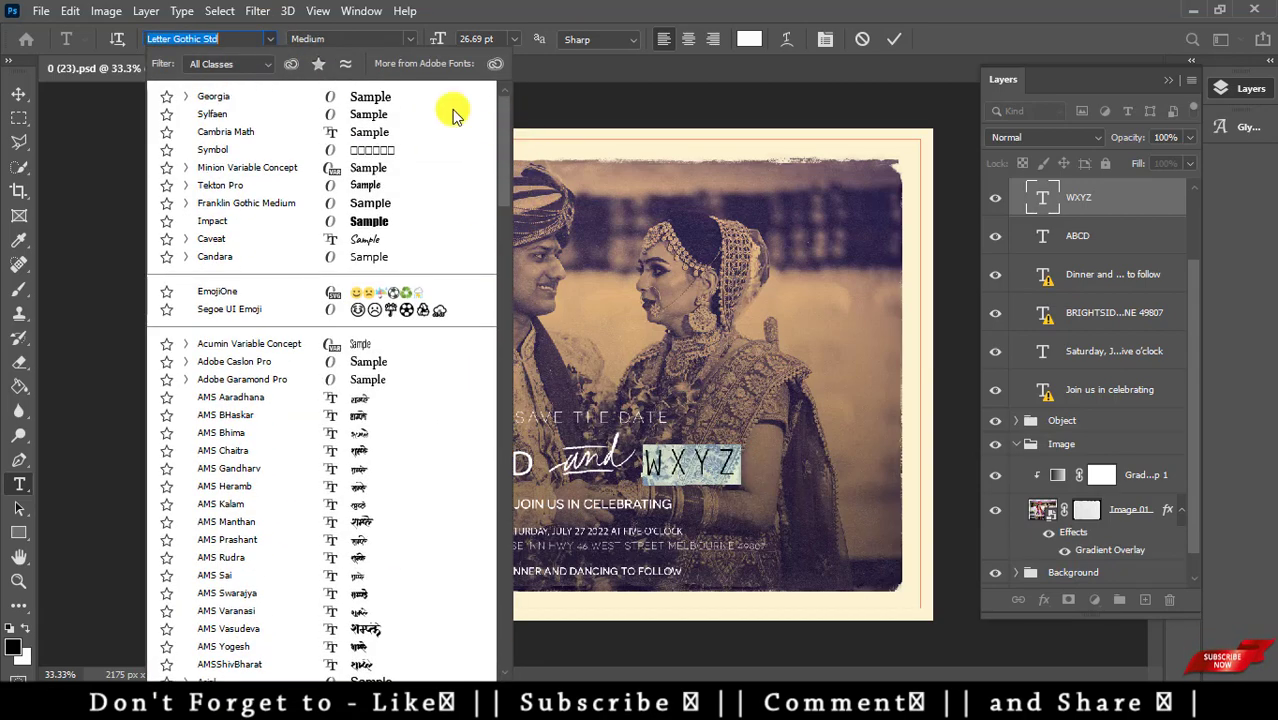
left_click(414, 100)
left_click(412, 39)
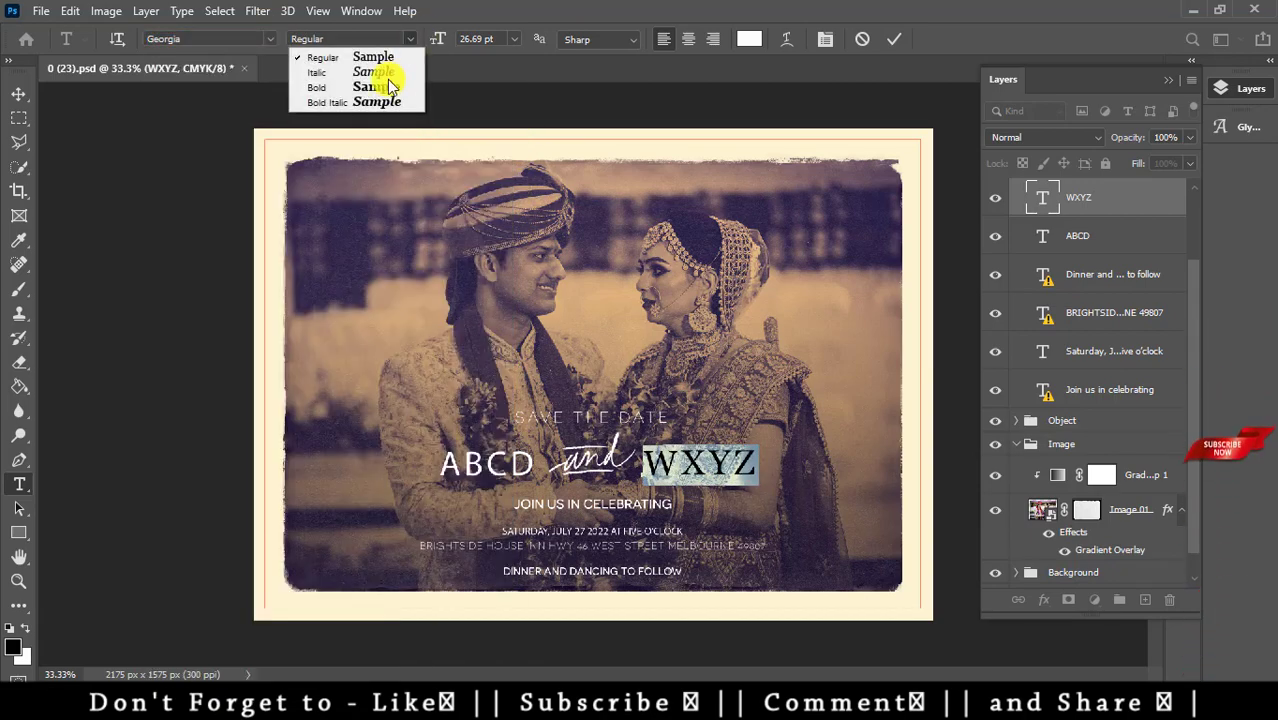
left_click(362, 87)
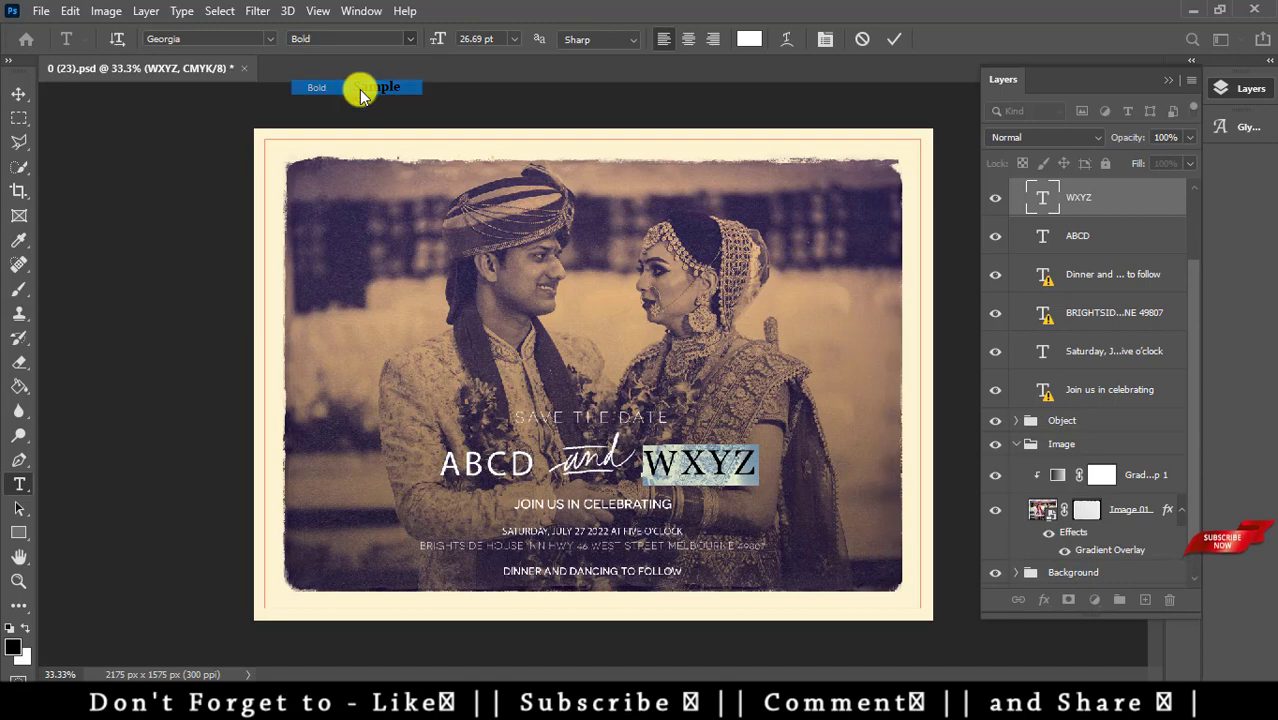
left_click(380, 180)
Step: Set the ABCD name in Georgia Bold
double_click(513, 463)
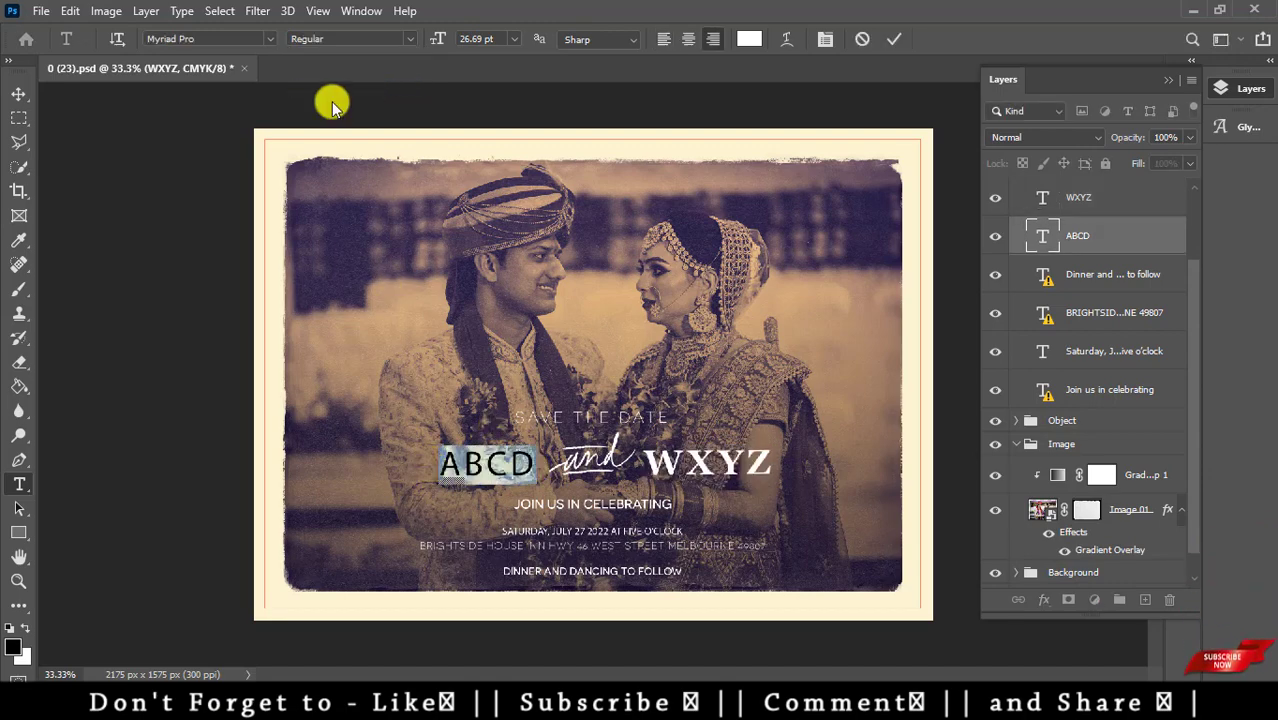
left_click(278, 42)
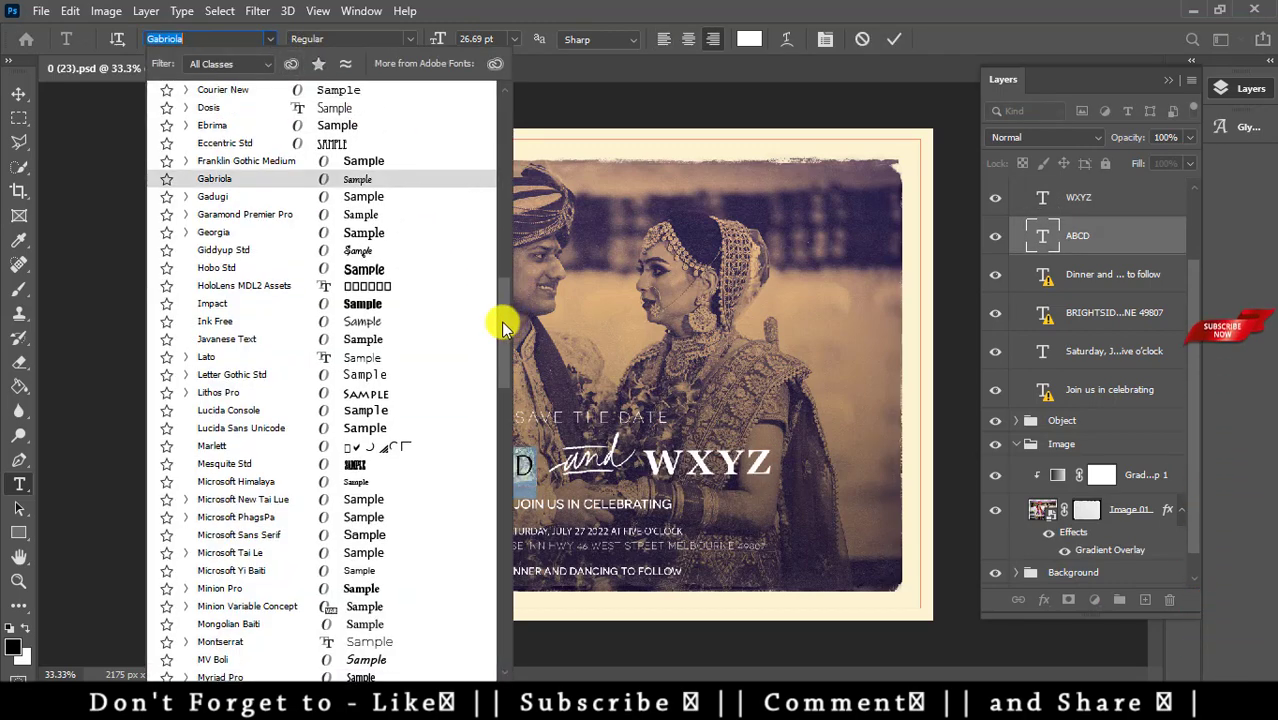
left_click_drag(496, 322, 500, 79)
left_click(421, 98)
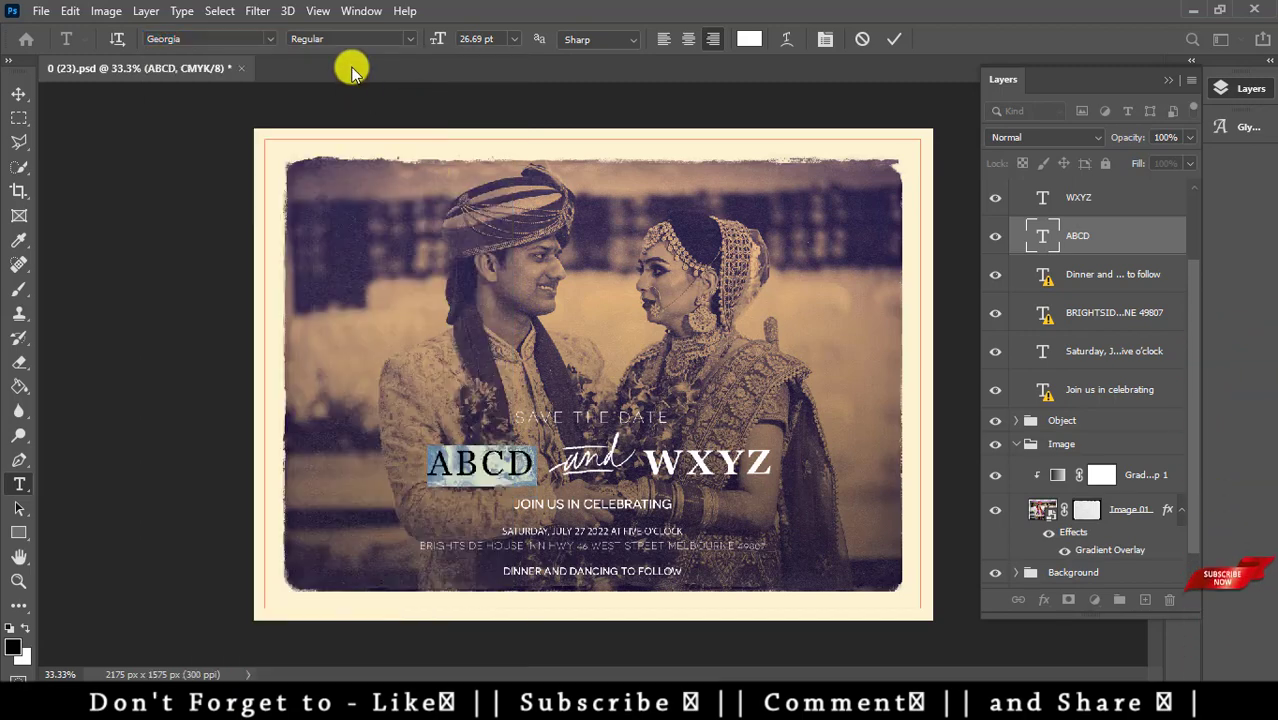
left_click(407, 40)
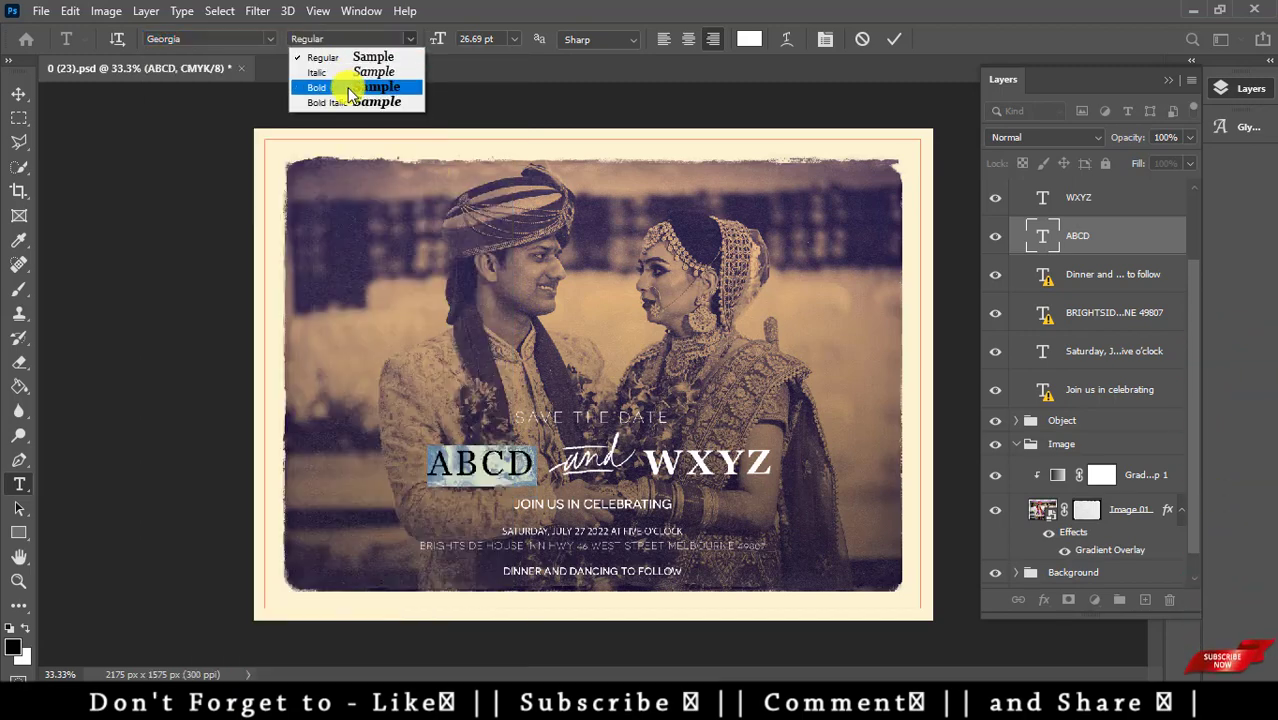
left_click(350, 90)
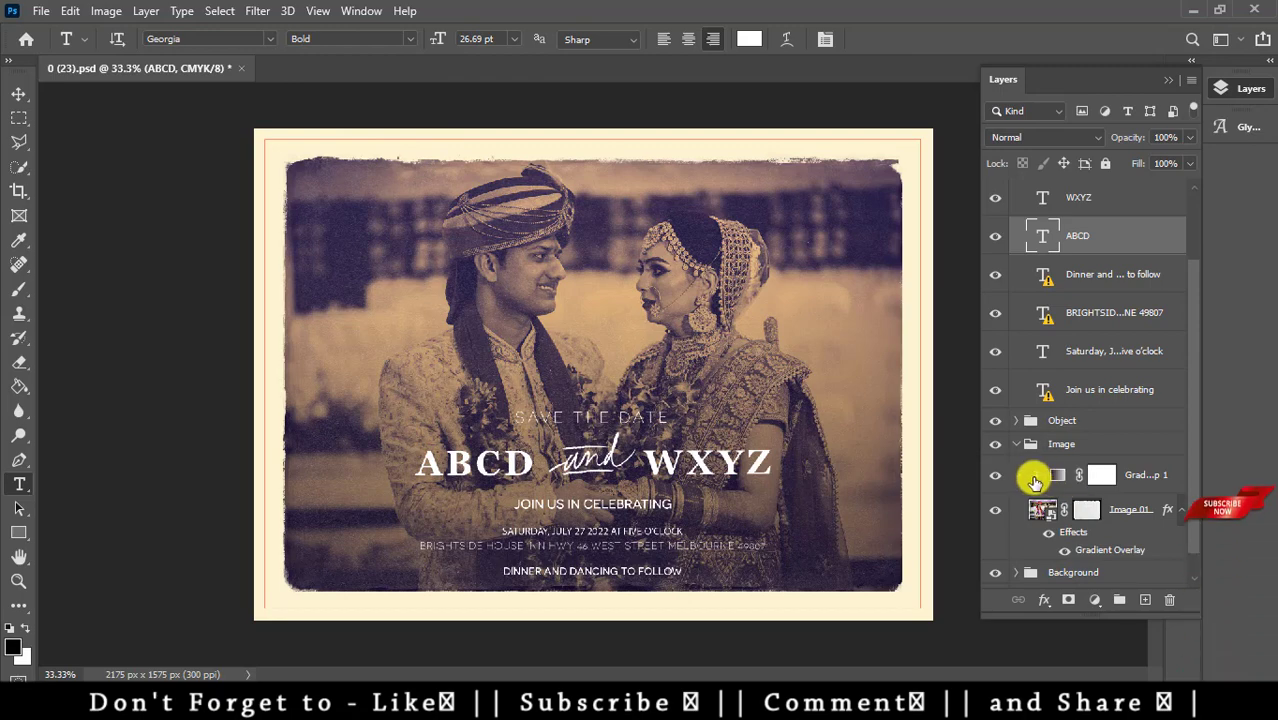
Step: Save the customised card as JPEG 0 (23) at Maximum quality 12
key("ctrl+shift+s")
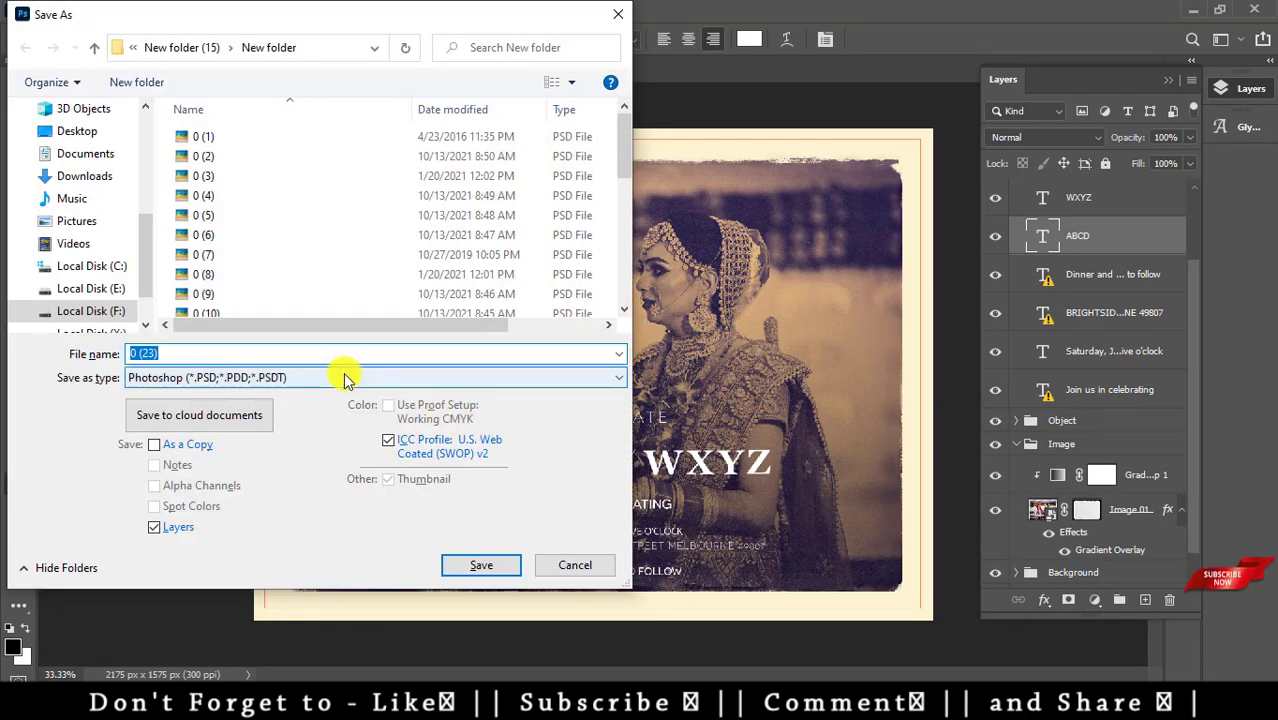
left_click(385, 378)
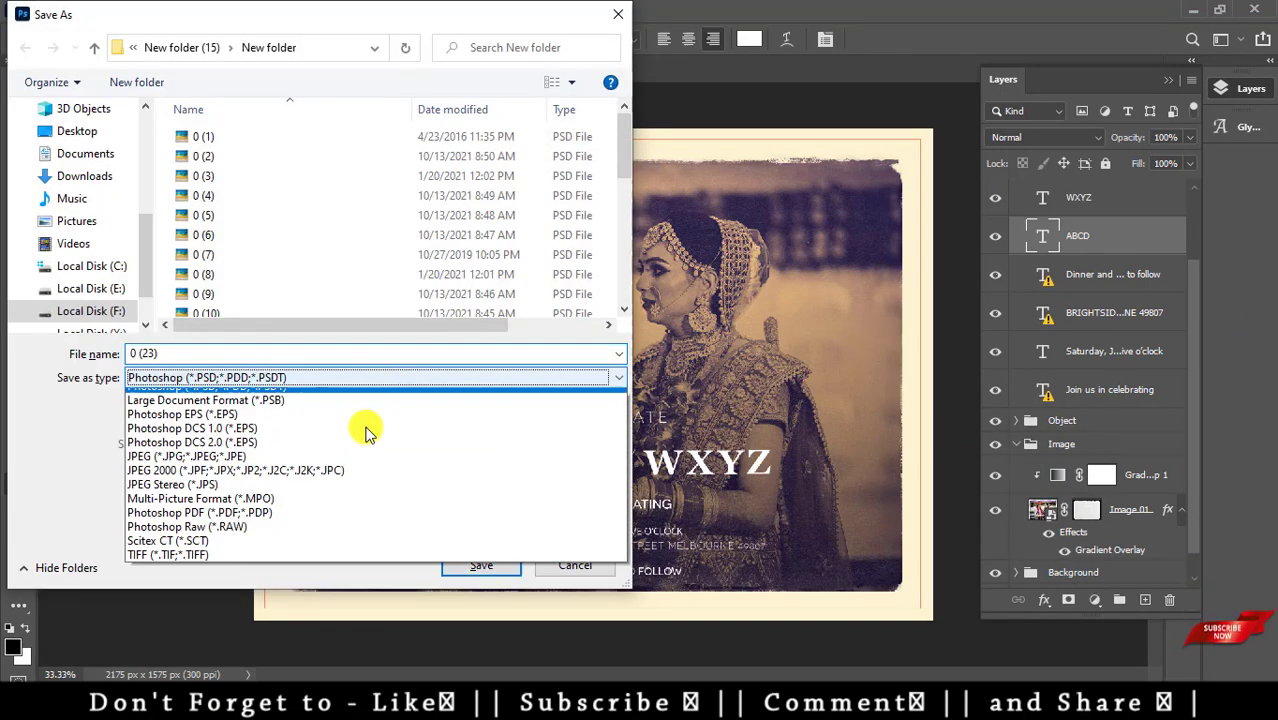
left_click(316, 465)
left_click(483, 560)
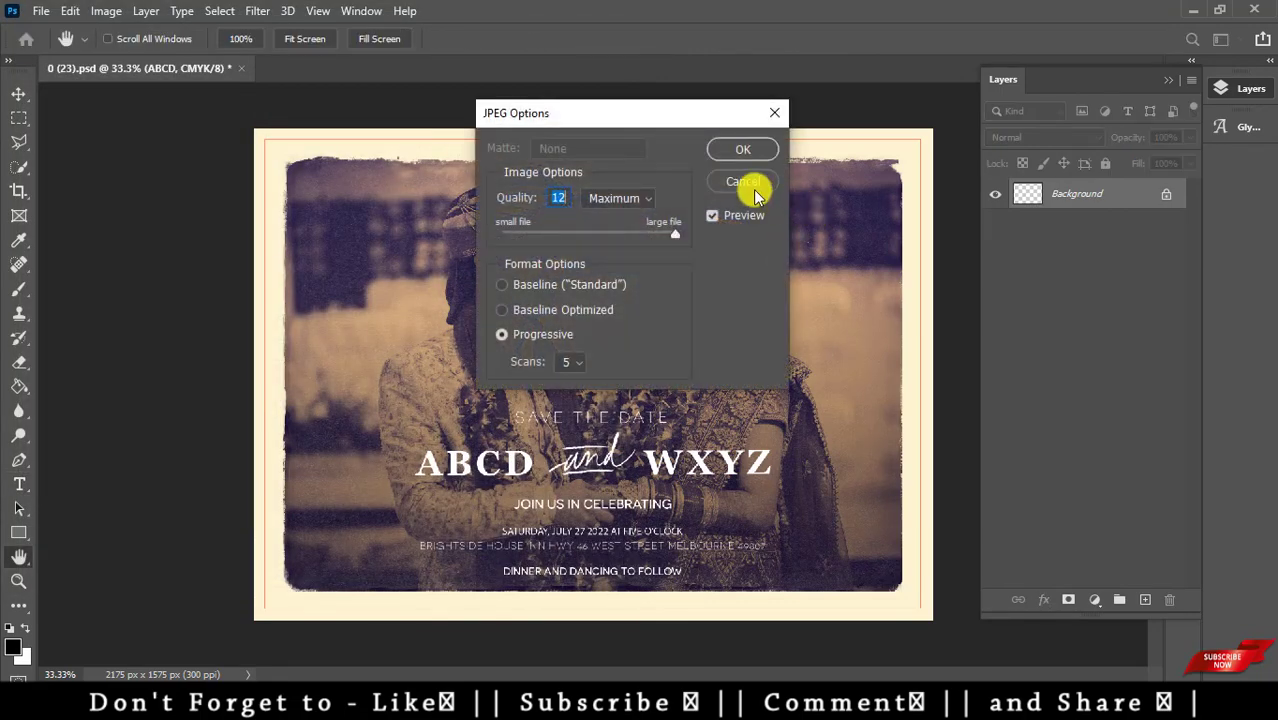
left_click(738, 148)
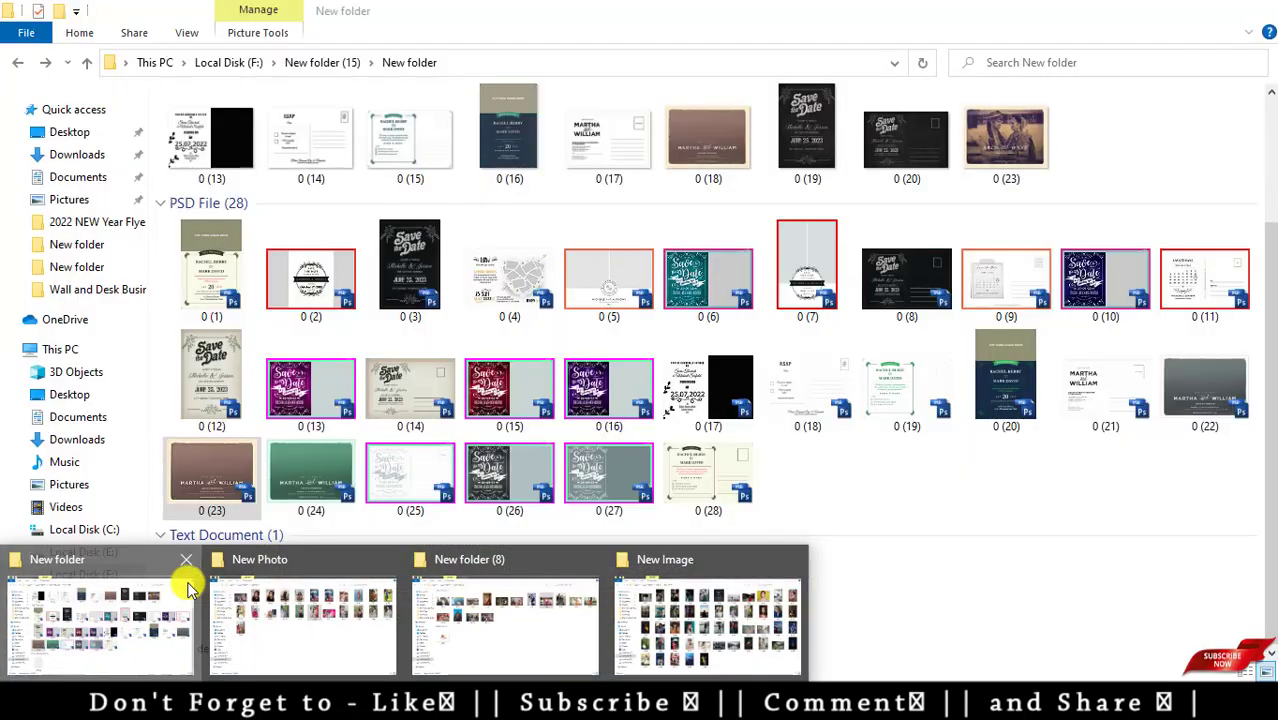
Step: Switch to the templates folder in File Explorer to view the new 0 (23) JPEG thumbnail
left_click(185, 582)
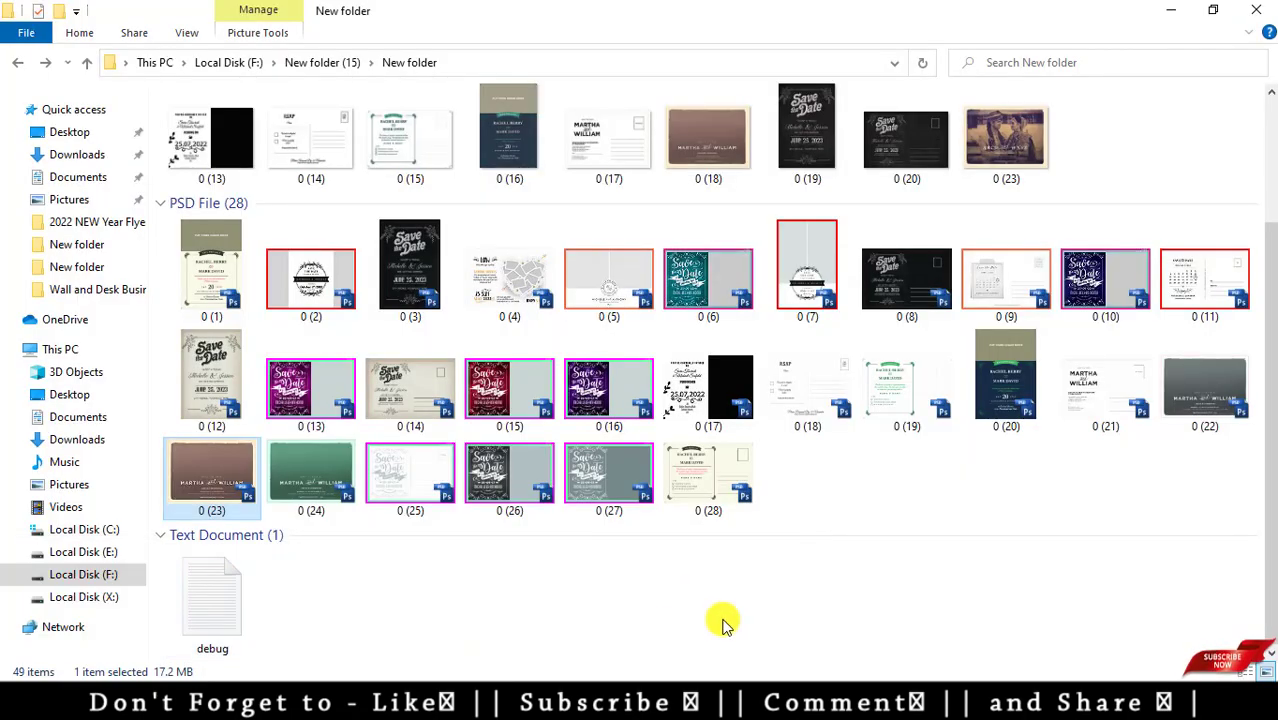
left_click(197, 291)
left_click(710, 480, "shift")
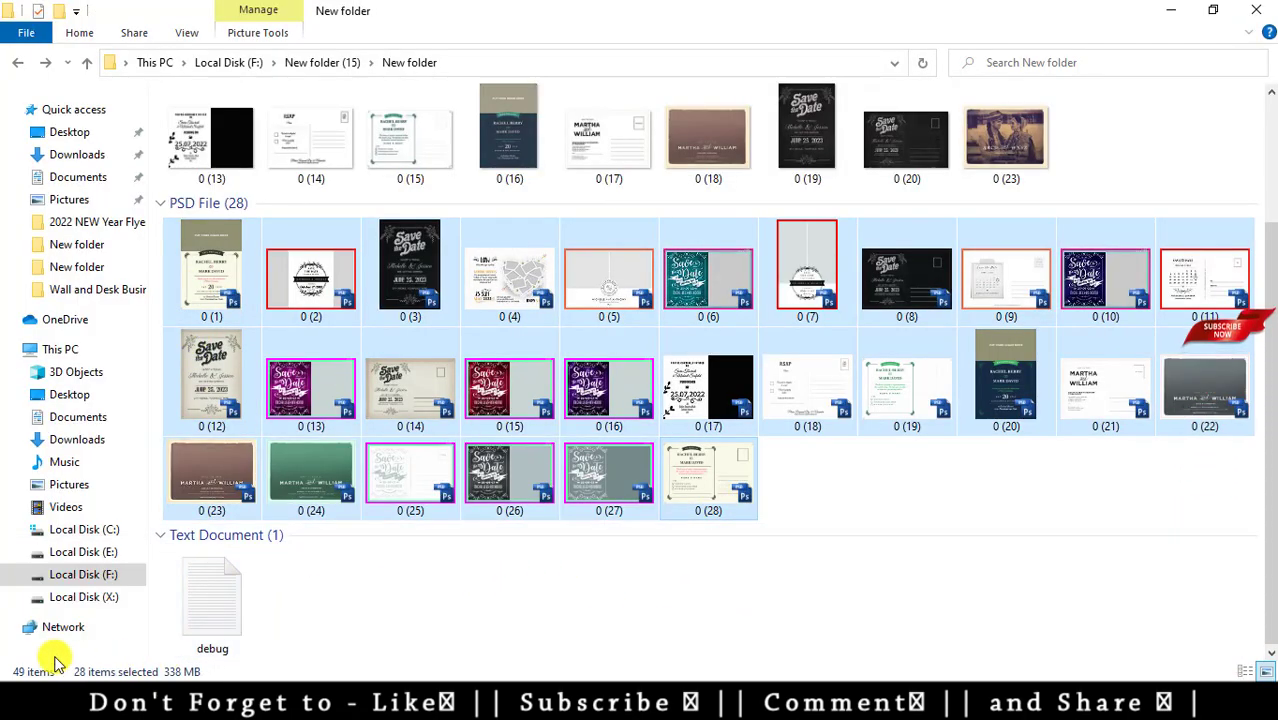
left_click(584, 650)
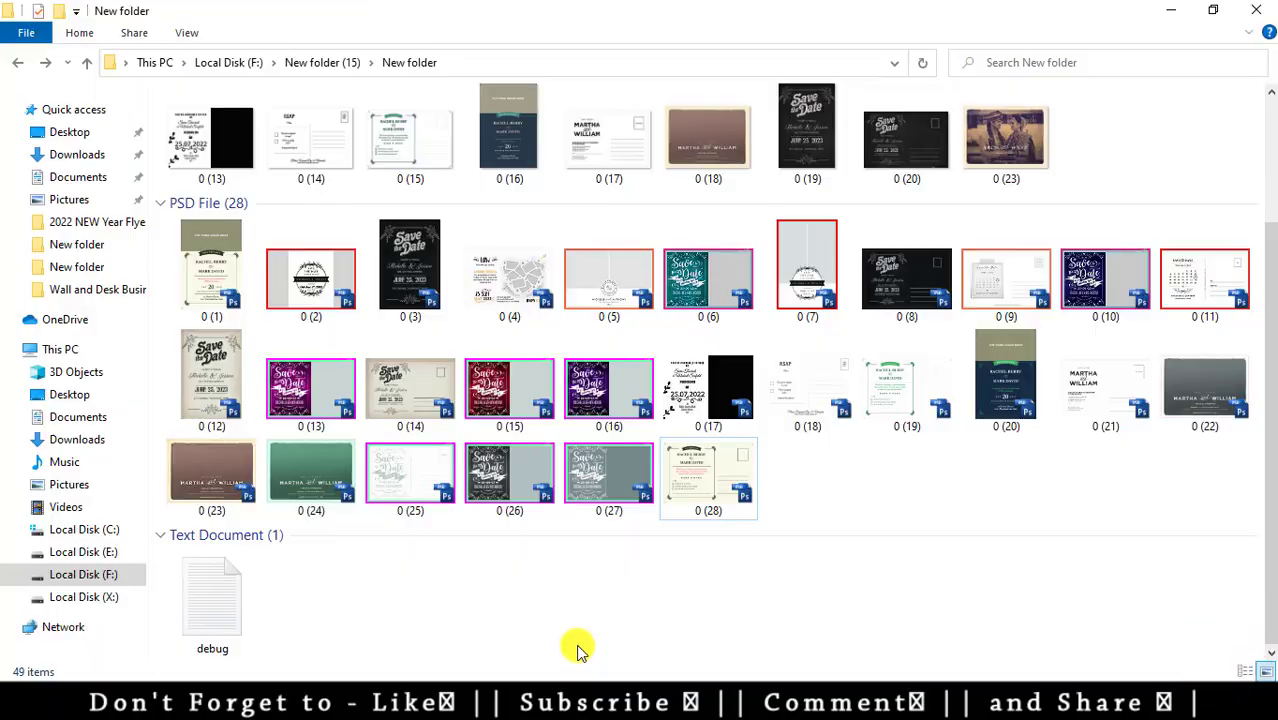